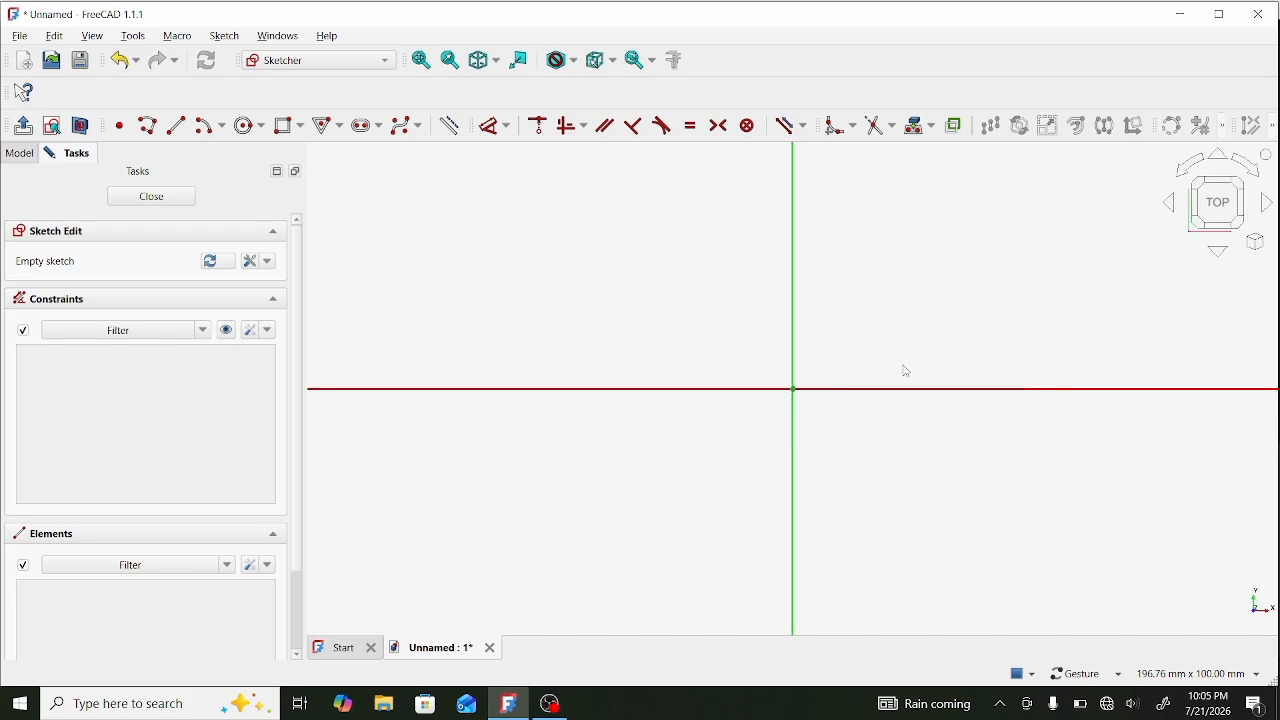
# Draw a 10 mm diameter circle centred on the sketch origin.
pyautogui.press('g')
pyautogui.press('l')
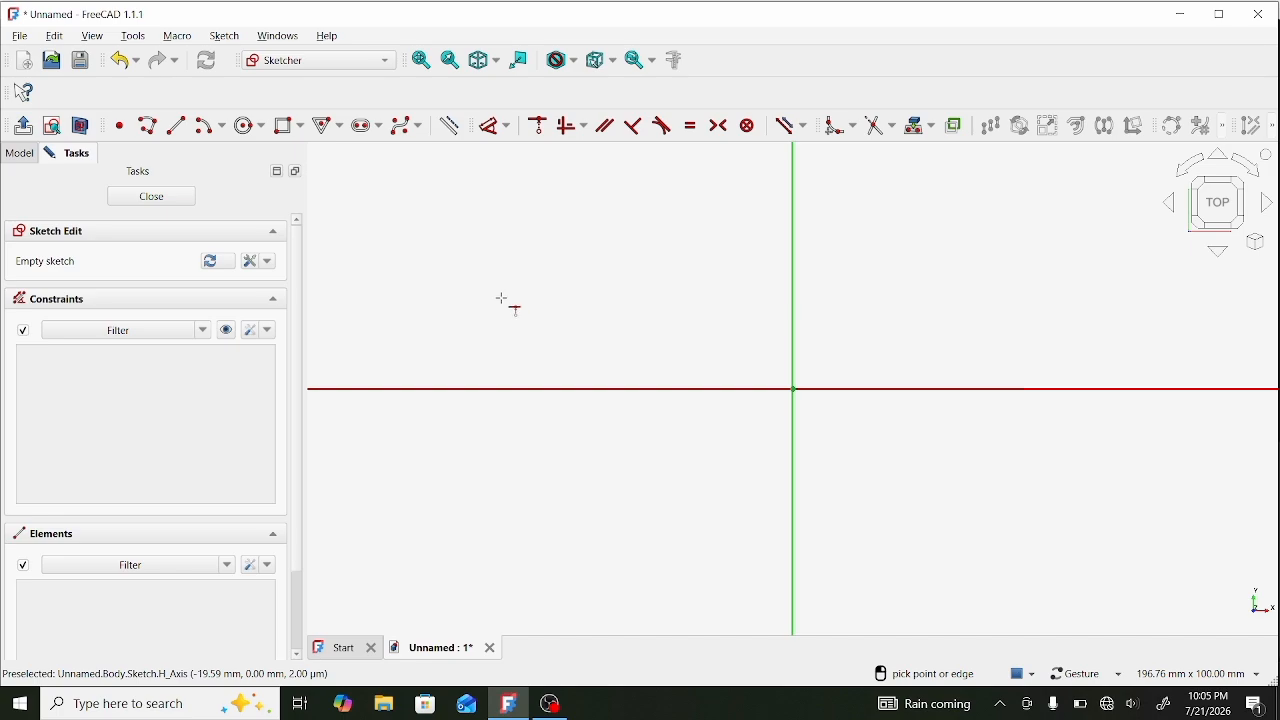
pyautogui.click(249, 125)
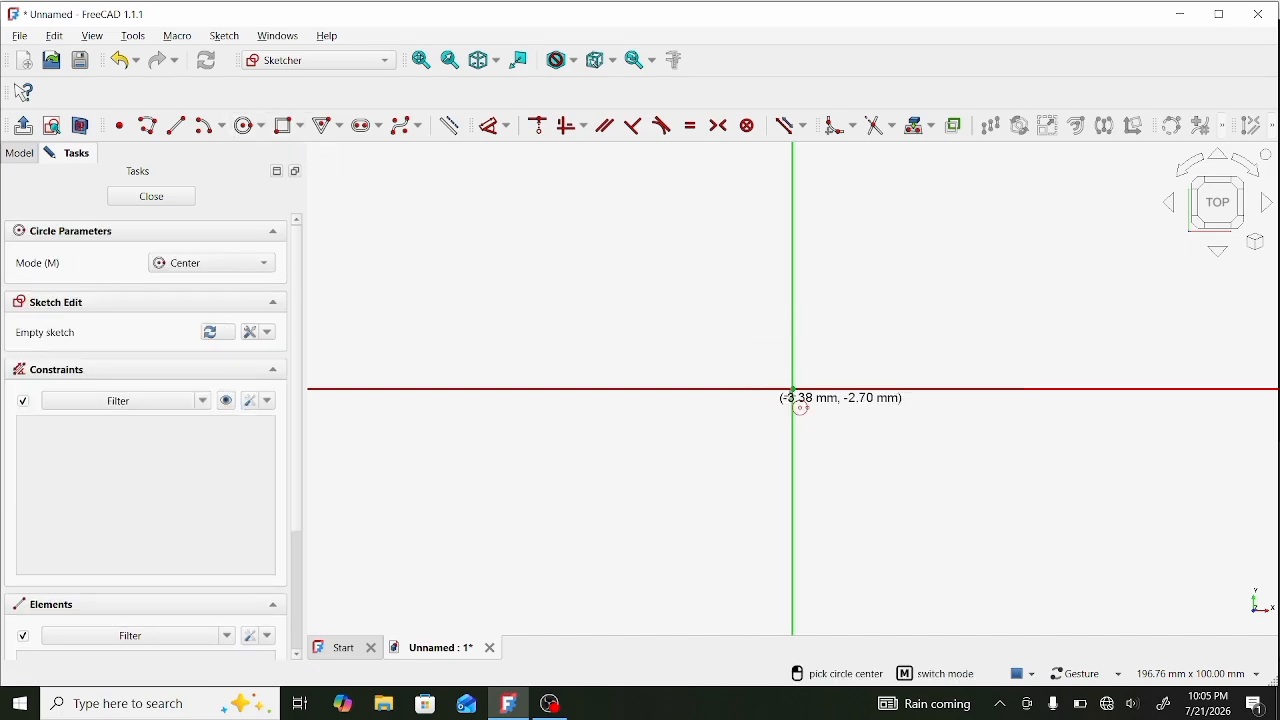
pyautogui.click(795, 388)
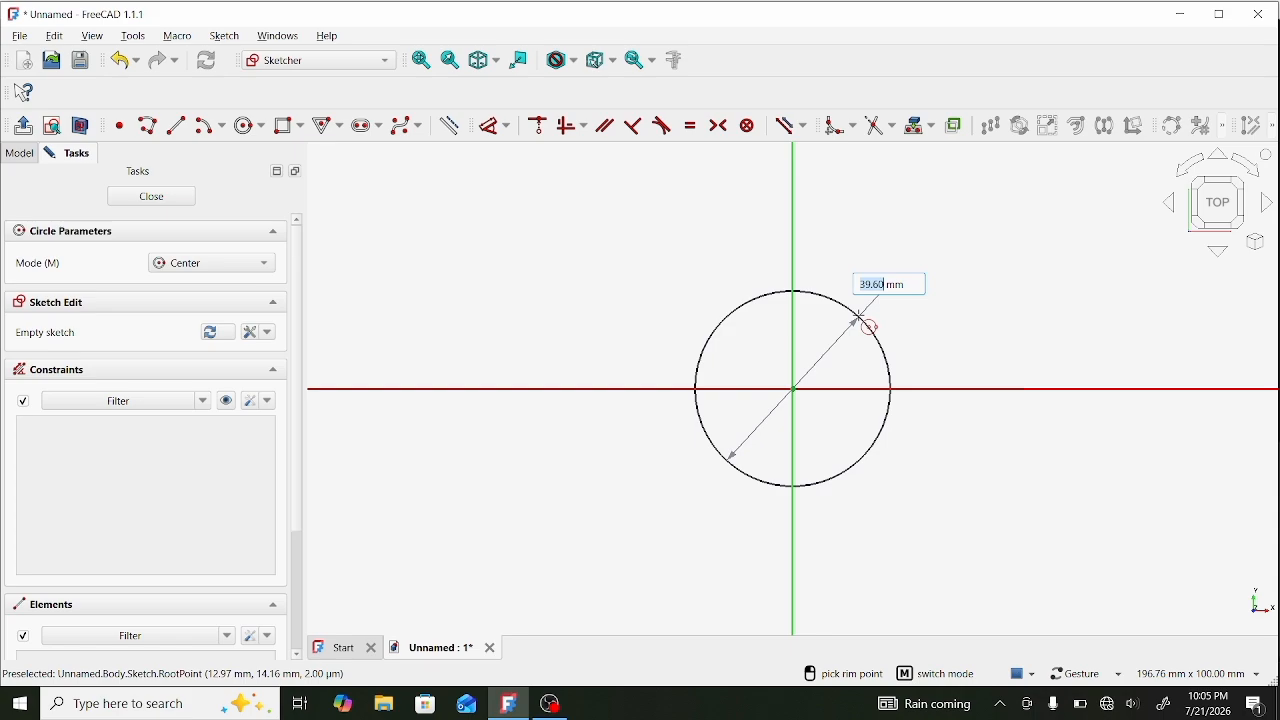
pyautogui.write('10')
pyautogui.press('Return')
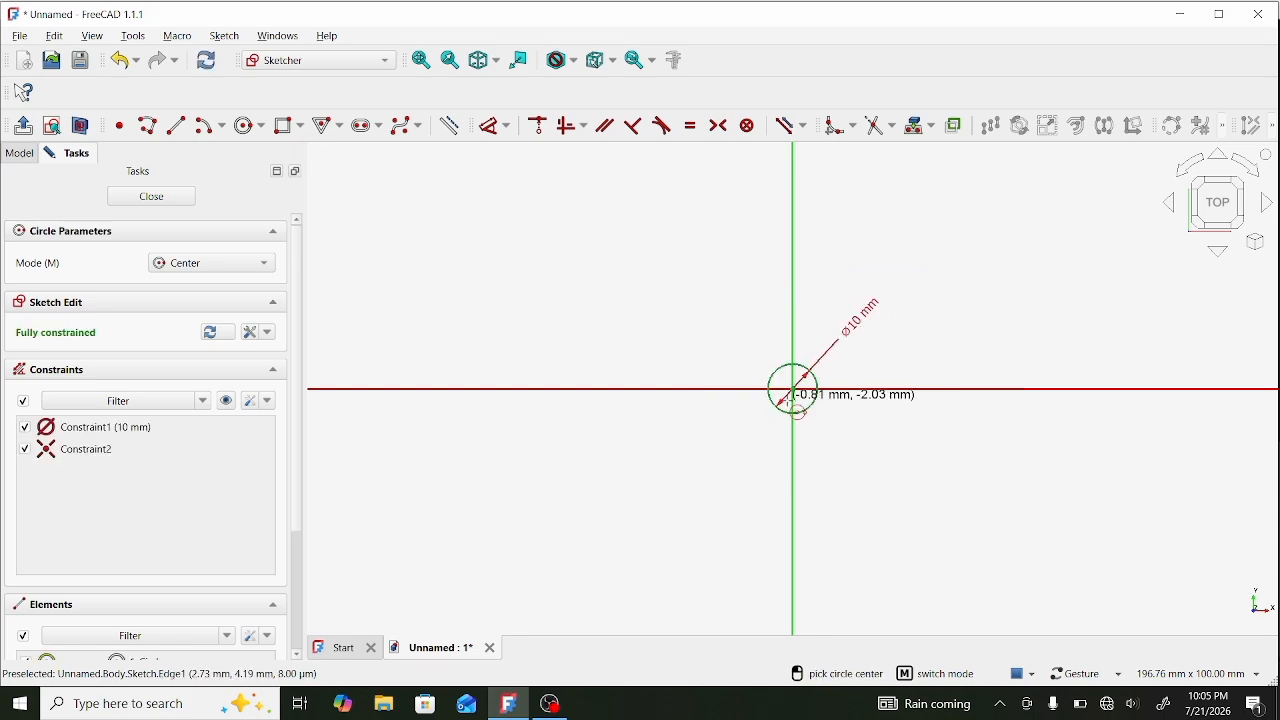
# Add a concentric 20 mm diameter circle centred on the origin.
pyautogui.scroll(5, 791, 389)
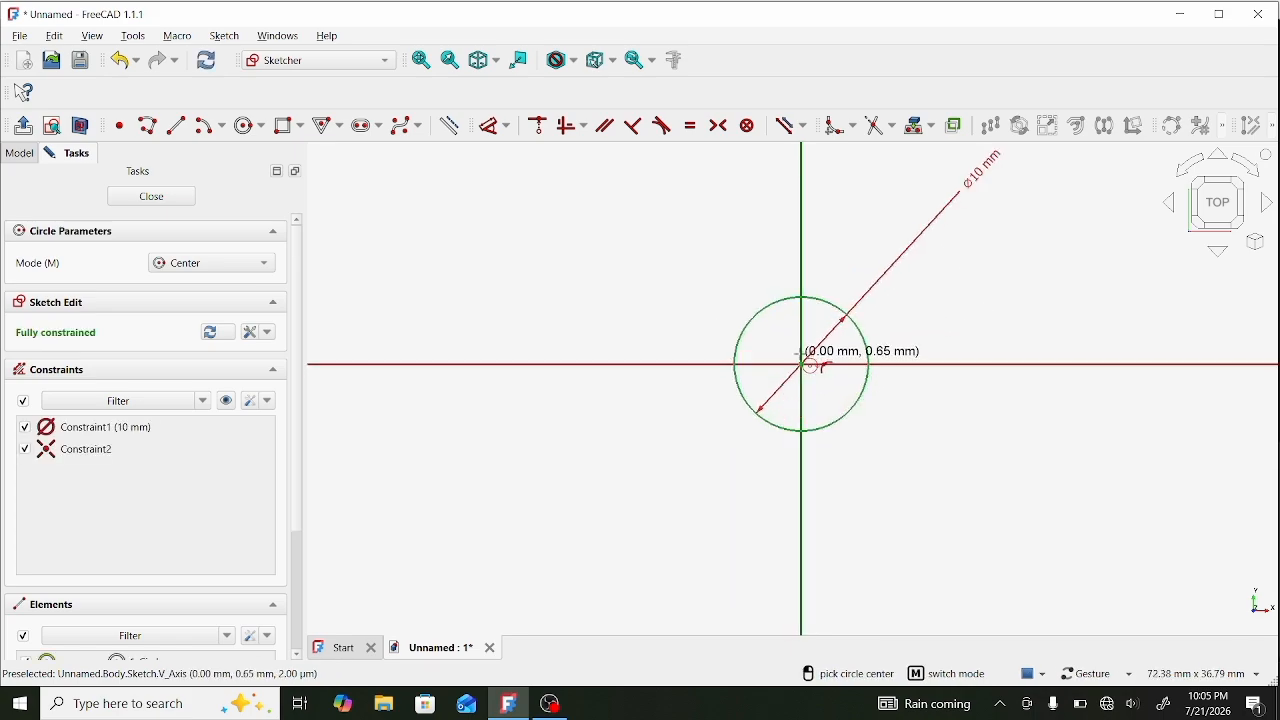
pyautogui.click(803, 364)
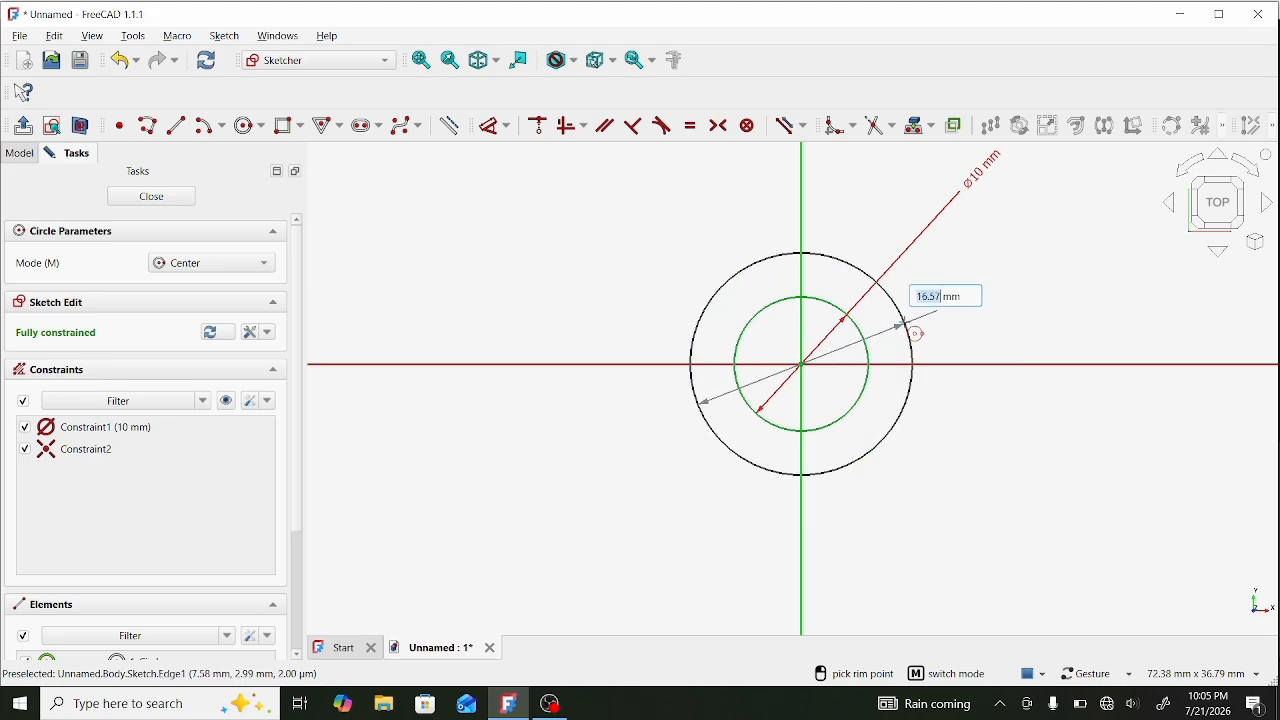
pyautogui.write('20')
pyautogui.press('Return')
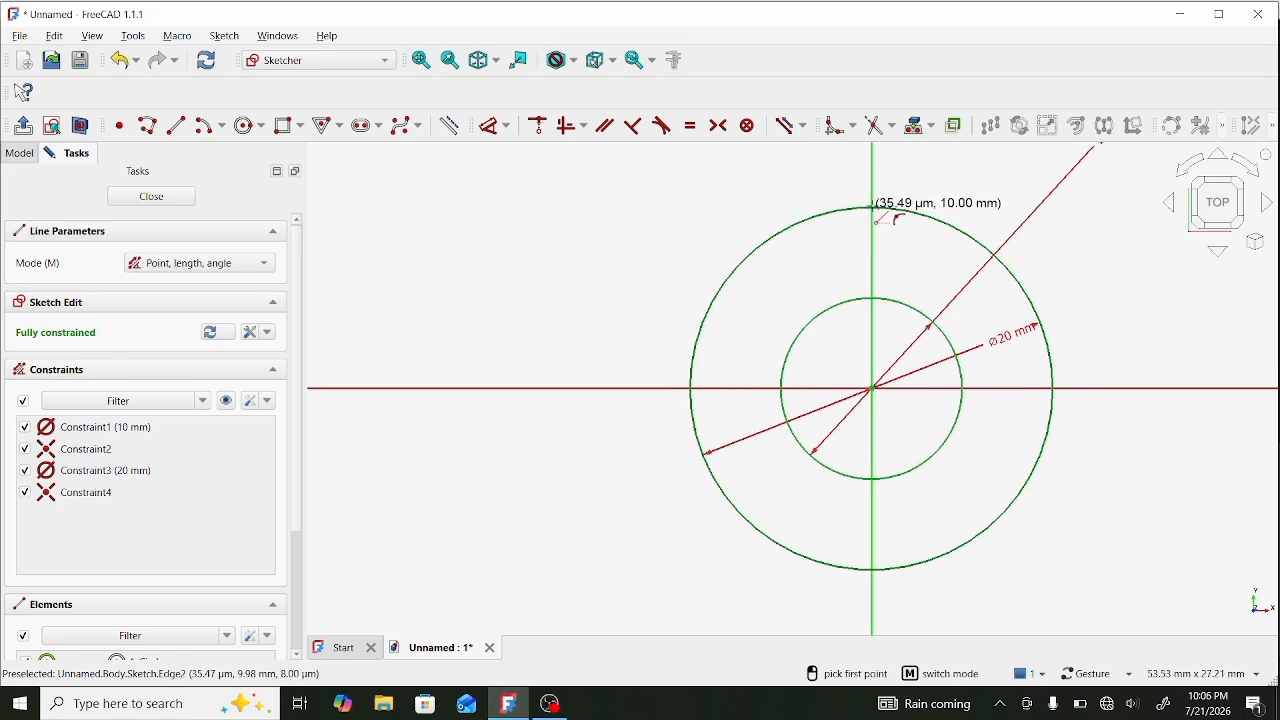
# Draw a 10 mm line at 0° from the topmost point of the 20 mm circle.
pyautogui.click(875, 208)
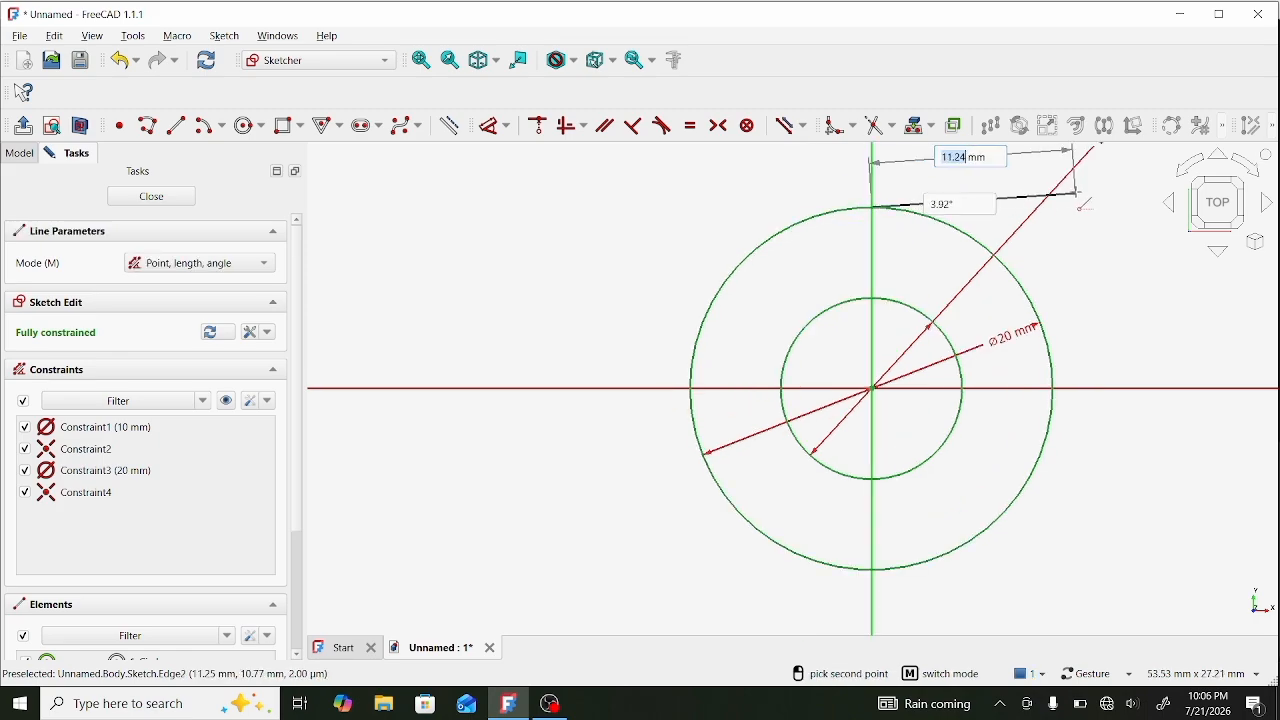
pyautogui.write('10')
pyautogui.press('Tab')
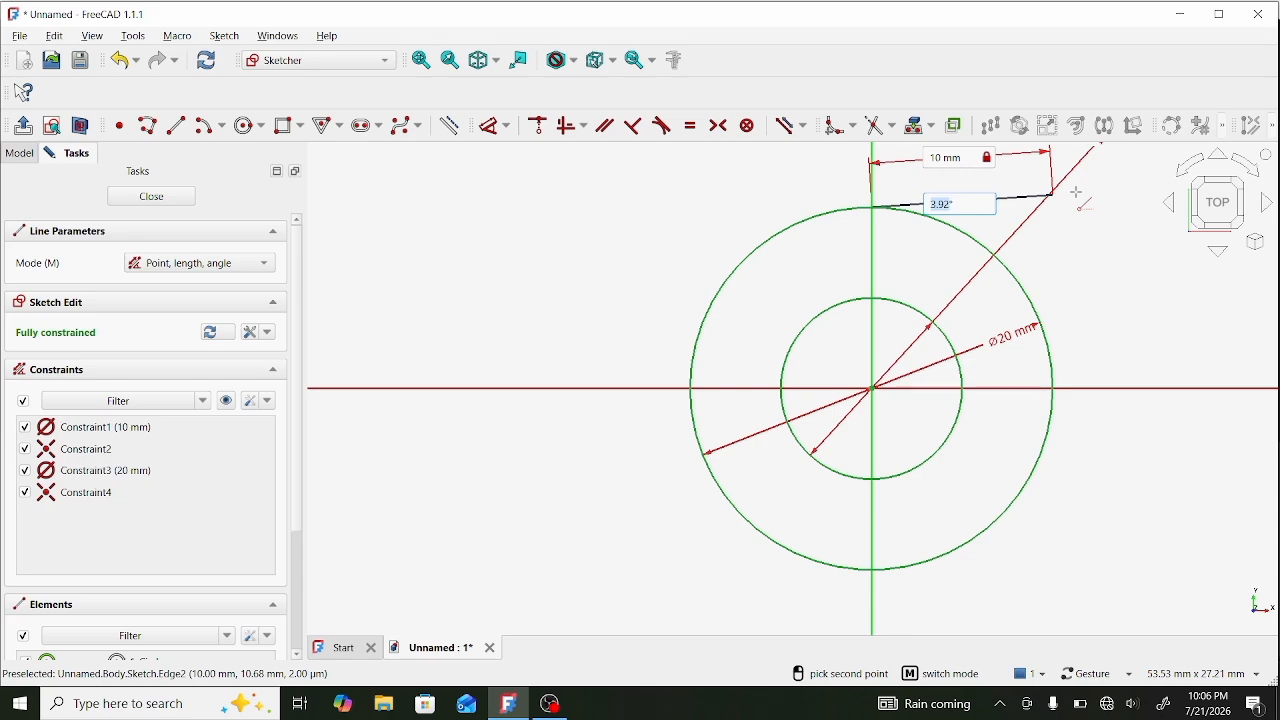
pyautogui.write('0')
pyautogui.press('Return')
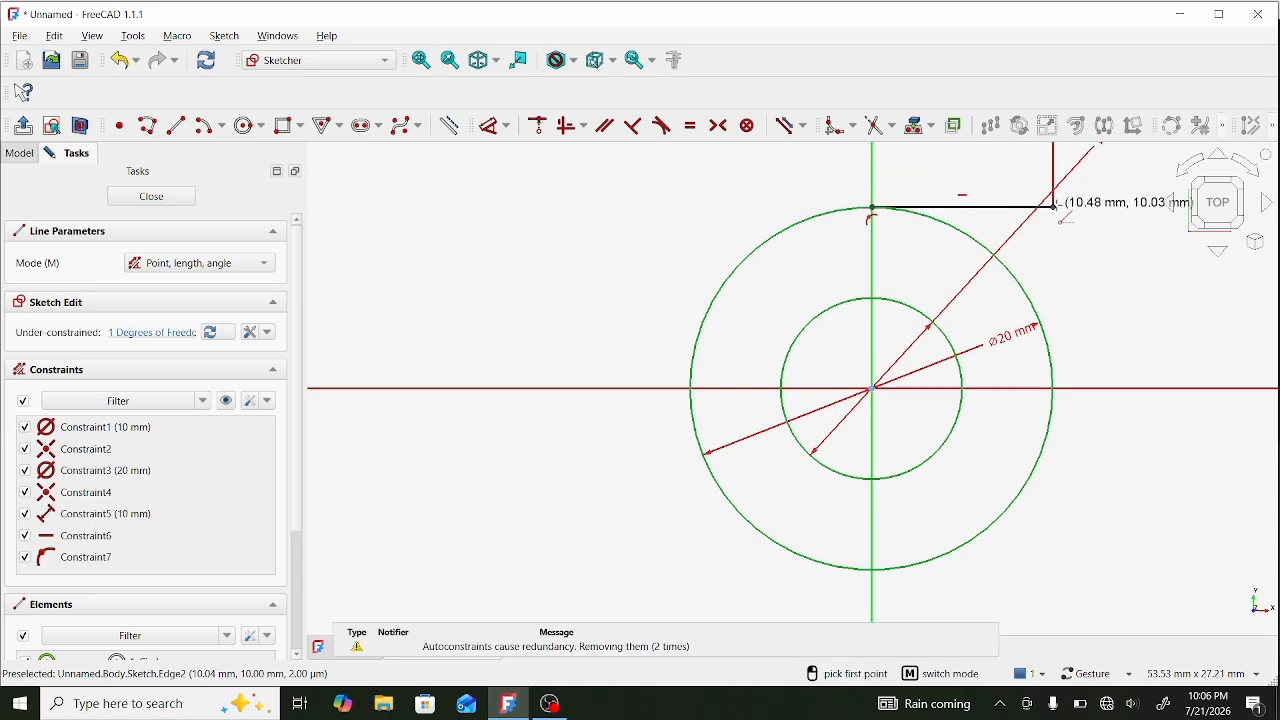
# Draw a 20 mm line at -90° down from the free end of the upper horizontal line.
pyautogui.click(1056, 207)
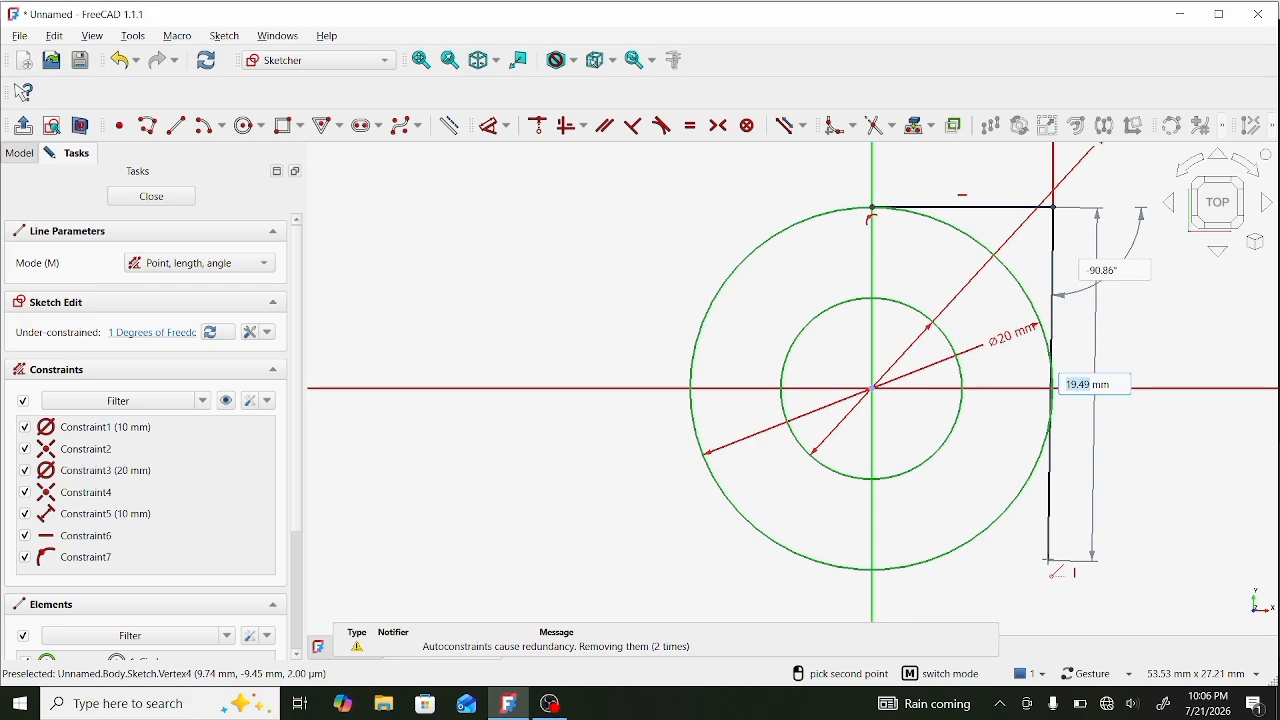
pyautogui.write('2')
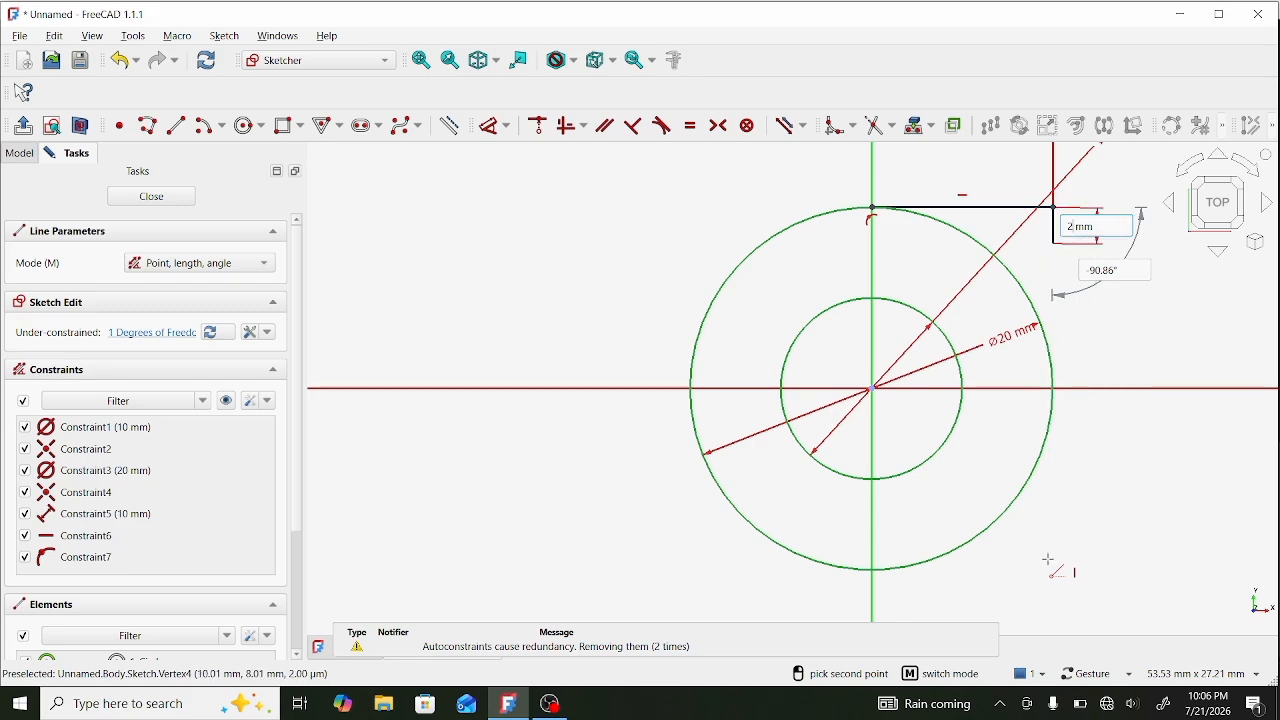
pyautogui.write('0')
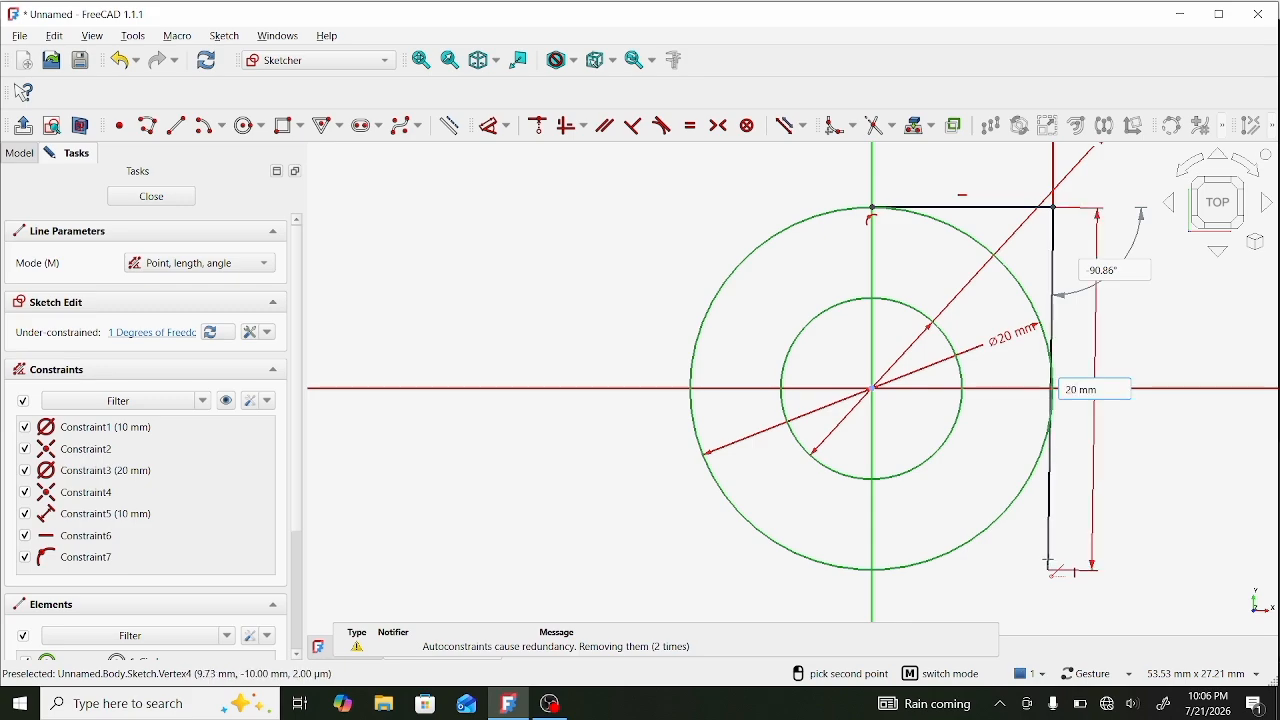
pyautogui.press('Tab')
pyautogui.write('-90')
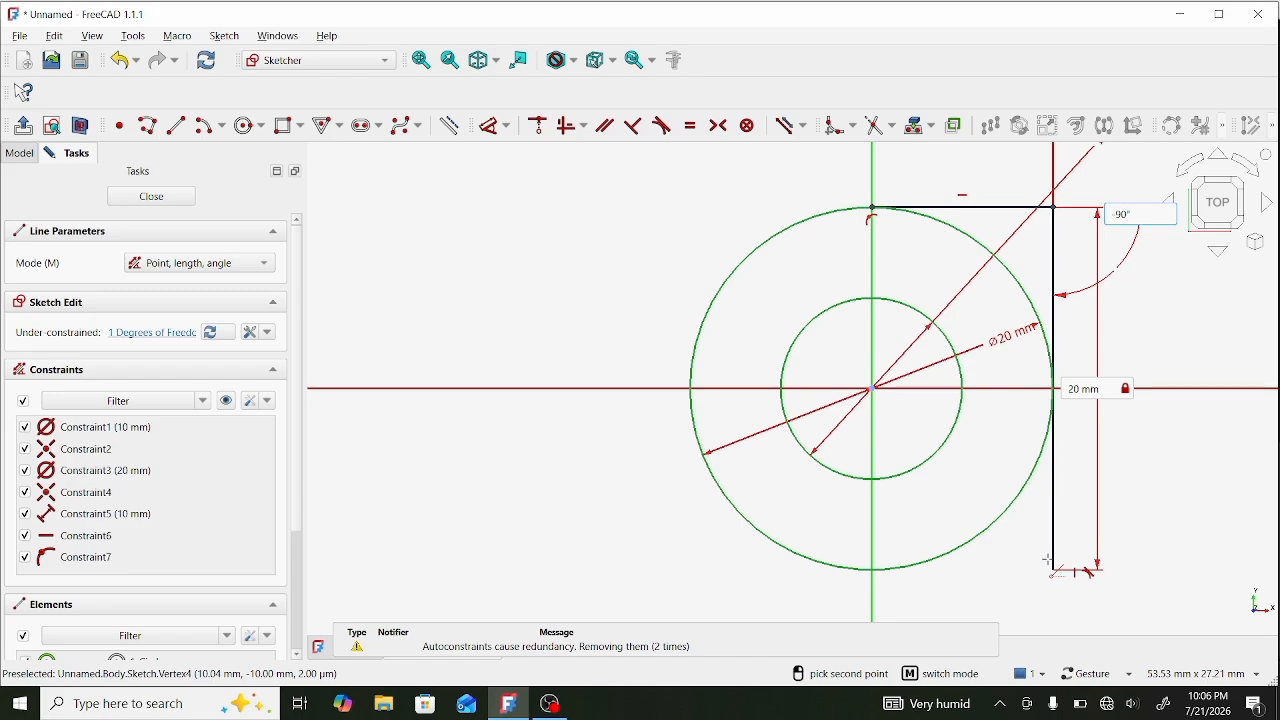
pyautogui.press('Return')
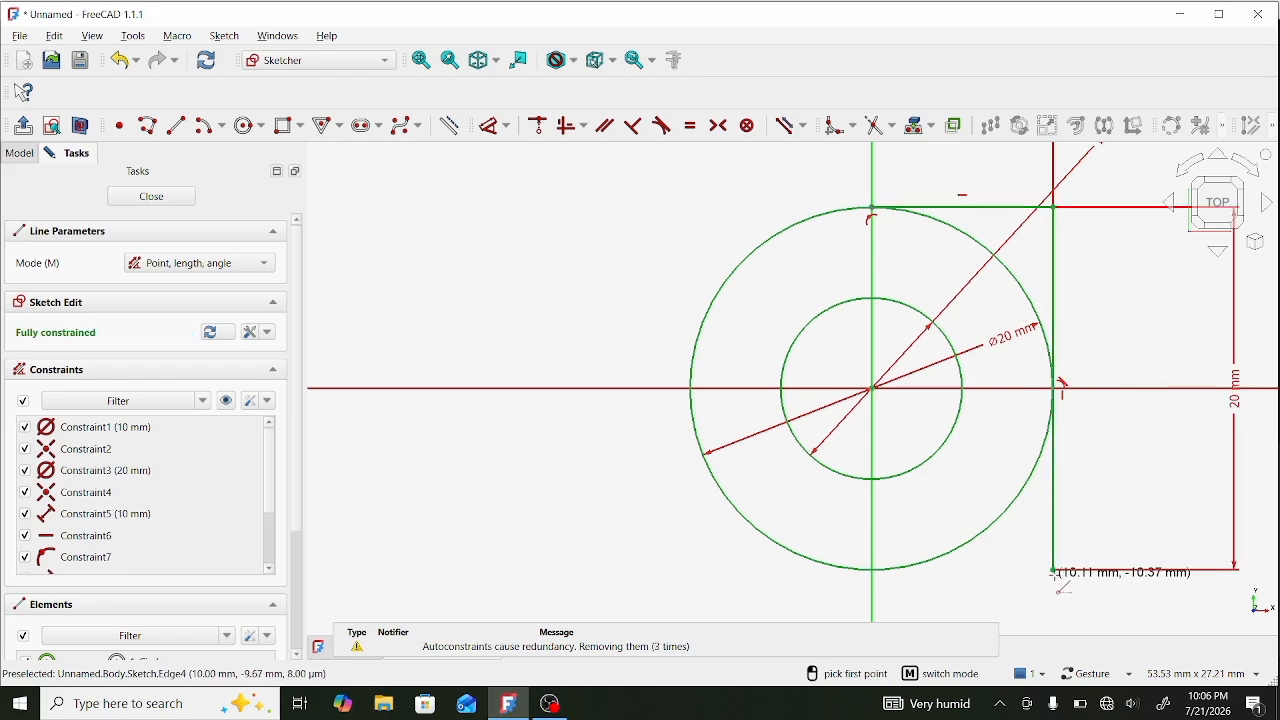
# Draw a 10 mm line at 180° from the vertical line's lower end back to the bottom of the 20 mm circle.
pyautogui.click(1055, 570)
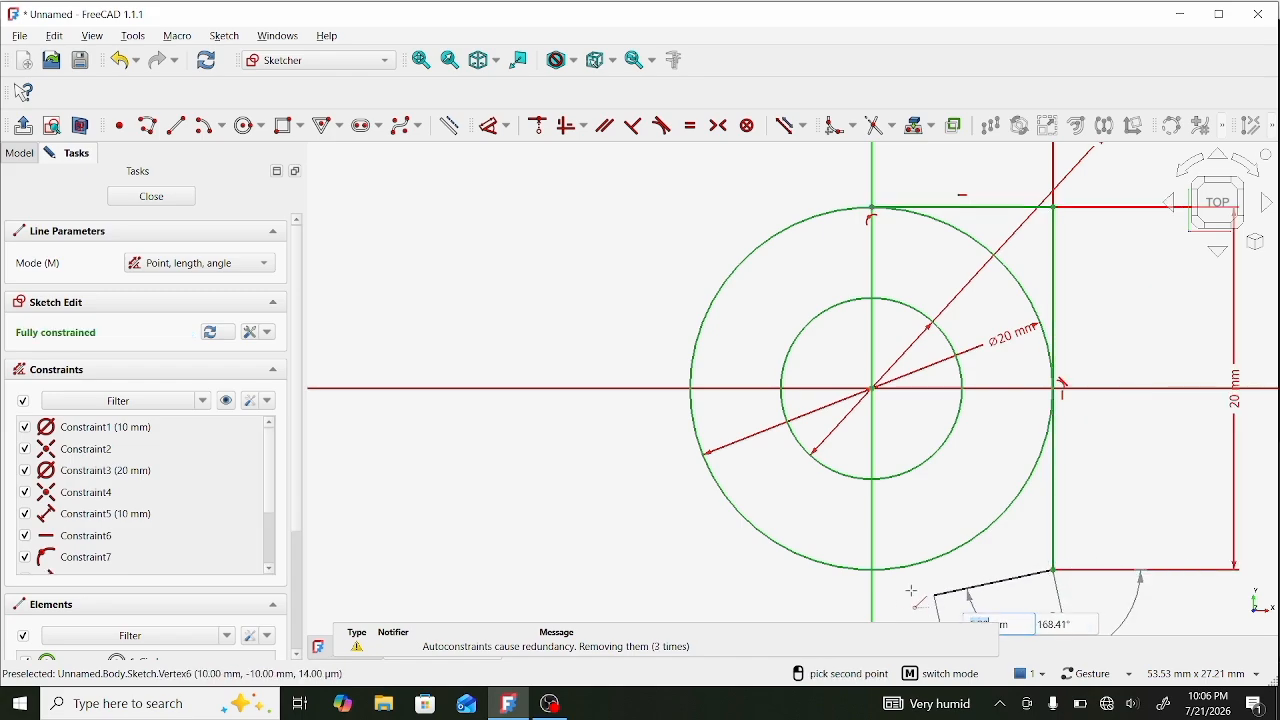
pyautogui.write('10')
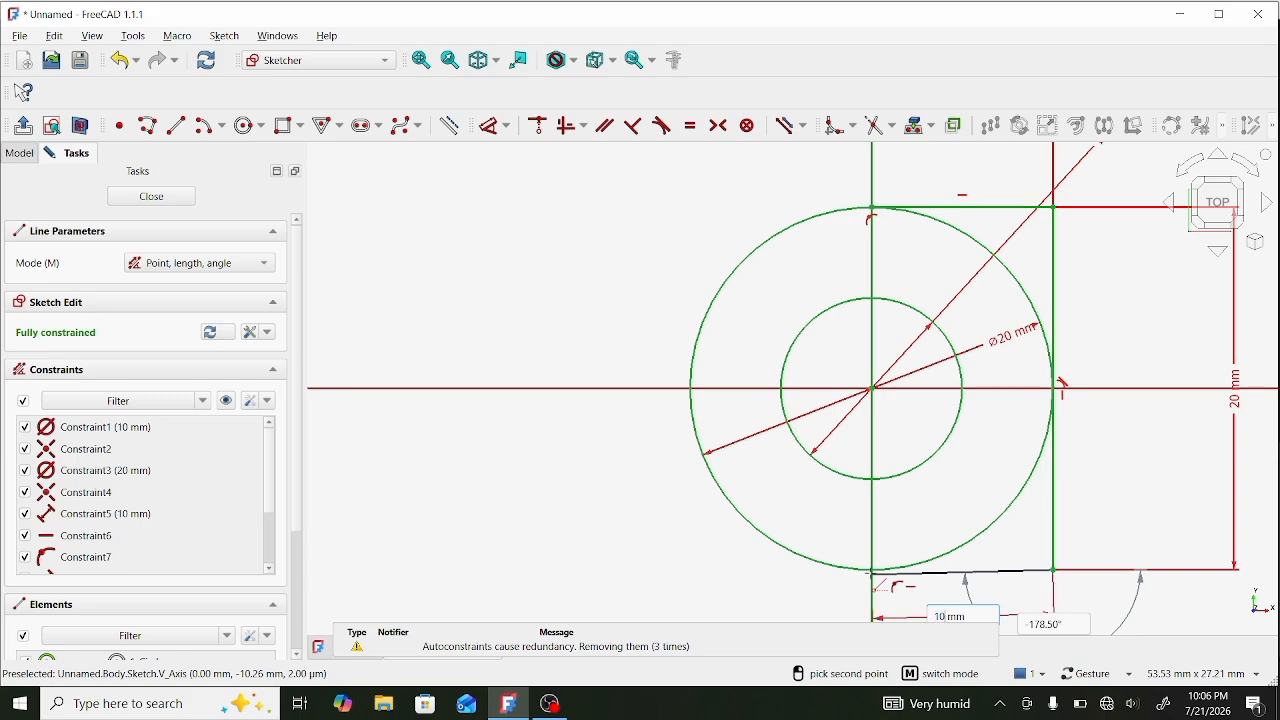
pyautogui.press('Tab')
pyautogui.write('180')
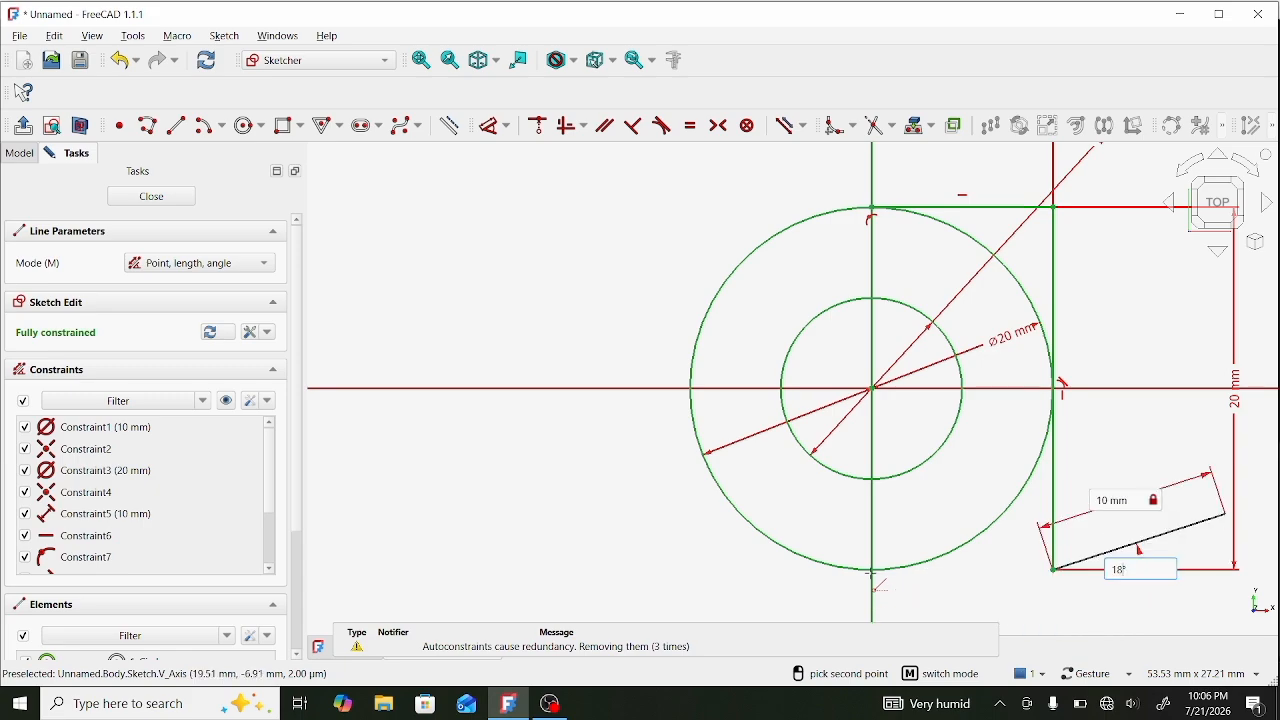
pyautogui.press('Return')
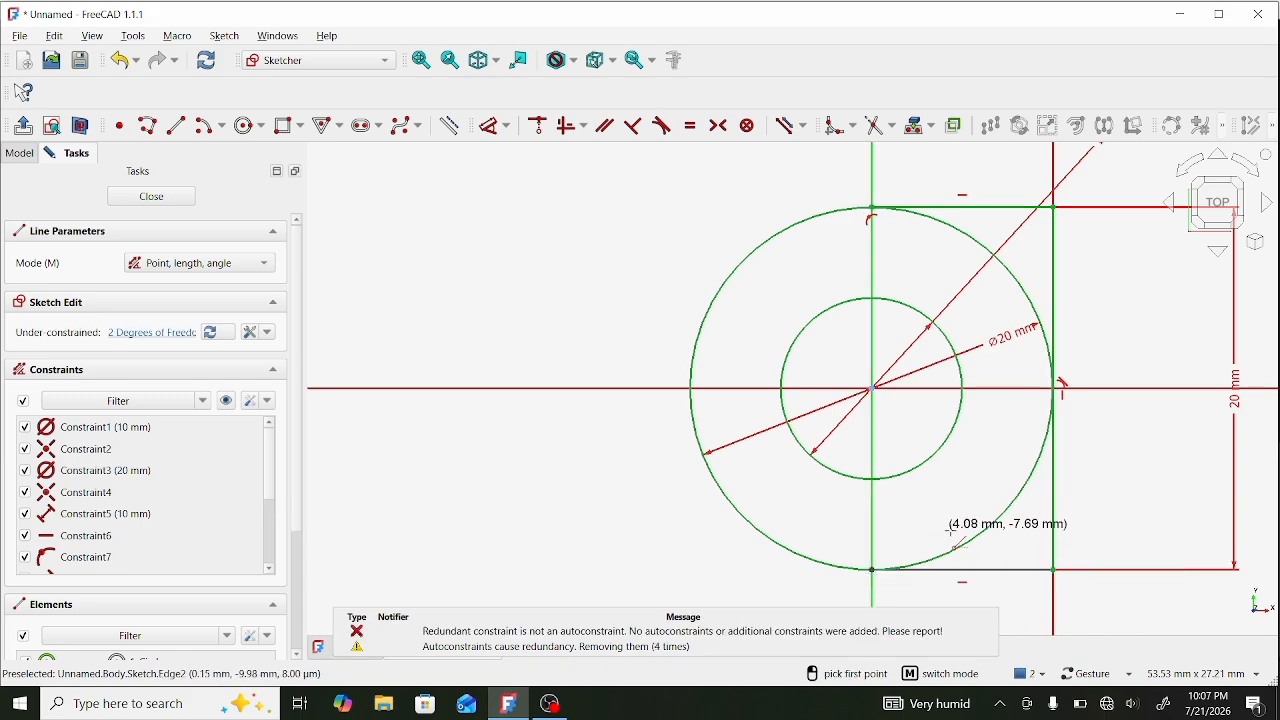
pyautogui.press('Escape')
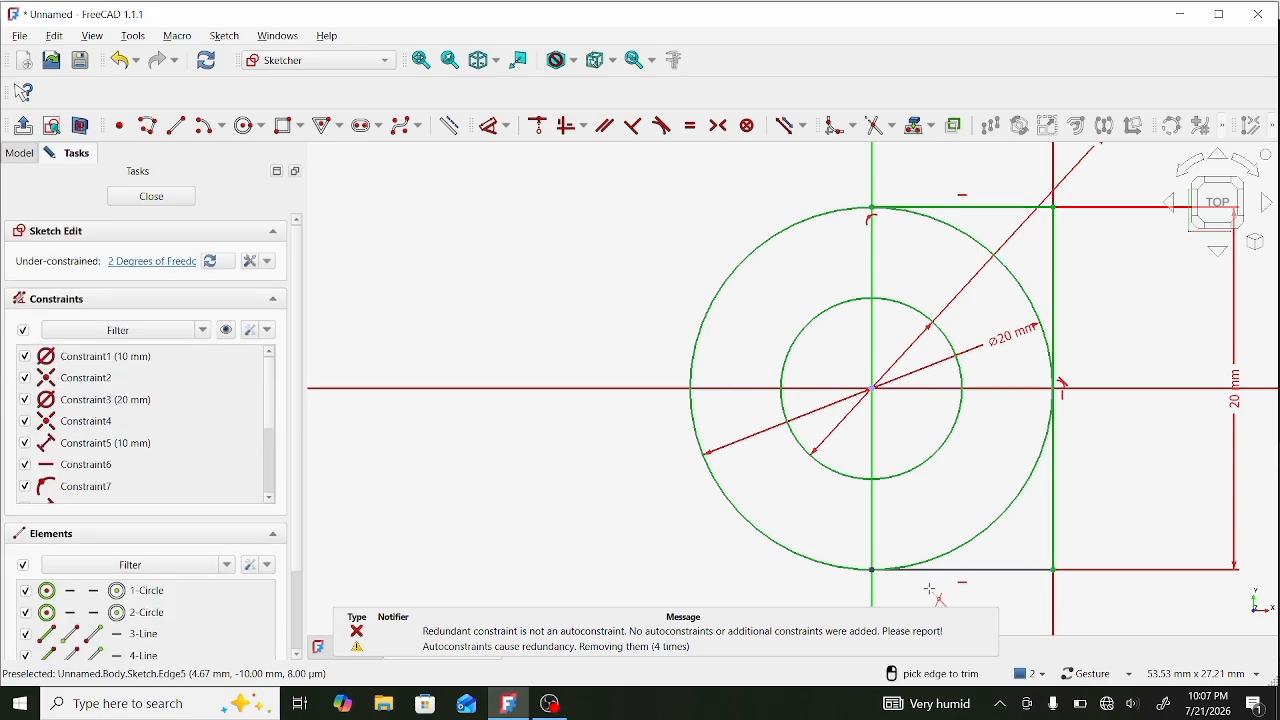
# Trim the right half of the 20 mm circle, leaving the rounded left side of the profile.
pyautogui.press('g')
pyautogui.press('t')
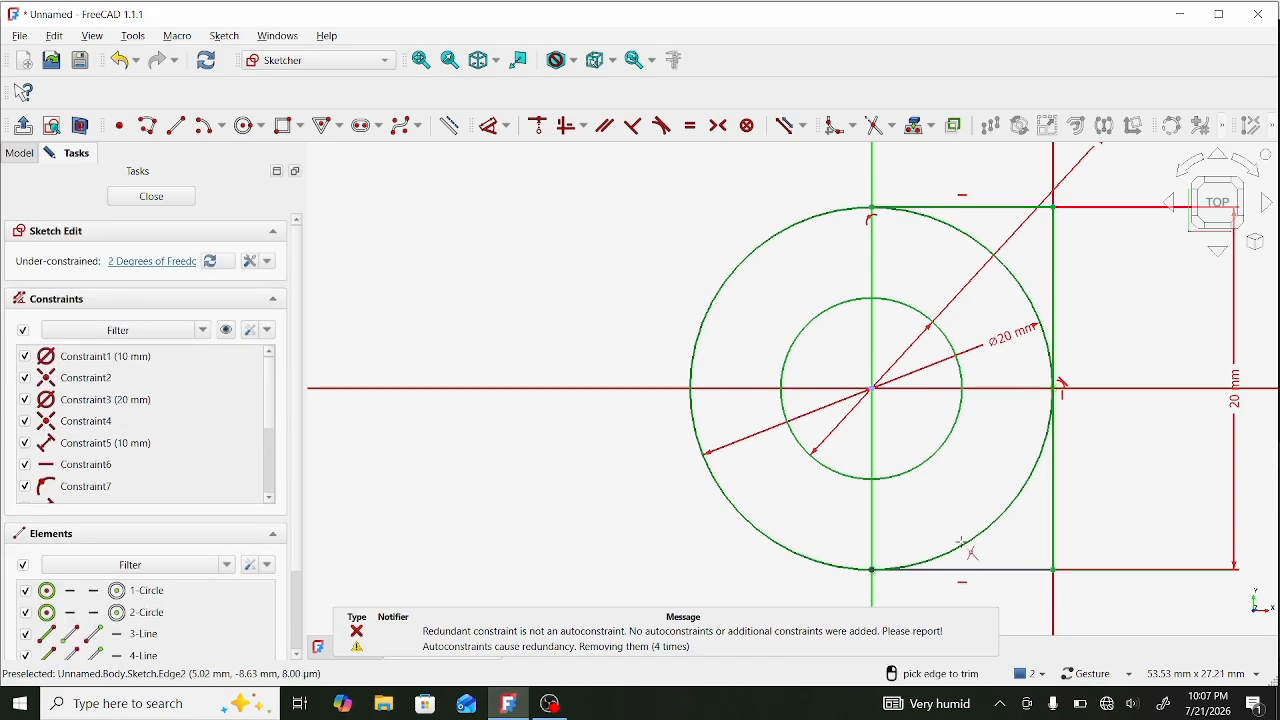
pyautogui.click(963, 543)
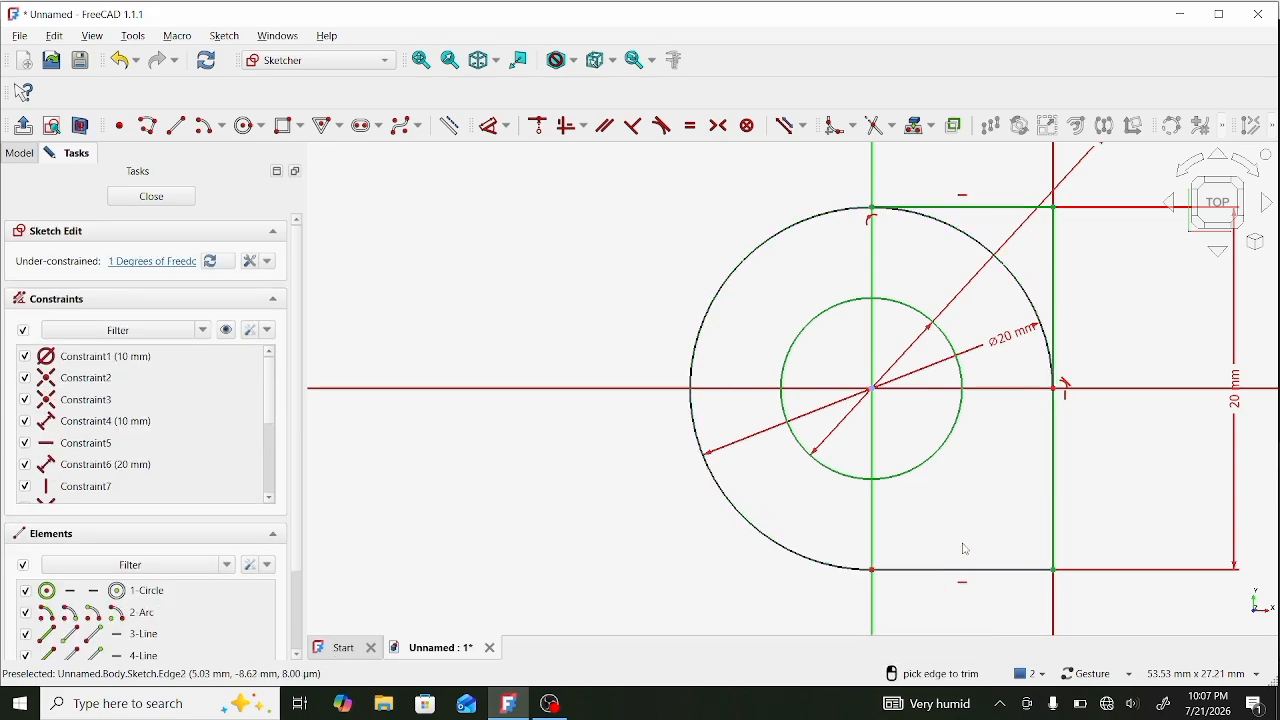
pyautogui.click(1036, 305)
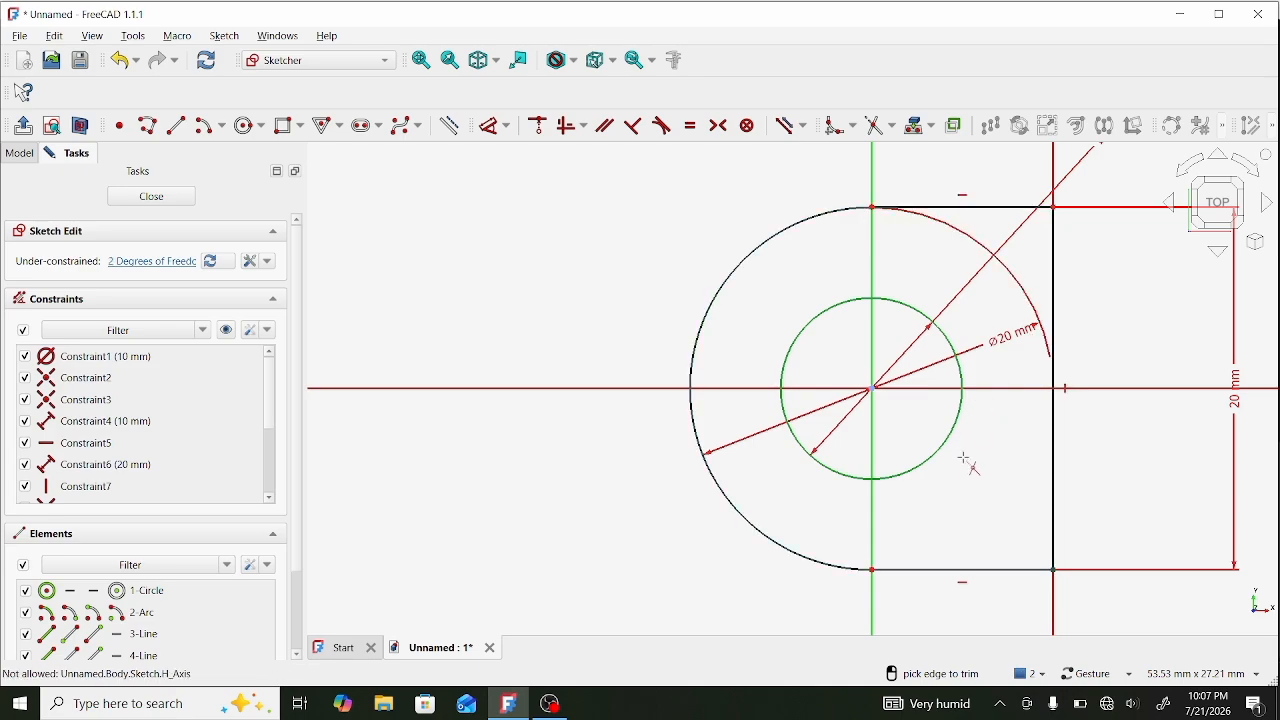
pyautogui.press('Escape')
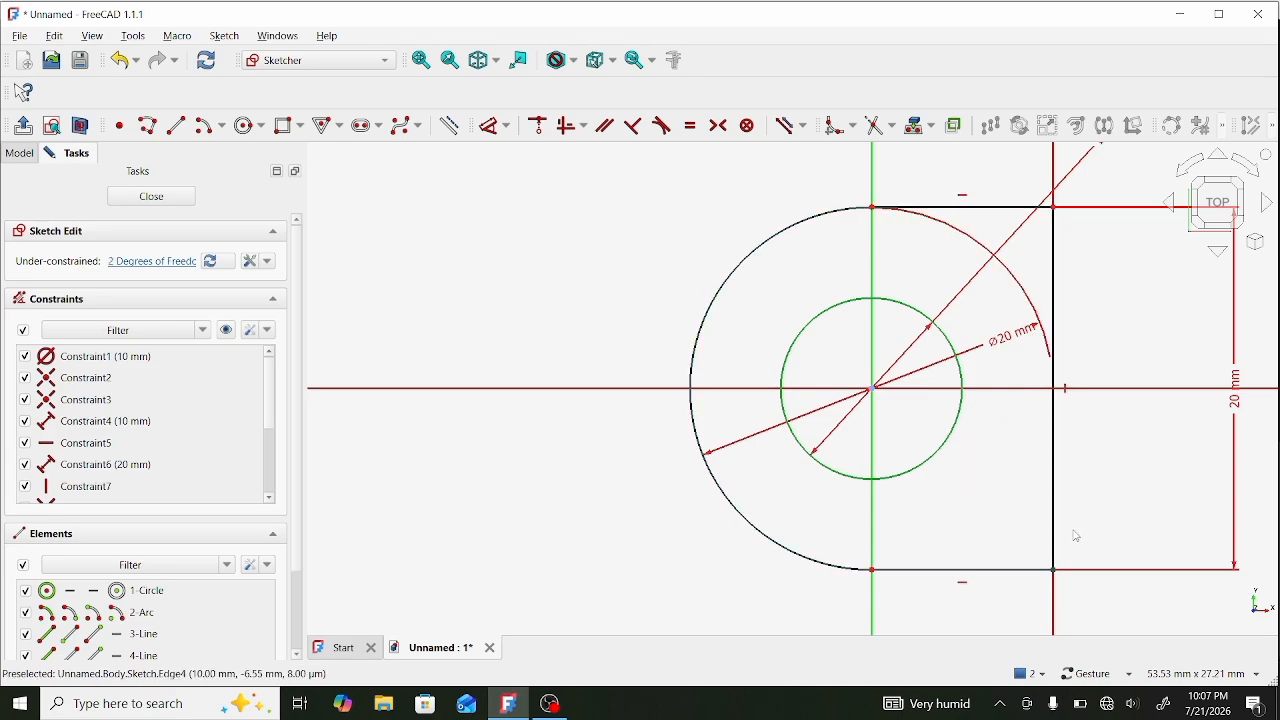
# Try to apply a coincident constraint to the vertical and lower horizontal lines at their shared corner.
pyautogui.scroll(3, 1071, 567)
pyautogui.scroll(-2, 1071, 567)
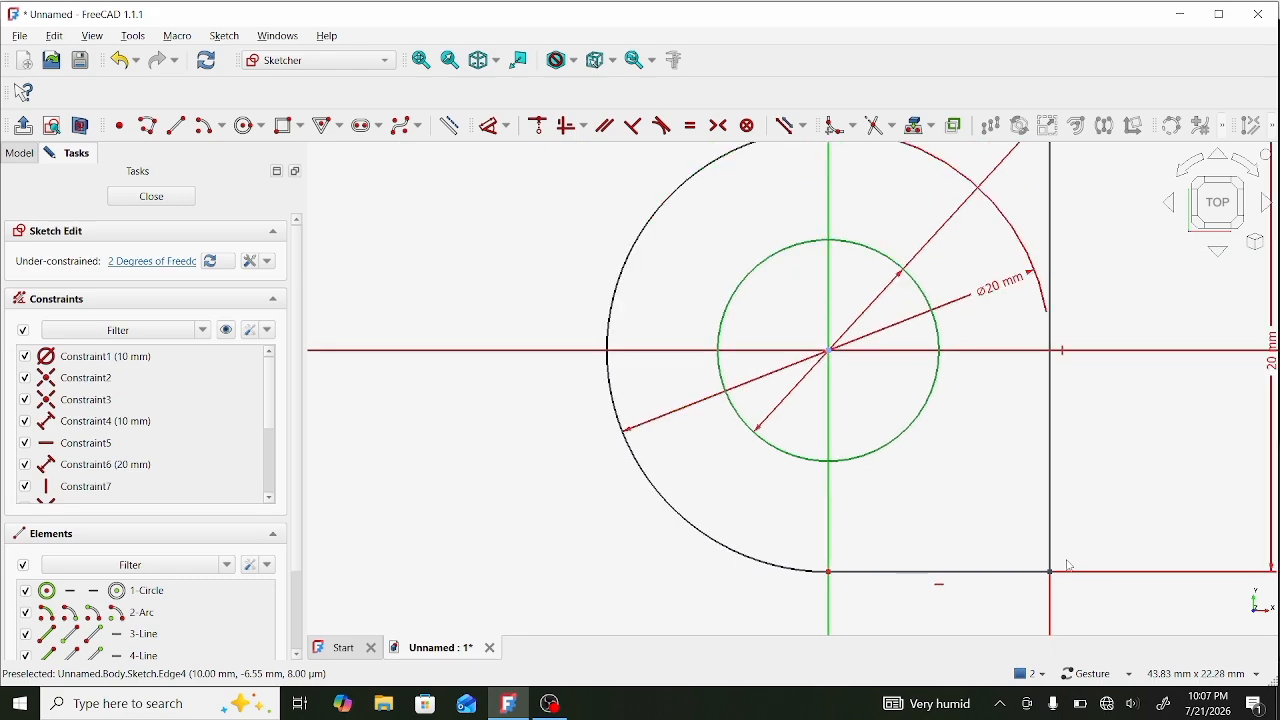
pyautogui.scroll(2, 1063, 603)
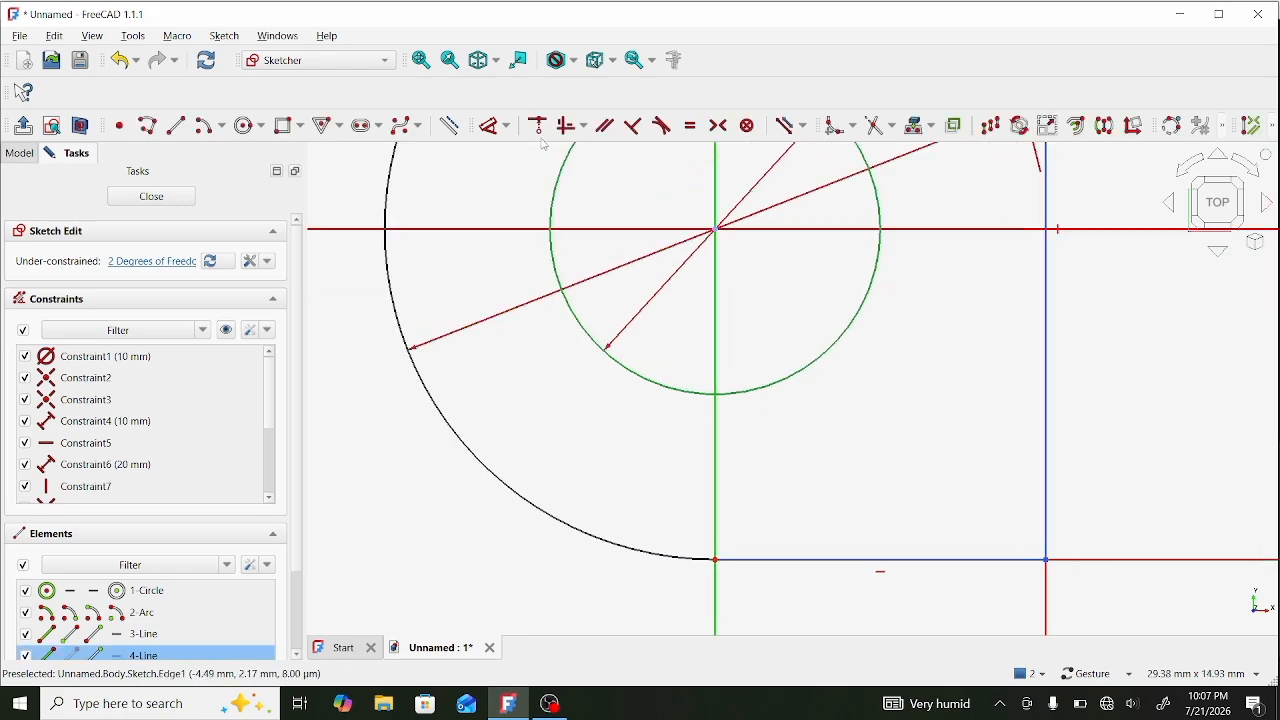
pyautogui.click(539, 126)
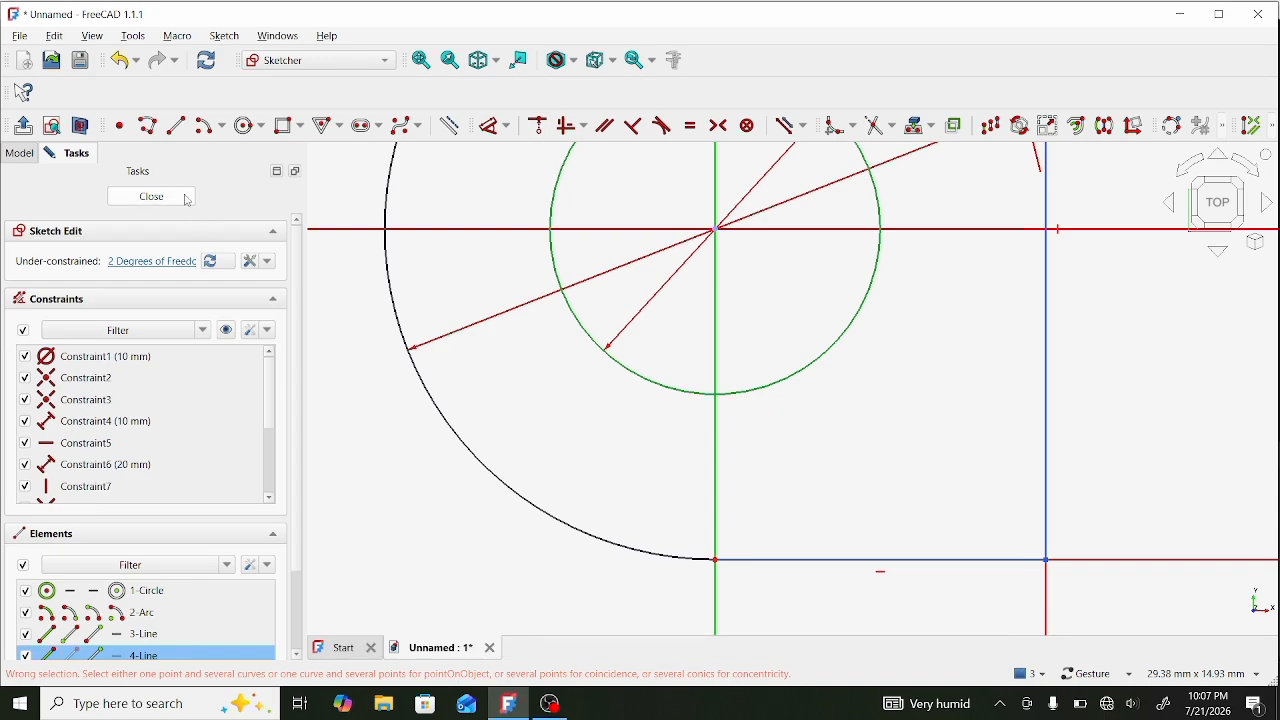
# Finish the sketch and pad the profile one-sided to a length of 4 mm.
pyautogui.click(152, 196)
pyautogui.scroll(3, 804, 447)
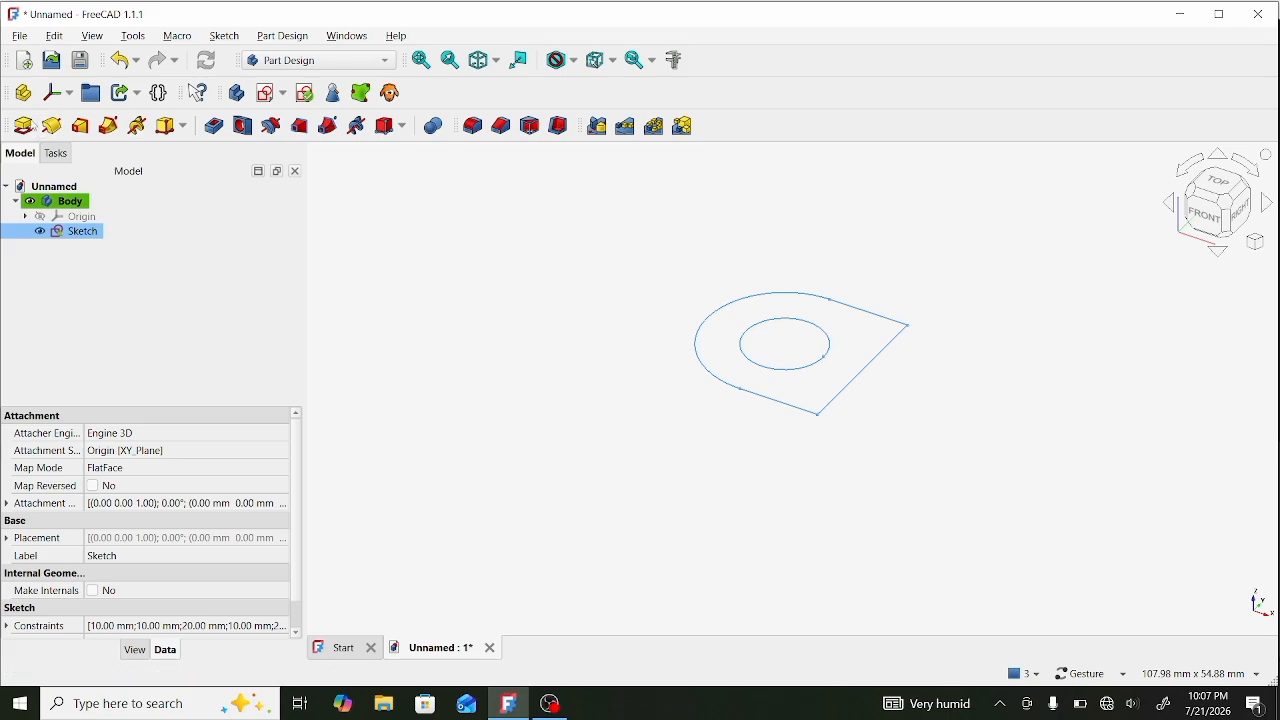
pyautogui.click(24, 126)
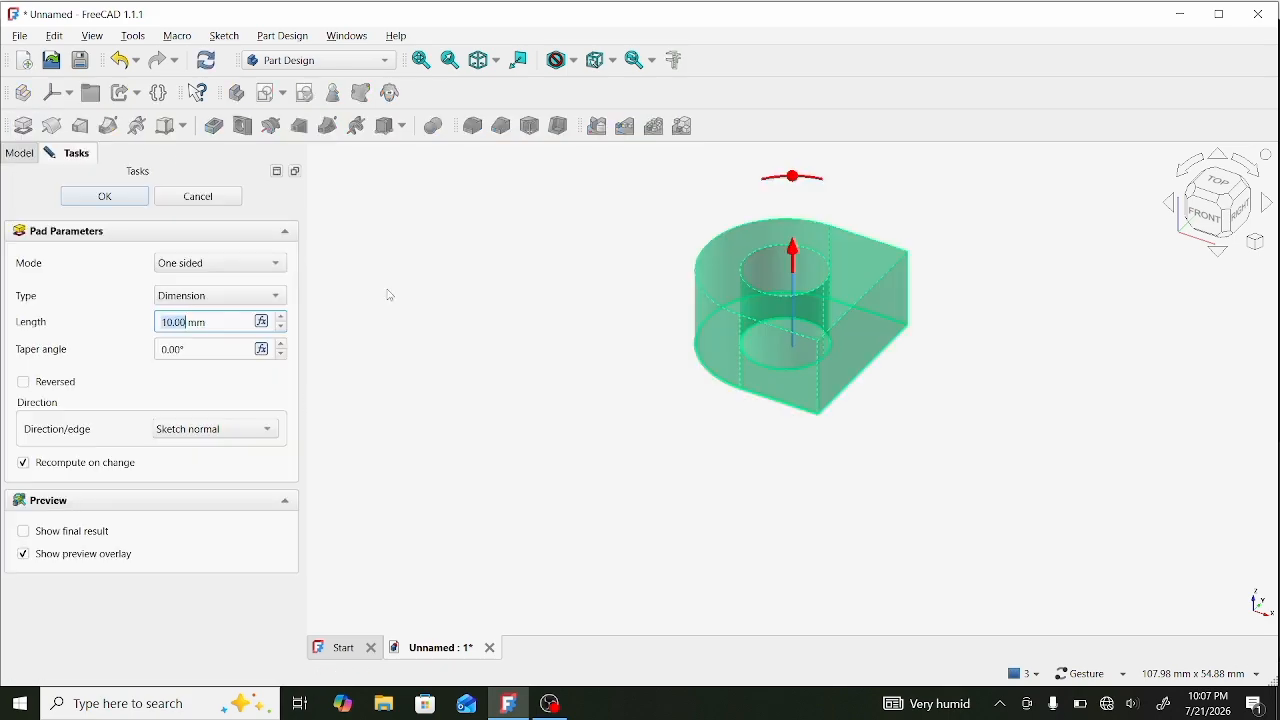
pyautogui.write('4')
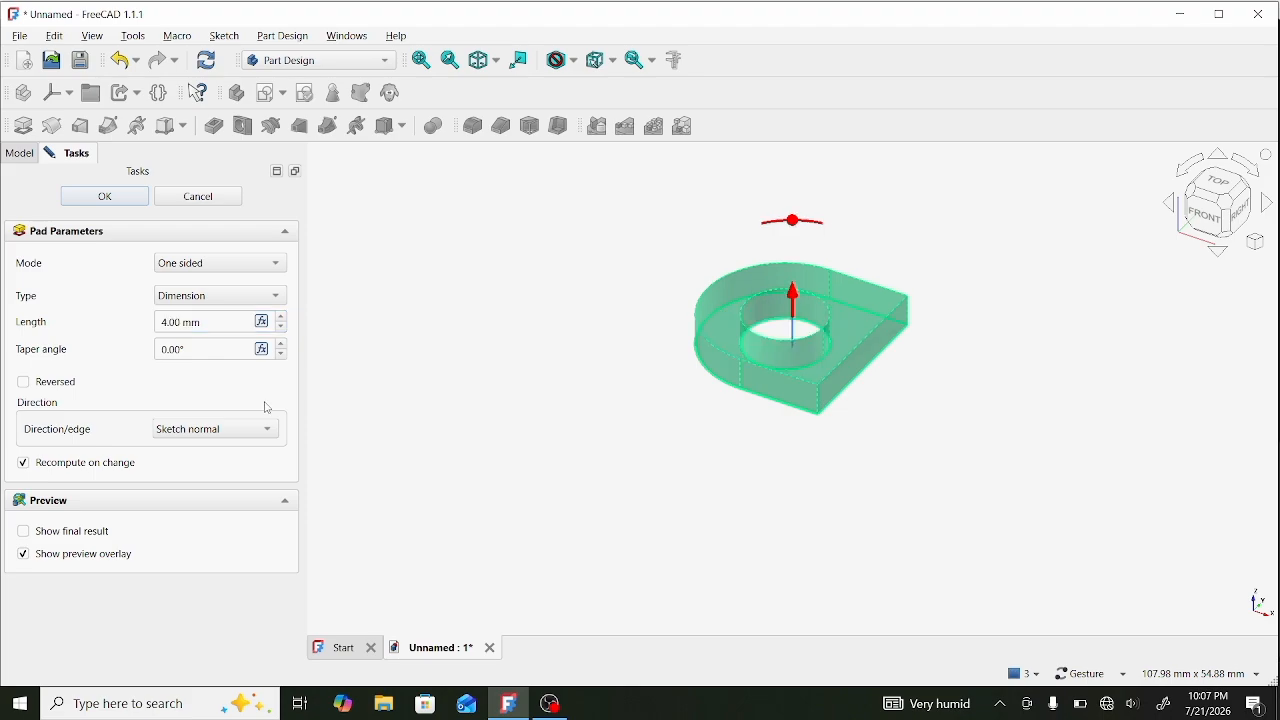
pyautogui.click(104, 196)
pyautogui.scroll(2, 970, 366)
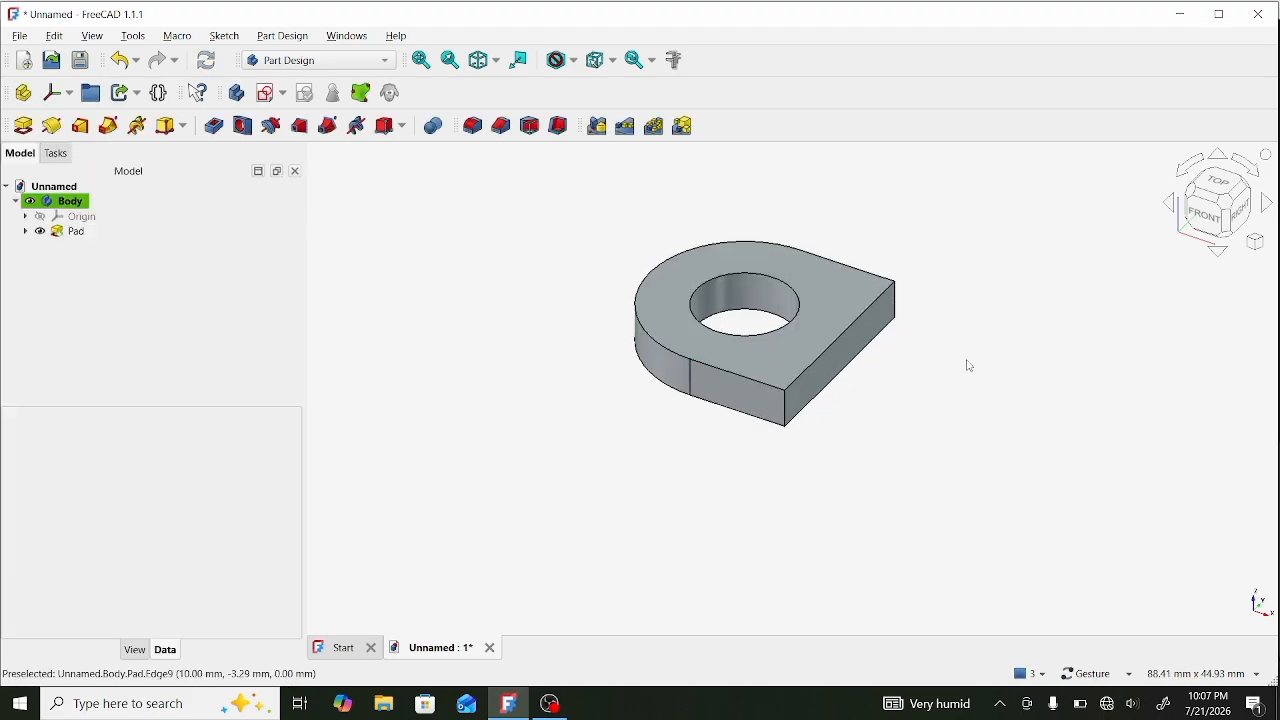
# Create a sketch on the pad's flat end face opposite the rounded side, and close it while still empty.
pyautogui.click(808, 326)
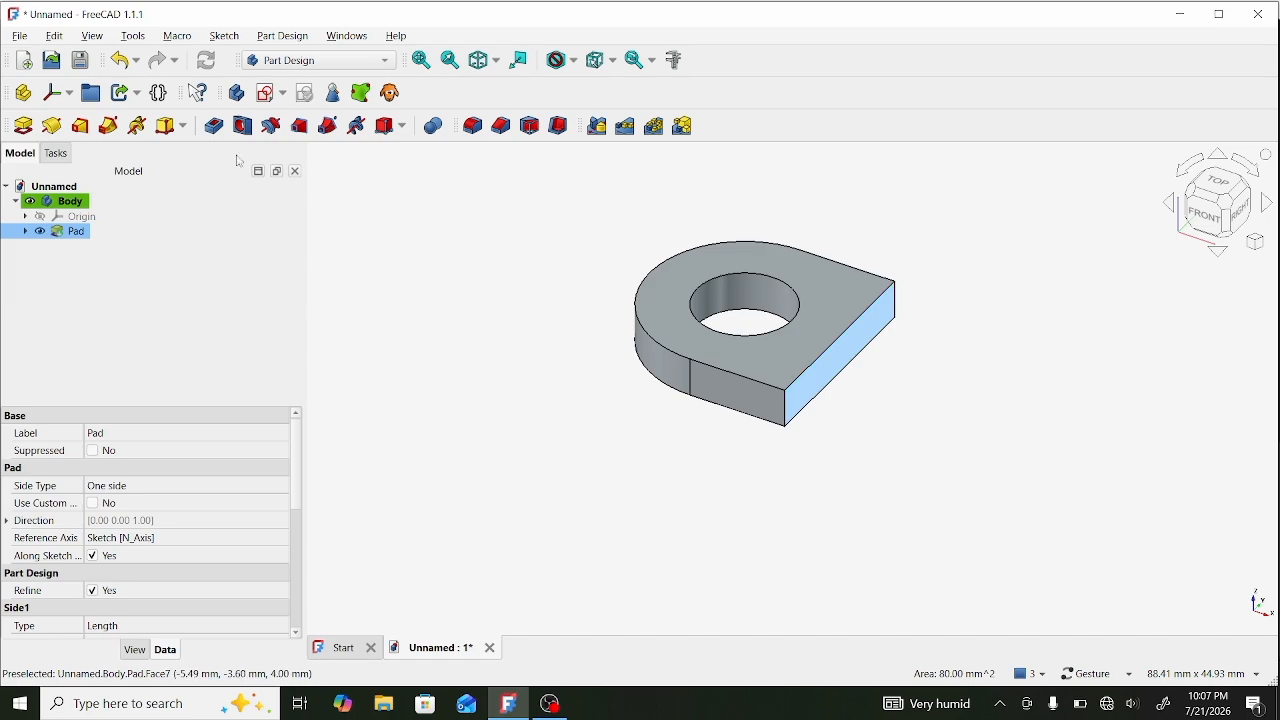
pyautogui.click(268, 94)
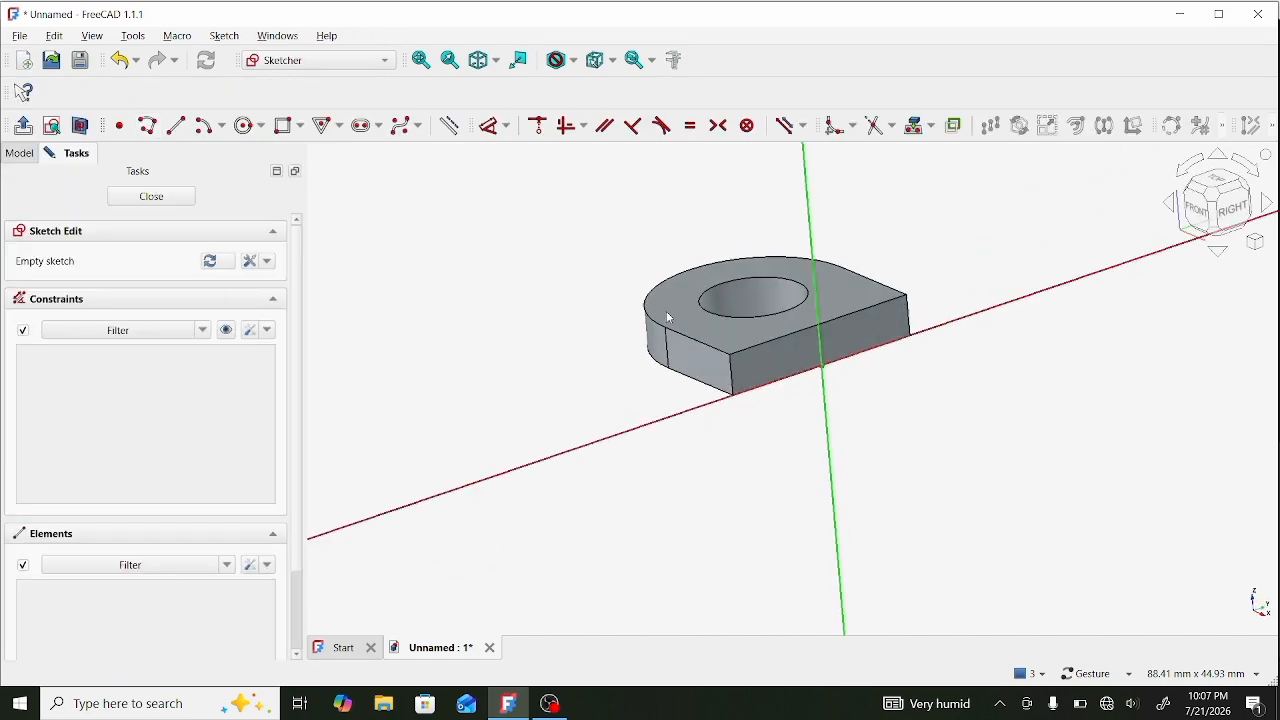
pyautogui.click(151, 196)
# Change the pad's mode to Symmetric, keeping the Dimension type and the 4 mm length.
pyautogui.doubleClick(97, 241)
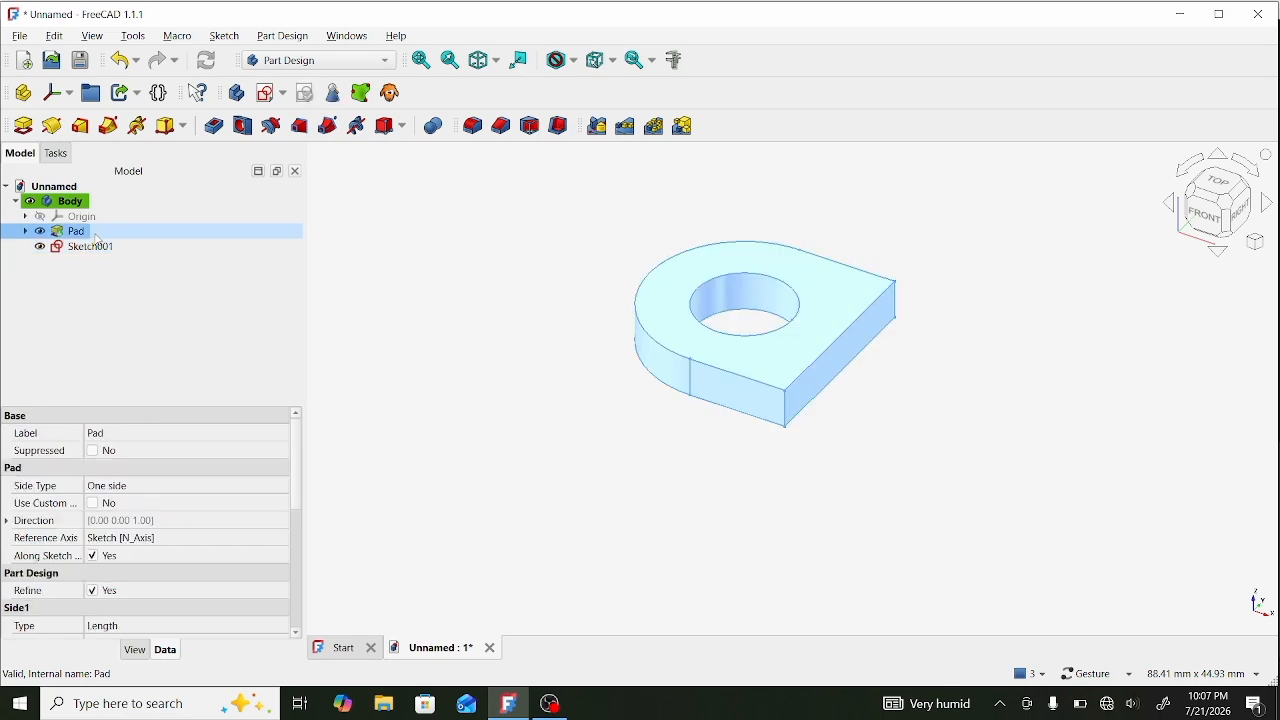
pyautogui.click(218, 300)
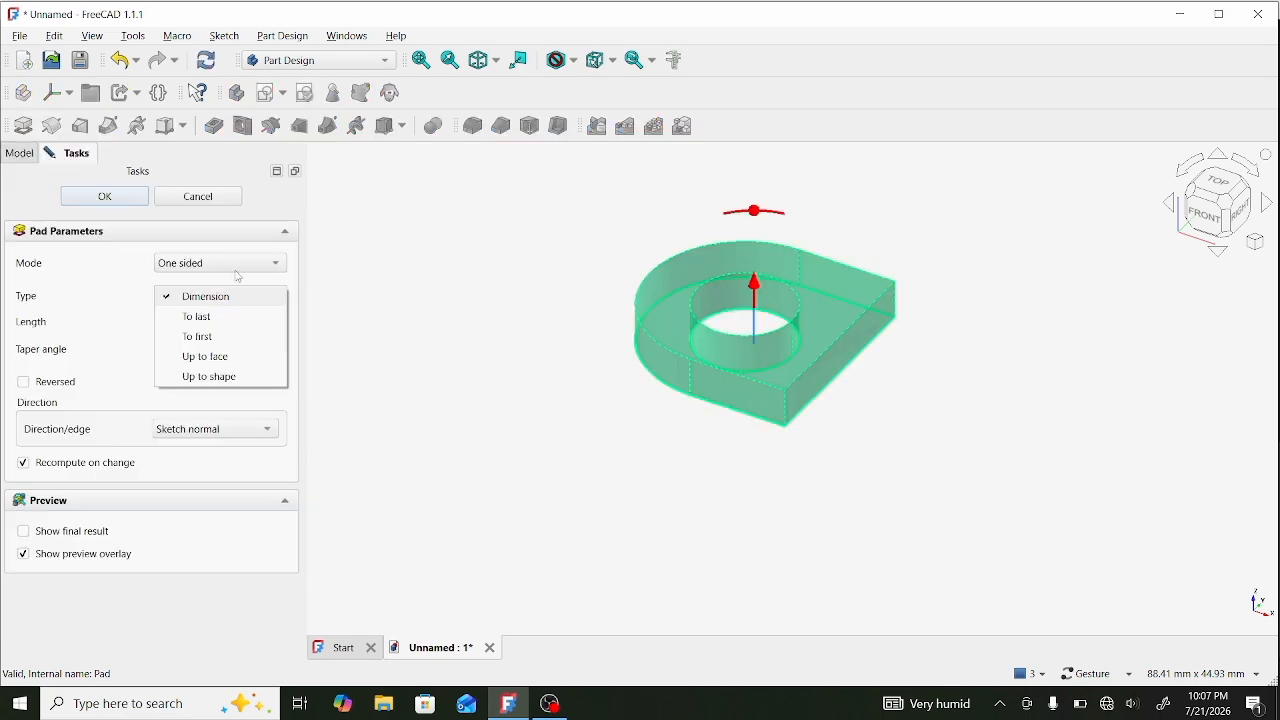
pyautogui.click(238, 277)
pyautogui.click(233, 284)
pyautogui.click(244, 277)
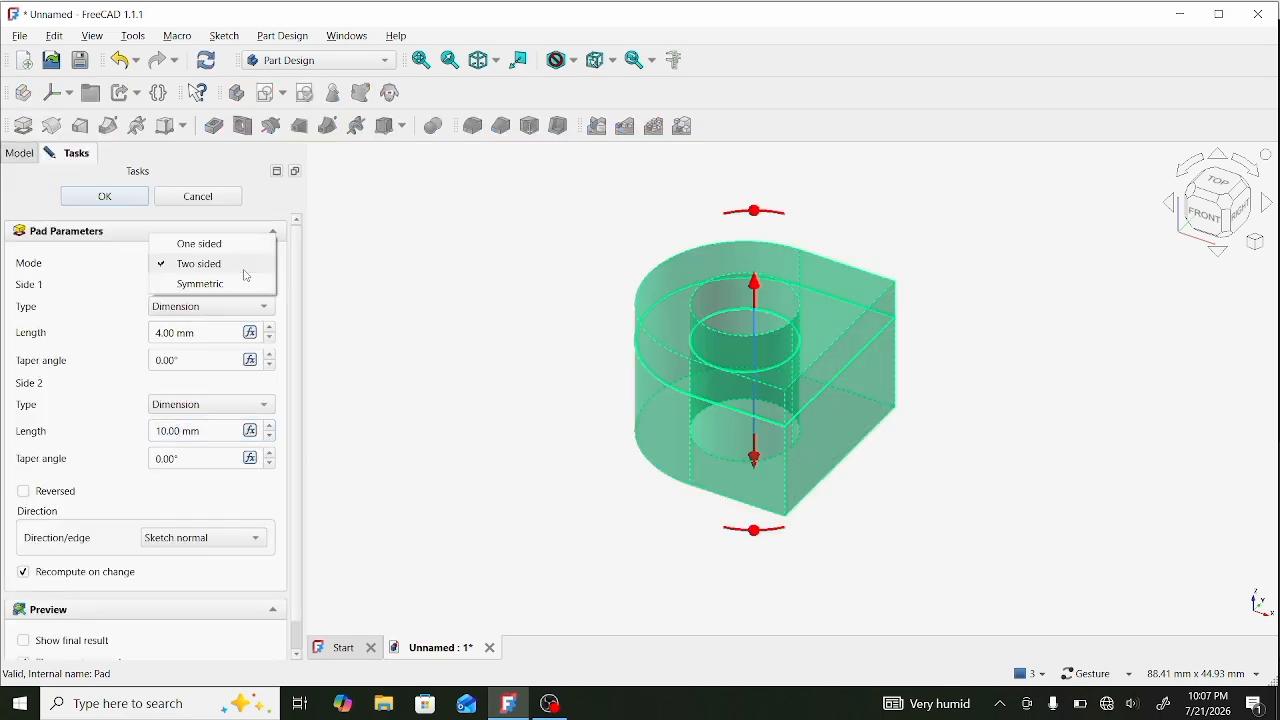
pyautogui.click(242, 283)
pyautogui.click(230, 297)
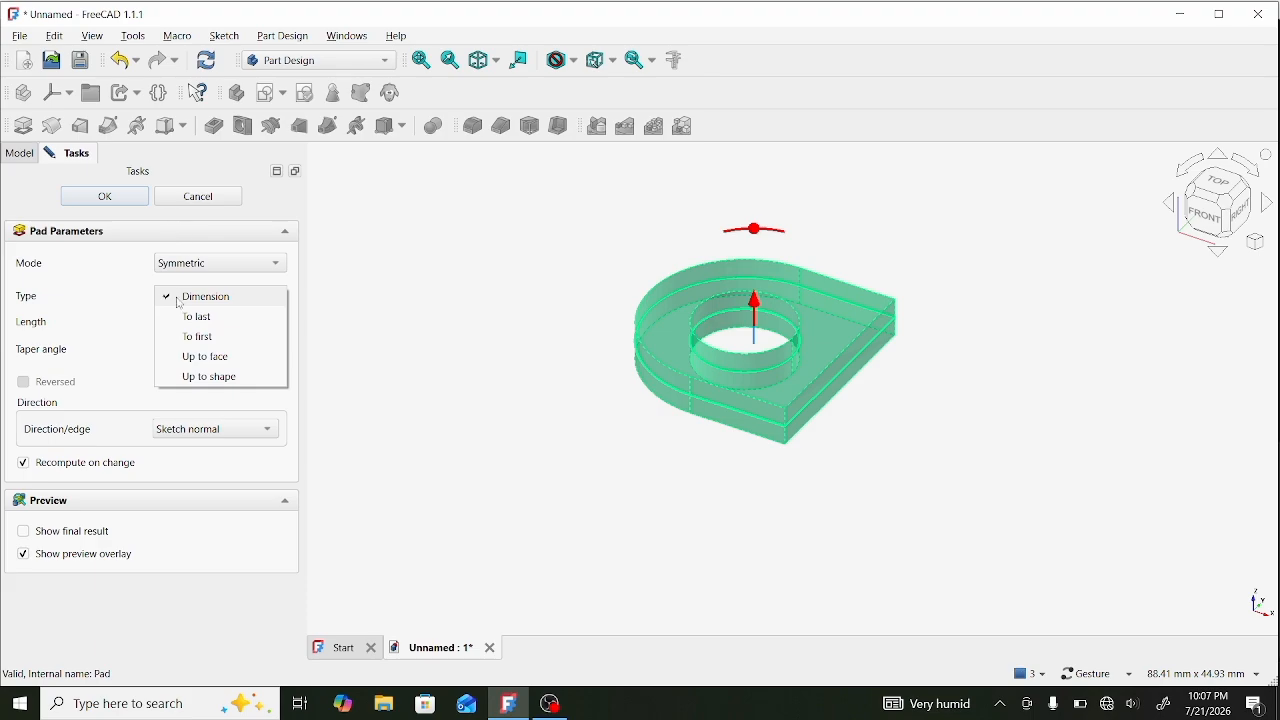
pyautogui.click(225, 272)
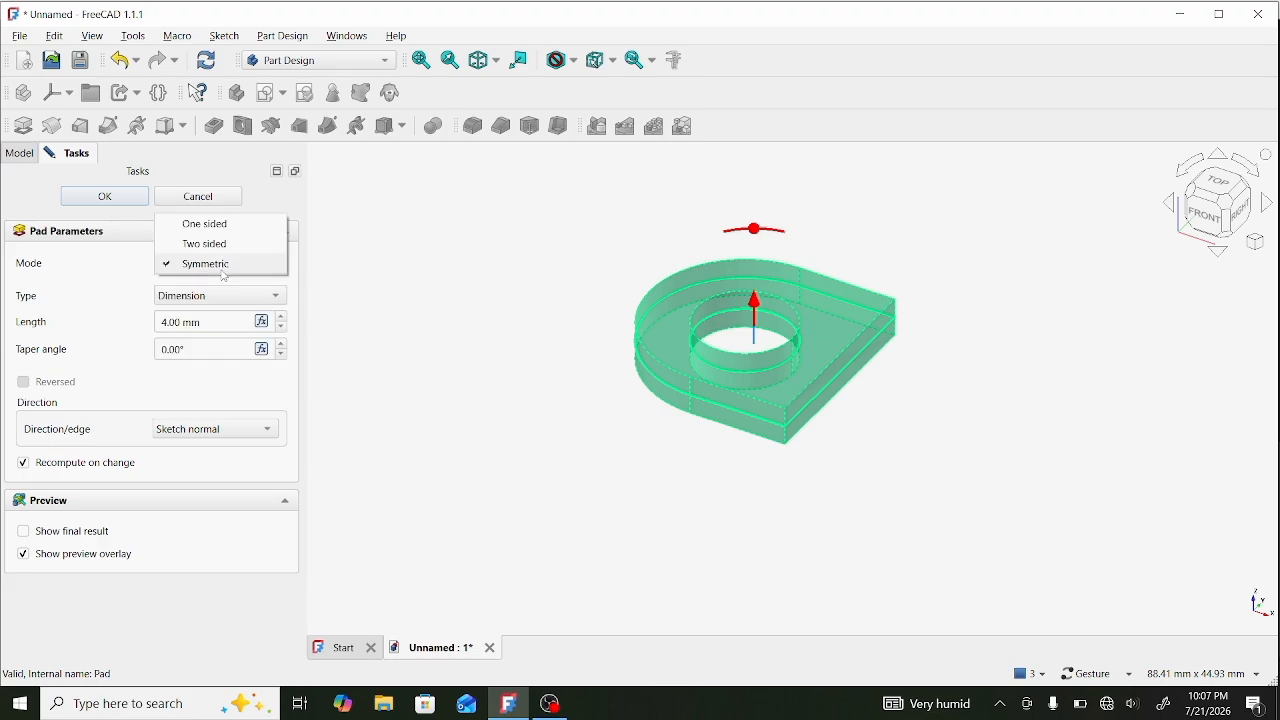
pyautogui.click(224, 268)
pyautogui.click(116, 198)
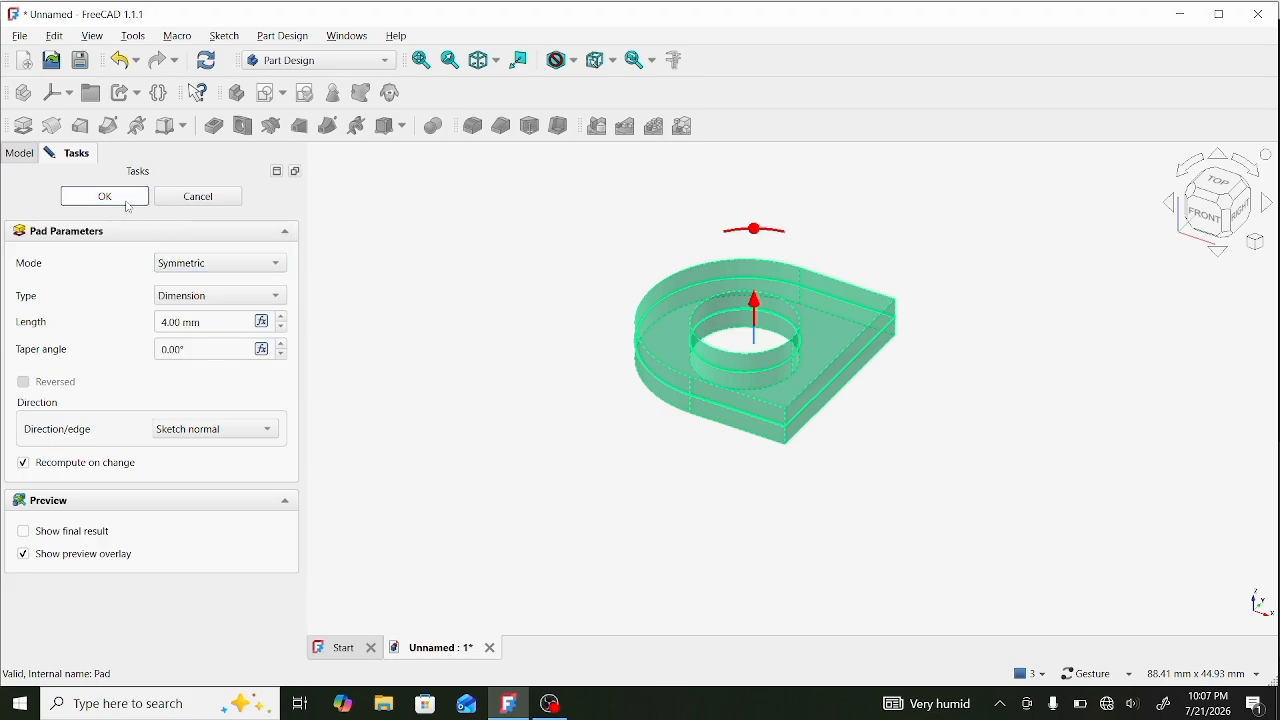
# On the pad's flat end face, sketch a 20 mm by 4 mm rectangle centred on the origin and close the sketch.
pyautogui.click(810, 408)
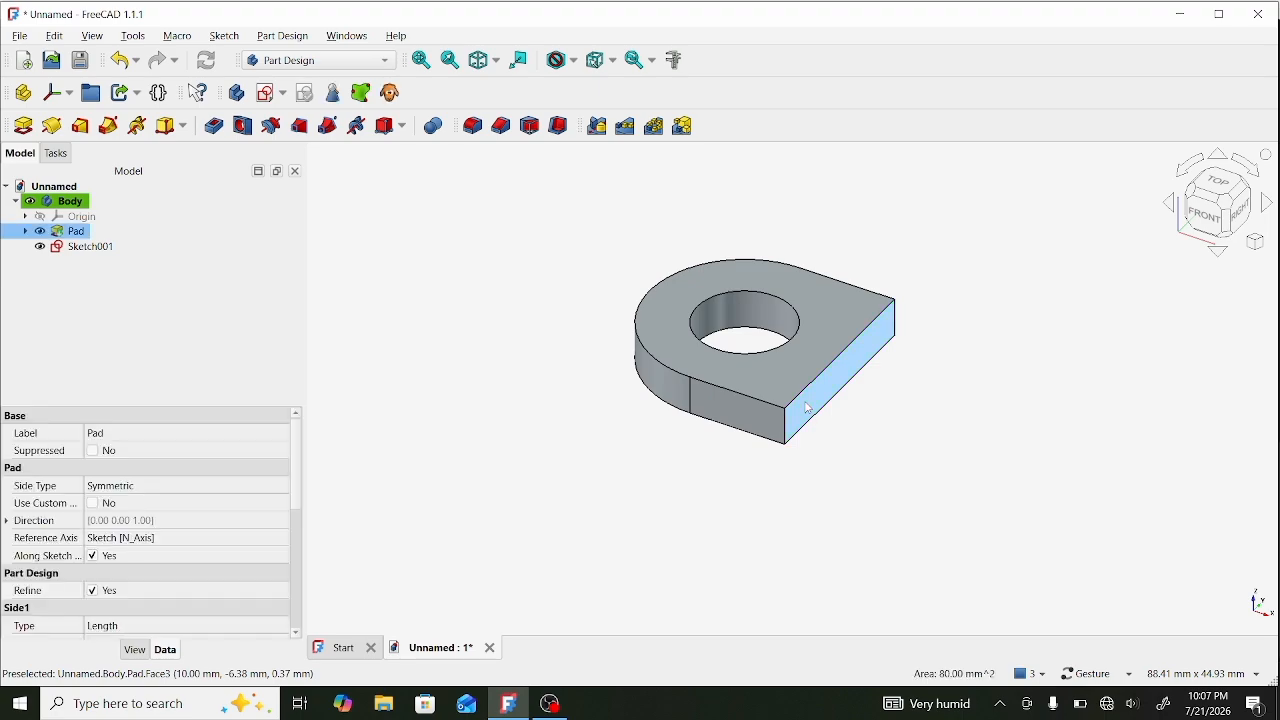
pyautogui.click(271, 93)
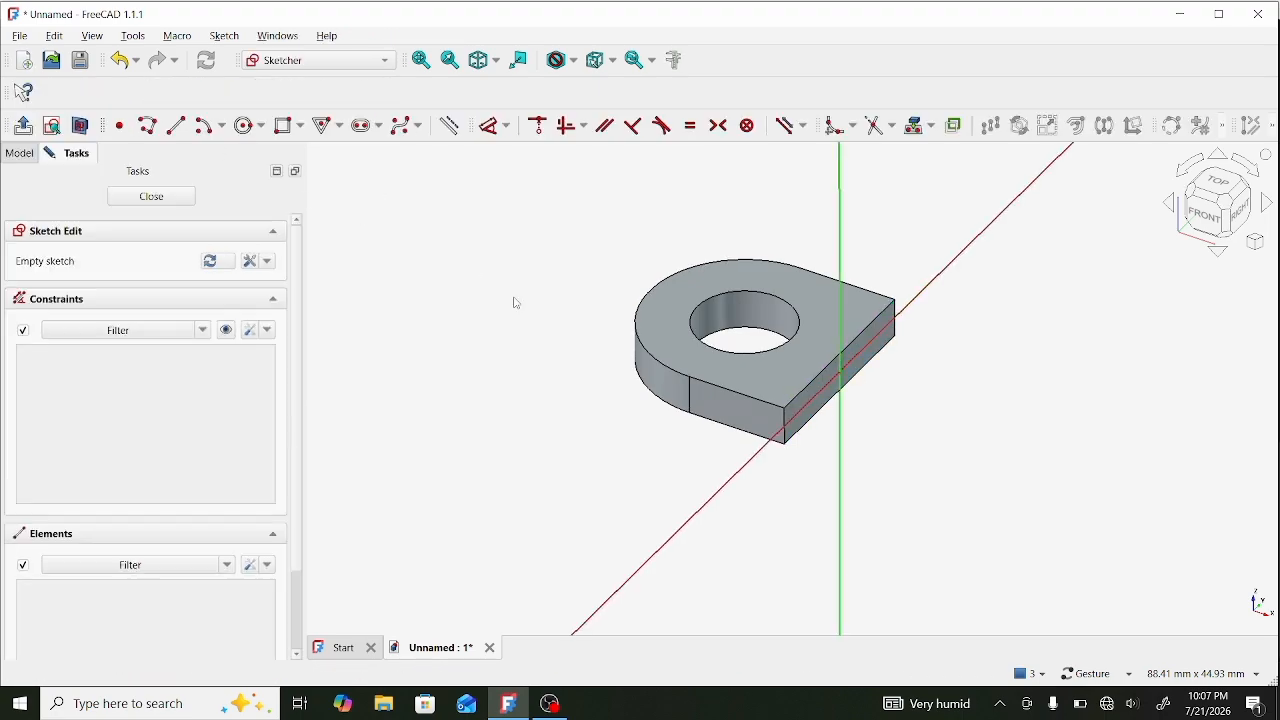
pyautogui.rightClick(835, 360)
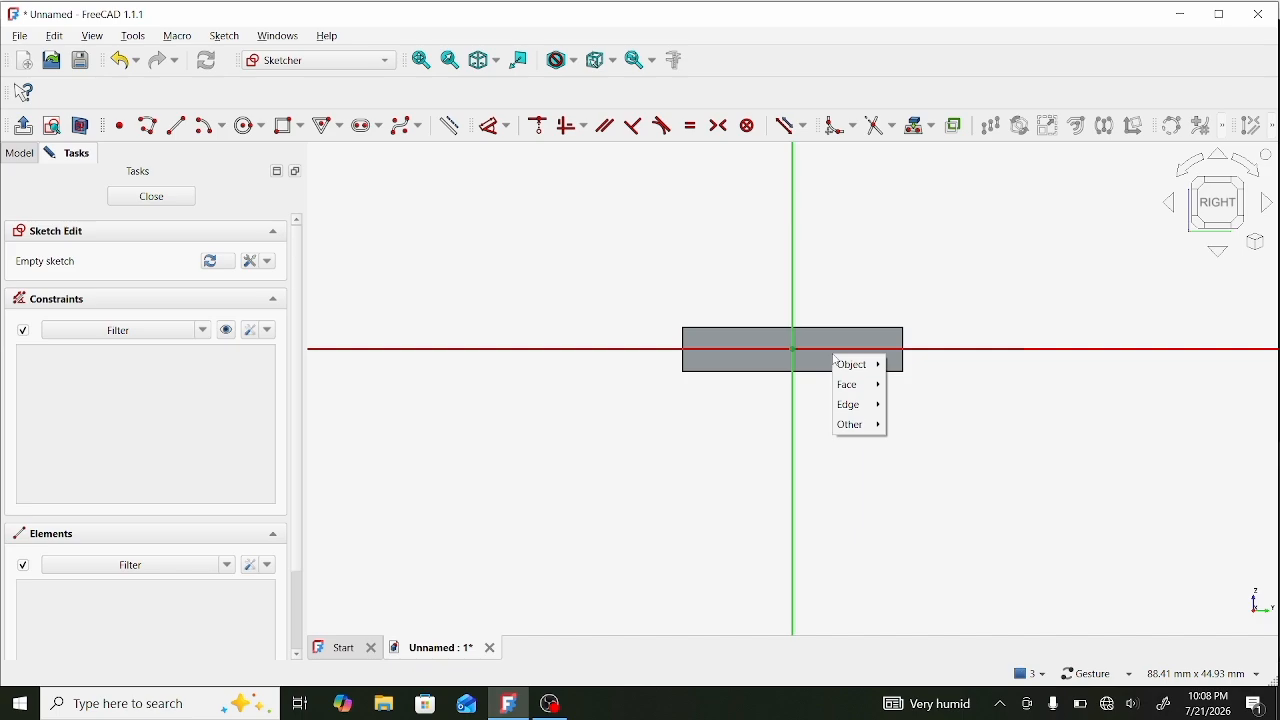
pyautogui.click(820, 468)
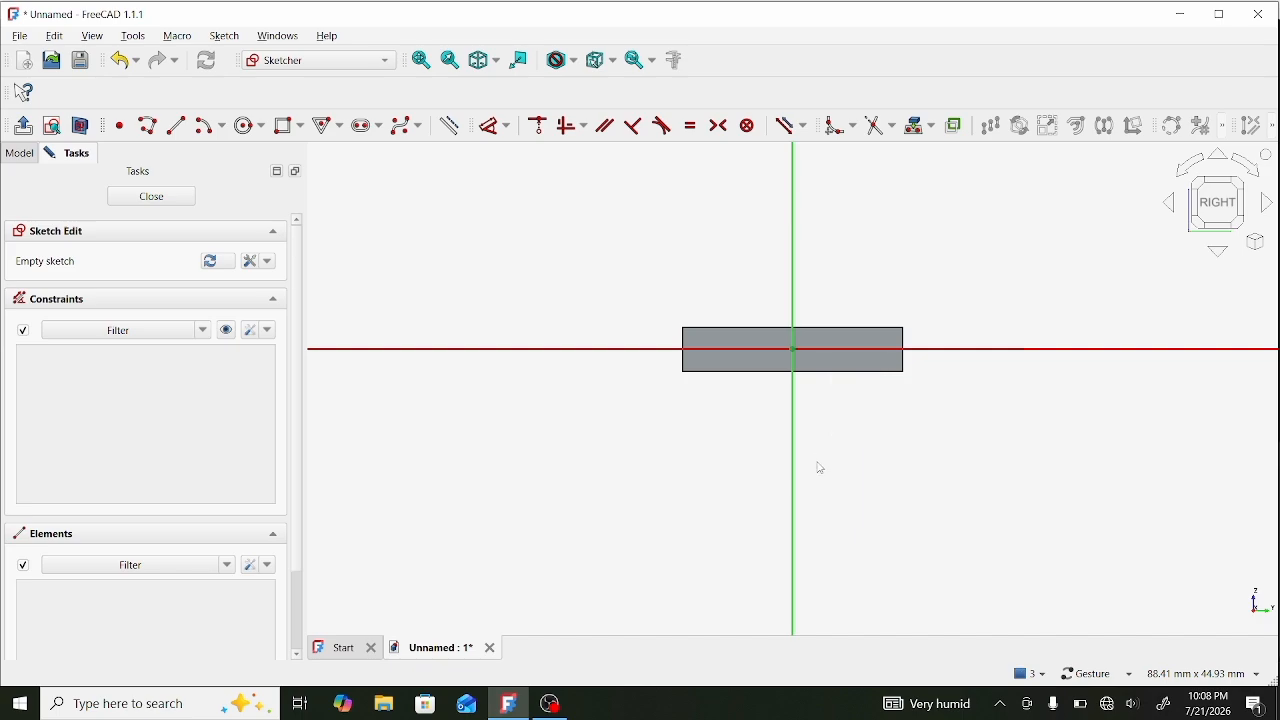
pyautogui.press('g')
pyautogui.press('r')
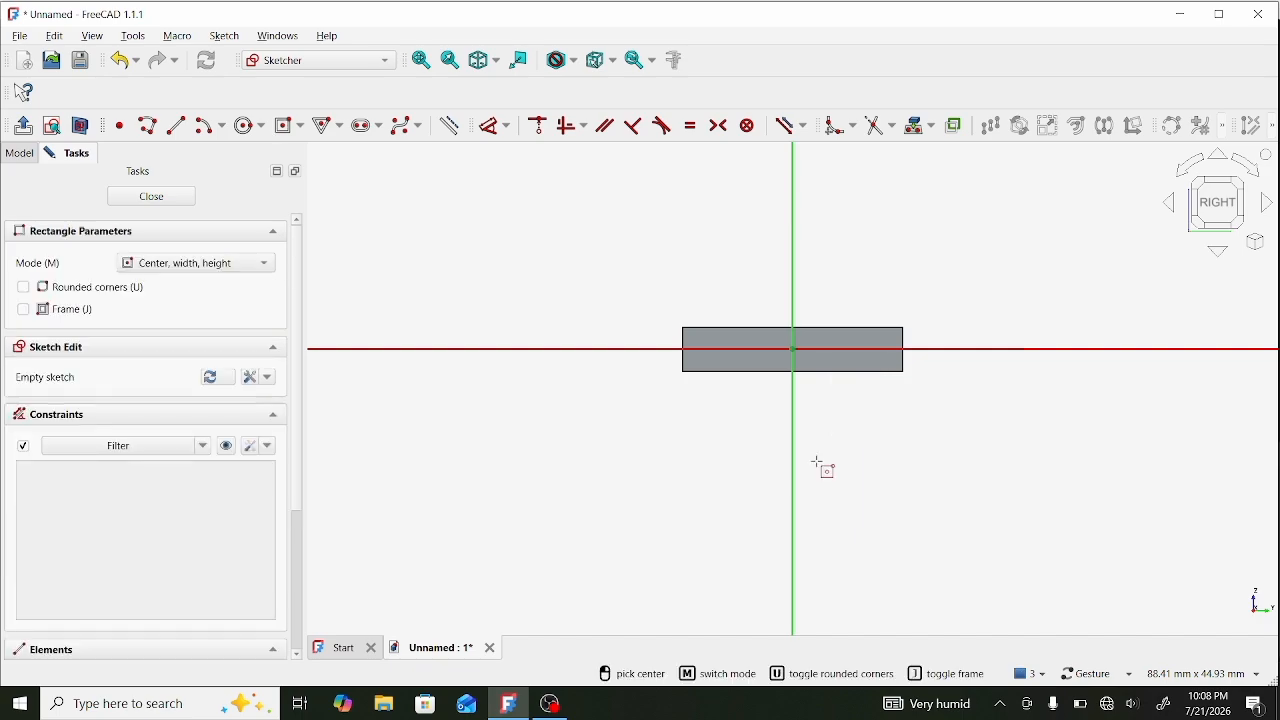
pyautogui.click(796, 350)
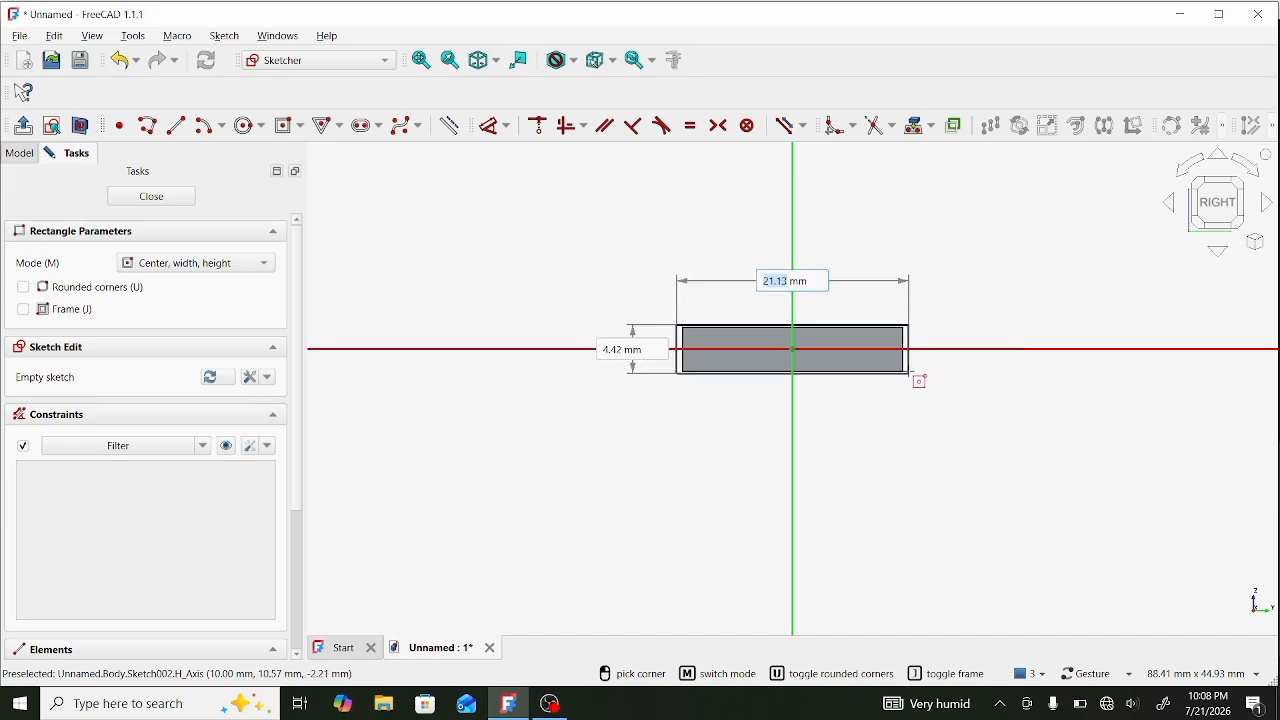
pyautogui.write('20')
pyautogui.press('Tab')
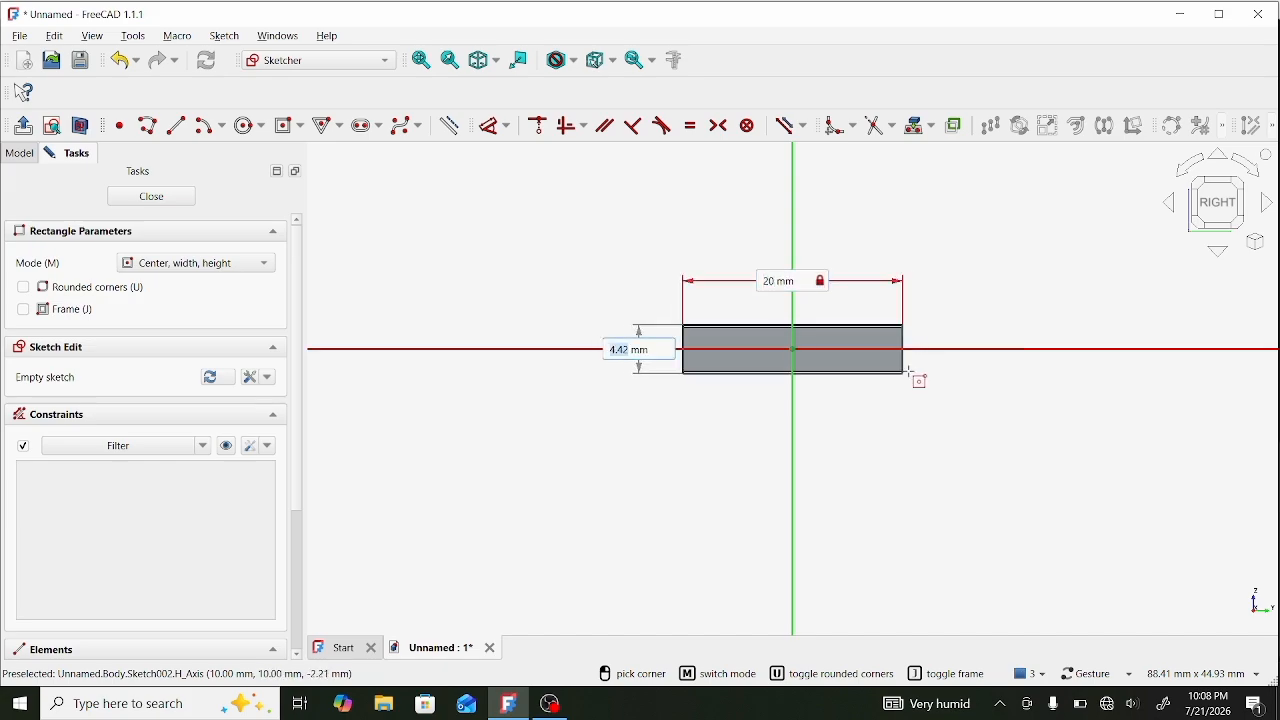
pyautogui.write('4')
pyautogui.press('Return')
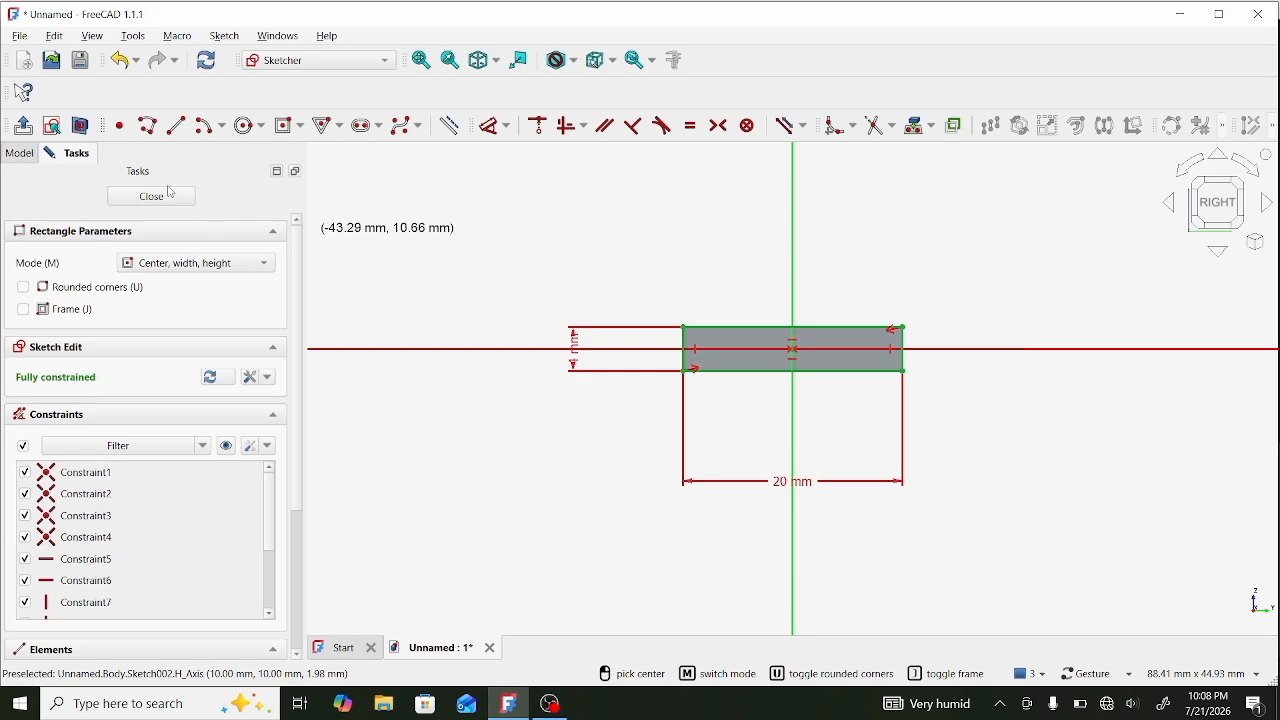
pyautogui.click(171, 194)
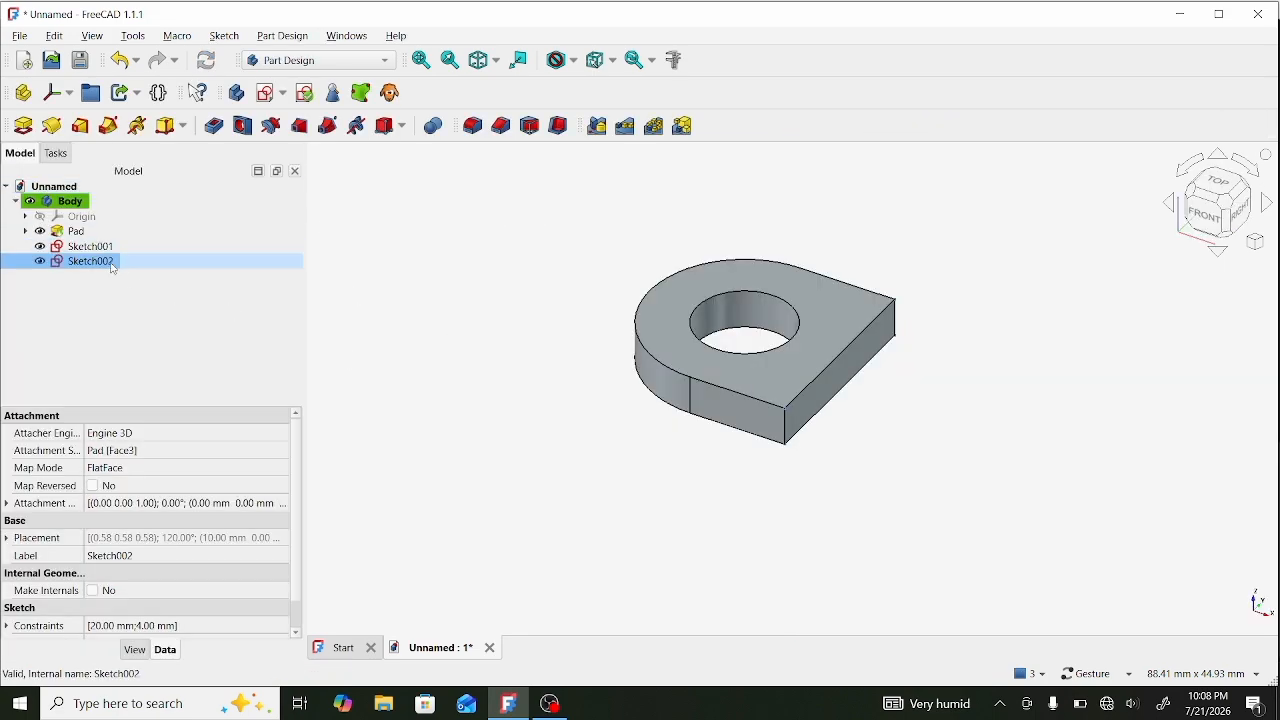
# Try a 1 mm z attachment offset on the rectangle sketch, and reset it to 0 mm.
pyautogui.click(7, 503)
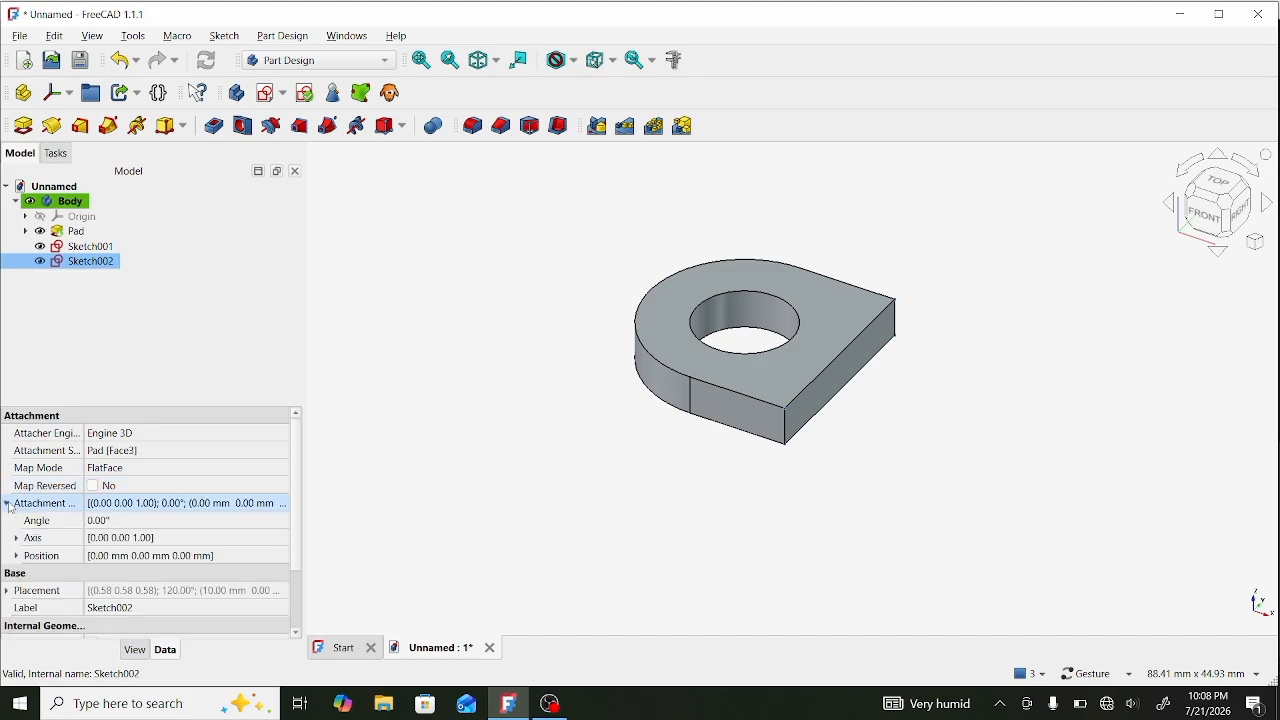
pyautogui.click(16, 556)
pyautogui.click(110, 609)
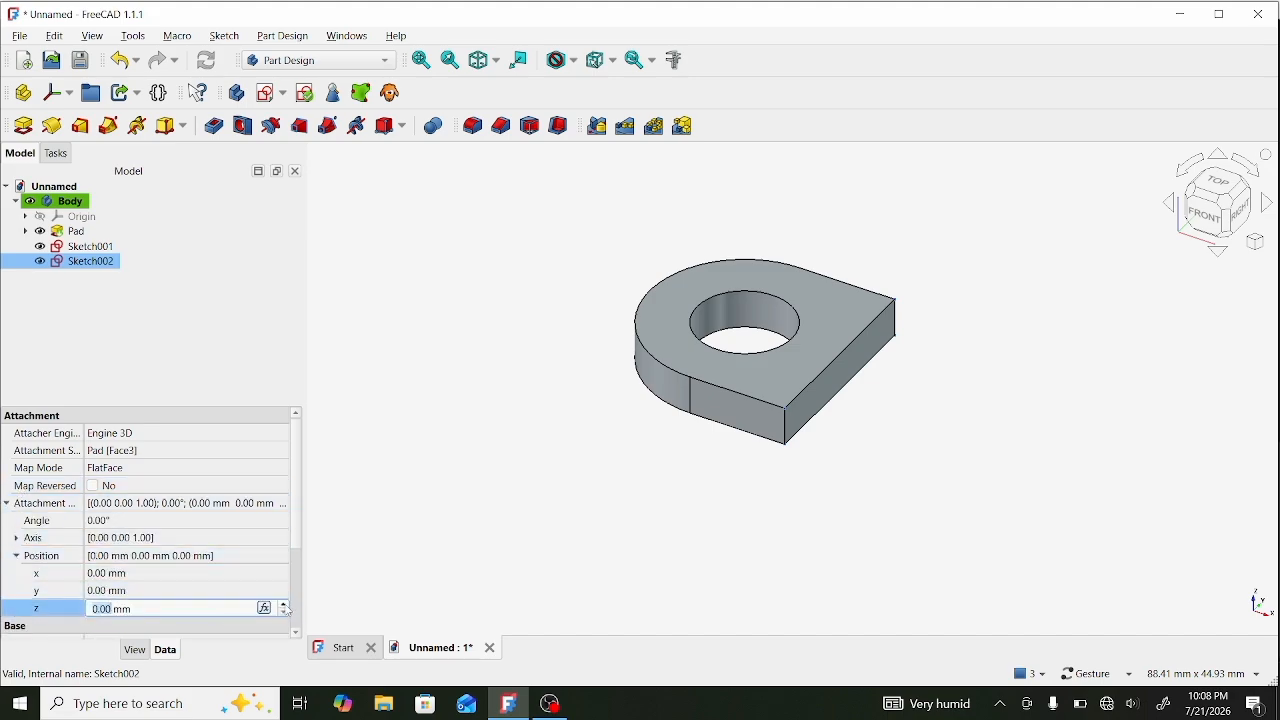
pyautogui.click(285, 605)
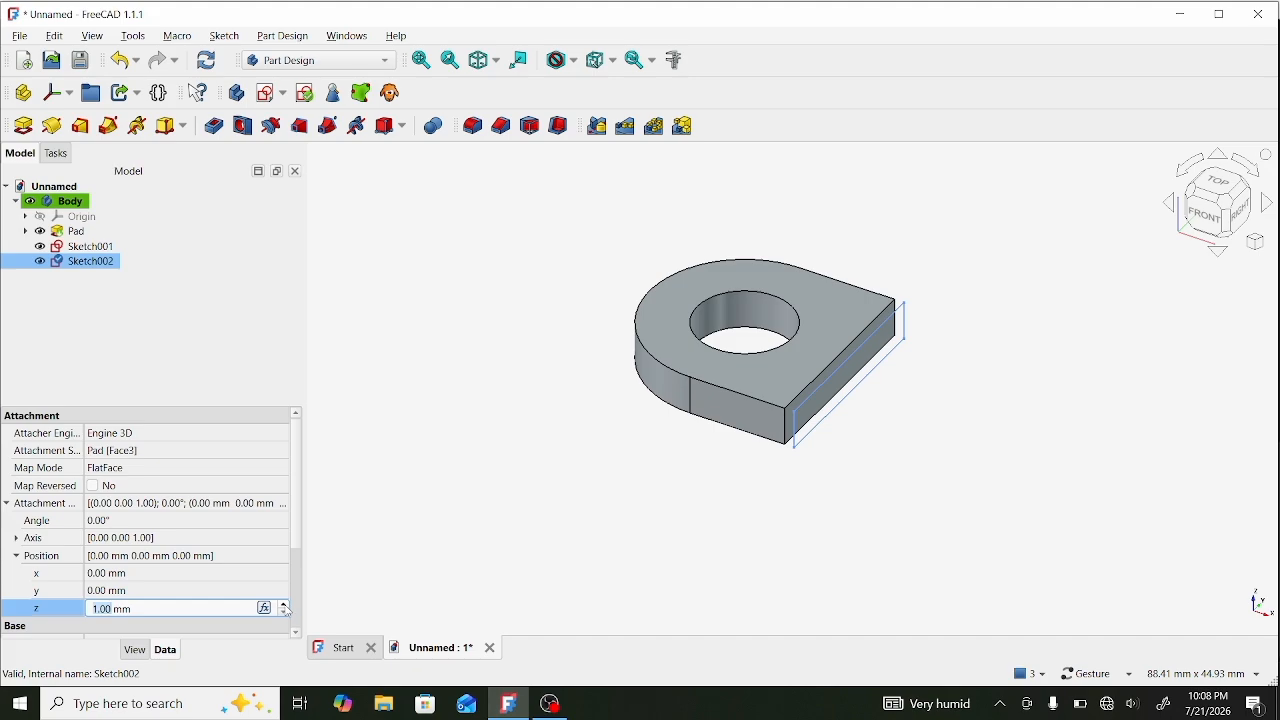
pyautogui.click(285, 617)
pyautogui.click(243, 329)
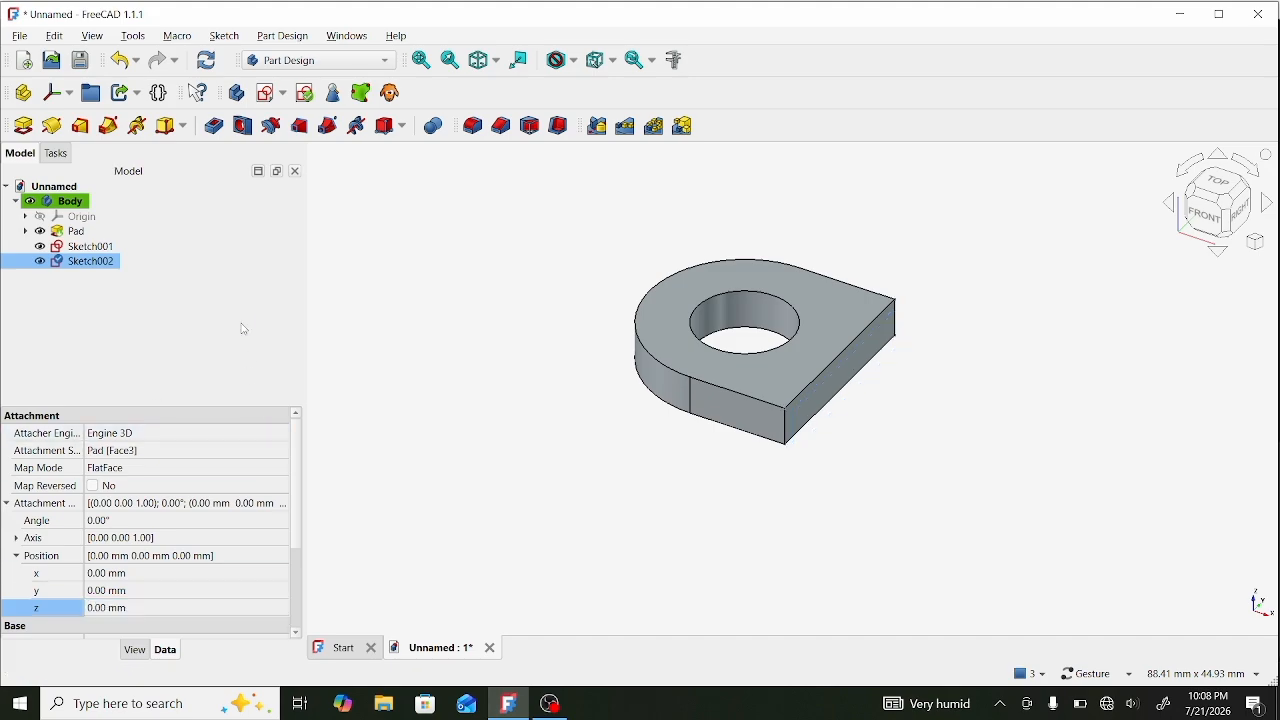
# Delete the empty sketch Sketch001 from the body.
pyautogui.click(815, 392)
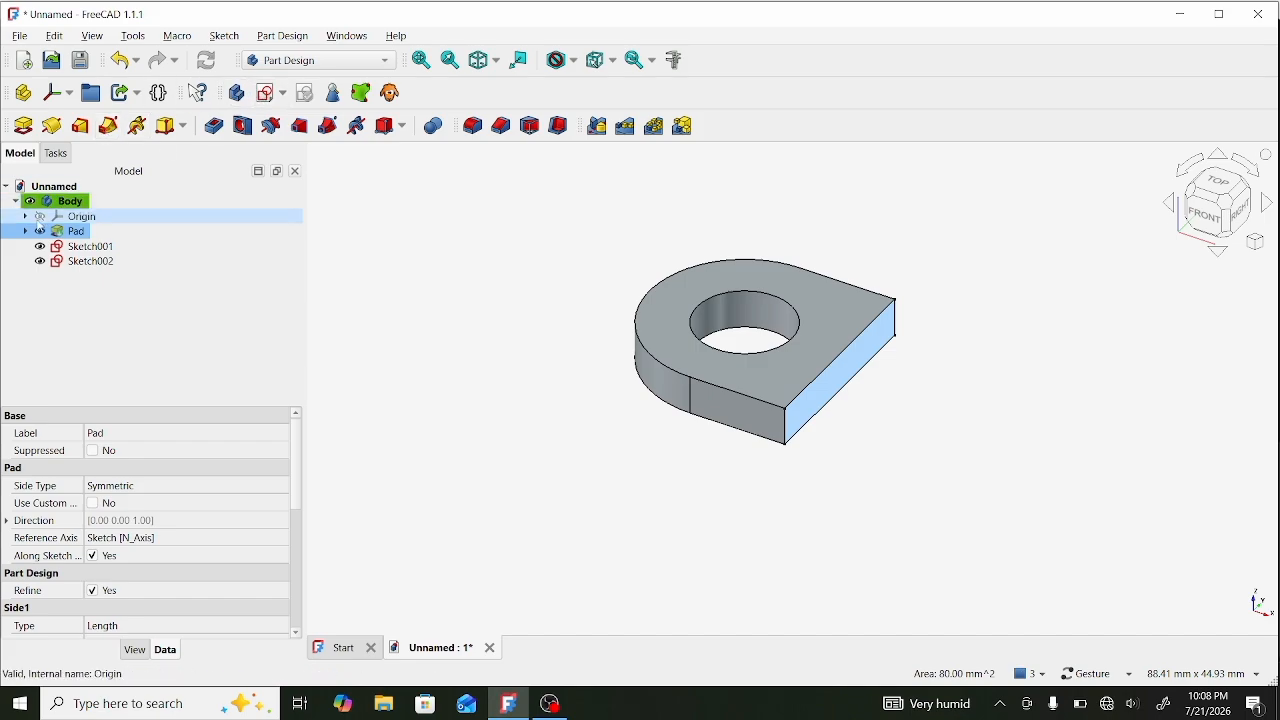
pyautogui.click(78, 248)
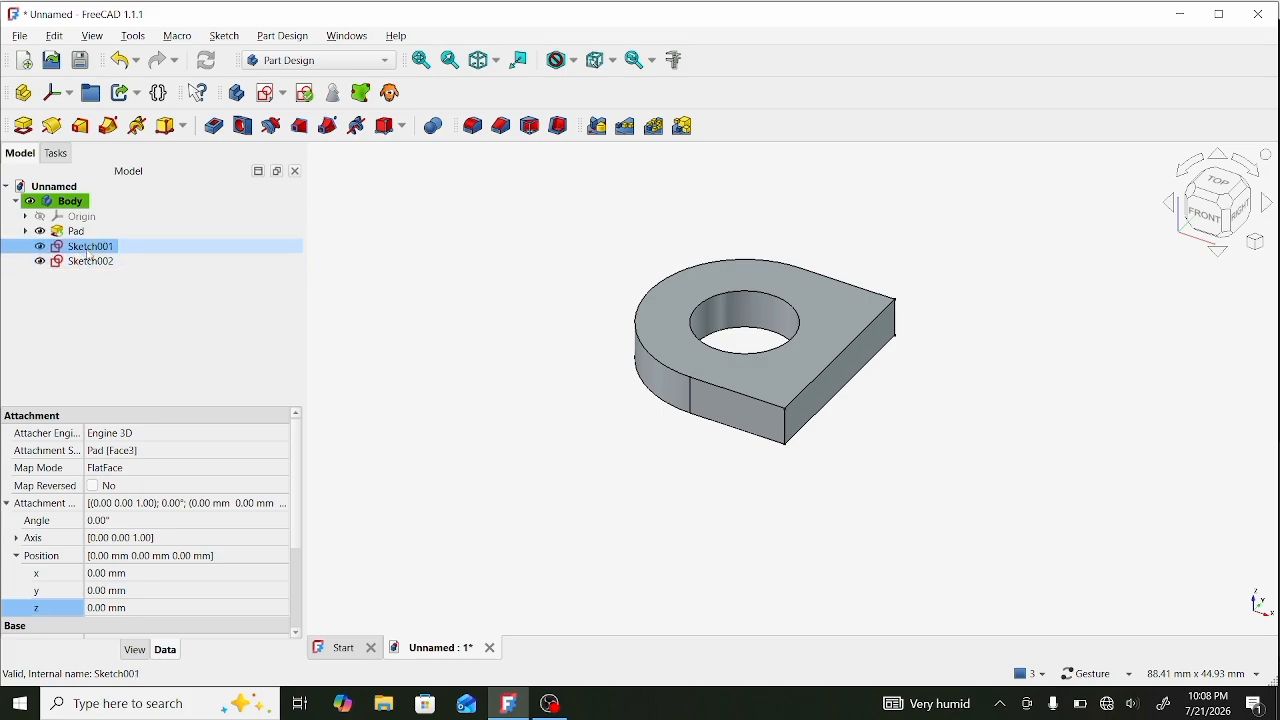
pyautogui.press('Delete')
# Open the remaining rectangle sketch to check its geometry and constraints, and close it without edits.
pyautogui.click(88, 248)
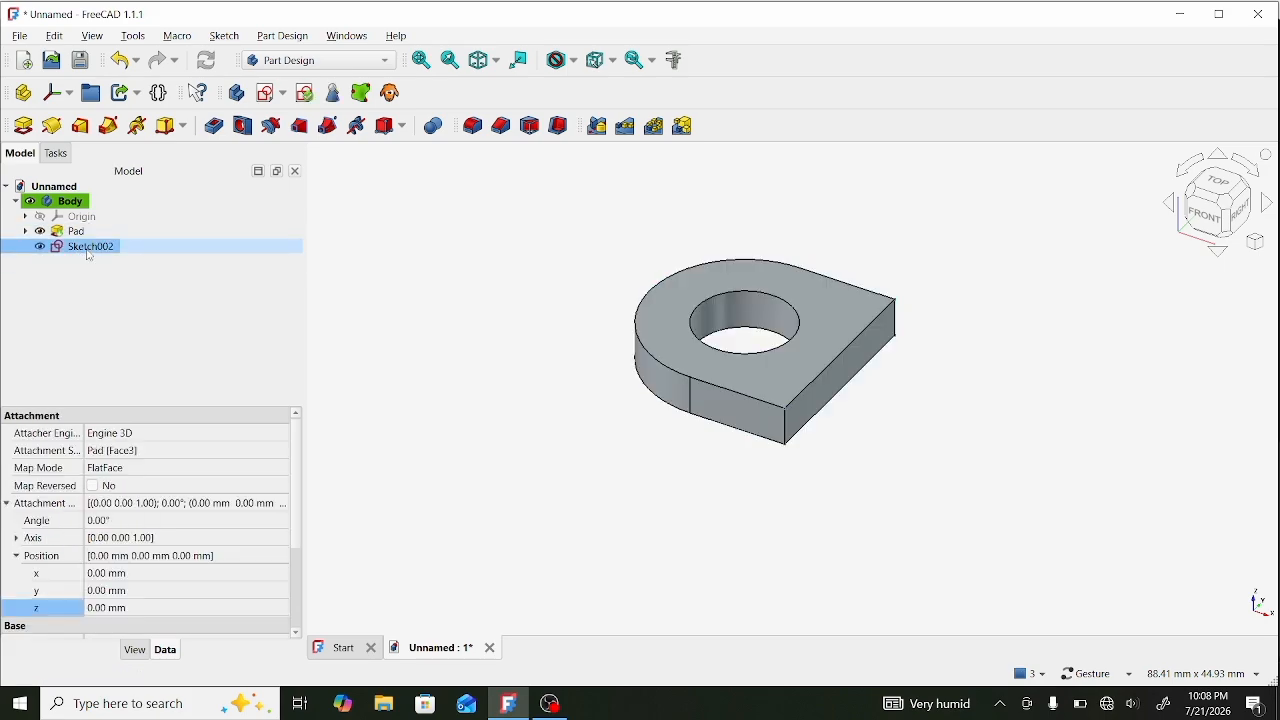
pyautogui.doubleClick(88, 248)
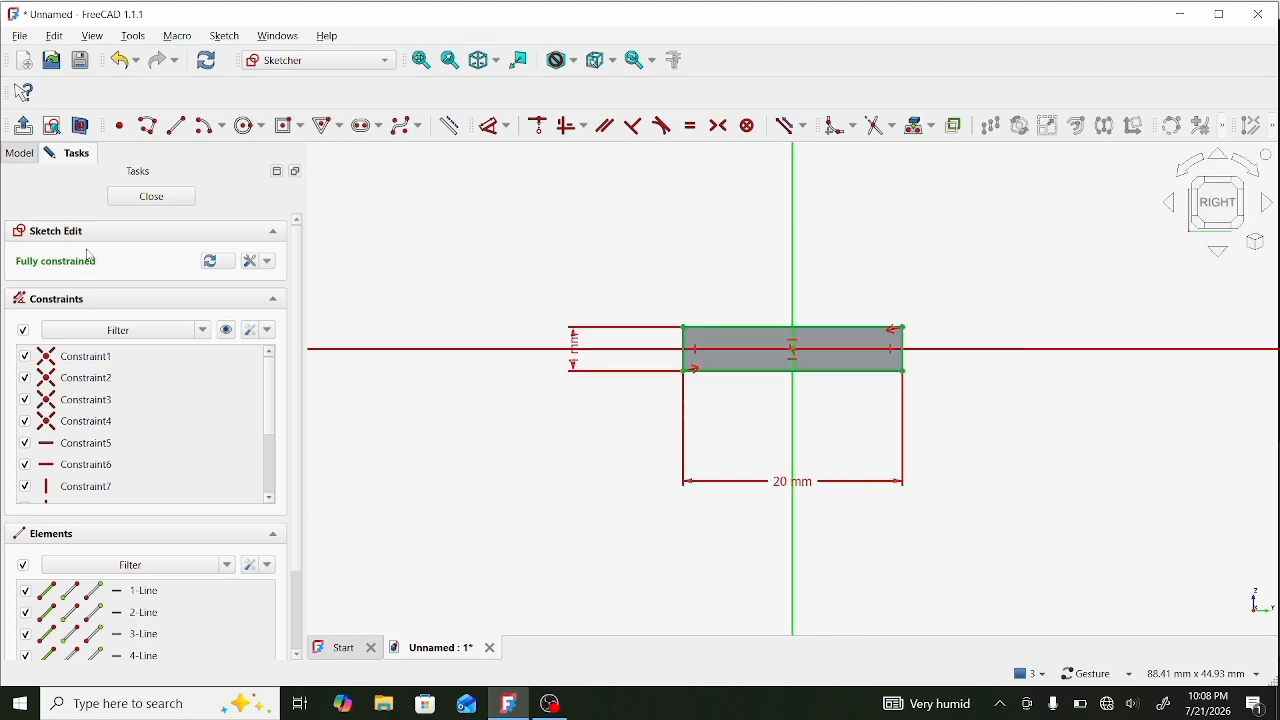
pyautogui.click(145, 196)
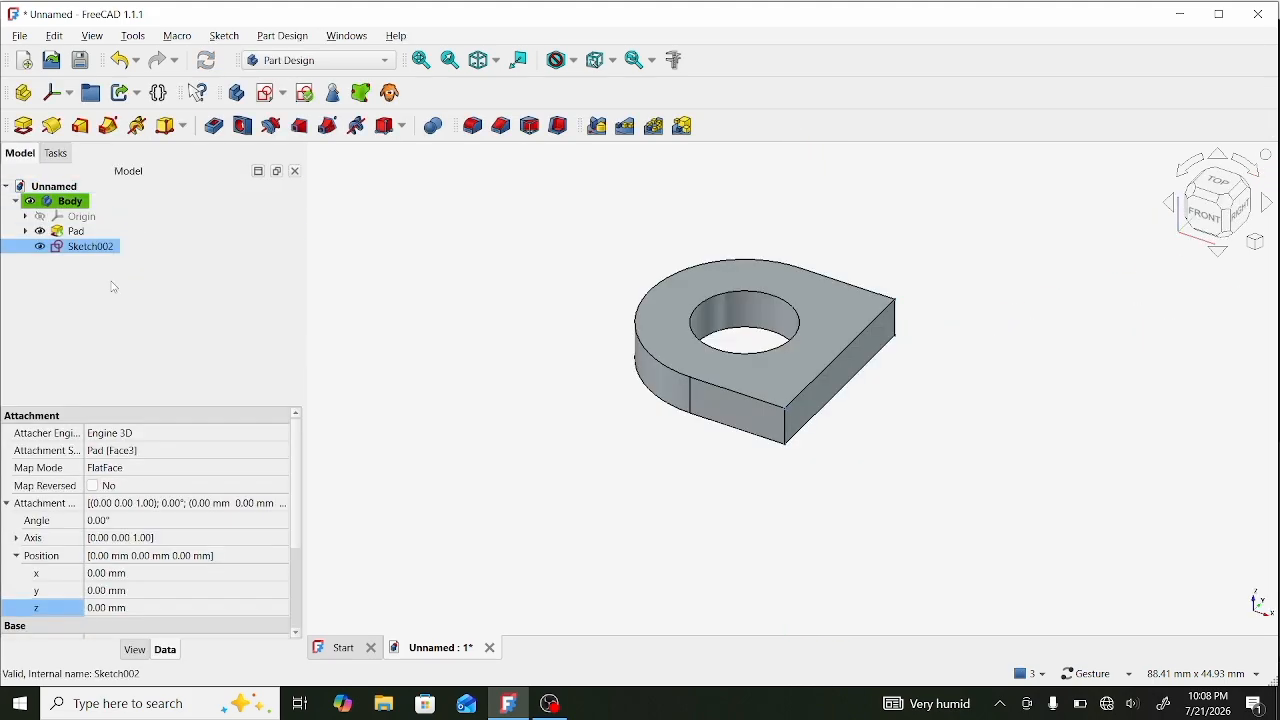
pyautogui.click(190, 287)
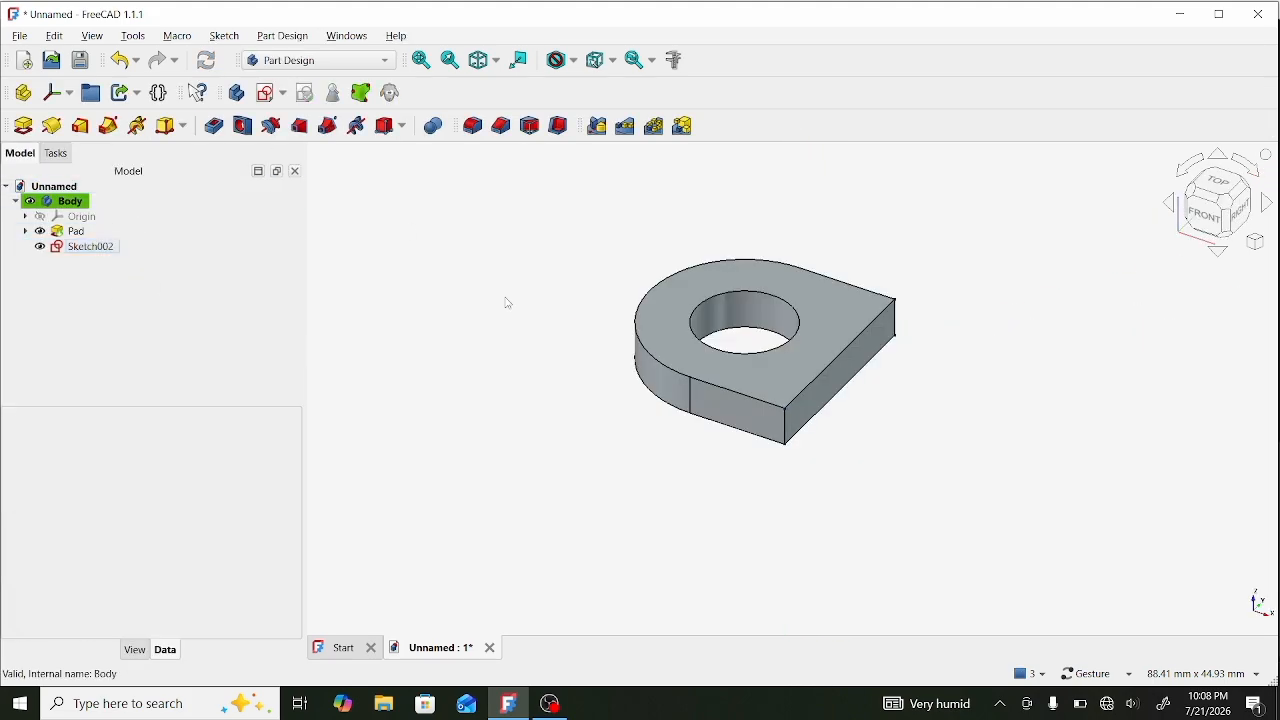
# Create a second sketch on the same flat end face with an origin-centred rectangle 20 mm wide and 4 mm high, and close it.
pyautogui.click(841, 364)
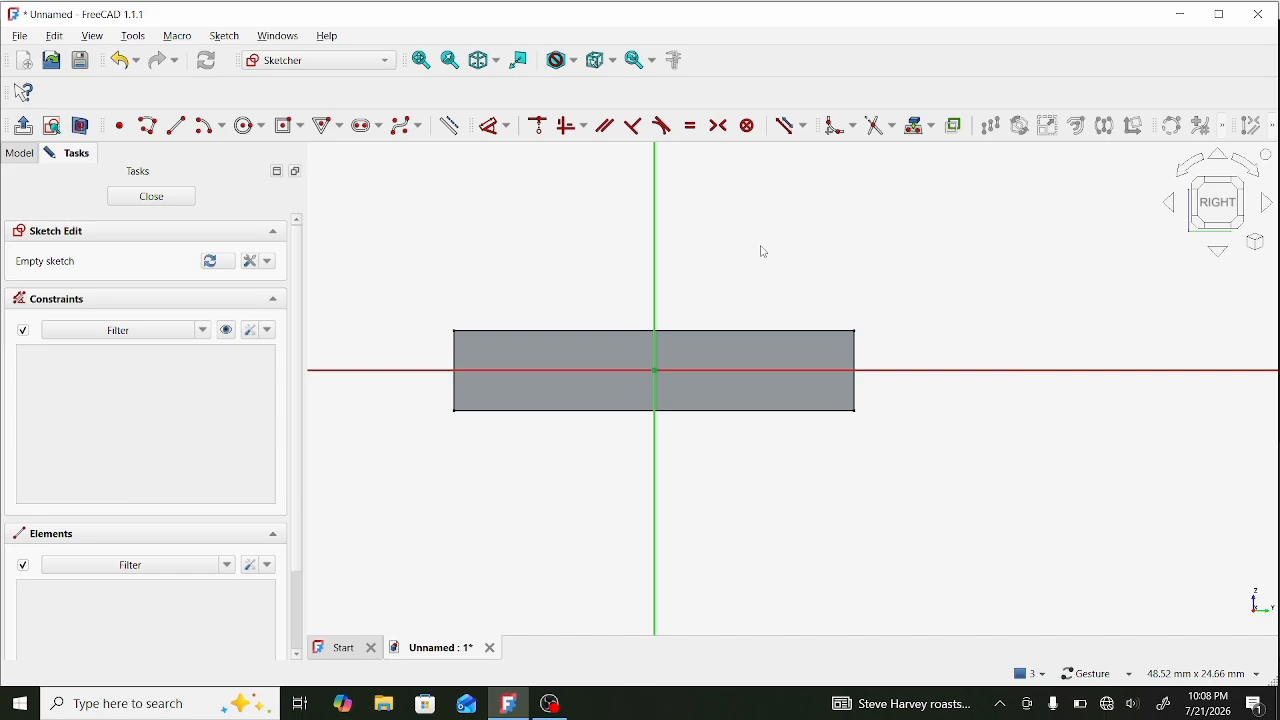
pyautogui.press('g')
pyautogui.press('r')
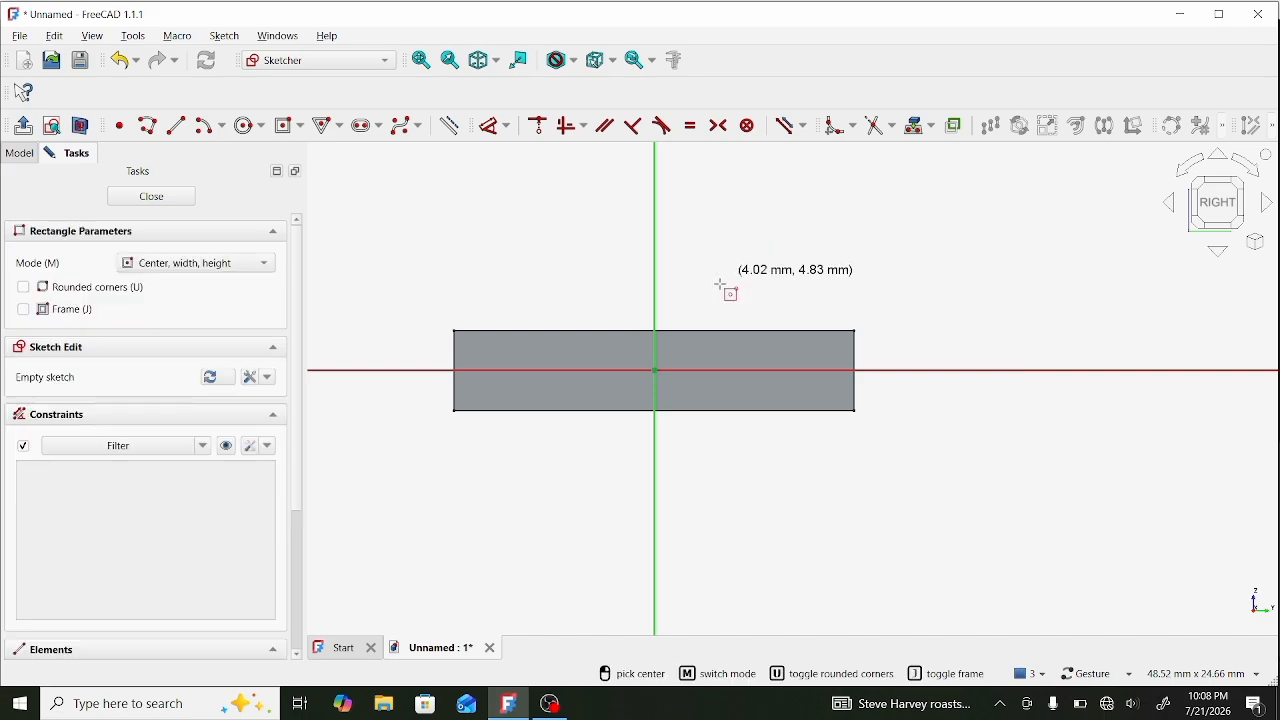
pyautogui.click(656, 370)
pyautogui.write('20')
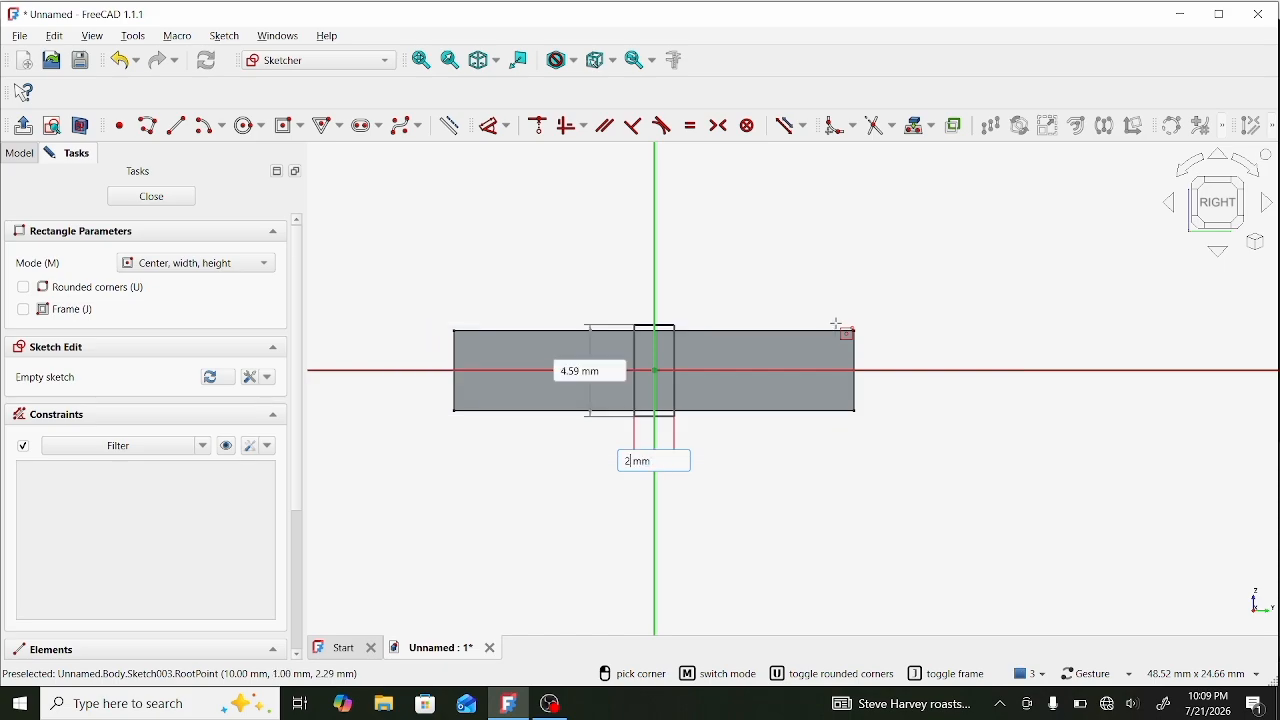
pyautogui.press('Tab')
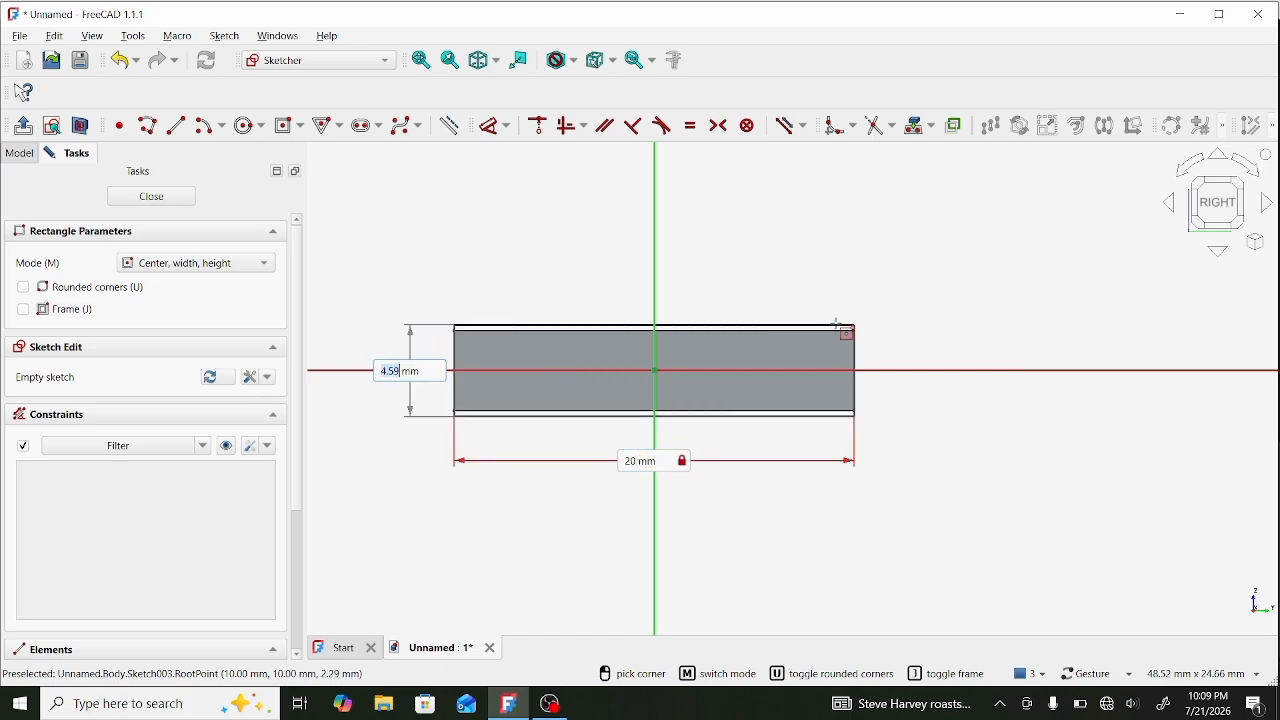
pyautogui.press('Return')
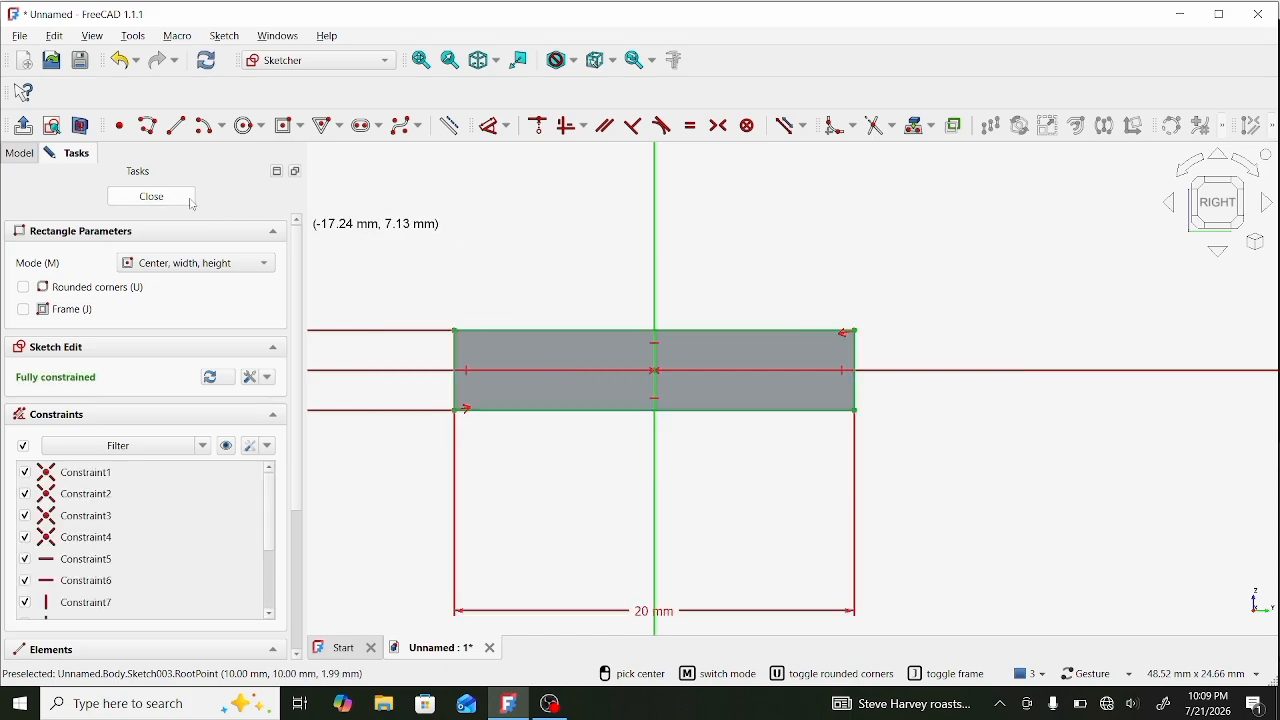
pyautogui.click(192, 203)
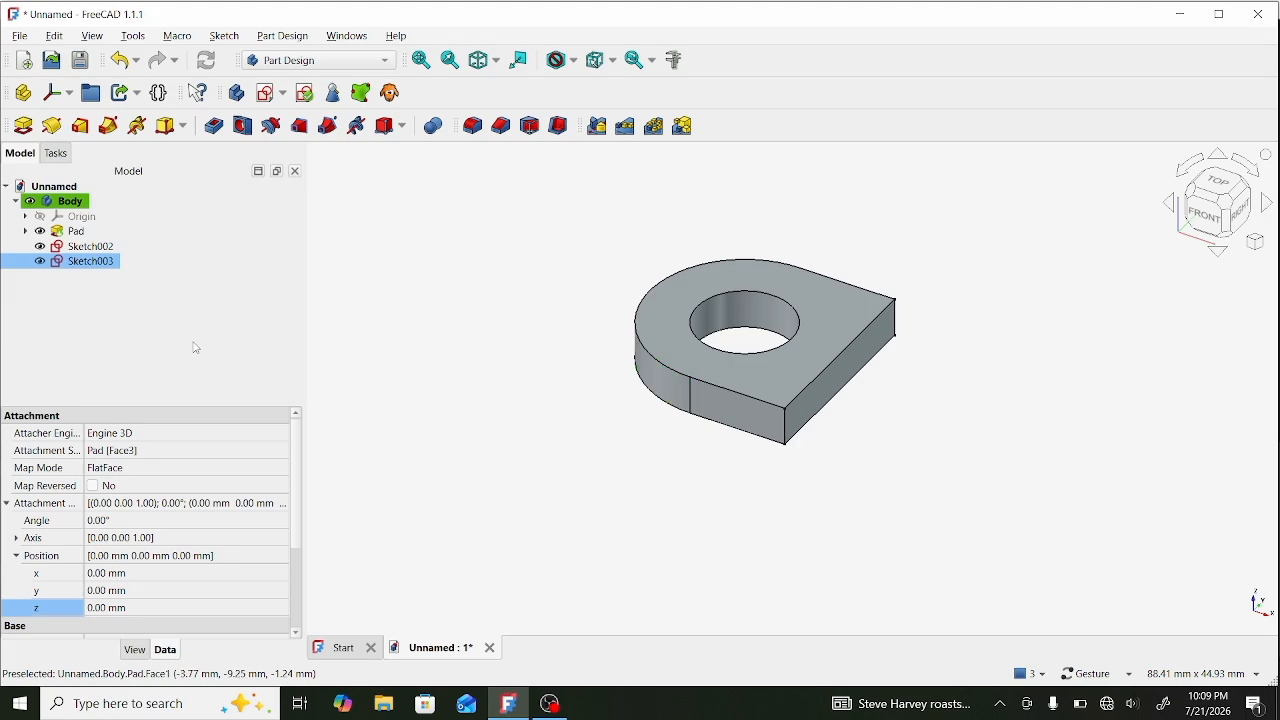
# Offset the second rectangle sketch from the end face by setting its attachment position z to 5 mm.
pyautogui.click(268, 608)
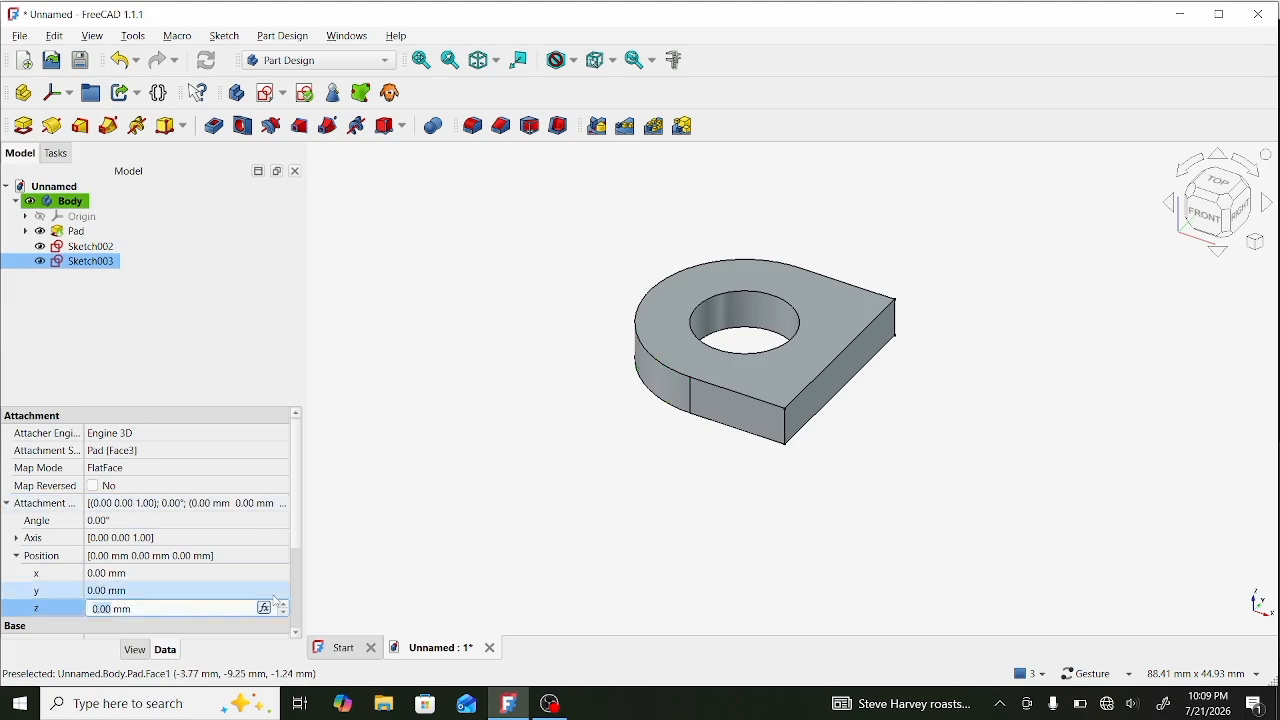
pyautogui.click(284, 603)
pyautogui.click(284, 603)
pyautogui.click(284, 603)
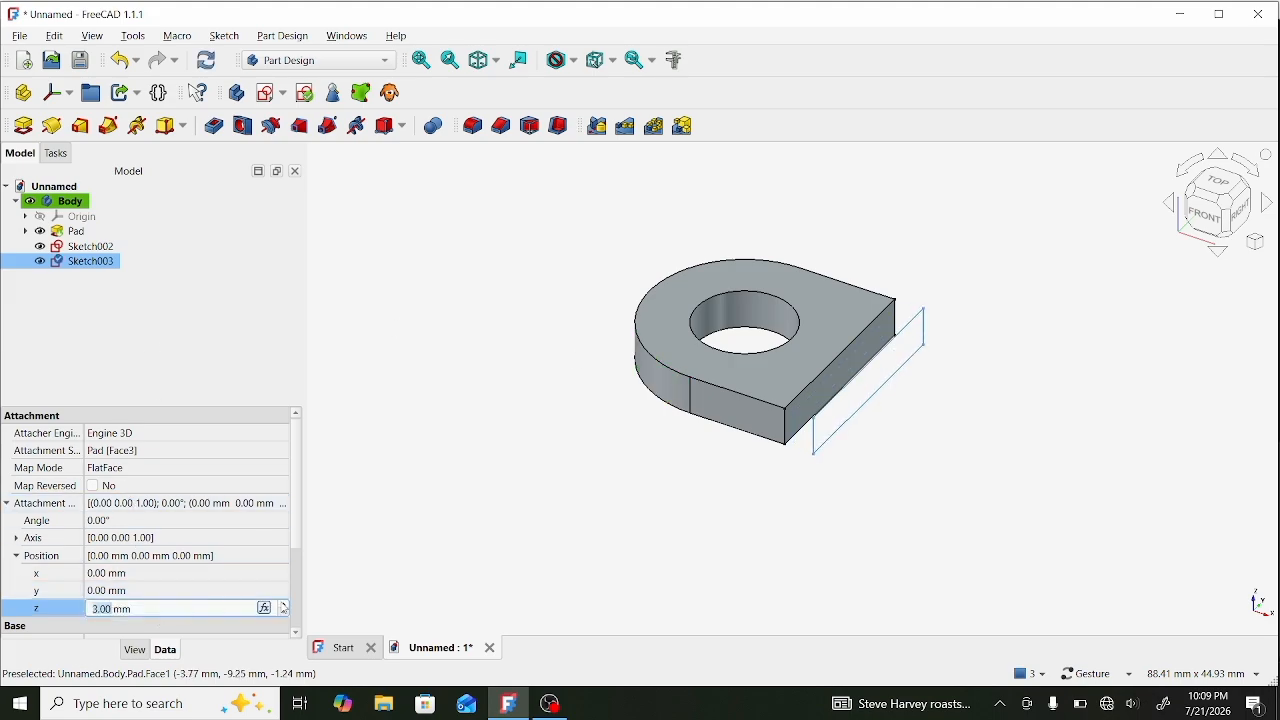
pyautogui.click(284, 604)
pyautogui.click(285, 604)
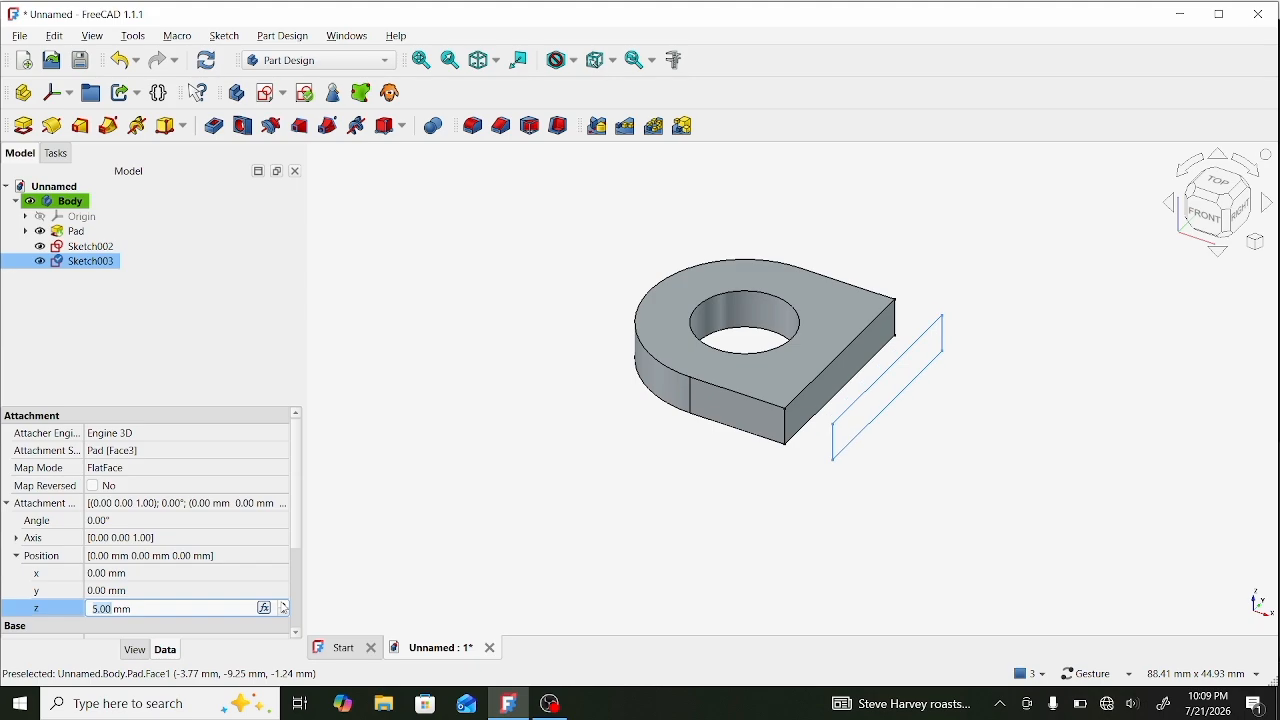
pyautogui.click(873, 469)
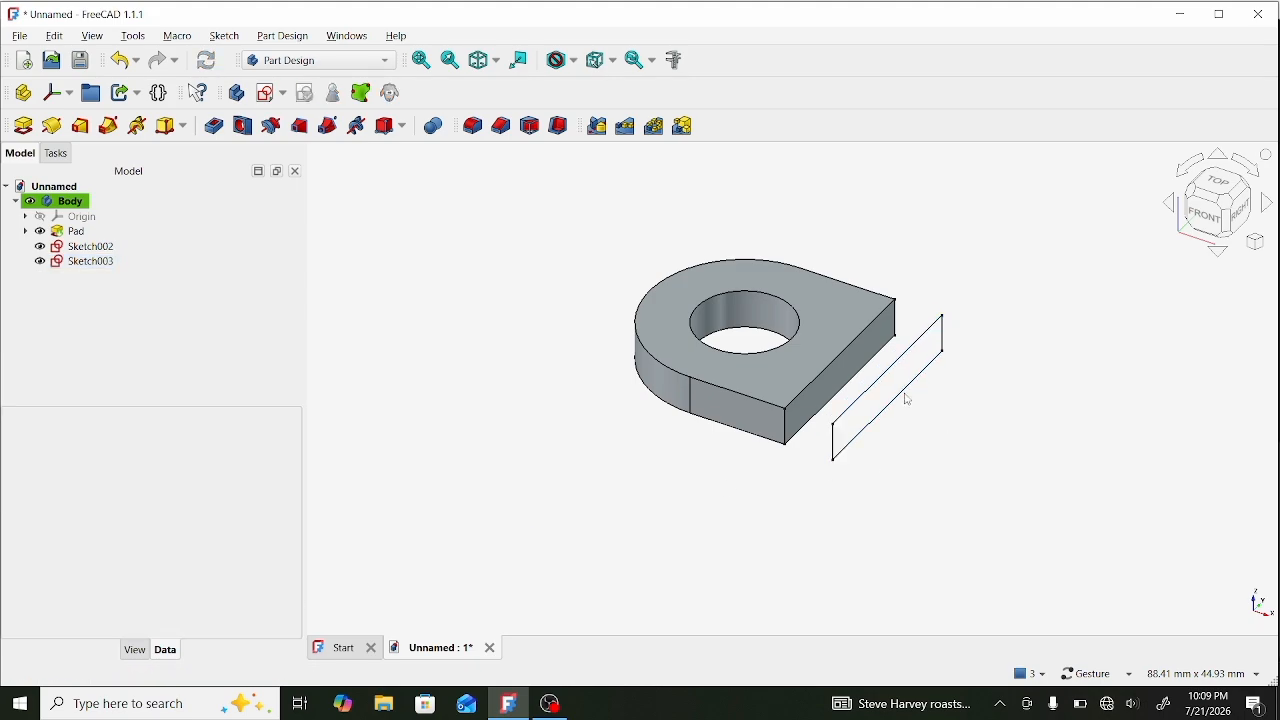
# Create a third sketch on the flat end face with an origin-centred rectangle 20 mm wide and 4 mm high, and close it.
pyautogui.click(845, 370)
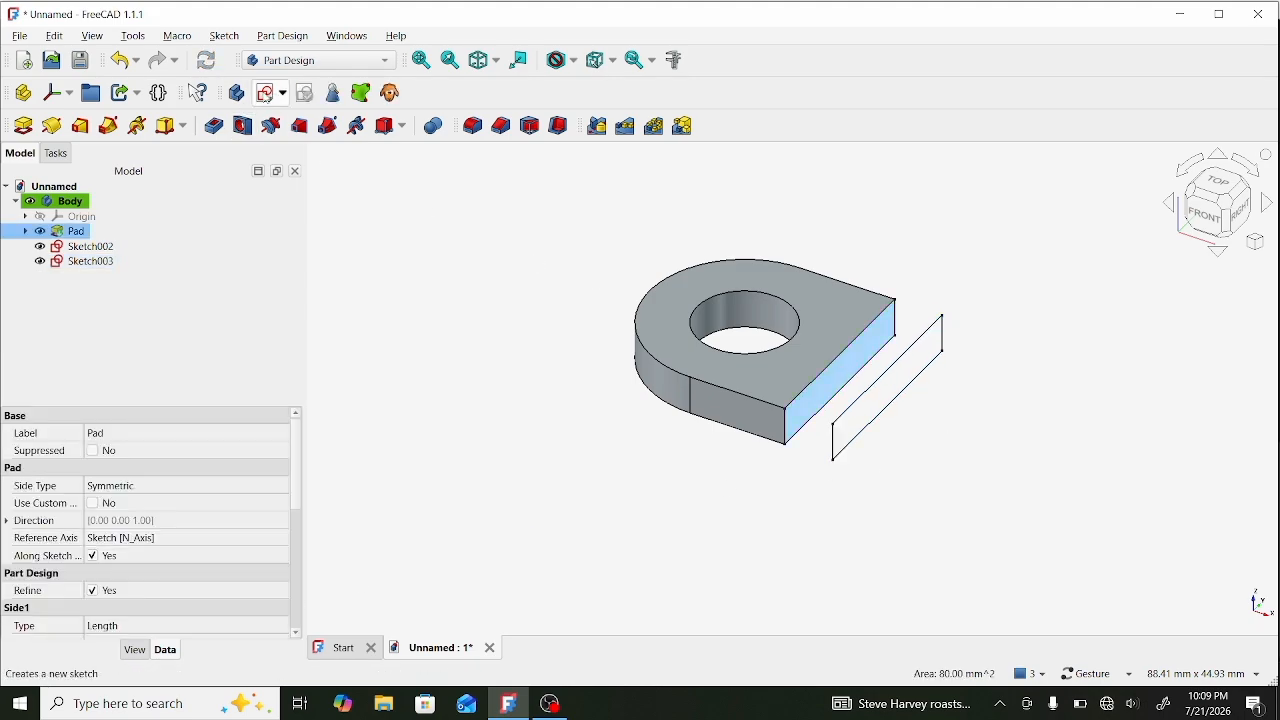
pyautogui.click(271, 93)
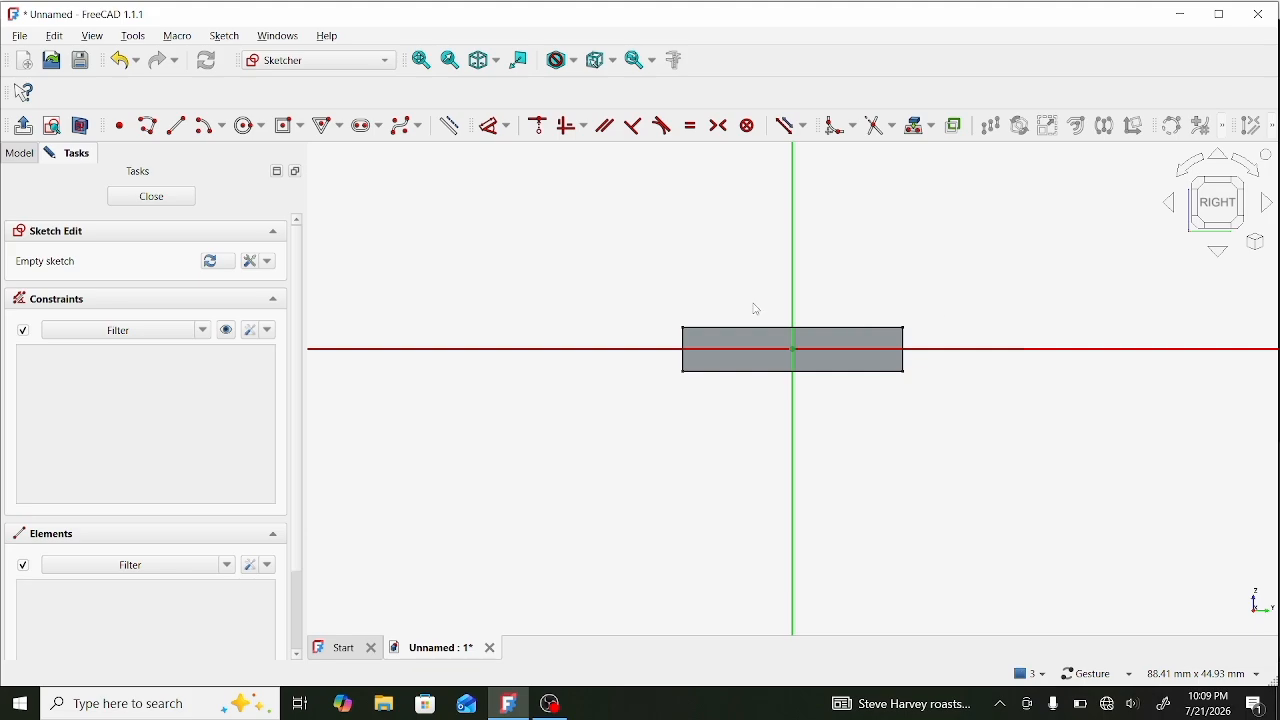
pyautogui.click(289, 125)
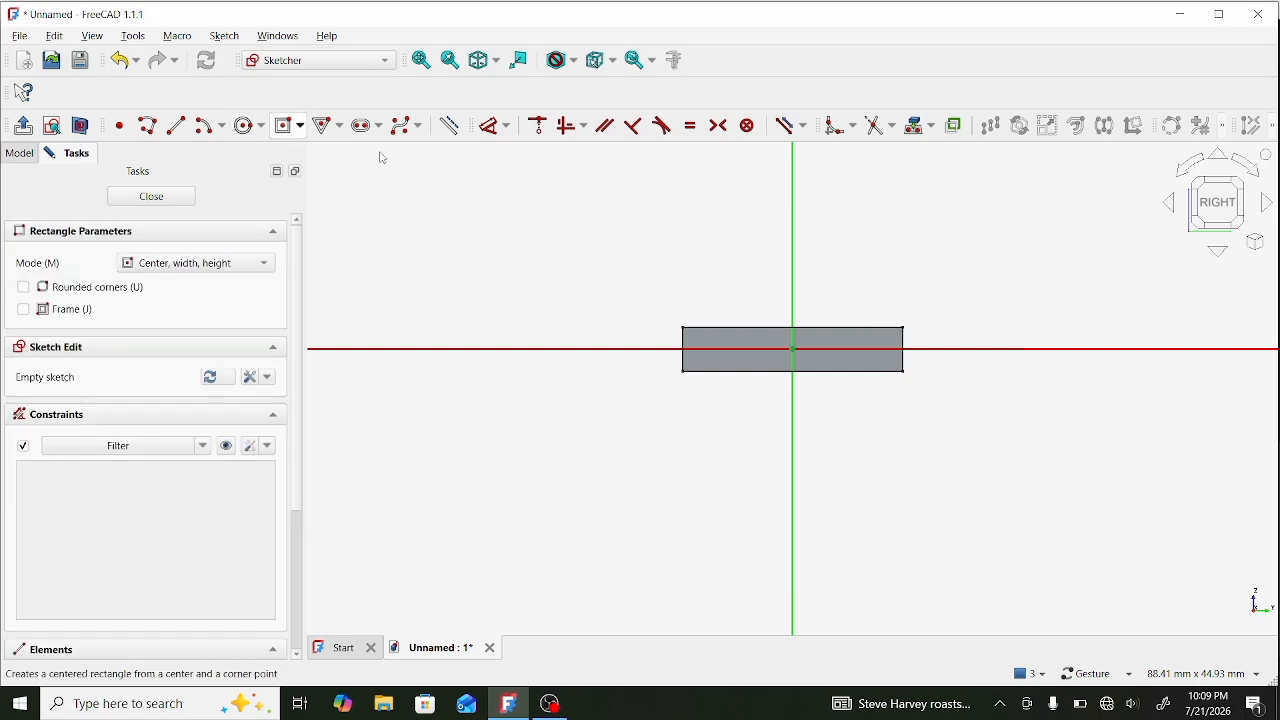
pyautogui.click(794, 349)
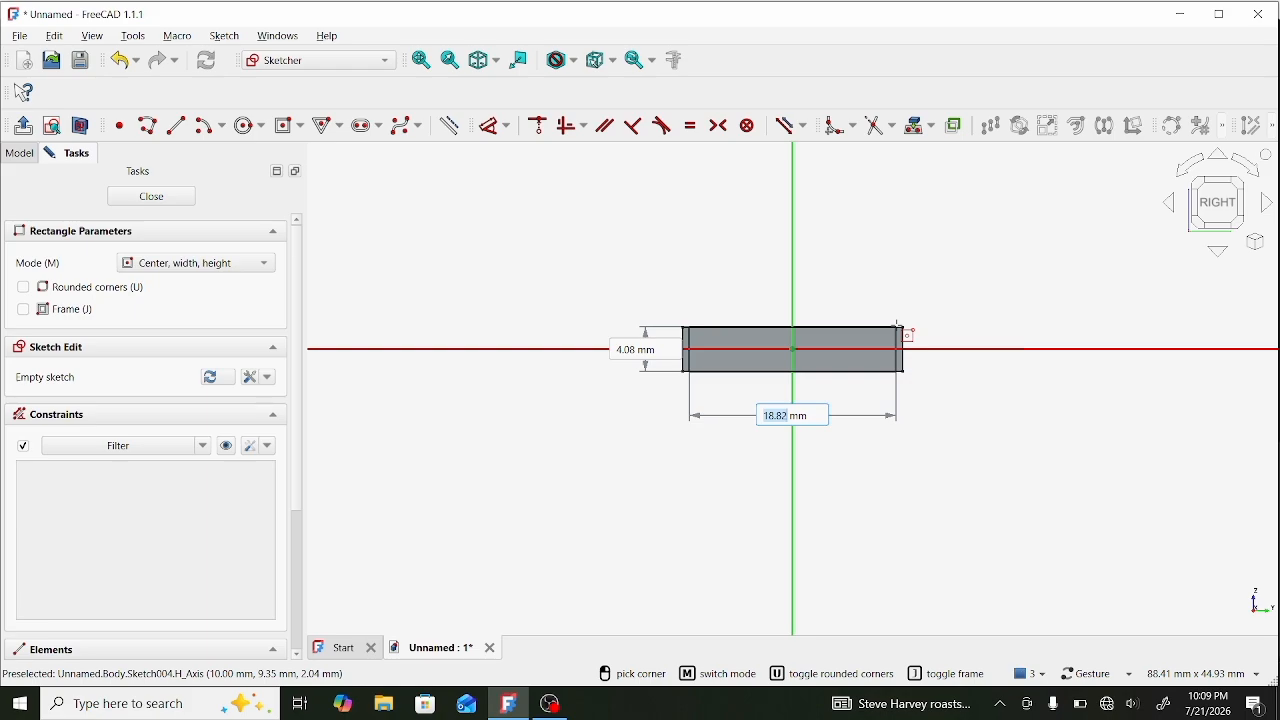
pyautogui.write('20')
pyautogui.press('Tab')
pyautogui.click(900, 326)
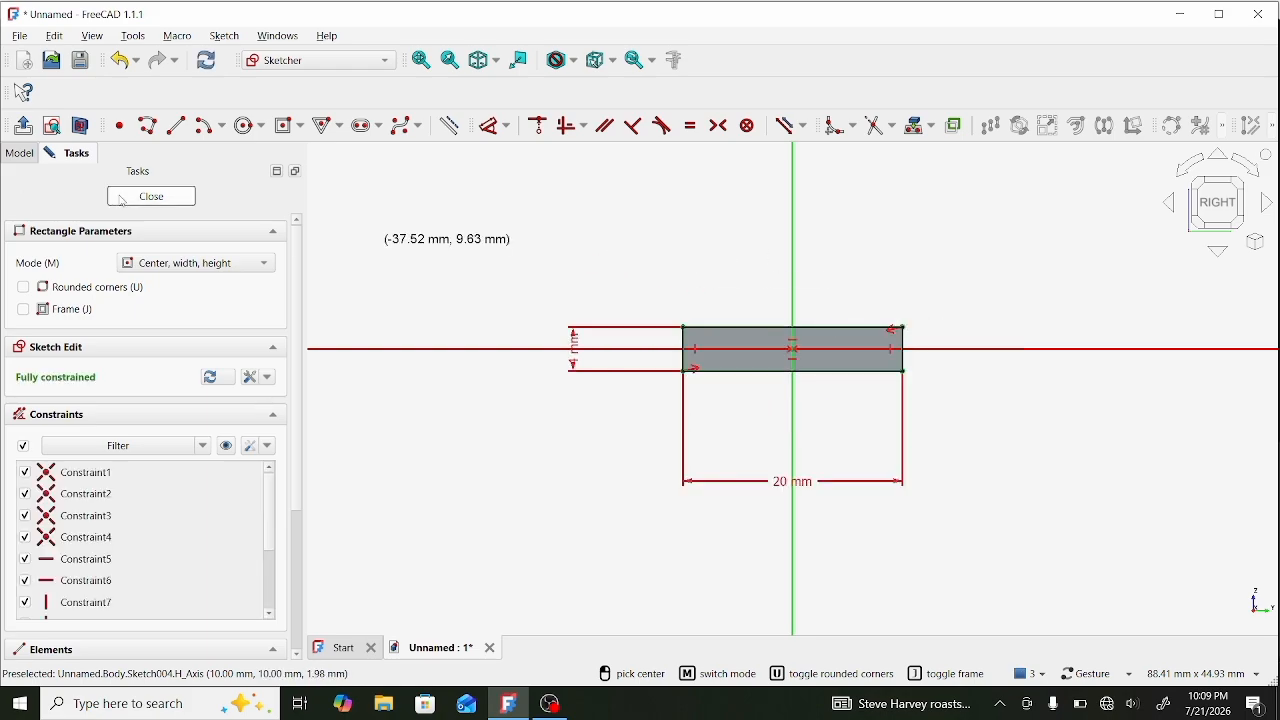
pyautogui.click(150, 196)
# Offset the third rectangle sketch from the end face by setting its attachment position z to 15 mm.
pyautogui.click(222, 612)
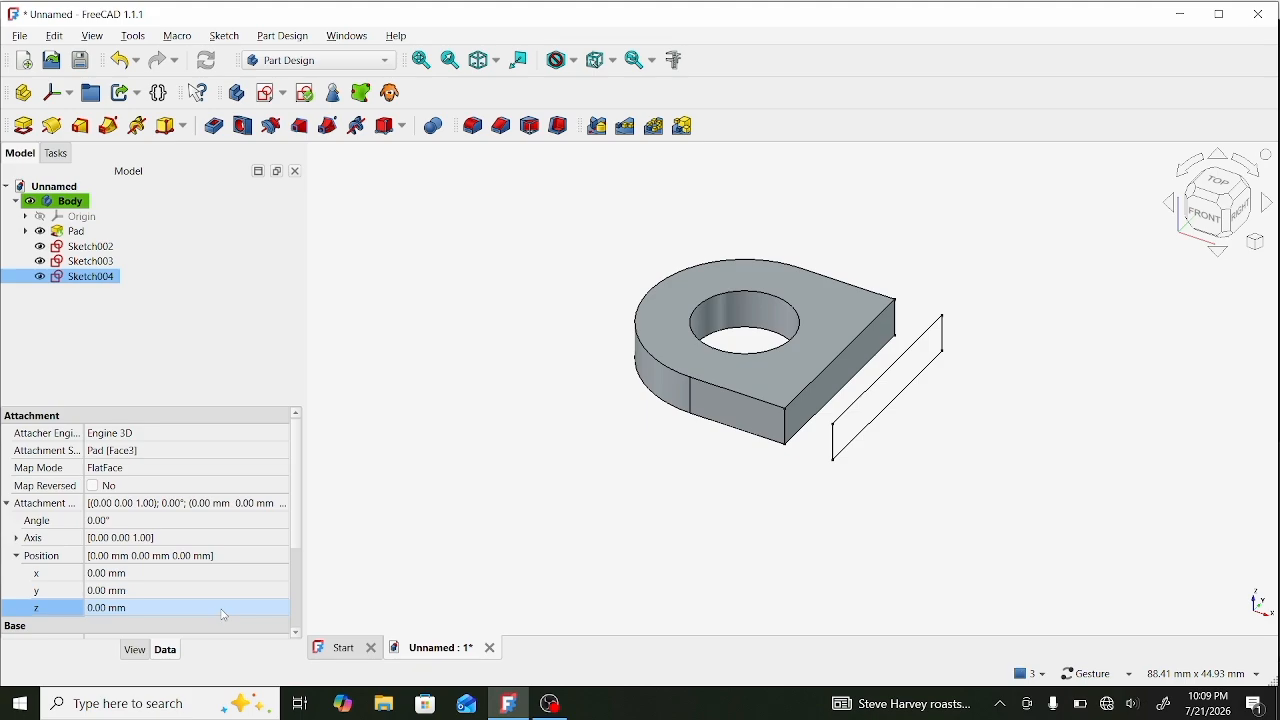
pyautogui.click(224, 614)
pyautogui.scroll(5, 281, 609)
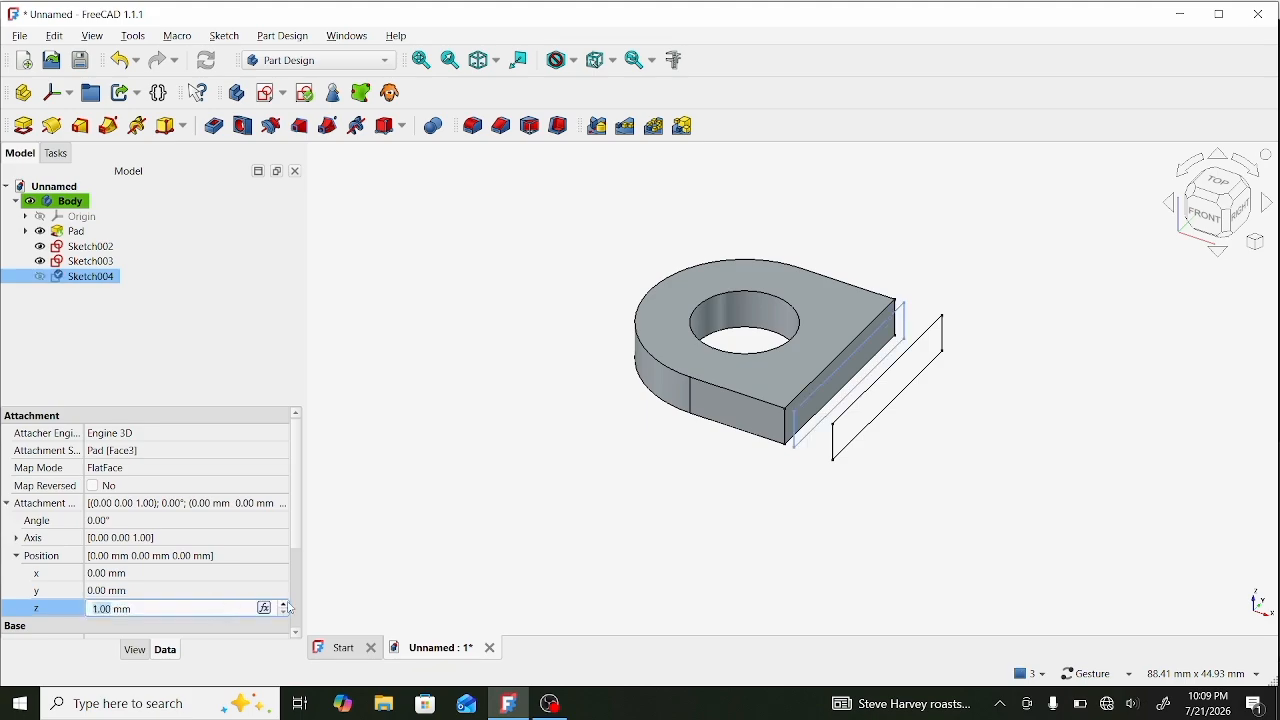
pyautogui.scroll(5, 290, 609)
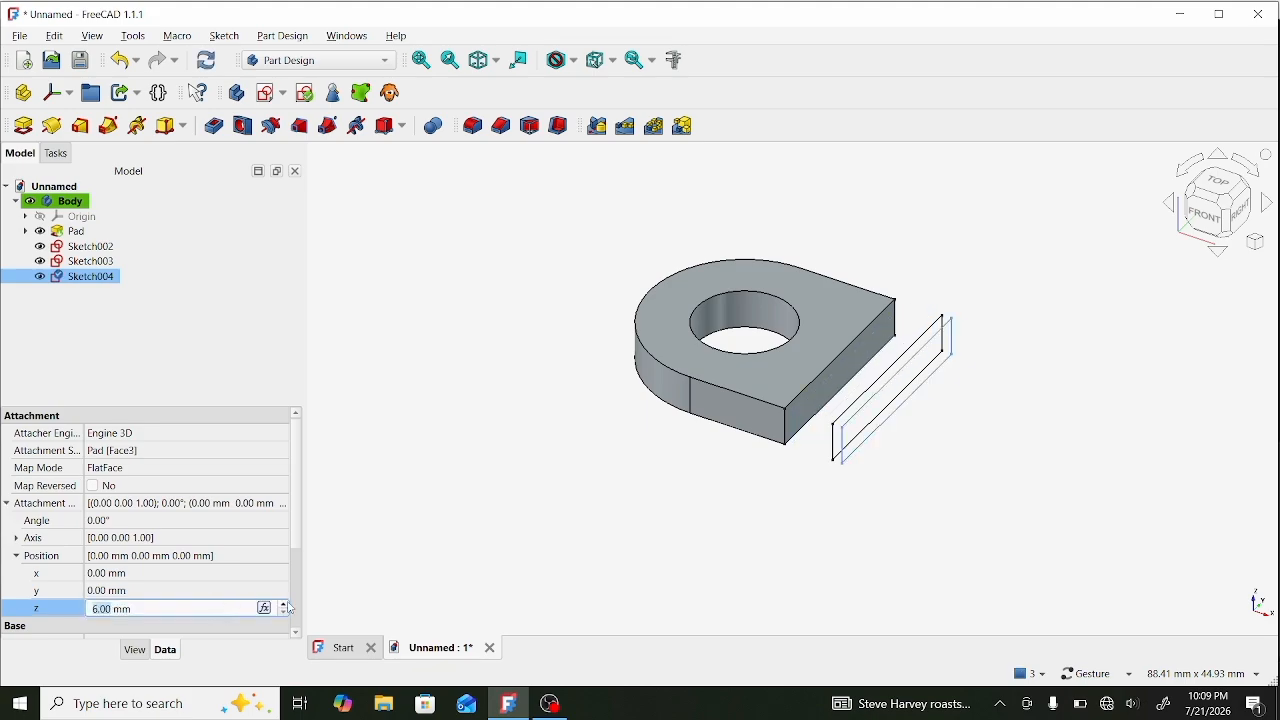
pyautogui.scroll(4, 290, 609)
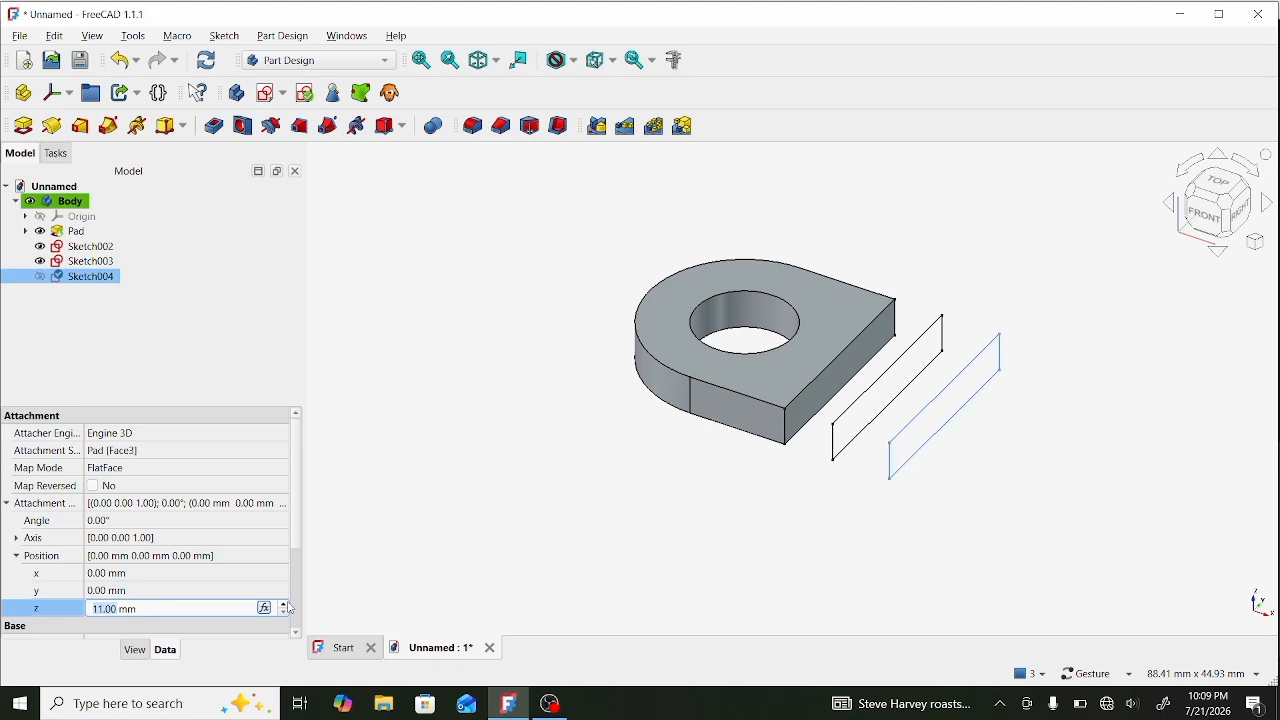
pyautogui.scroll(1, 290, 609)
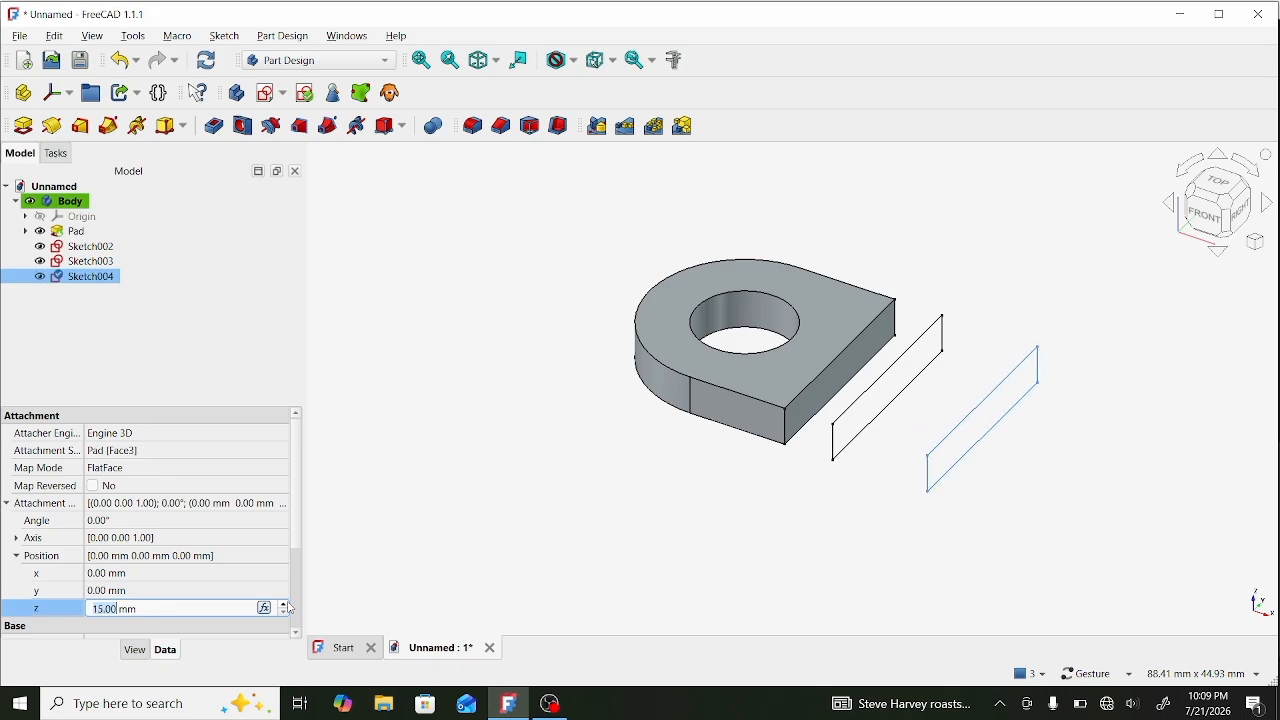
# Twist the third rectangle sketch in its plane by setting its attachment angle to 7°.
pyautogui.click(272, 529)
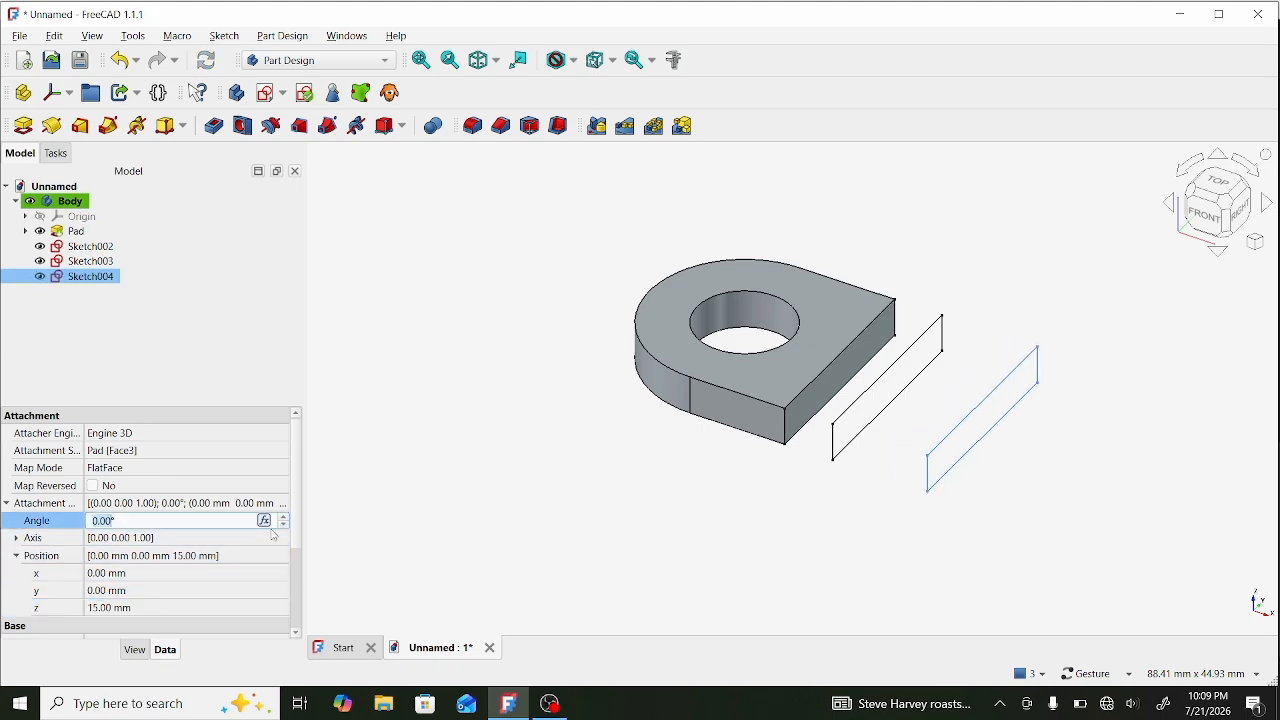
pyautogui.scroll(-2, 286, 528)
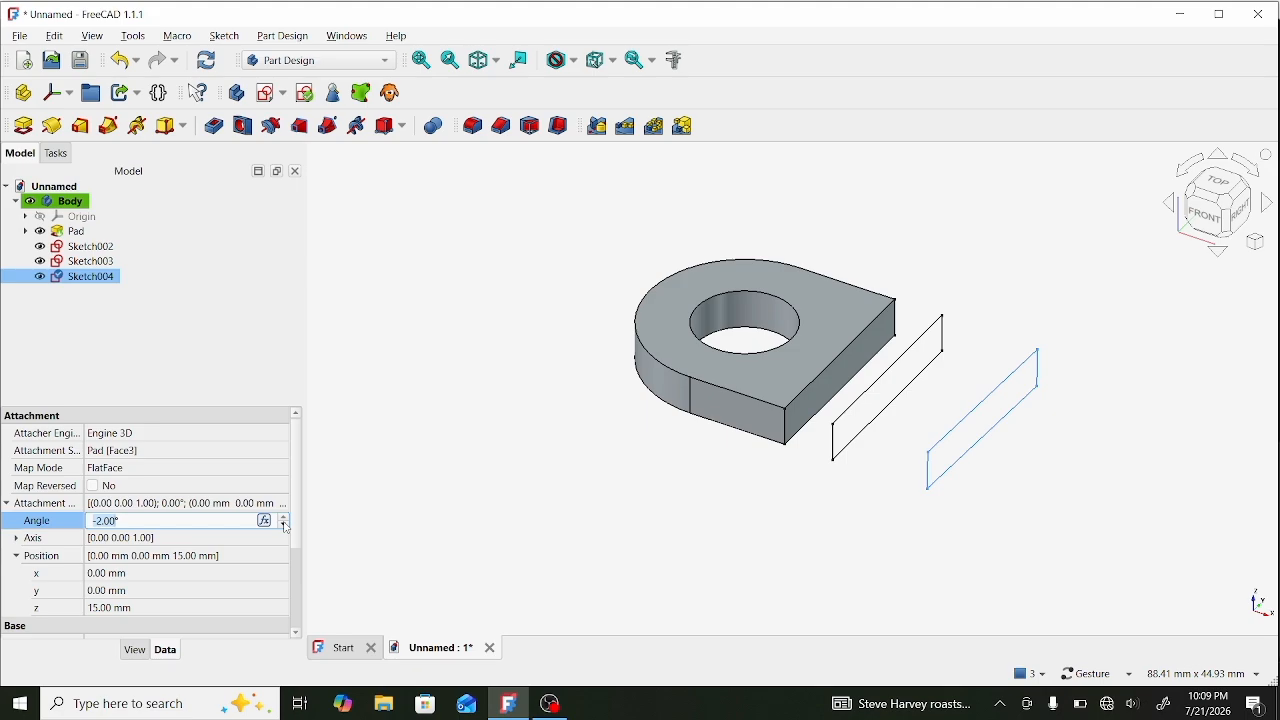
pyautogui.press('Return')
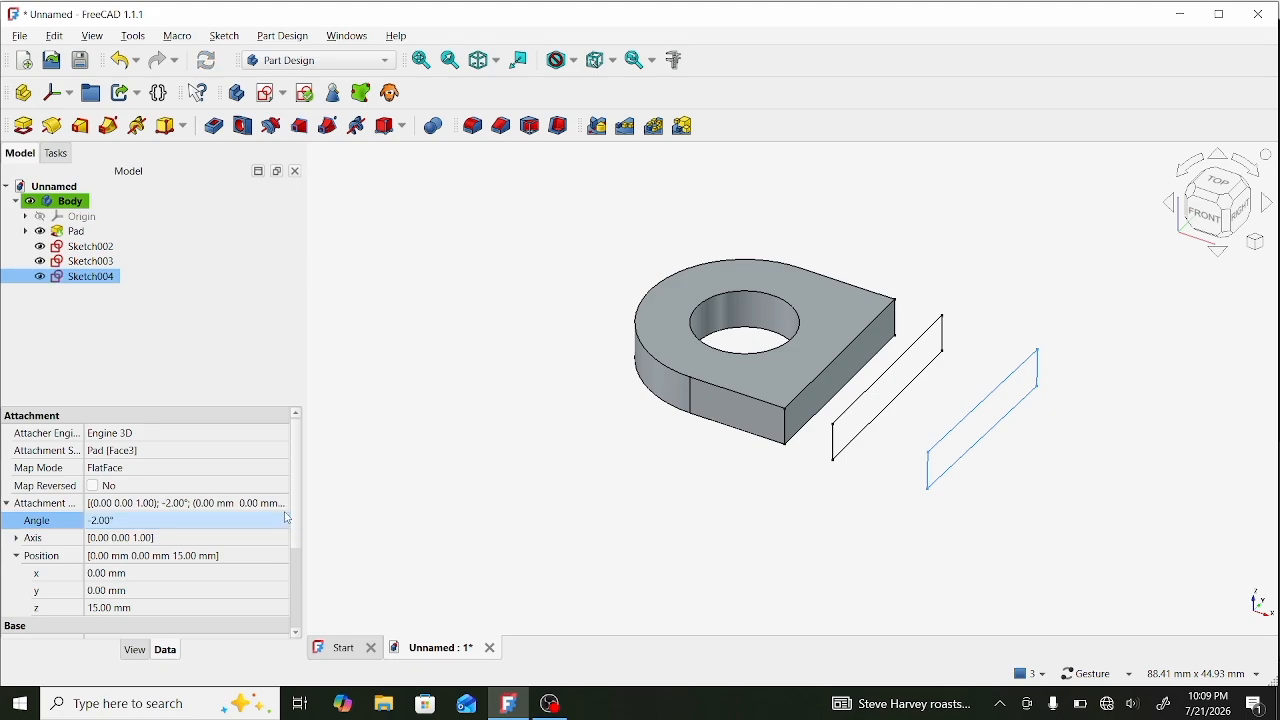
pyautogui.click(288, 519)
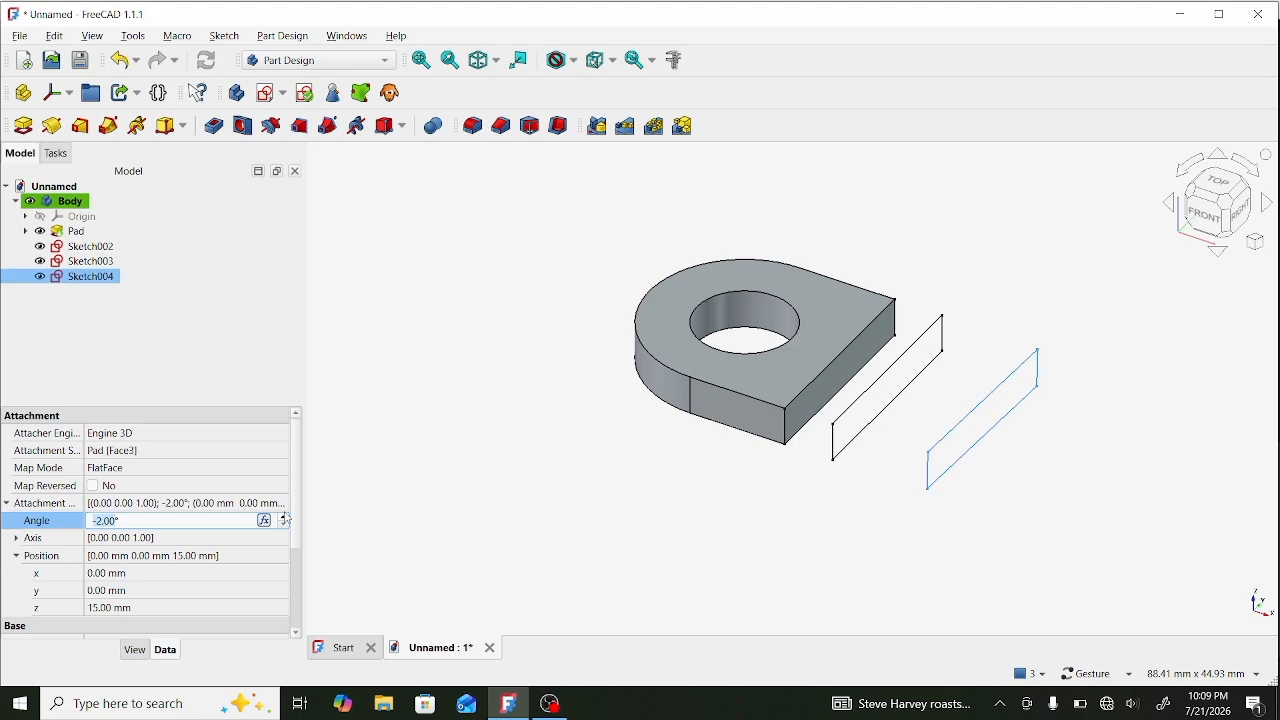
pyautogui.click(285, 518)
pyautogui.click(285, 518)
pyautogui.click(285, 518)
pyautogui.click(285, 518)
pyautogui.click(285, 518)
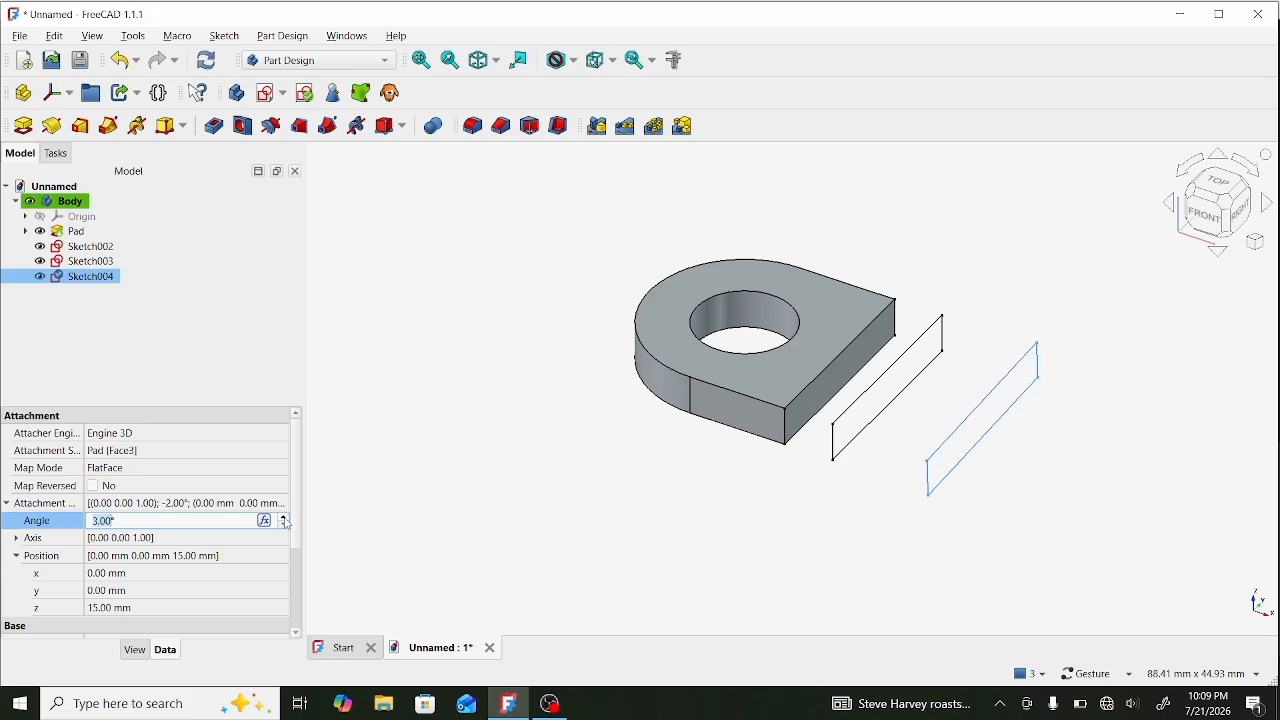
pyautogui.click(285, 518)
pyautogui.click(285, 518)
pyautogui.click(285, 518)
pyautogui.click(285, 518)
pyautogui.click(285, 518)
pyautogui.click(285, 518)
pyautogui.click(285, 518)
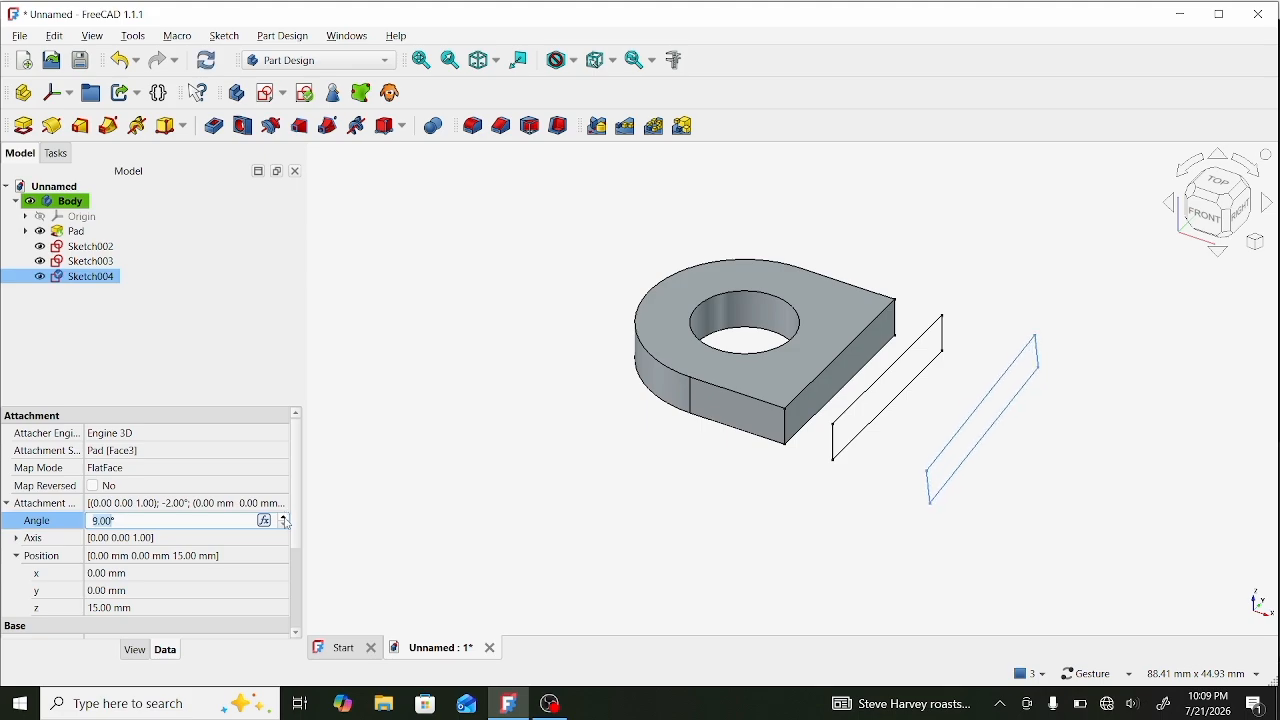
pyautogui.click(285, 518)
pyautogui.click(285, 518)
pyautogui.click(285, 518)
pyautogui.click(285, 518)
pyautogui.click(285, 518)
pyautogui.click(285, 518)
pyautogui.click(285, 518)
pyautogui.click(285, 518)
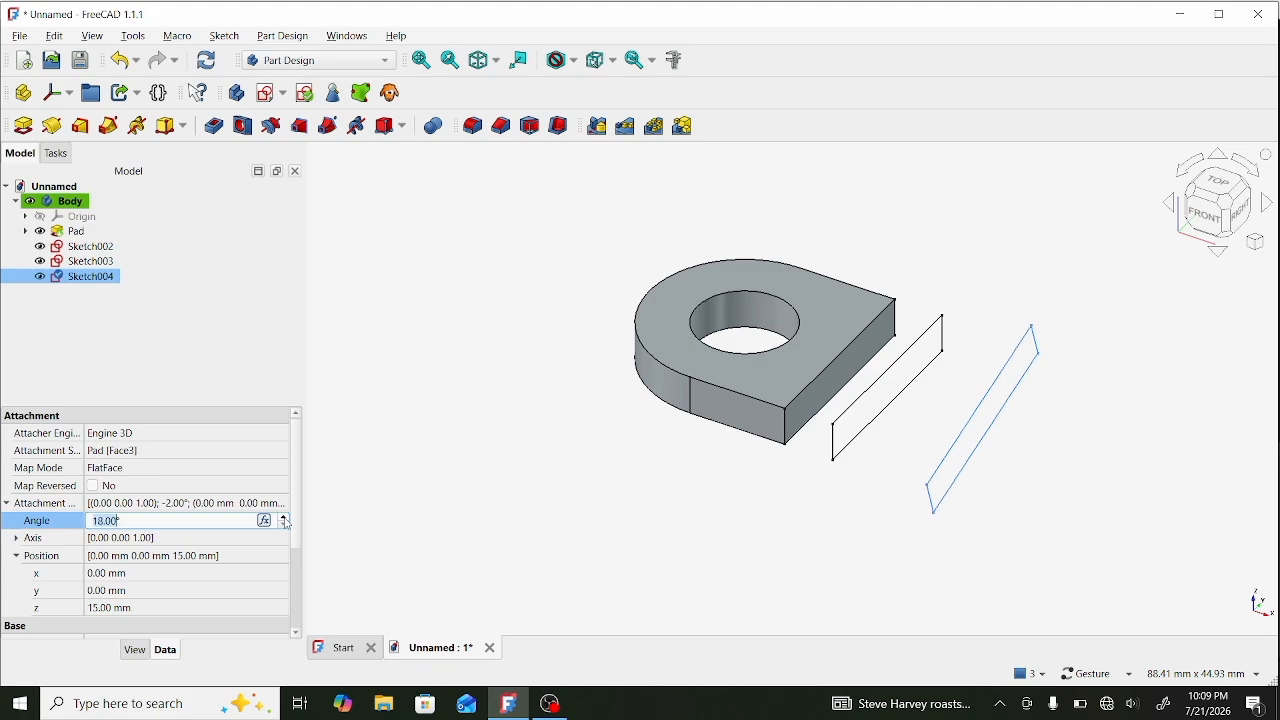
pyautogui.click(285, 518)
pyautogui.click(285, 518)
pyautogui.click(285, 518)
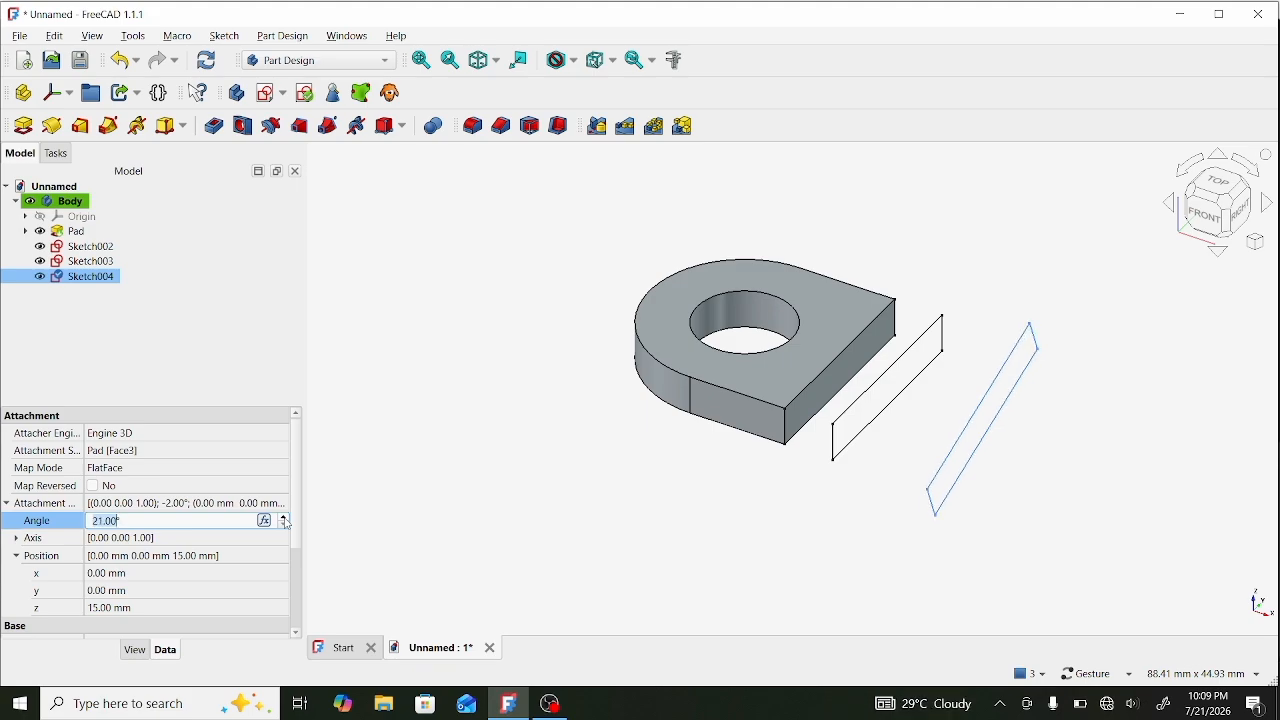
pyautogui.click(283, 524)
pyautogui.click(283, 524)
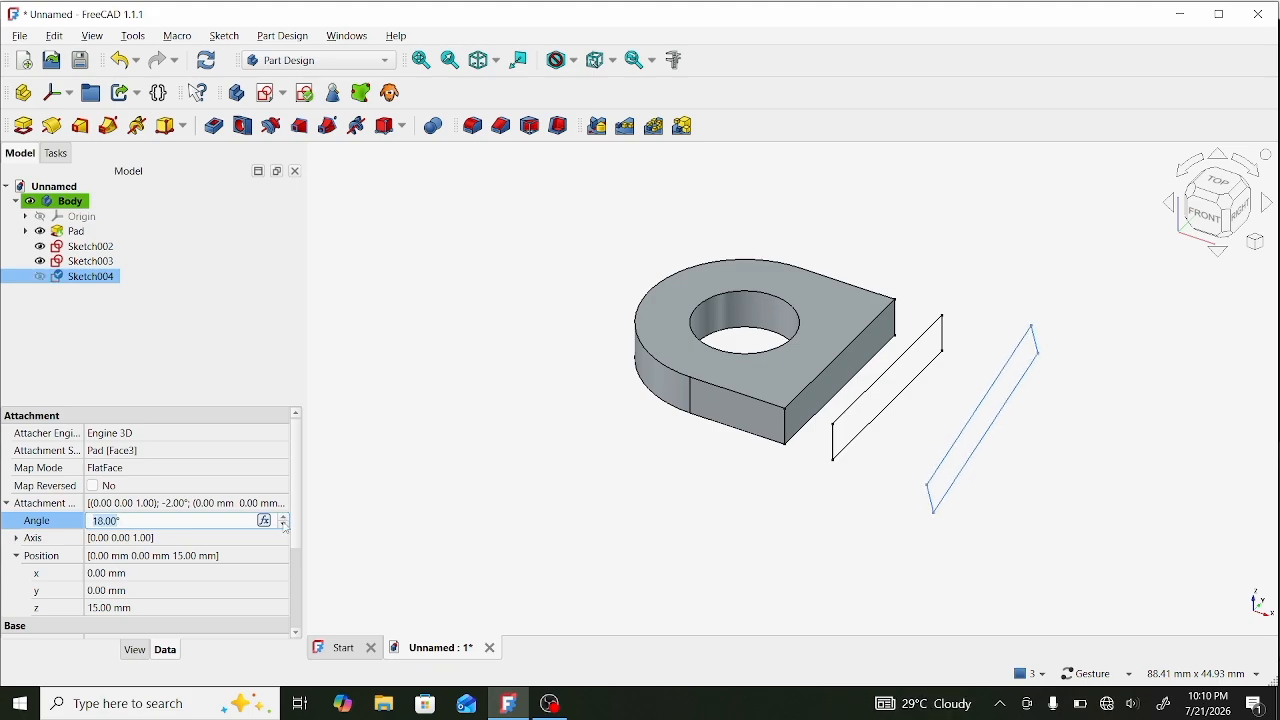
pyautogui.click(283, 524)
pyautogui.click(283, 524)
pyautogui.click(283, 524)
pyautogui.click(283, 524)
pyautogui.click(283, 524)
pyautogui.click(283, 524)
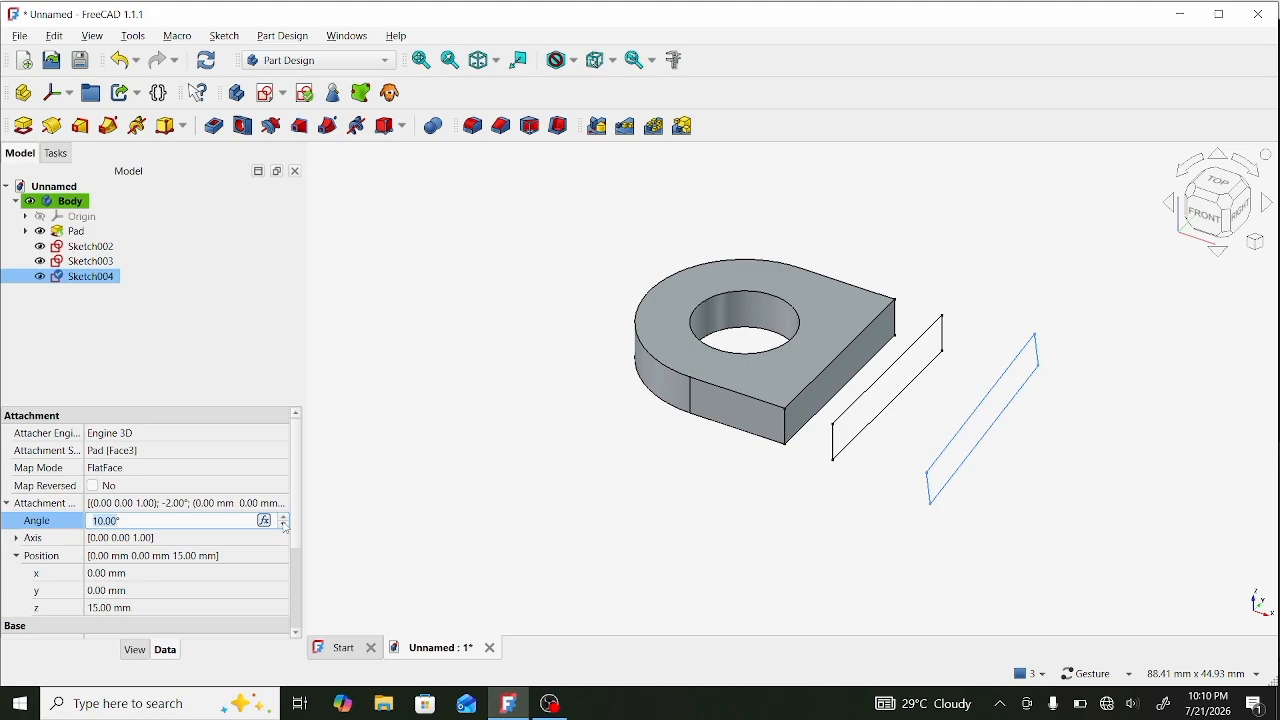
pyautogui.click(284, 525)
pyautogui.click(284, 525)
pyautogui.click(284, 525)
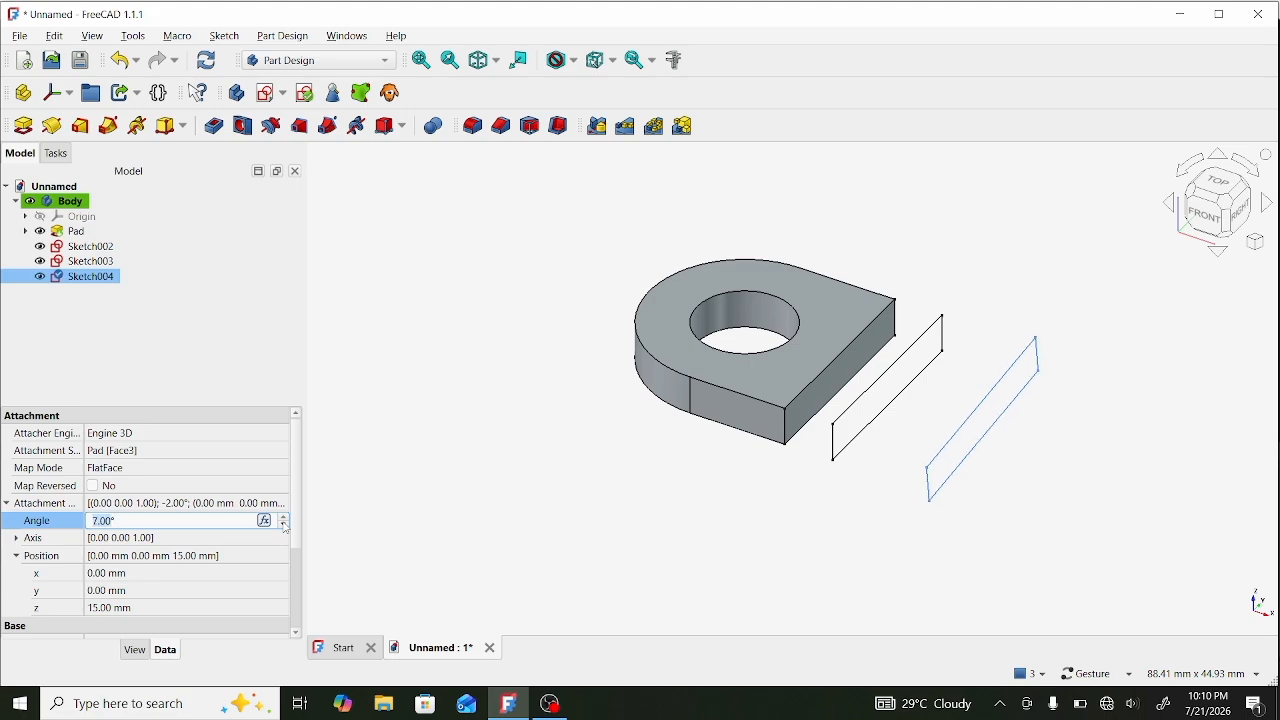
pyautogui.click(571, 389)
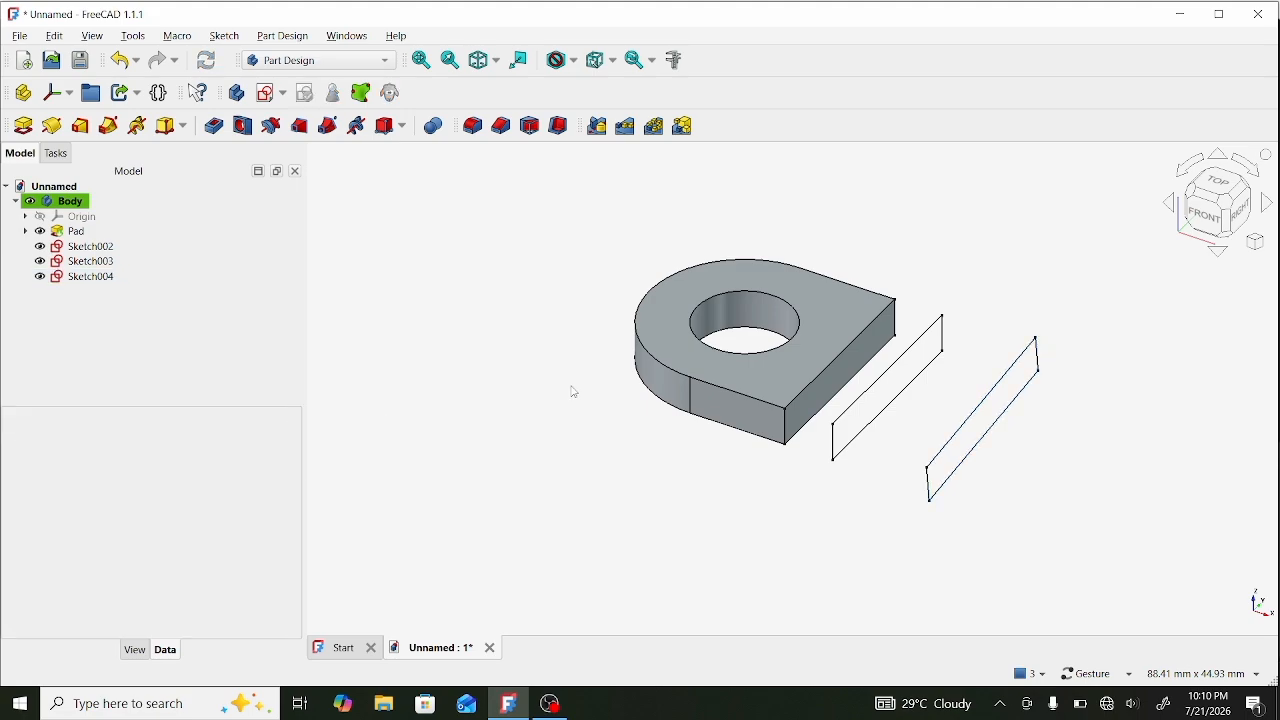
# Create a fourth sketch on the plate's flat end face with an origin-centred 20 mm by 4 mm rectangle, and close it.
pyautogui.click(825, 387)
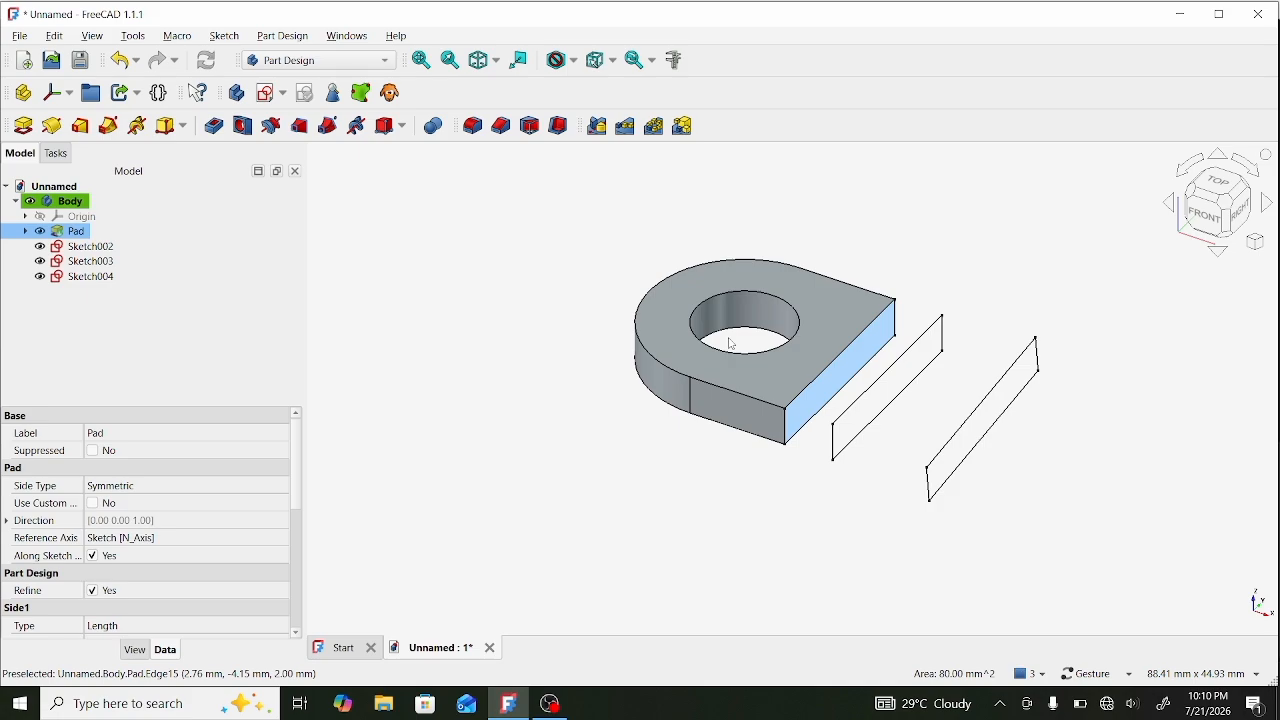
pyautogui.click(271, 93)
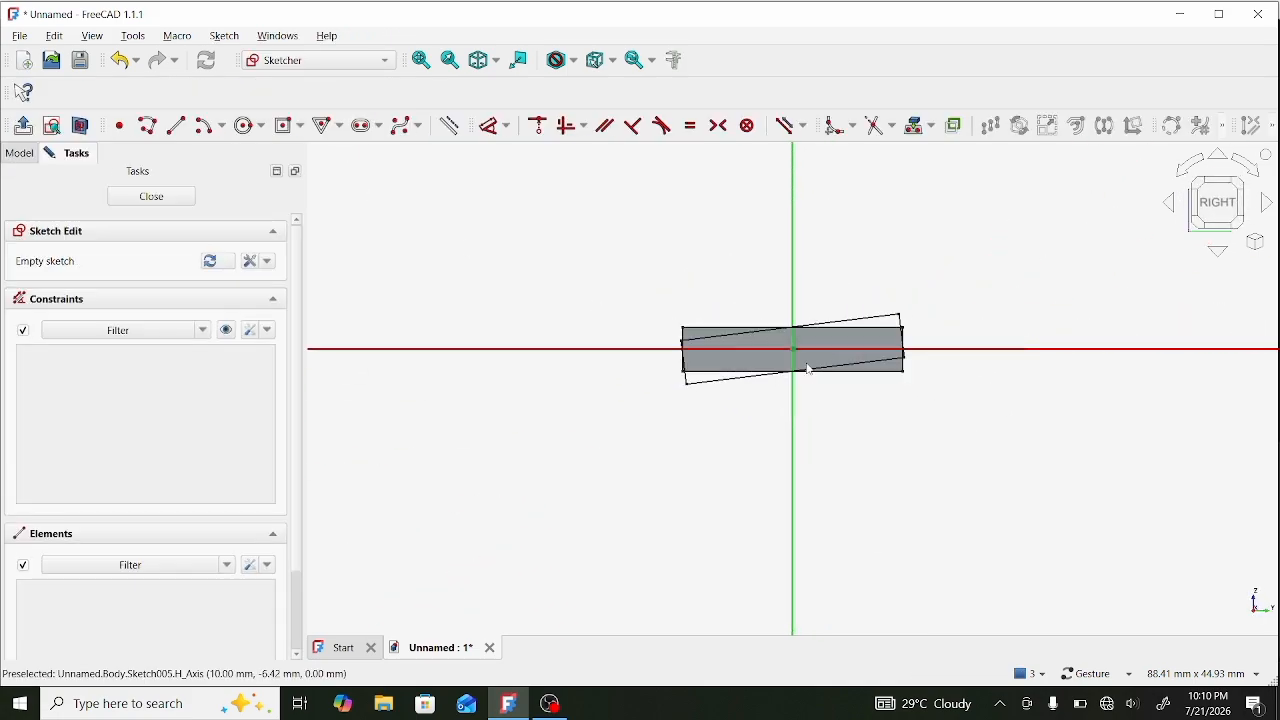
pyautogui.press('g')
pyautogui.press('r')
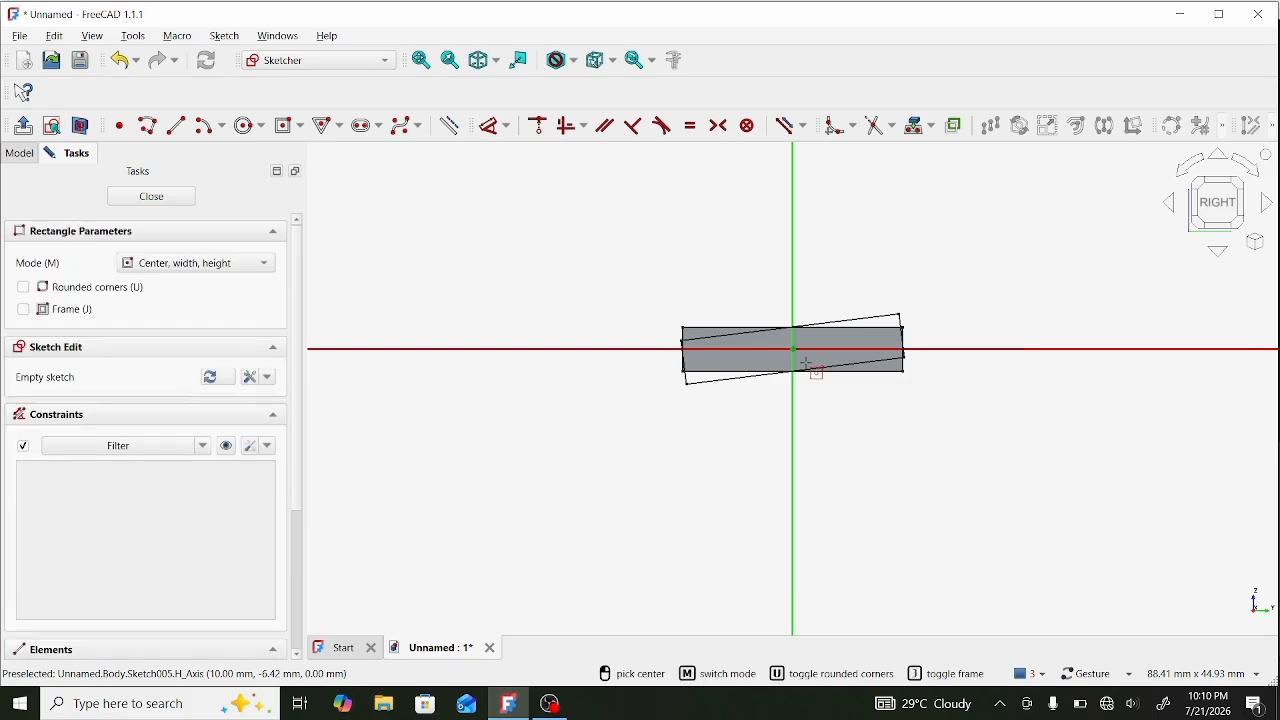
pyautogui.click(795, 349)
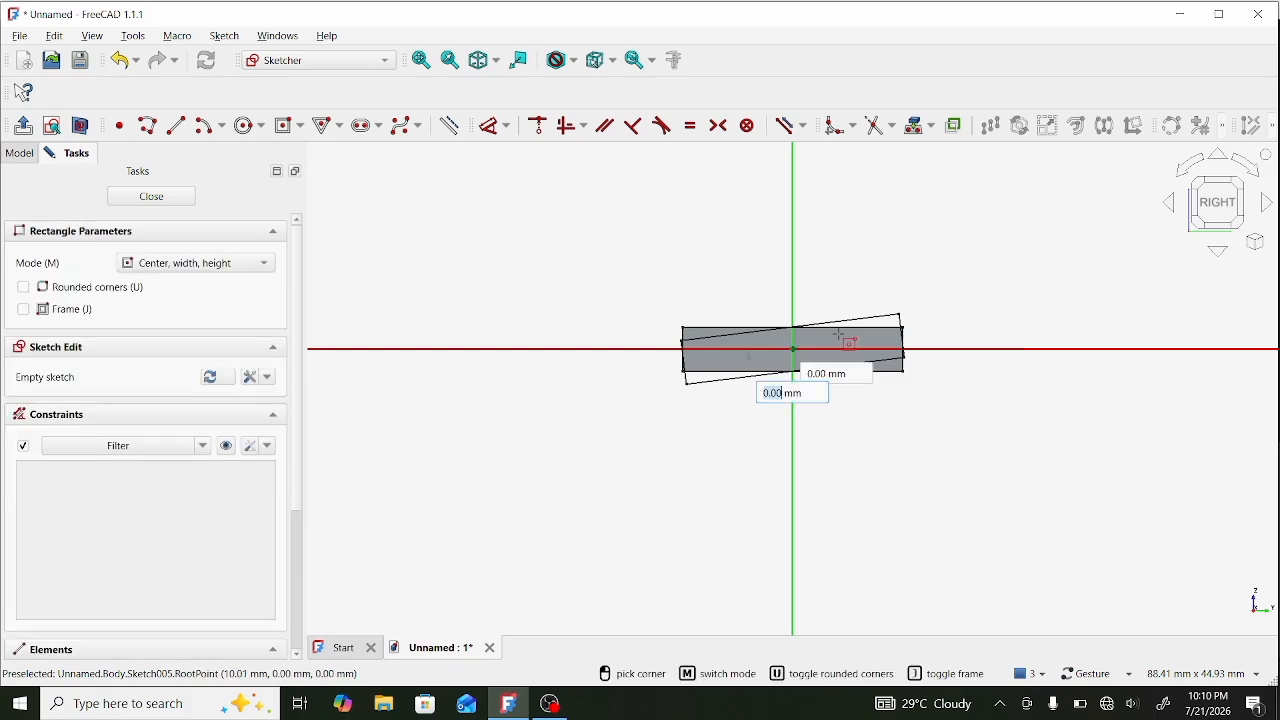
pyautogui.write('20')
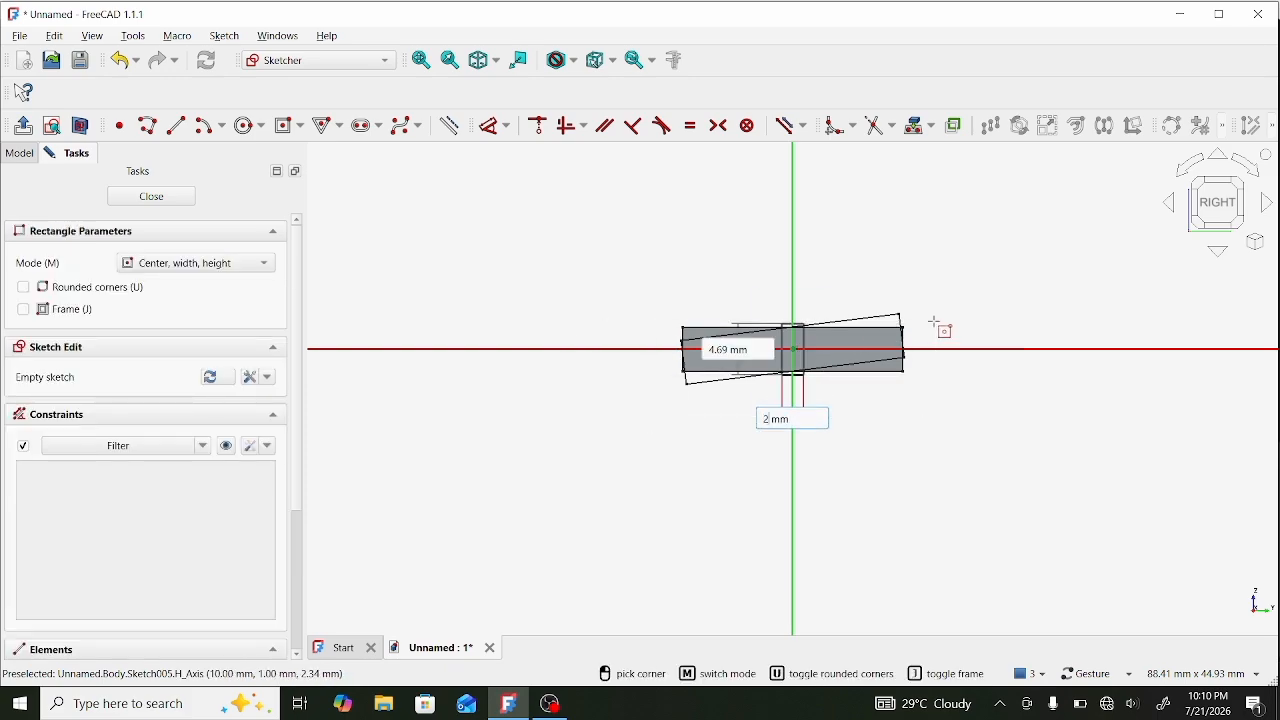
pyautogui.press('Tab')
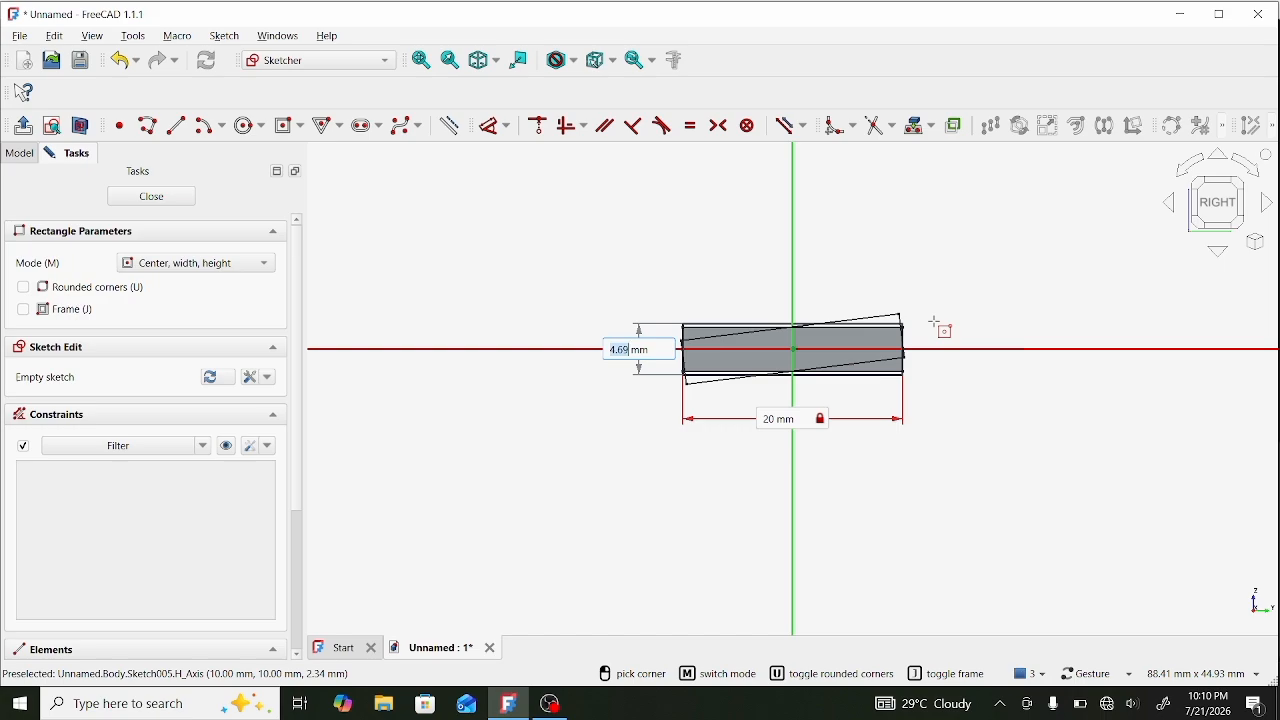
pyautogui.write('4')
pyautogui.press('Return')
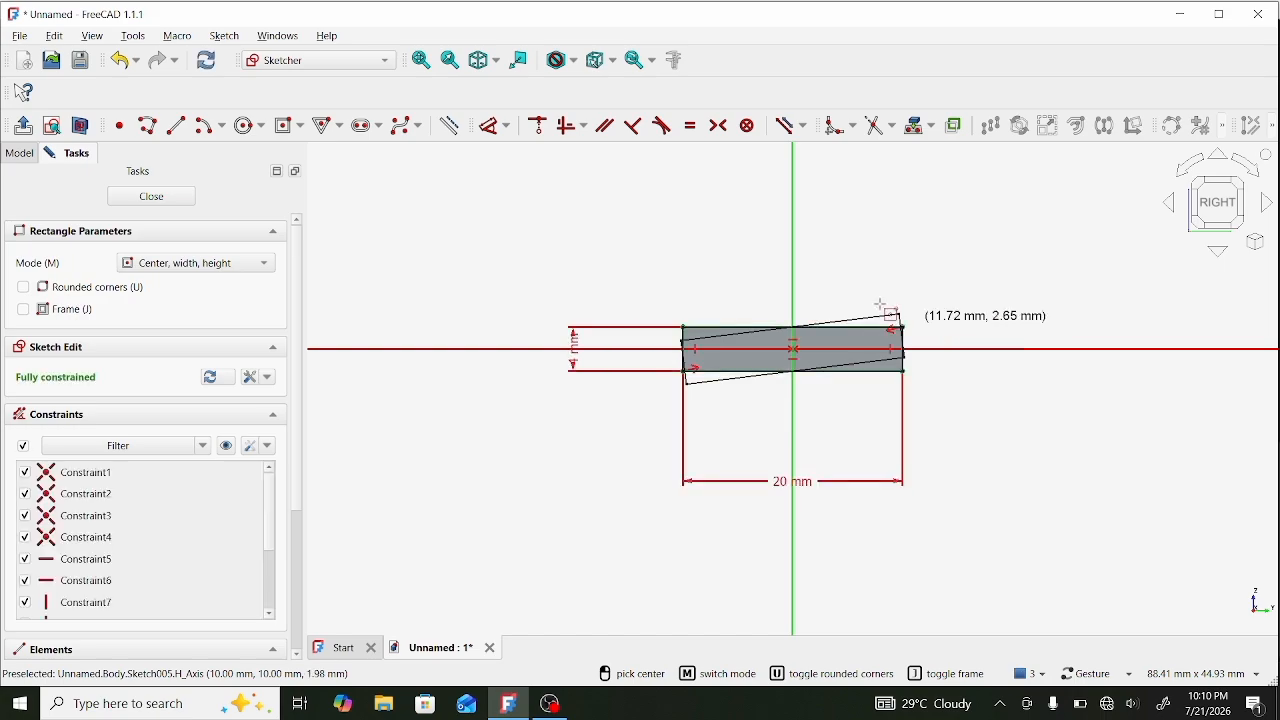
pyautogui.click(194, 198)
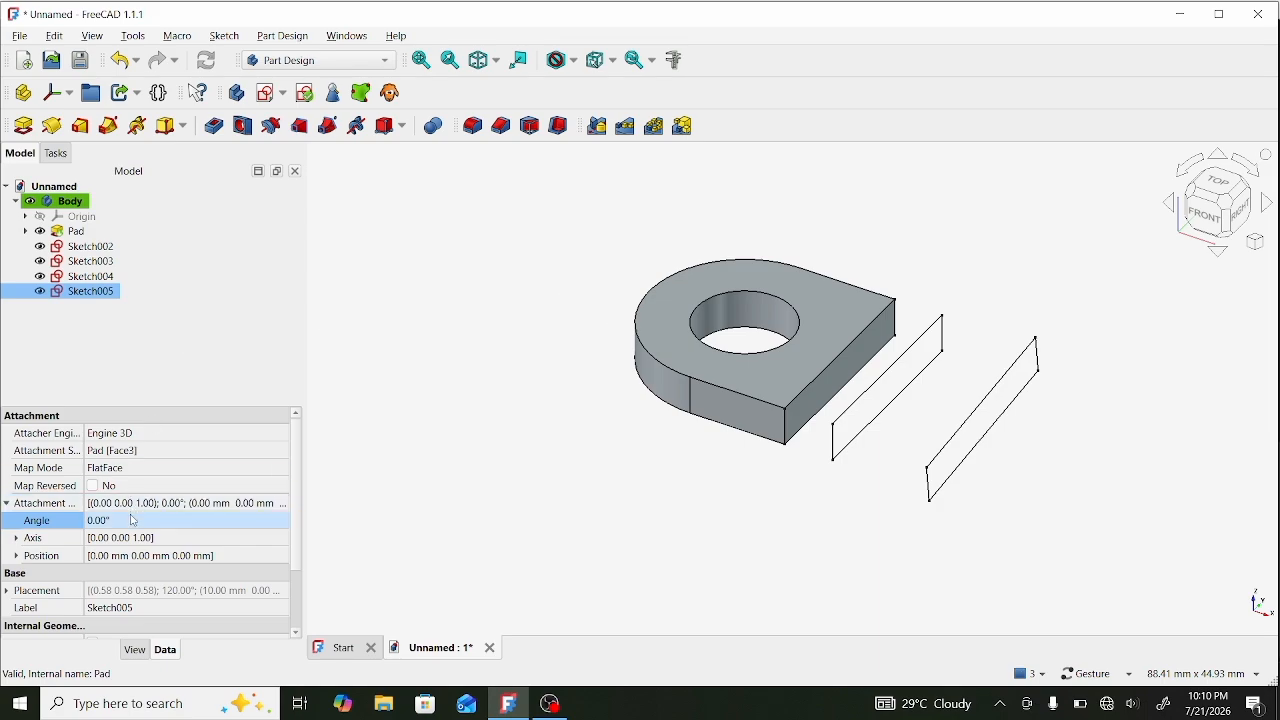
# Offset the fourth rectangle sketch from the end face by setting its attachment position z to 25 mm.
pyautogui.click(17, 558)
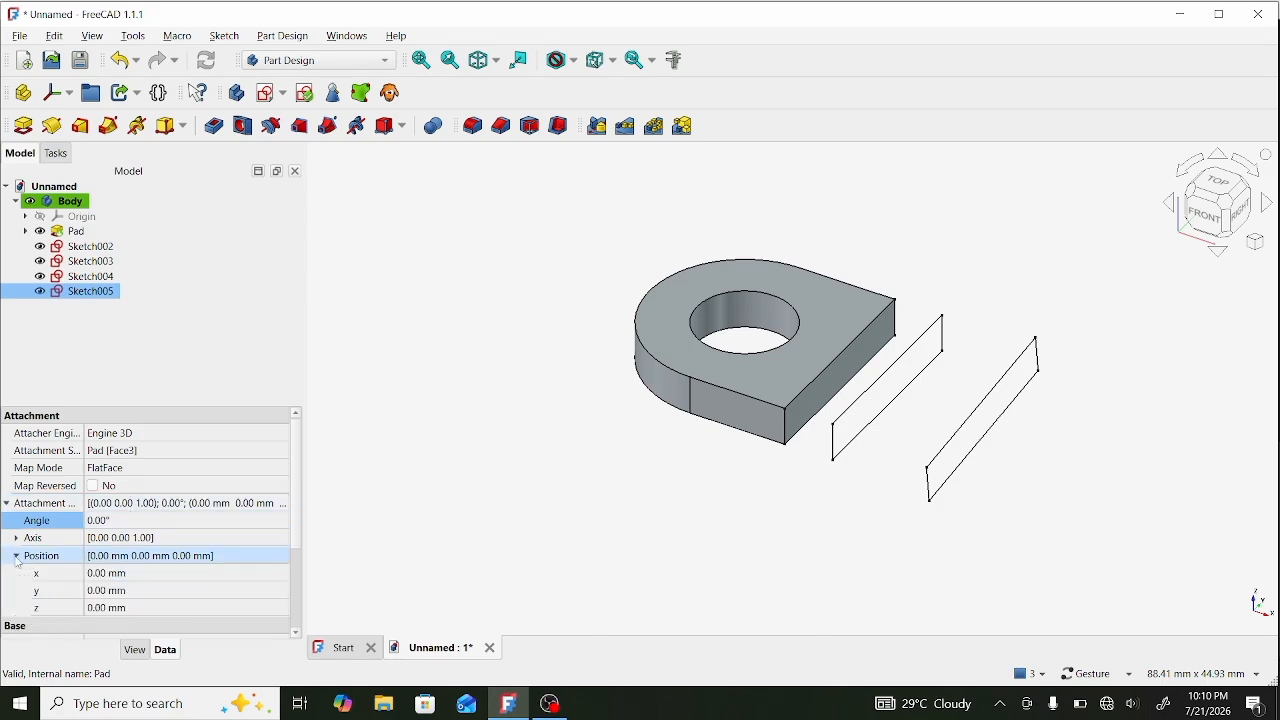
pyautogui.click(204, 610)
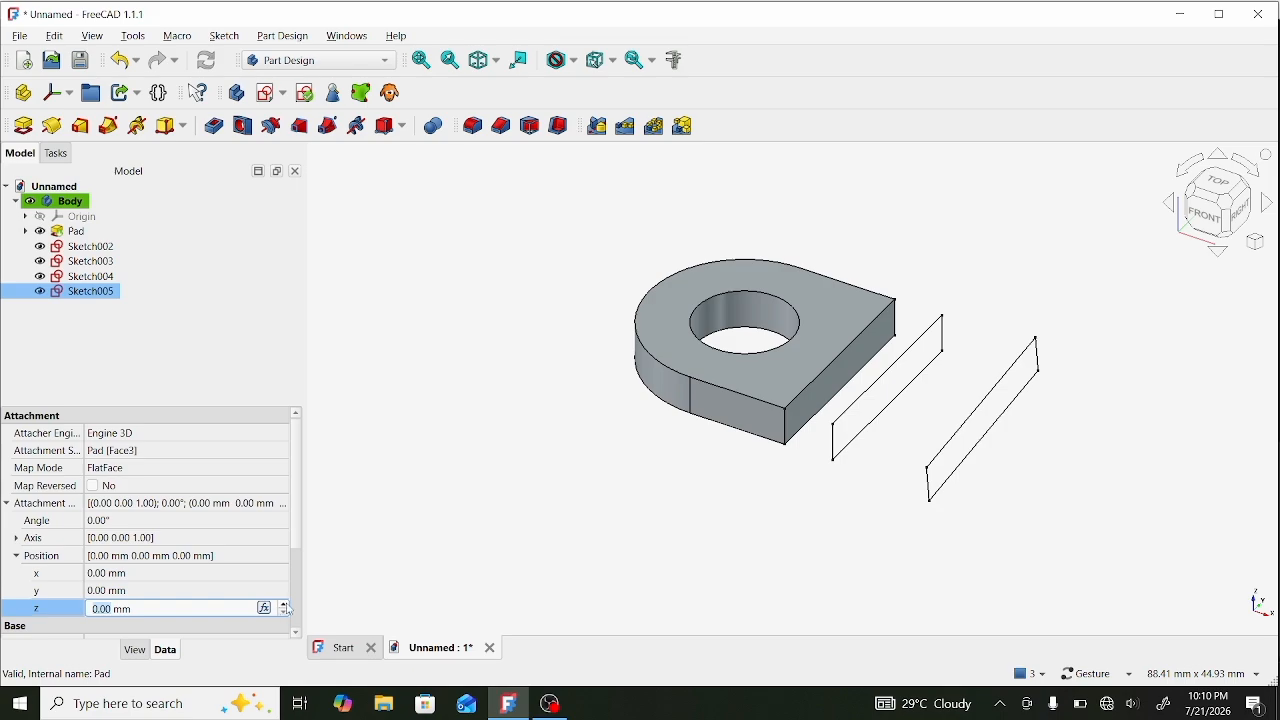
pyautogui.click(284, 605)
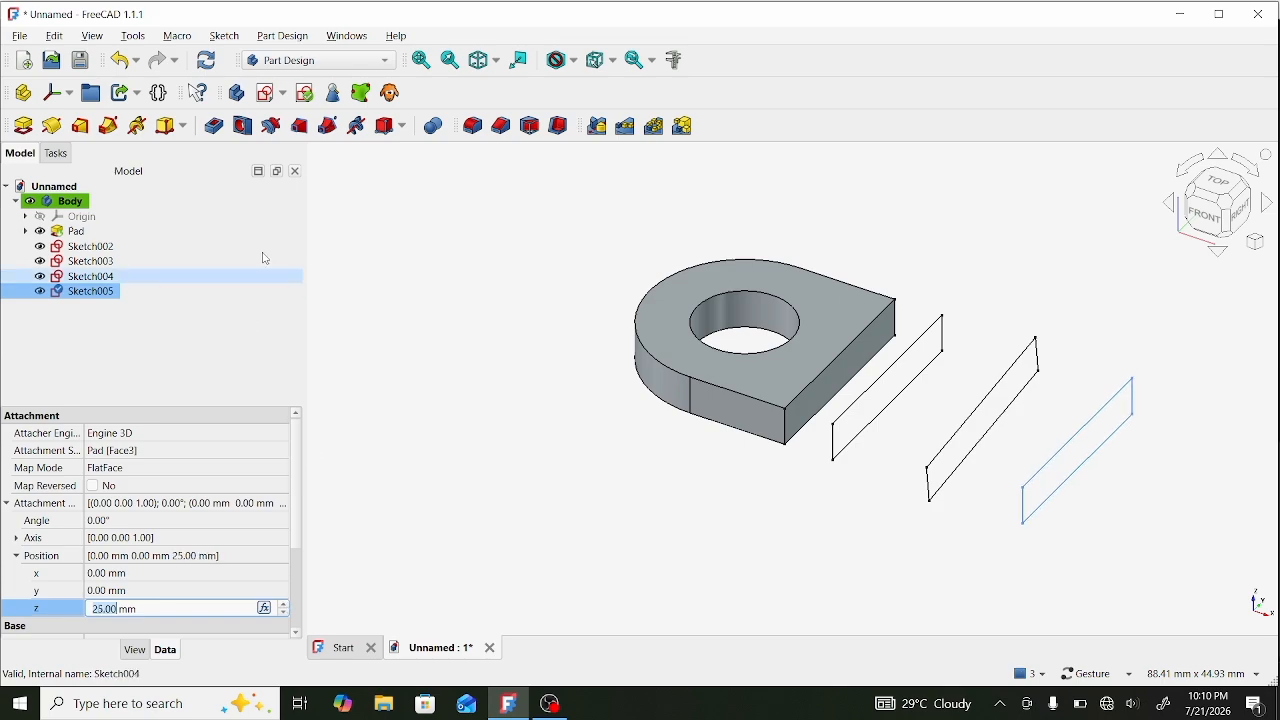
# Twist the fourth rectangle sketch in its plane by setting its attachment angle to 25°.
pyautogui.click(140, 521)
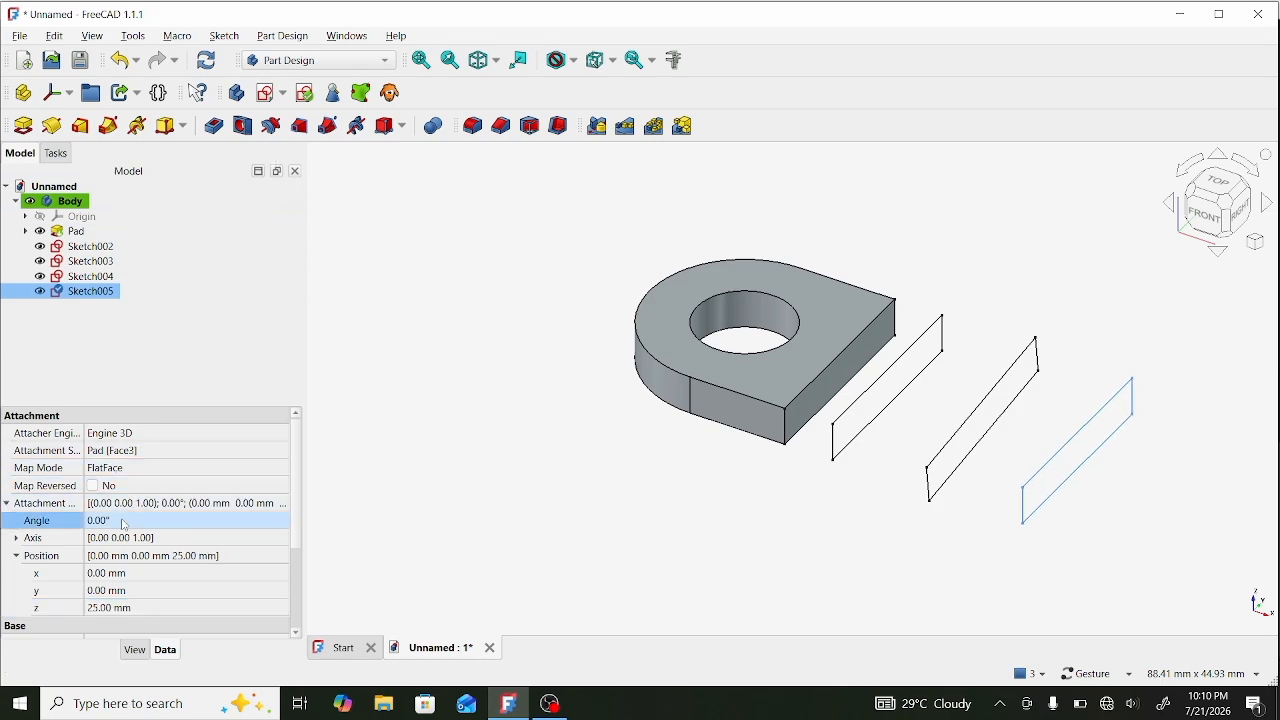
pyautogui.click(286, 517)
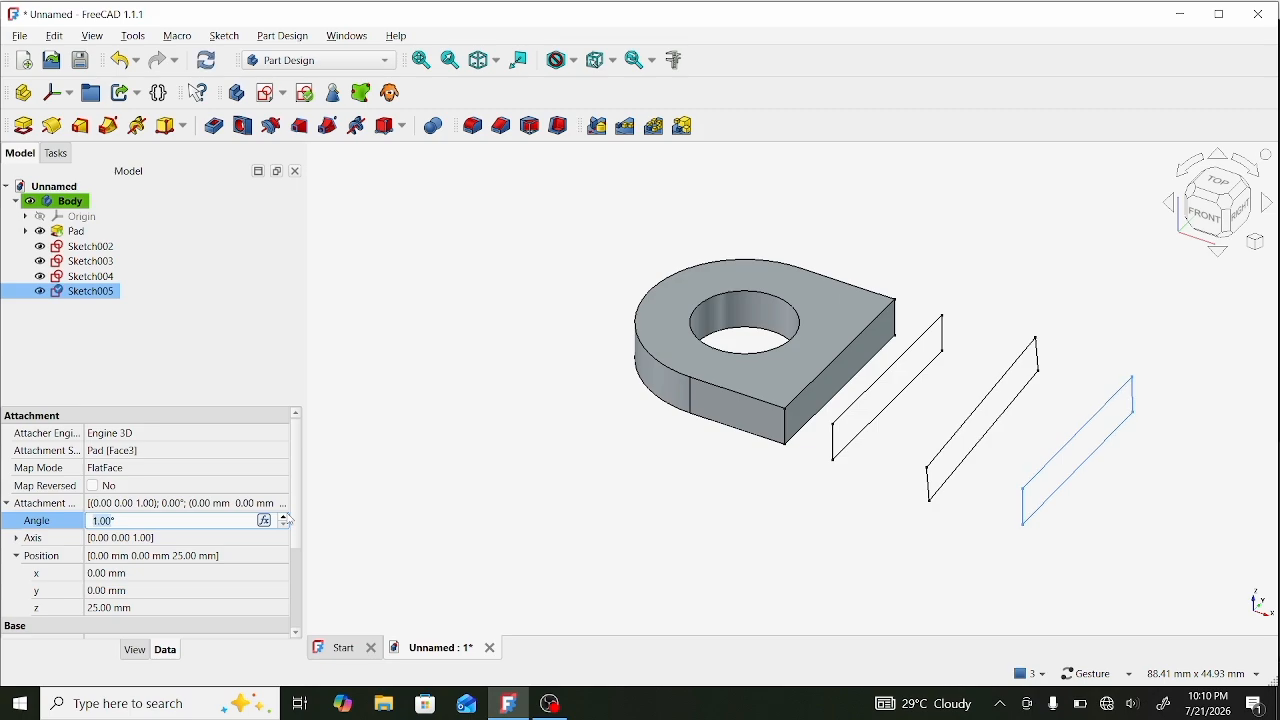
pyautogui.click(286, 517)
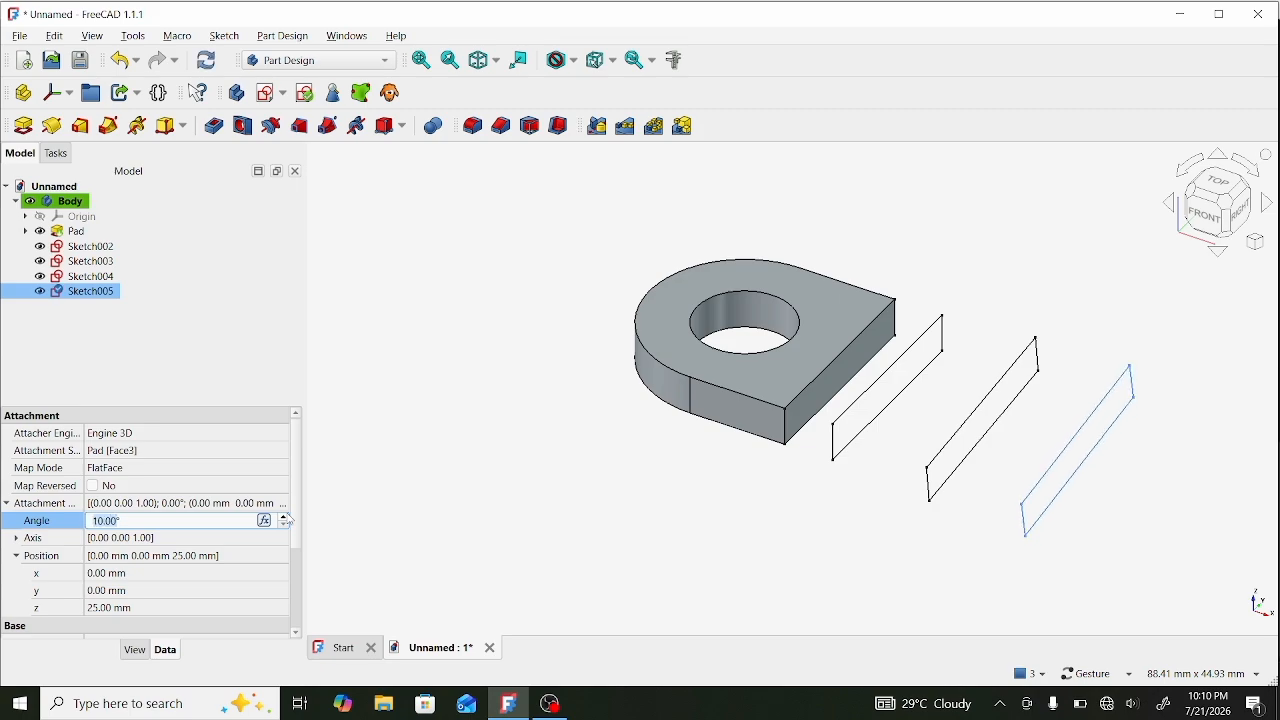
pyautogui.click(286, 517)
pyautogui.click(286, 517)
pyautogui.click(286, 517)
pyautogui.click(287, 517)
pyautogui.click(287, 517)
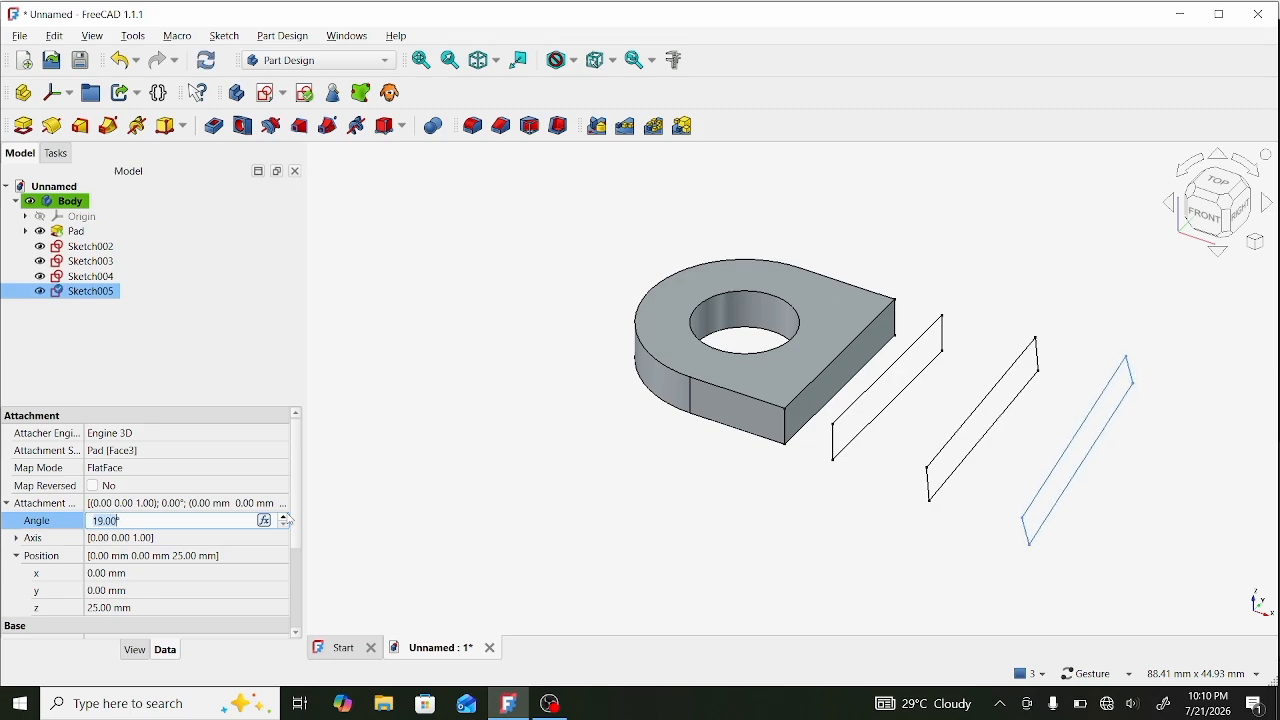
pyautogui.click(287, 517)
pyautogui.click(287, 517)
pyautogui.click(287, 517)
pyautogui.click(287, 517)
pyautogui.click(287, 517)
pyautogui.click(287, 517)
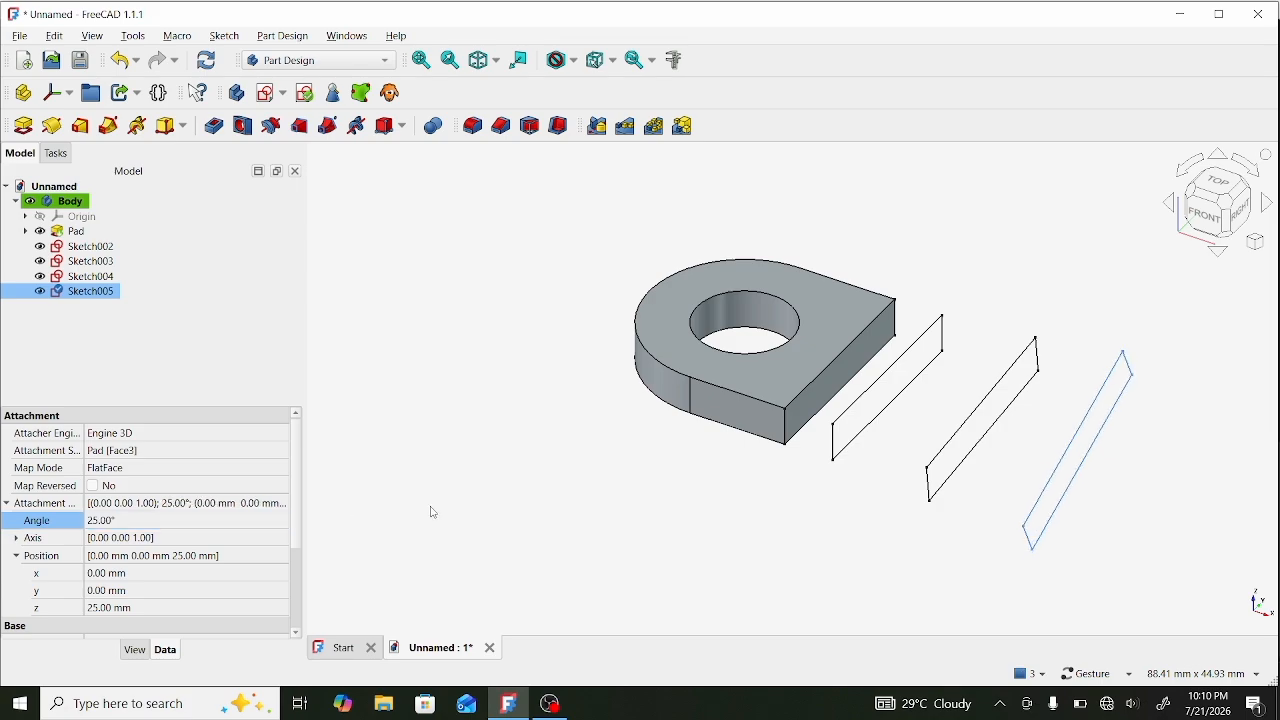
pyautogui.click(479, 493)
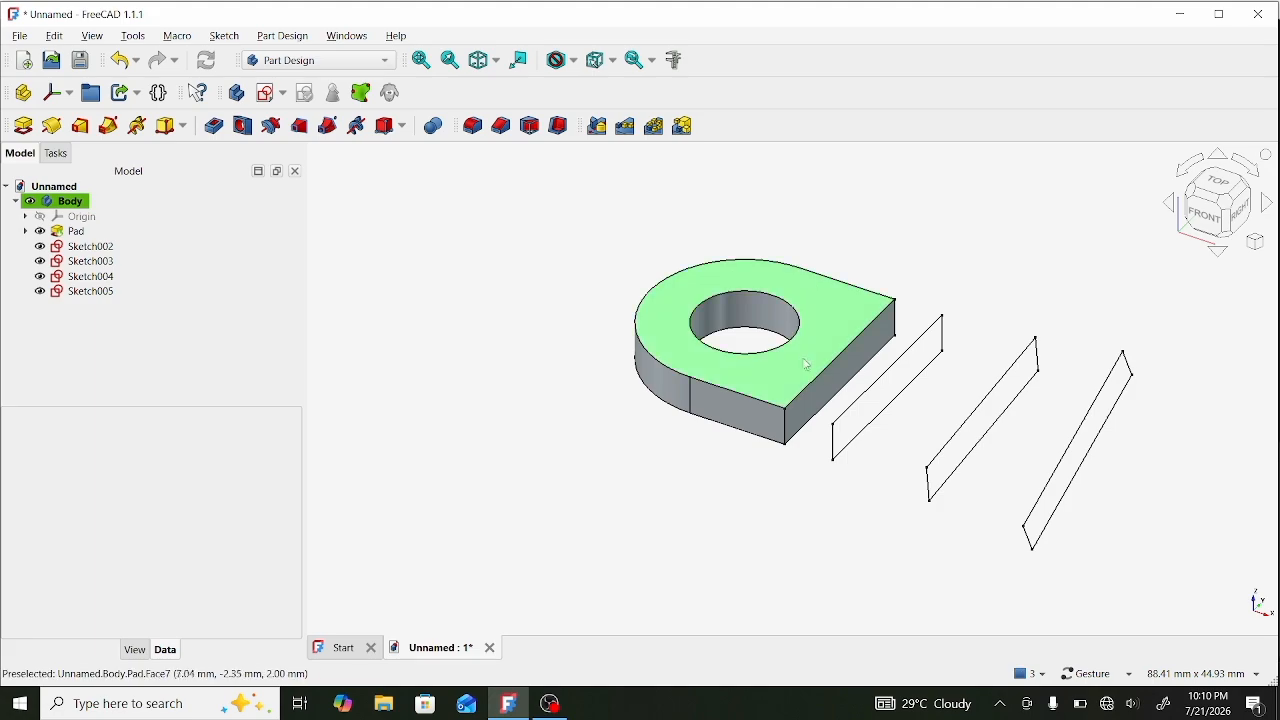
# Create a fifth sketch on the plate's flat end face with an origin-centred 20 mm by 4 mm rectangle, and close it.
pyautogui.click(842, 385)
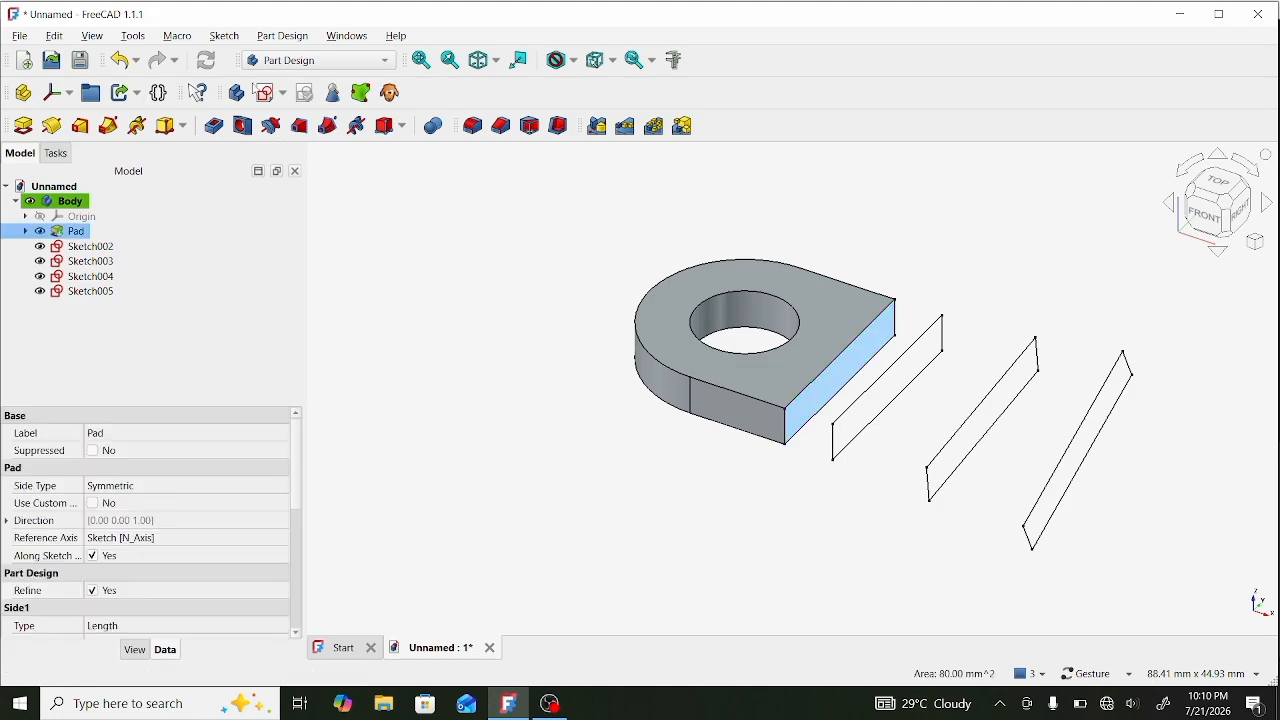
pyautogui.click(270, 92)
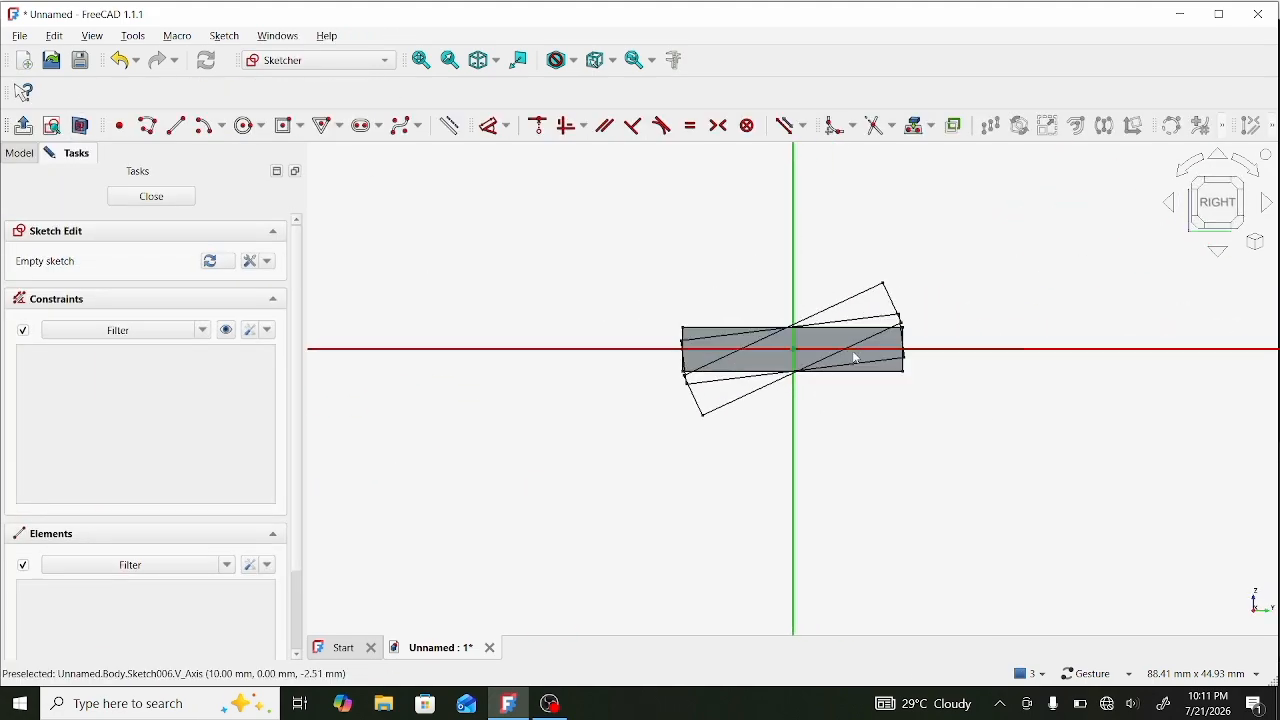
pyautogui.scroll(1, 857, 358)
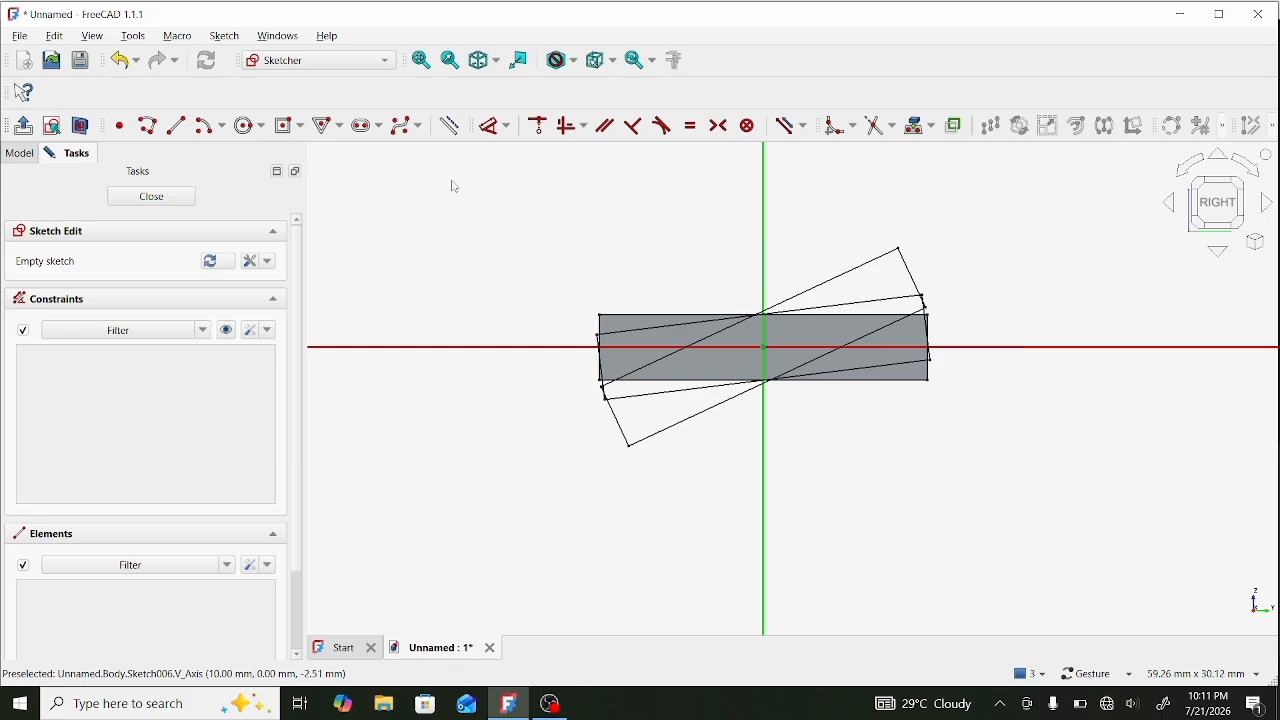
pyautogui.click(289, 125)
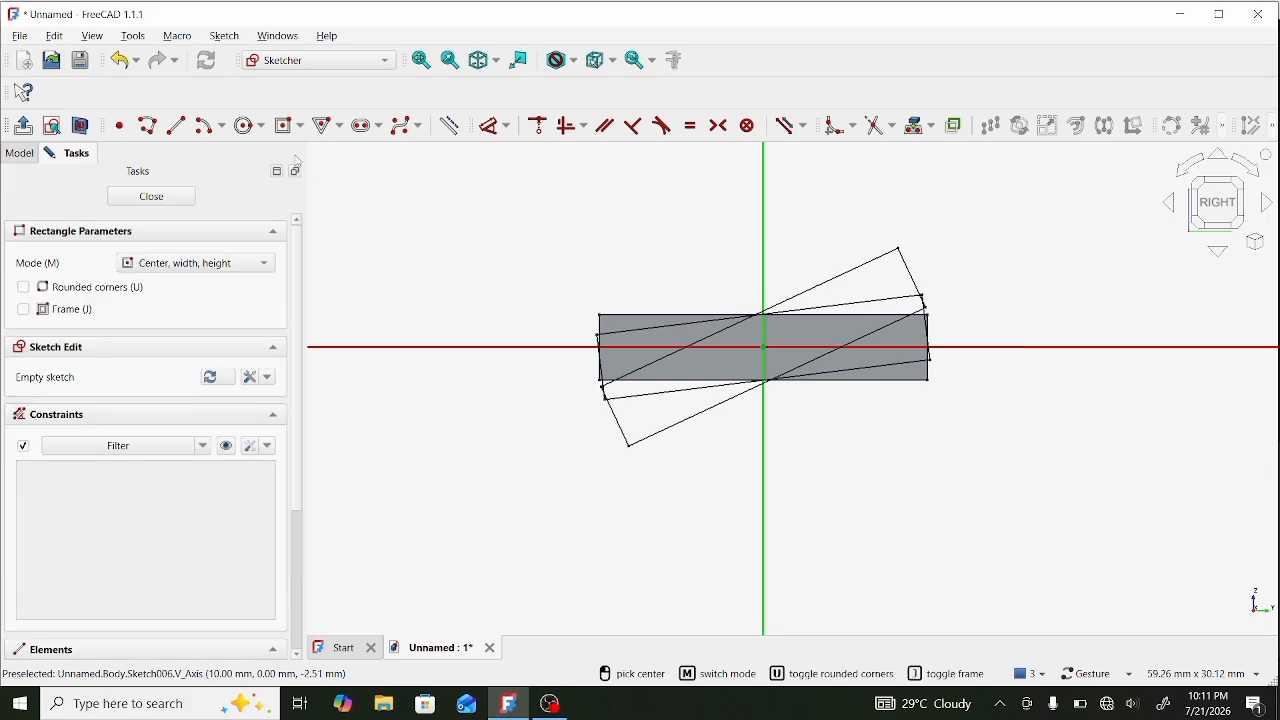
pyautogui.click(764, 350)
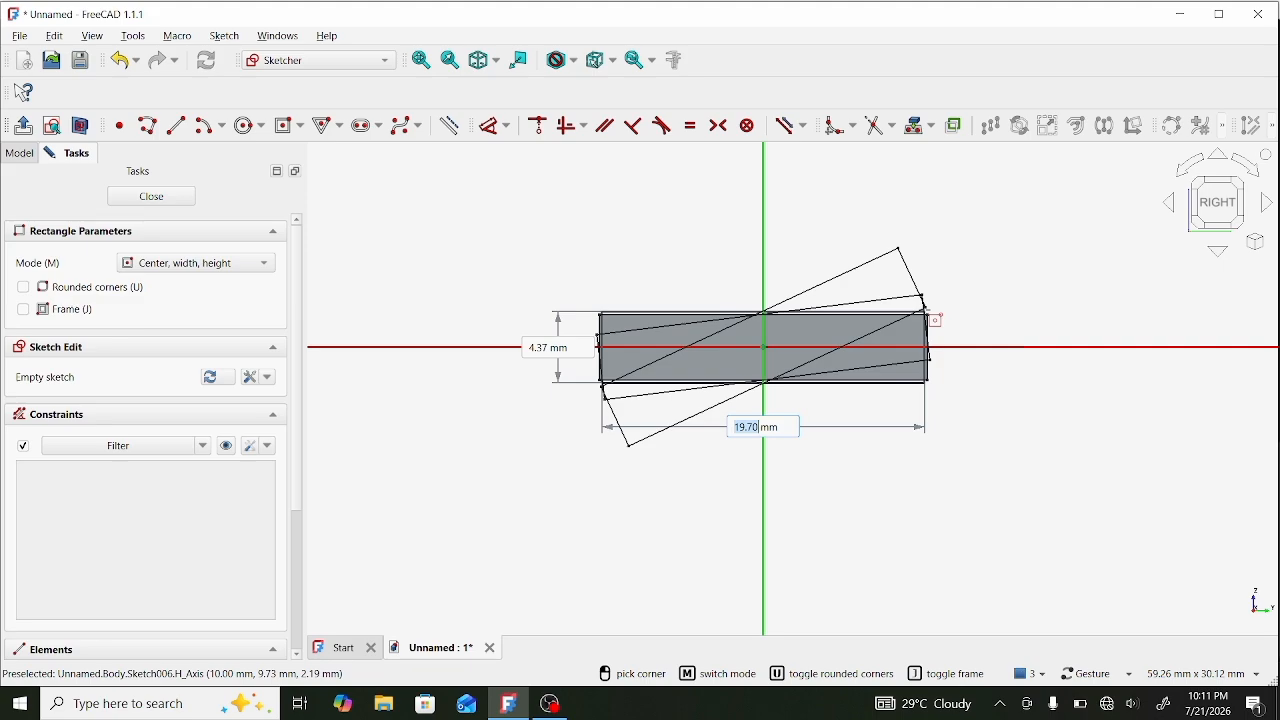
pyautogui.write('20')
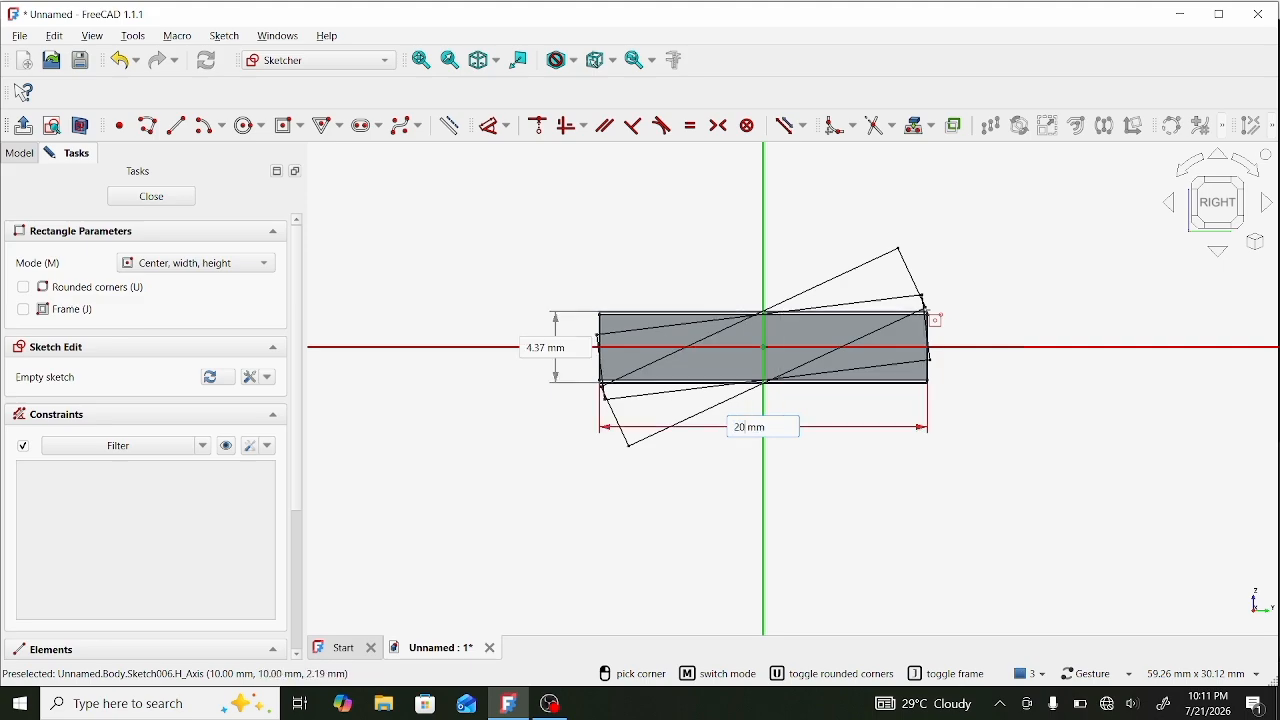
pyautogui.press('Tab')
pyautogui.write('4')
pyautogui.press('Return')
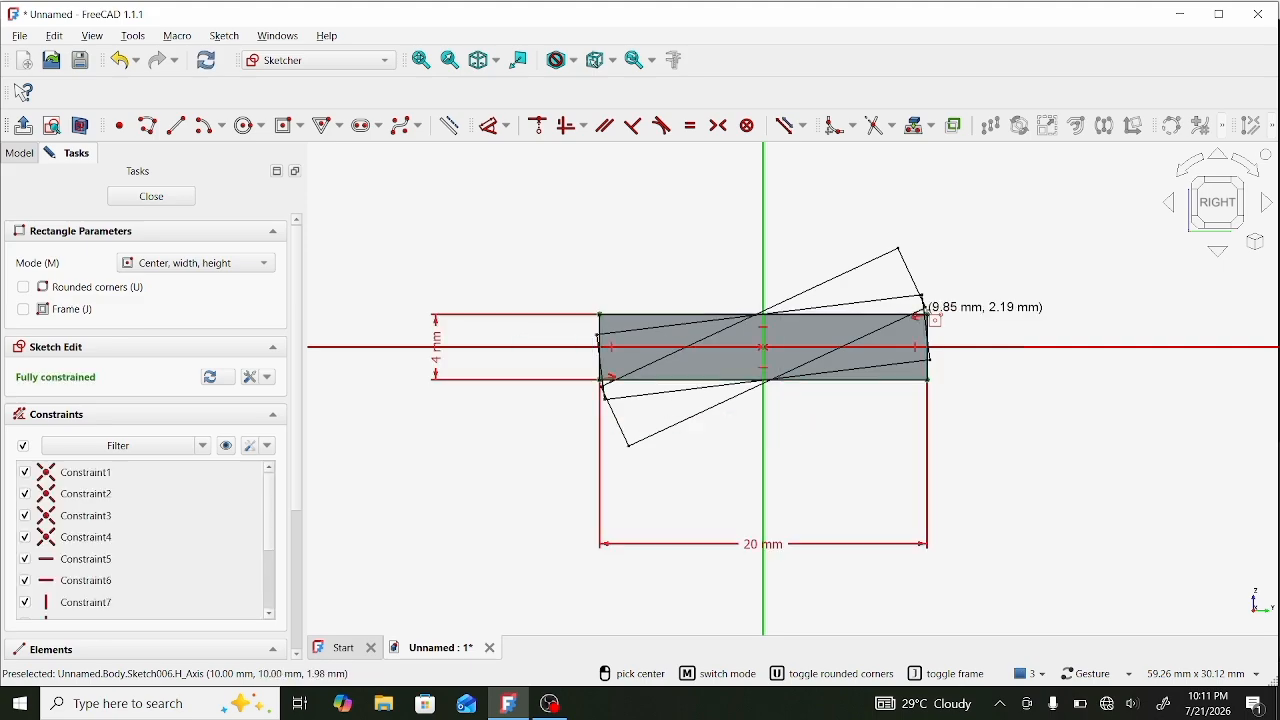
pyautogui.click(151, 197)
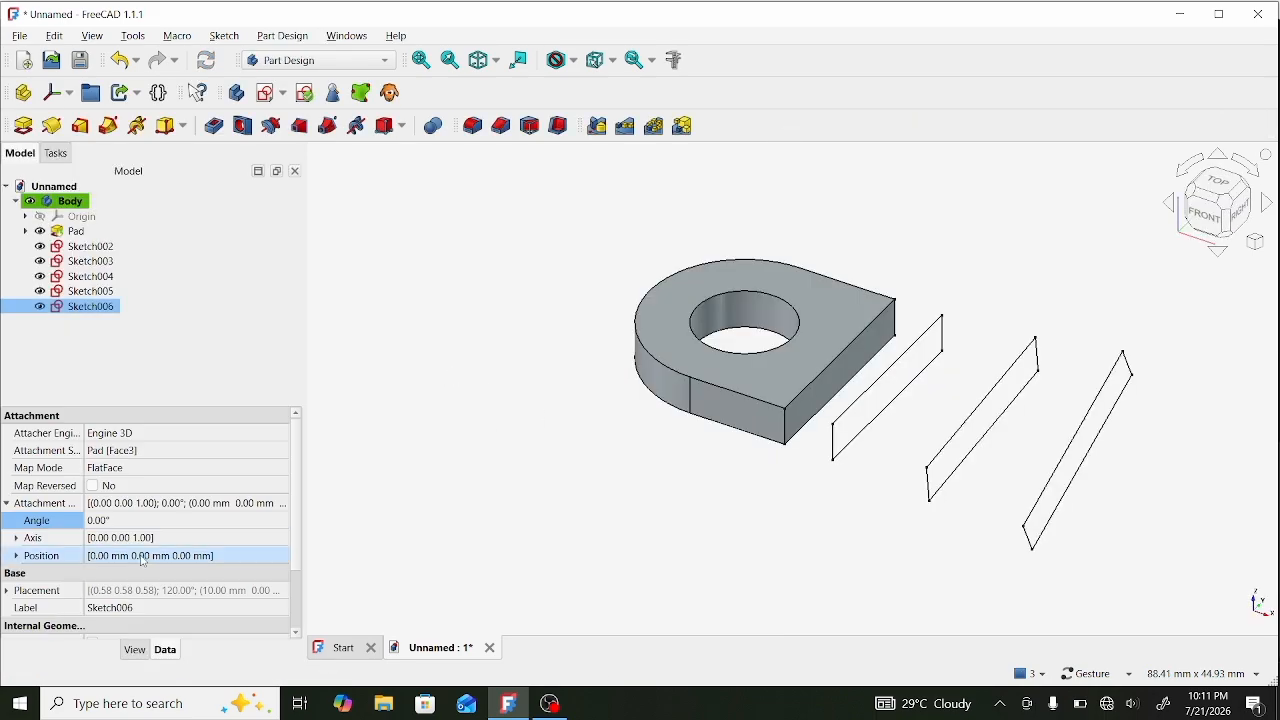
# Offset the fifth rectangle sketch from the end face by setting its attachment position z to 35 mm.
pyautogui.click(17, 560)
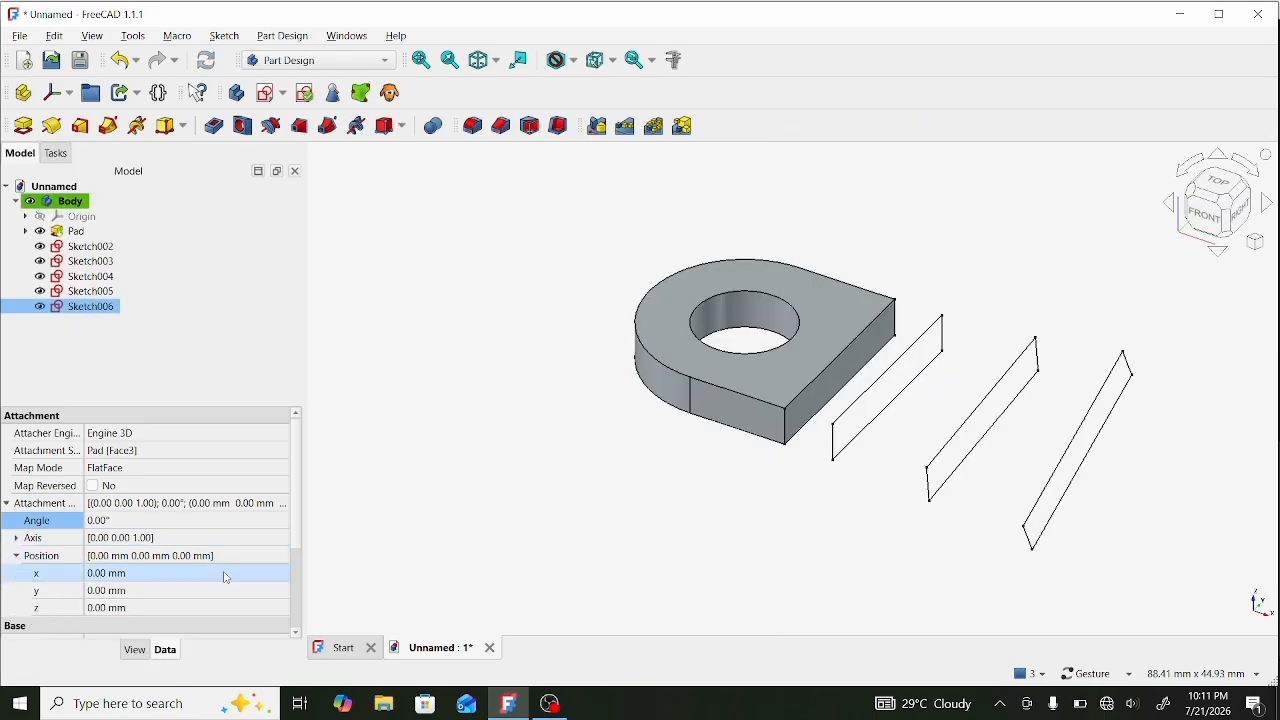
pyautogui.click(201, 607)
pyautogui.scroll(9, 281, 607)
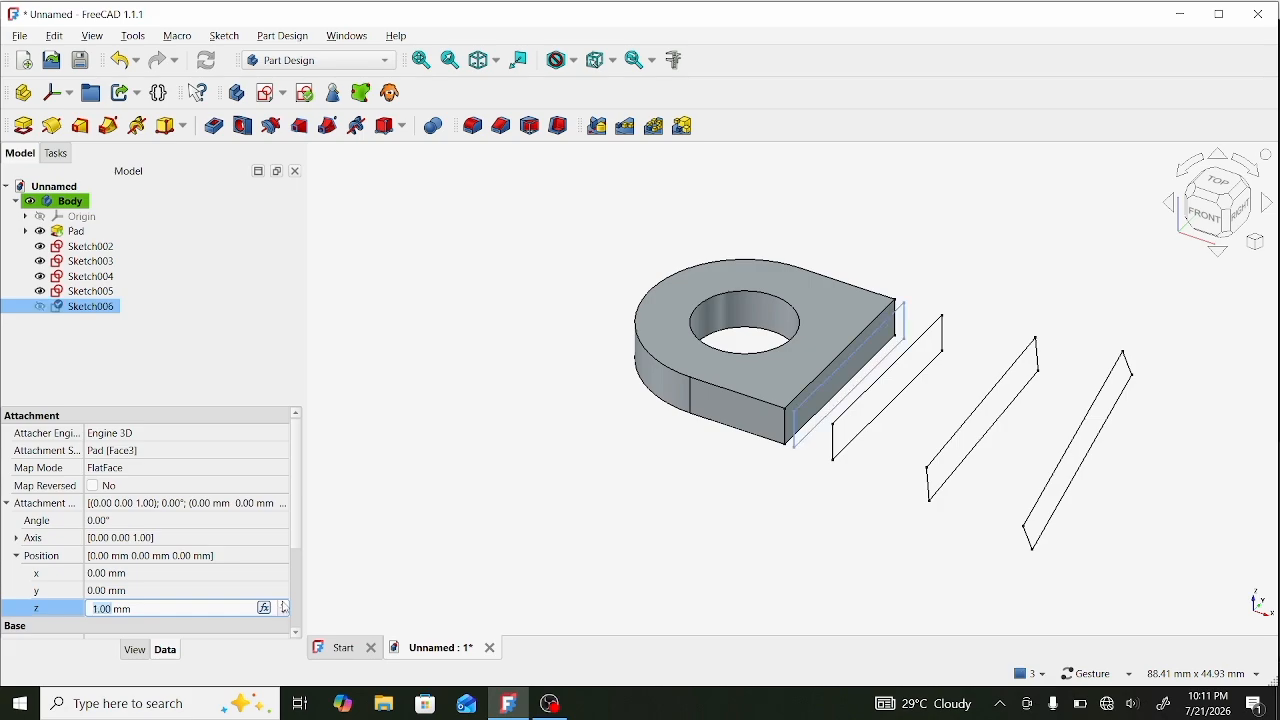
pyautogui.scroll(9, 285, 607)
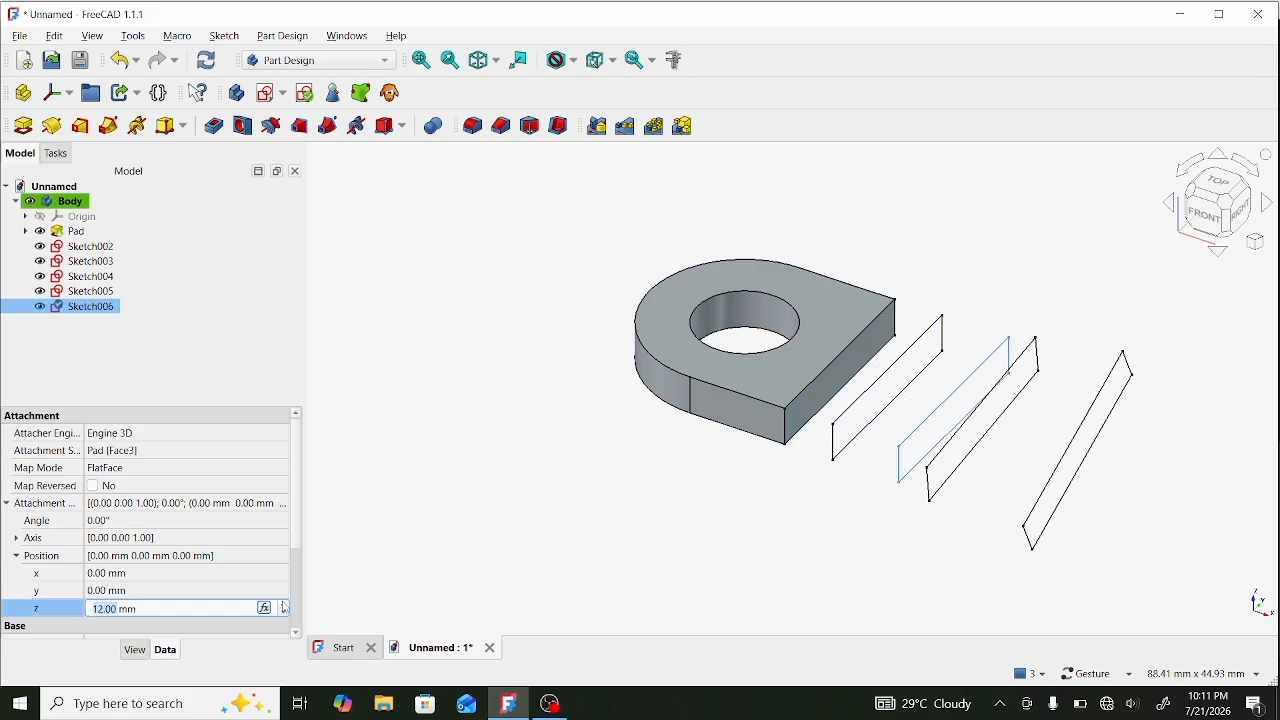
pyautogui.scroll(7, 285, 607)
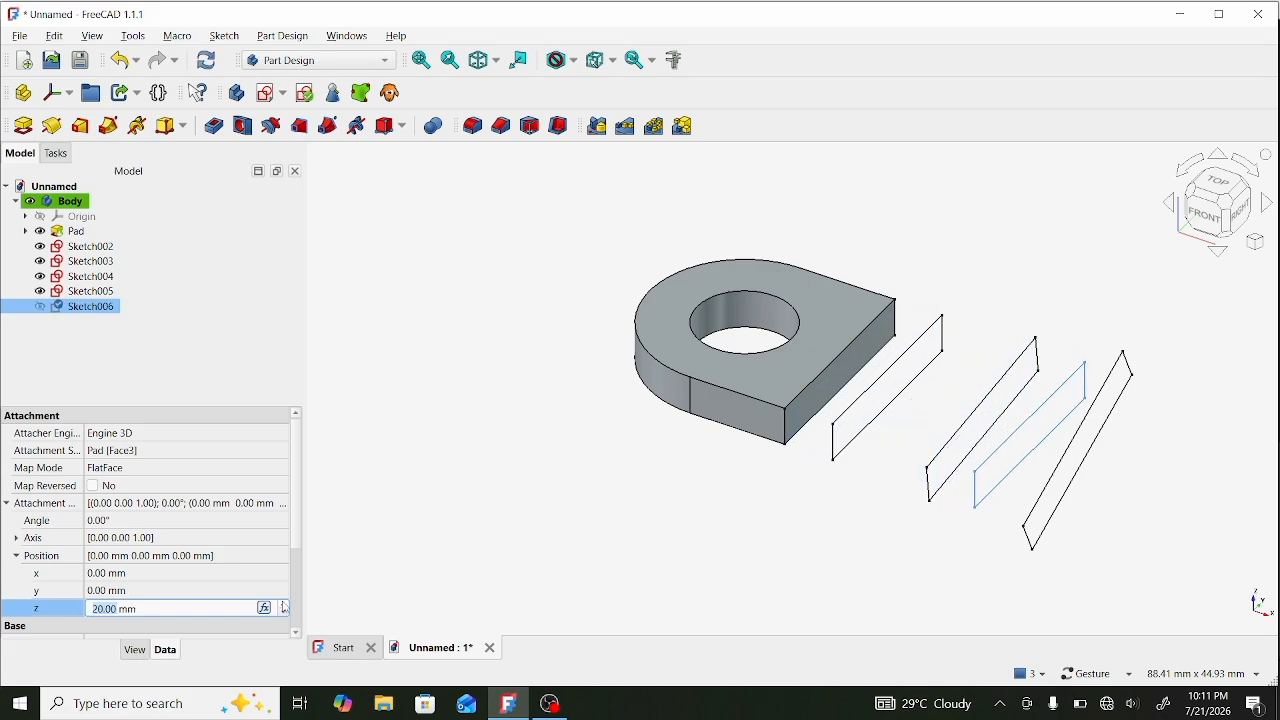
pyautogui.scroll(7, 285, 607)
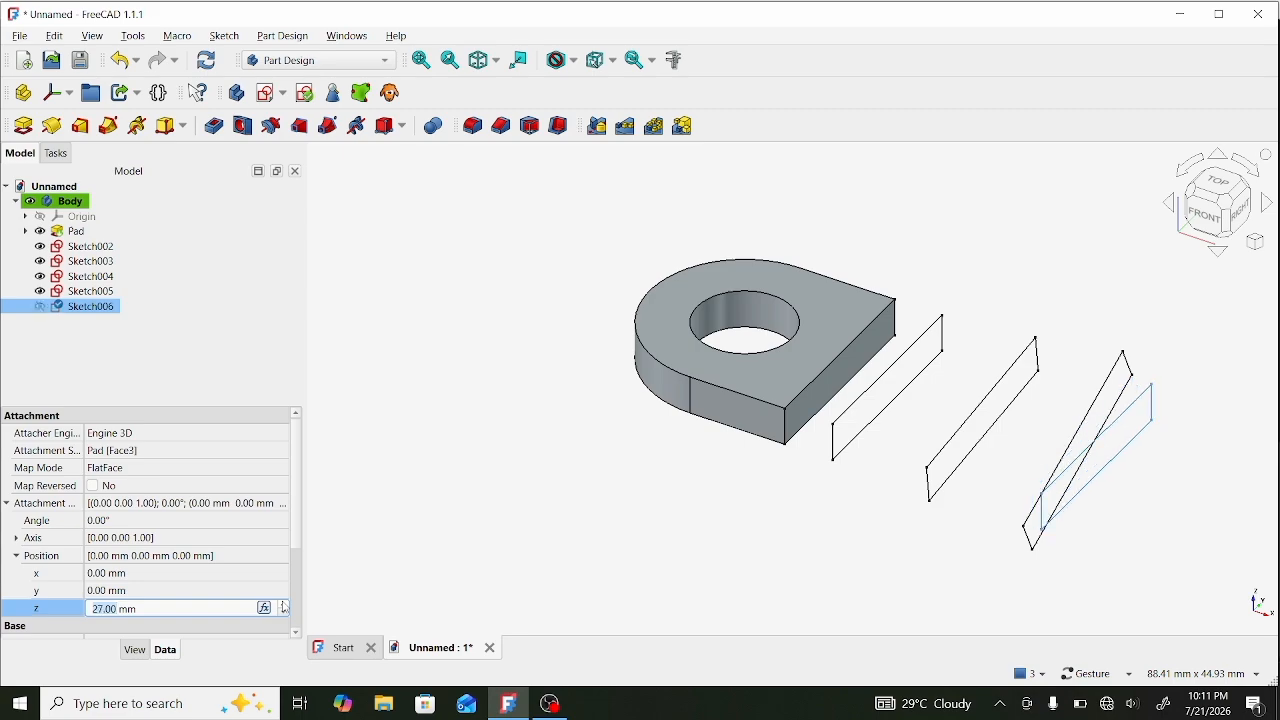
pyautogui.scroll(3, 285, 607)
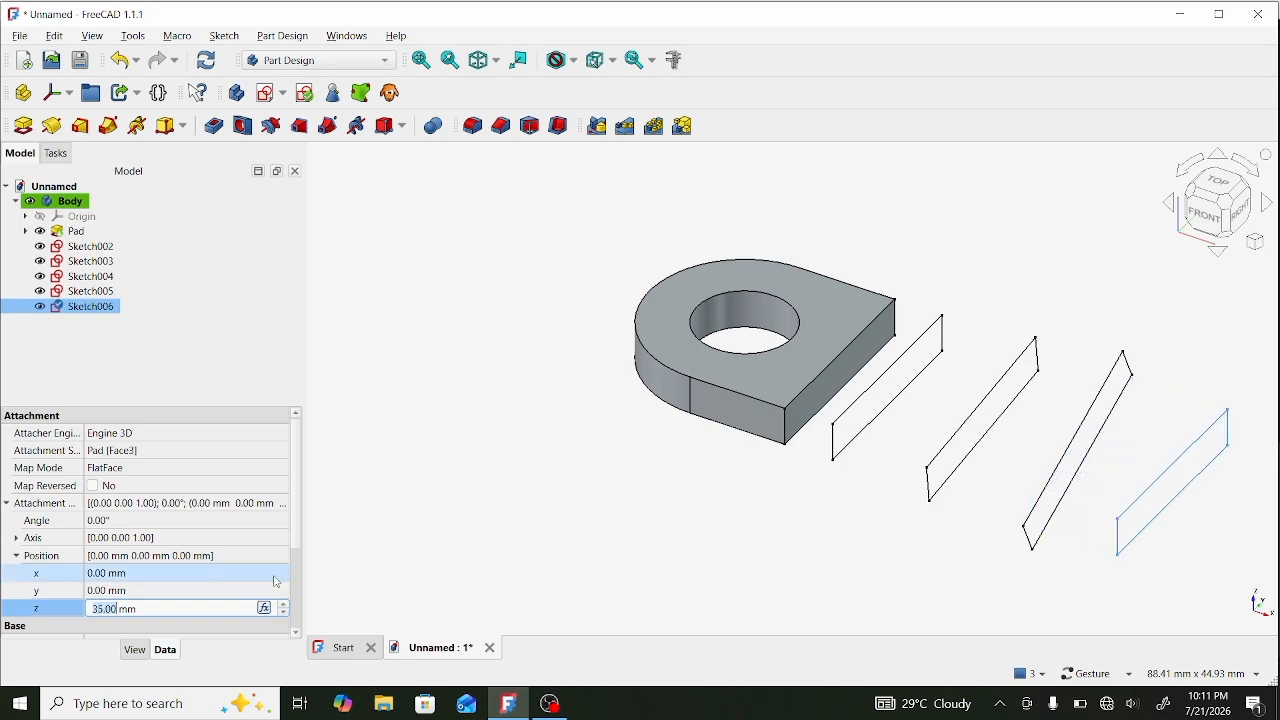
pyautogui.press('Return')
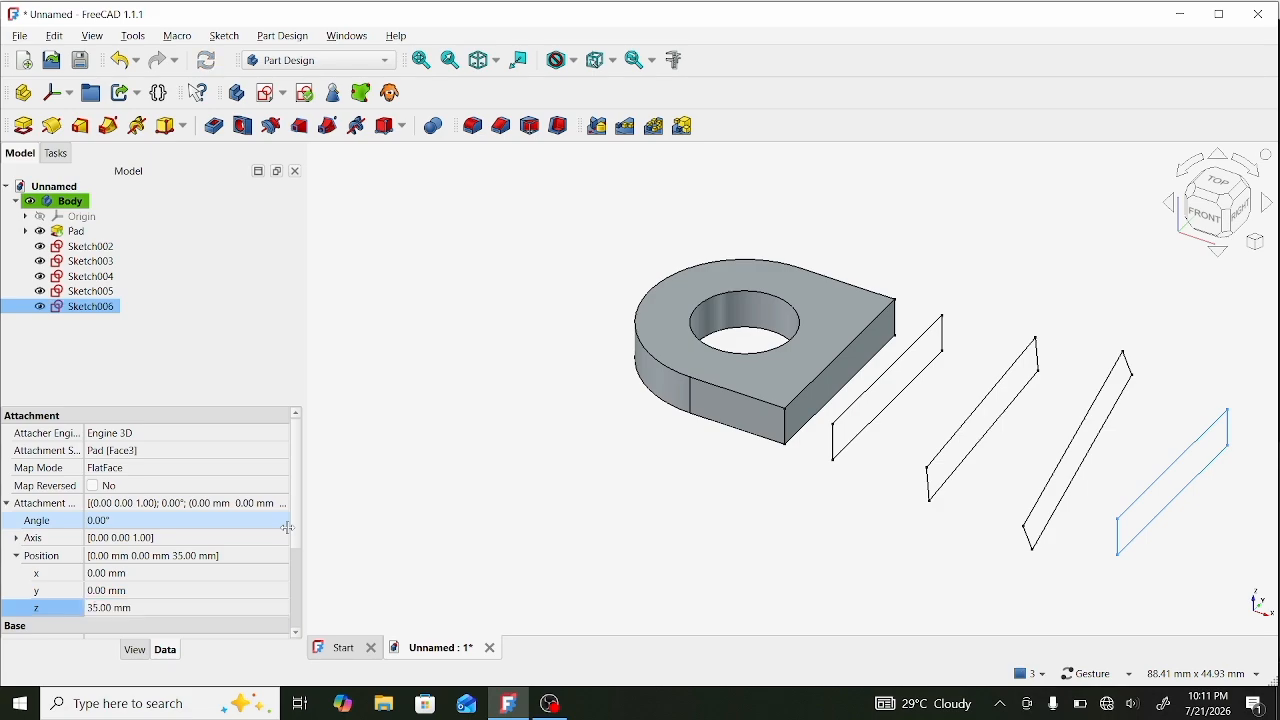
pyautogui.click(278, 527)
pyautogui.click(288, 520)
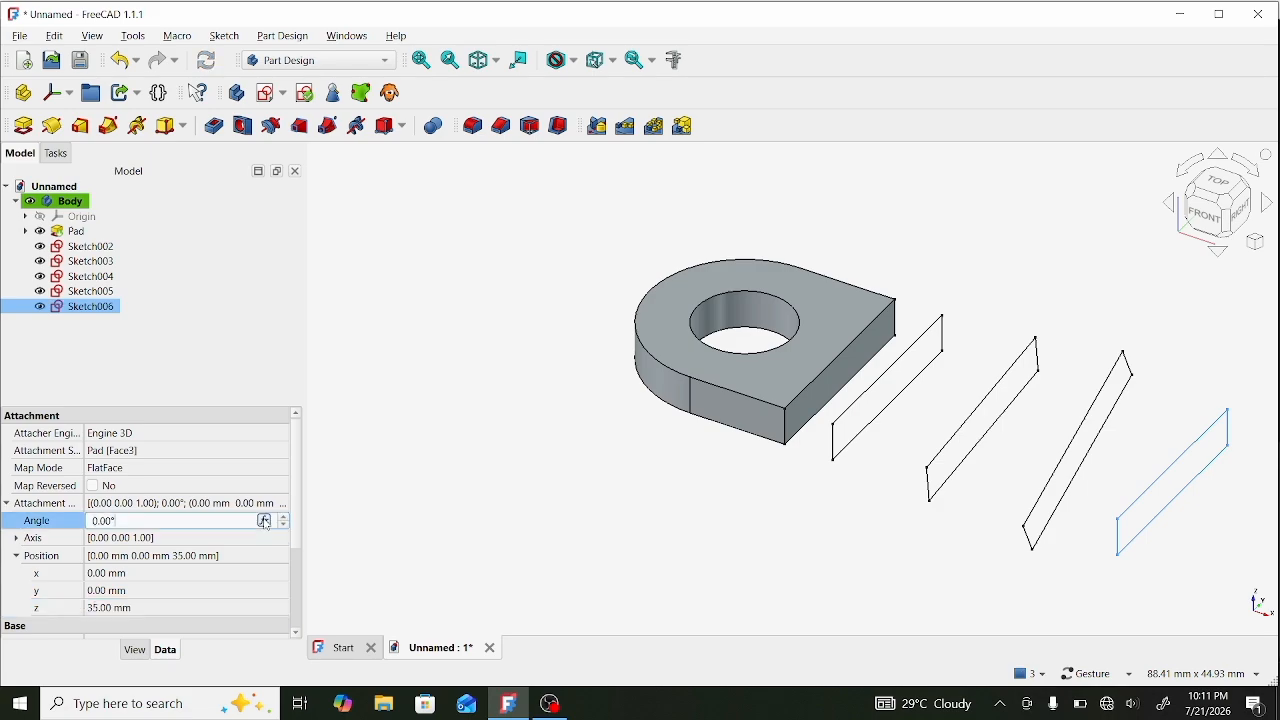
pyautogui.click(286, 521)
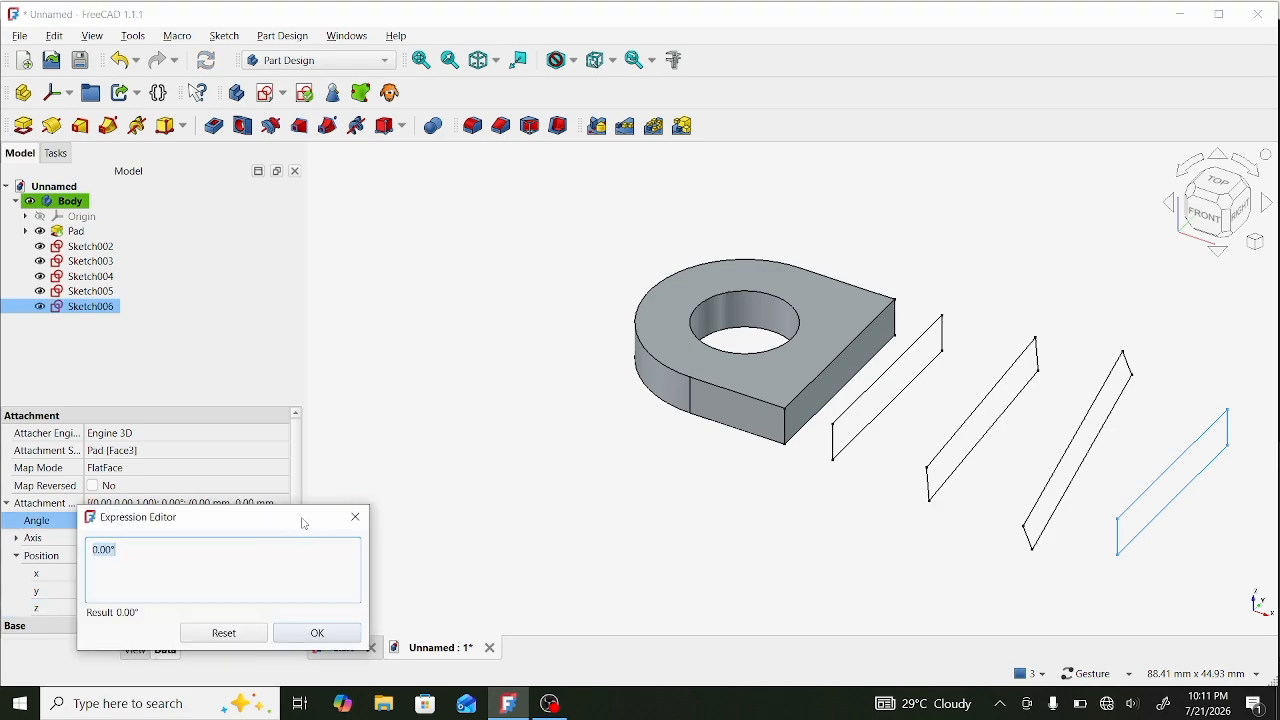
pyautogui.click(354, 518)
pyautogui.click(345, 519)
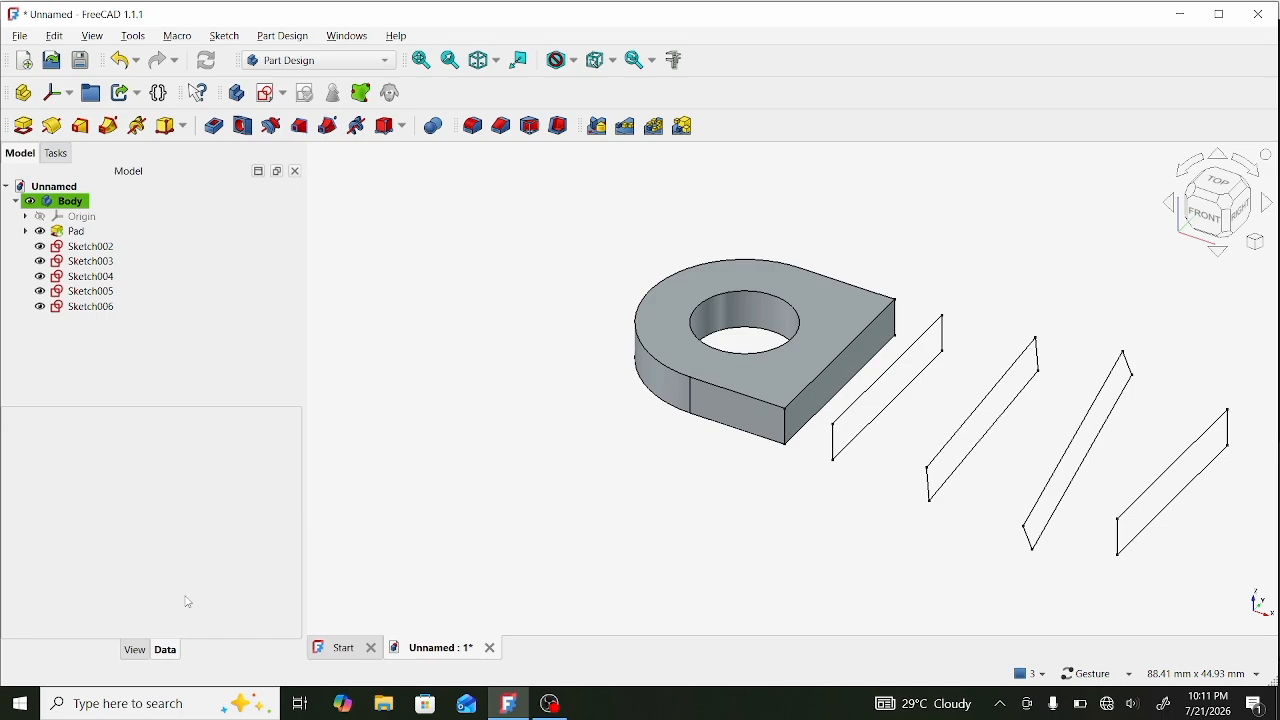
# Twist the fifth rectangle sketch in its plane by setting its attachment angle to 90°.
pyautogui.click(90, 307)
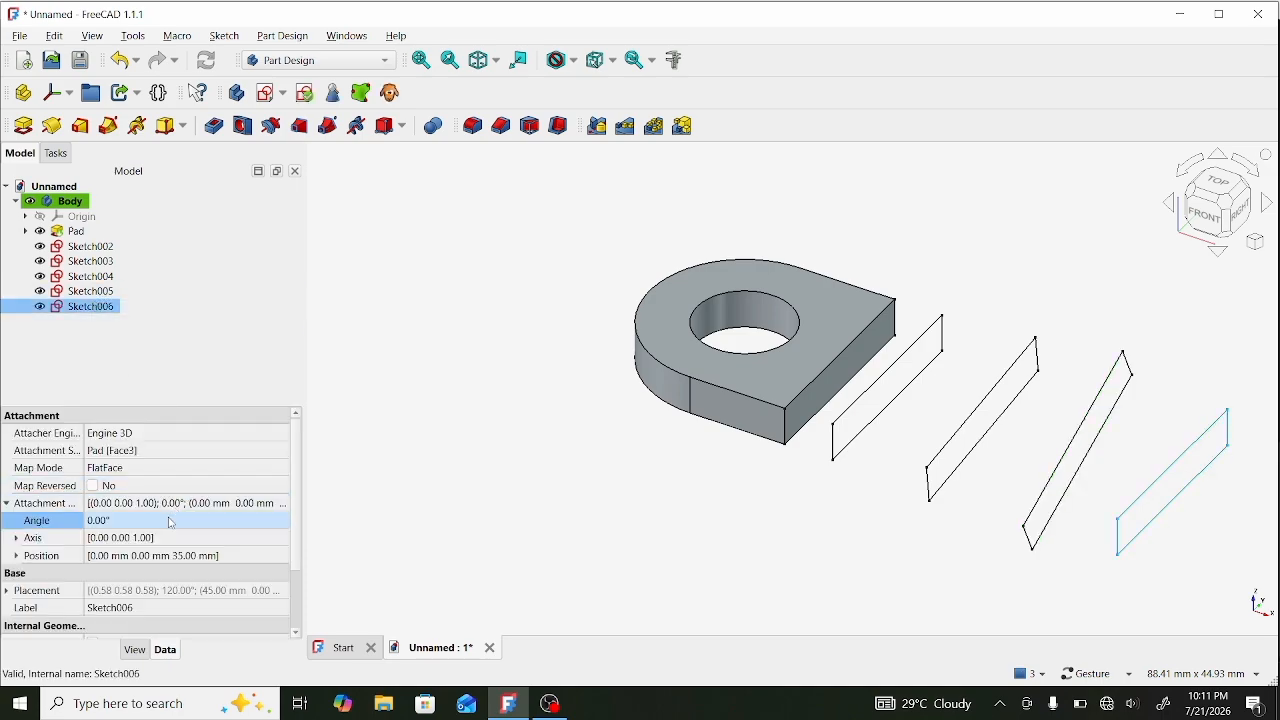
pyautogui.click(170, 519)
pyautogui.scroll(12, 285, 522)
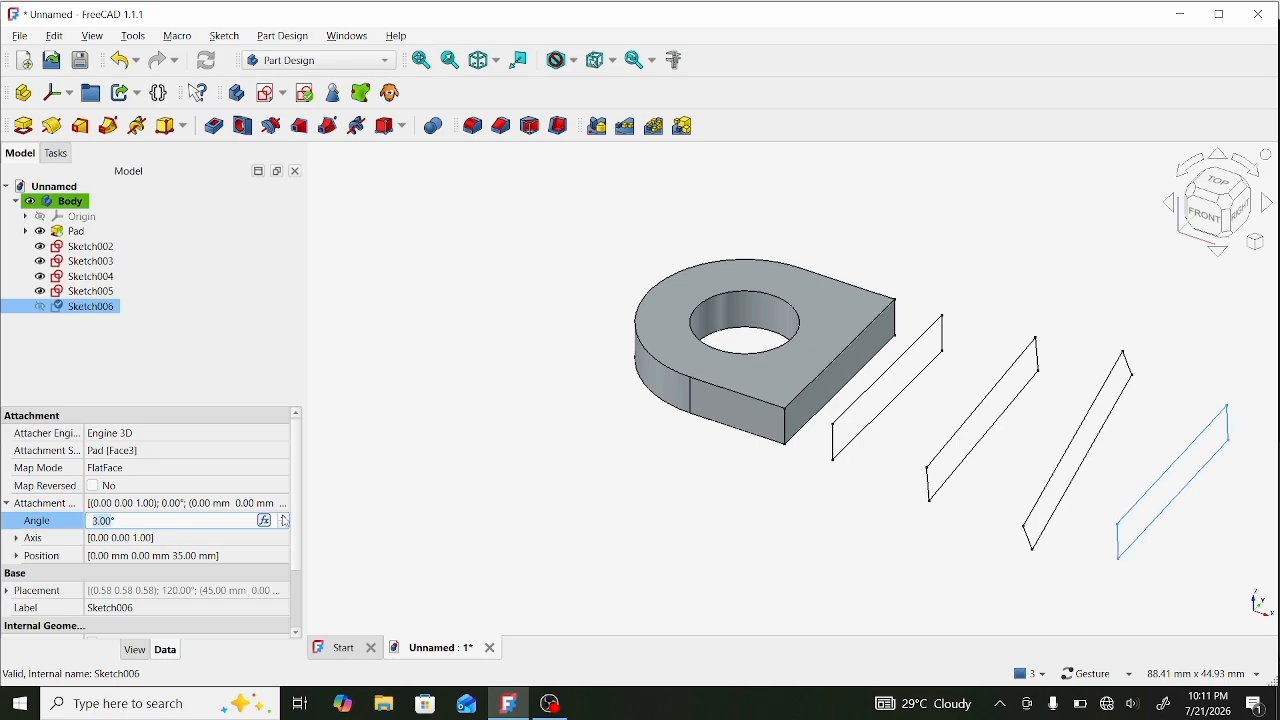
pyautogui.scroll(11, 285, 522)
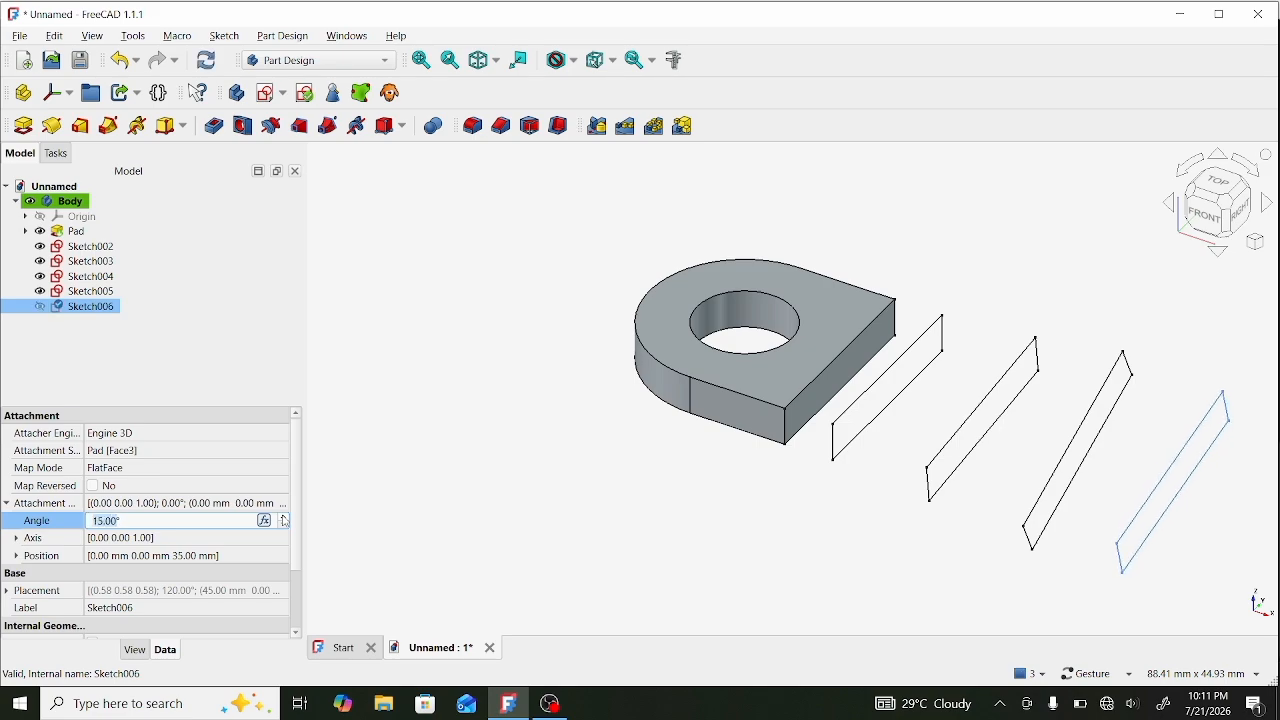
pyautogui.scroll(10, 285, 522)
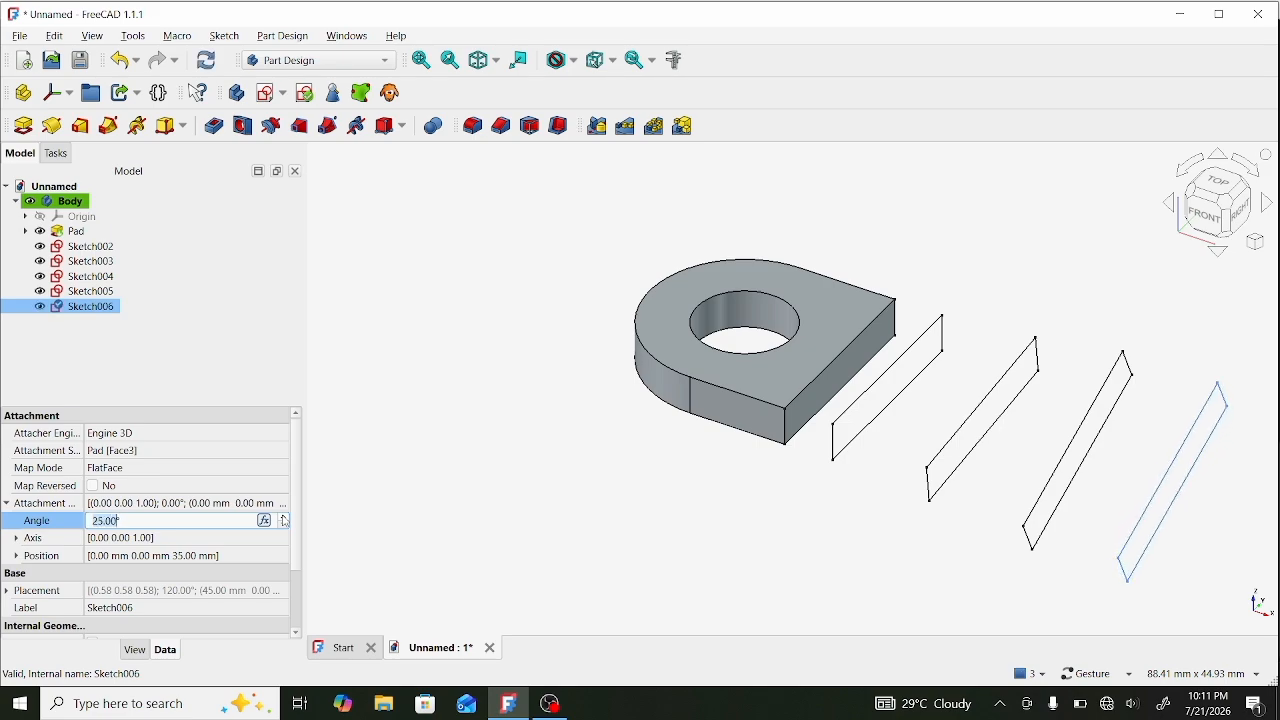
pyautogui.scroll(11, 285, 522)
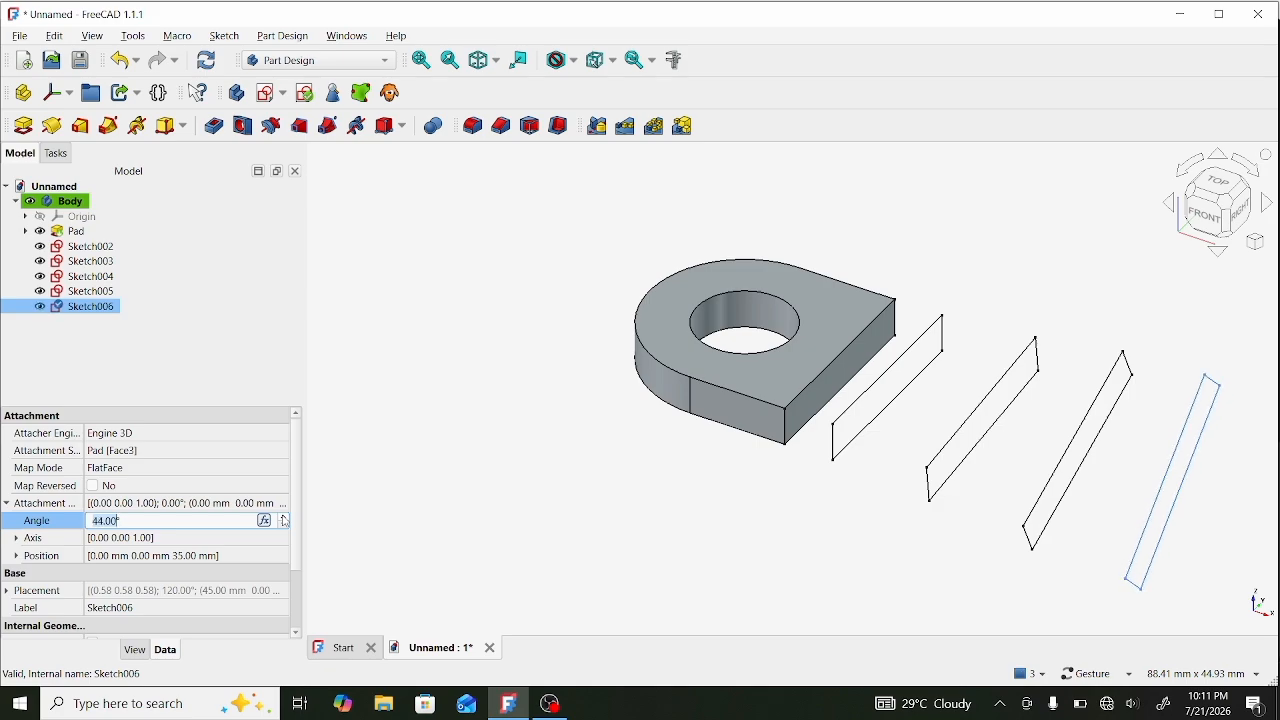
pyautogui.scroll(7, 285, 522)
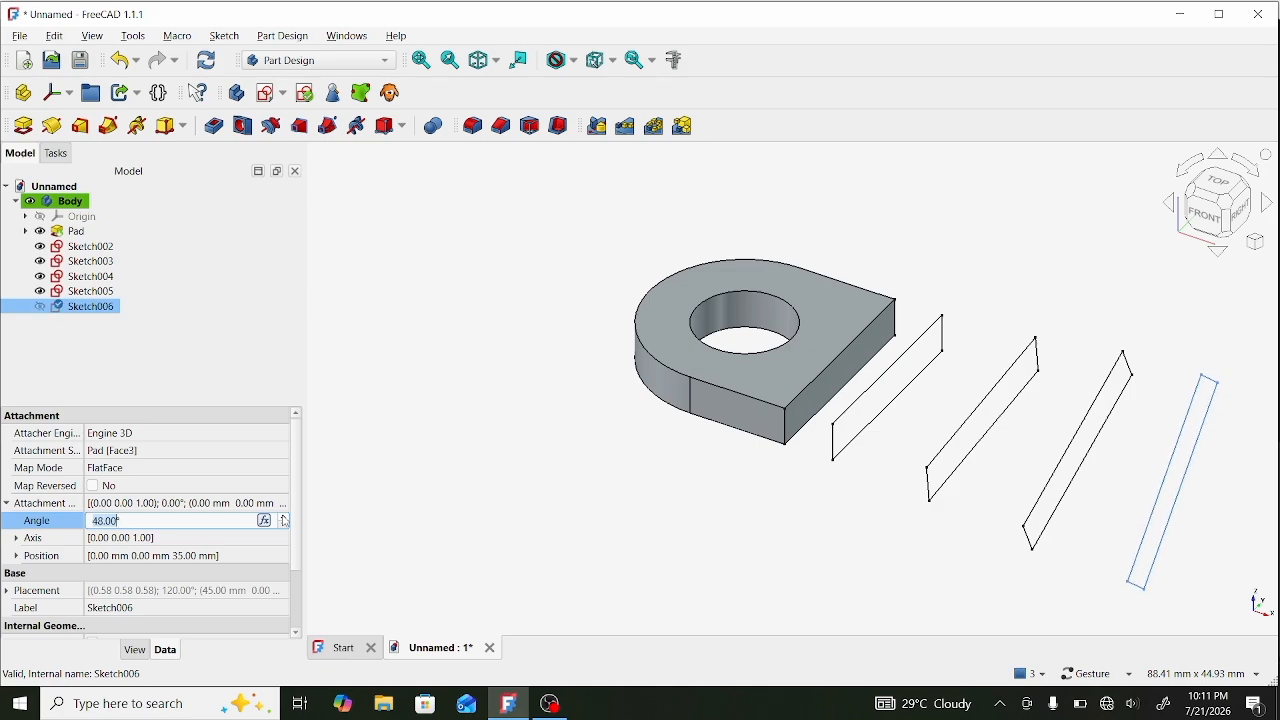
pyautogui.scroll(11, 285, 522)
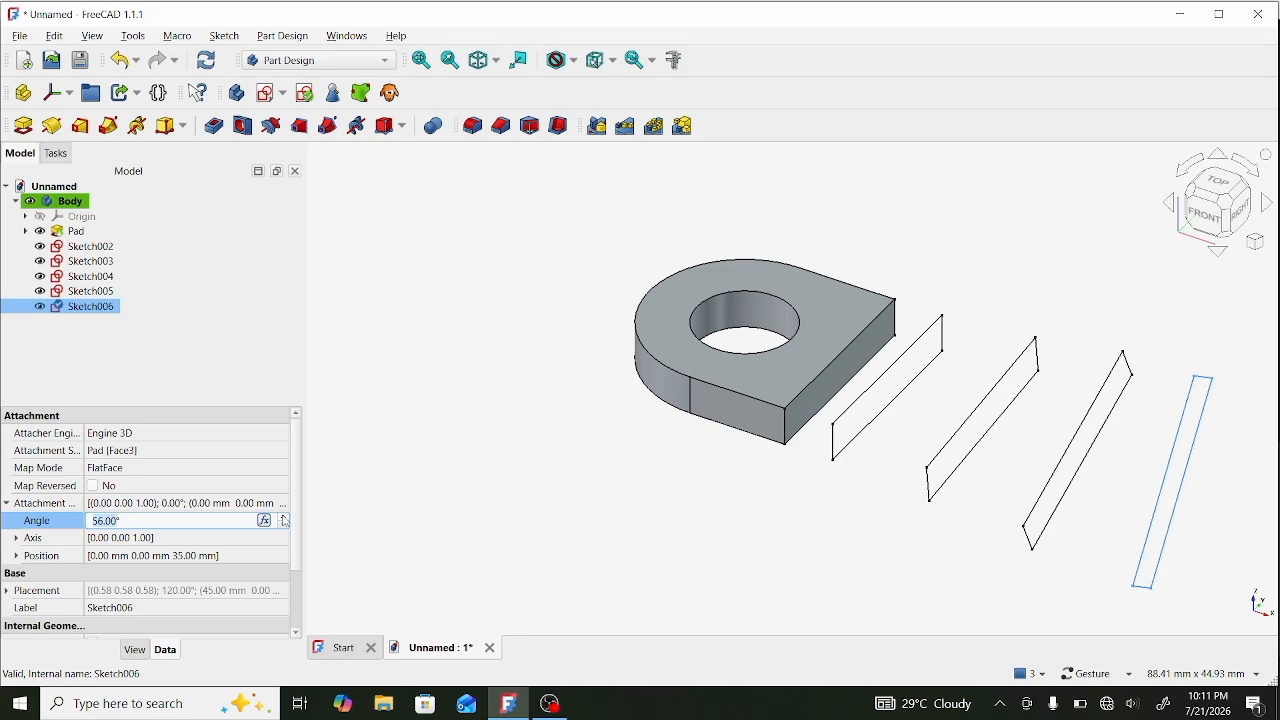
pyautogui.scroll(11, 285, 522)
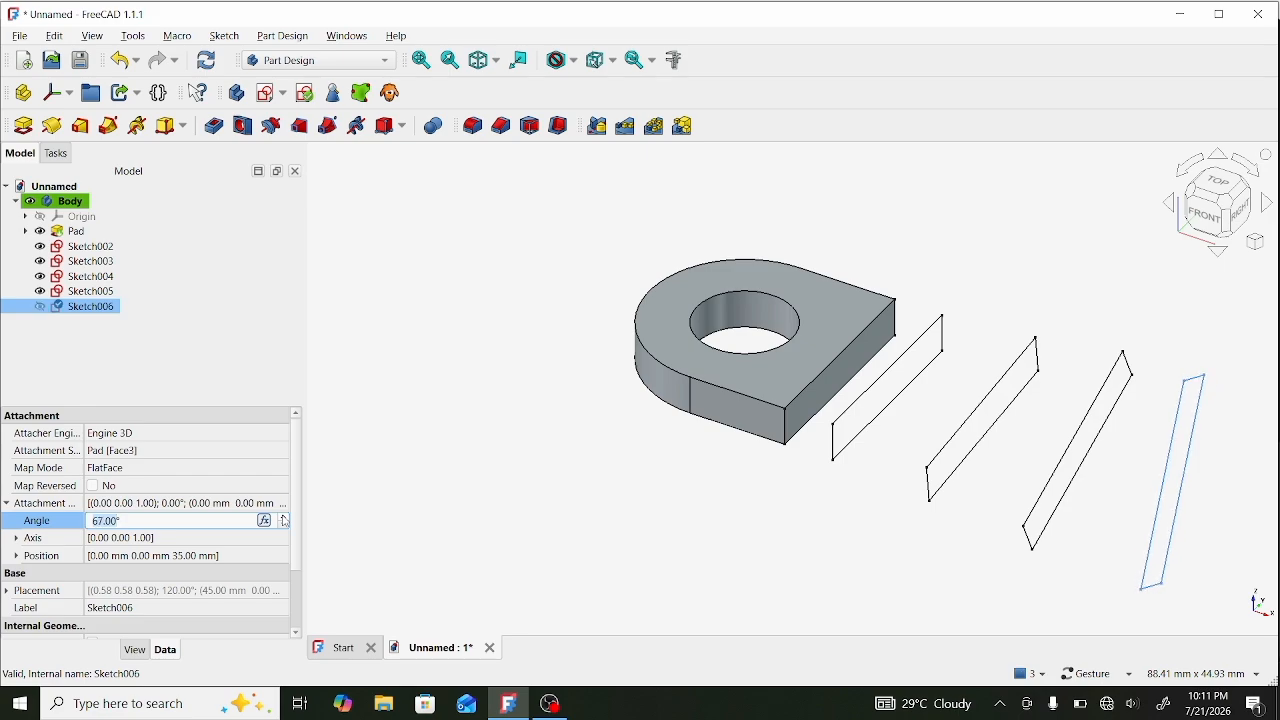
pyautogui.scroll(11, 285, 522)
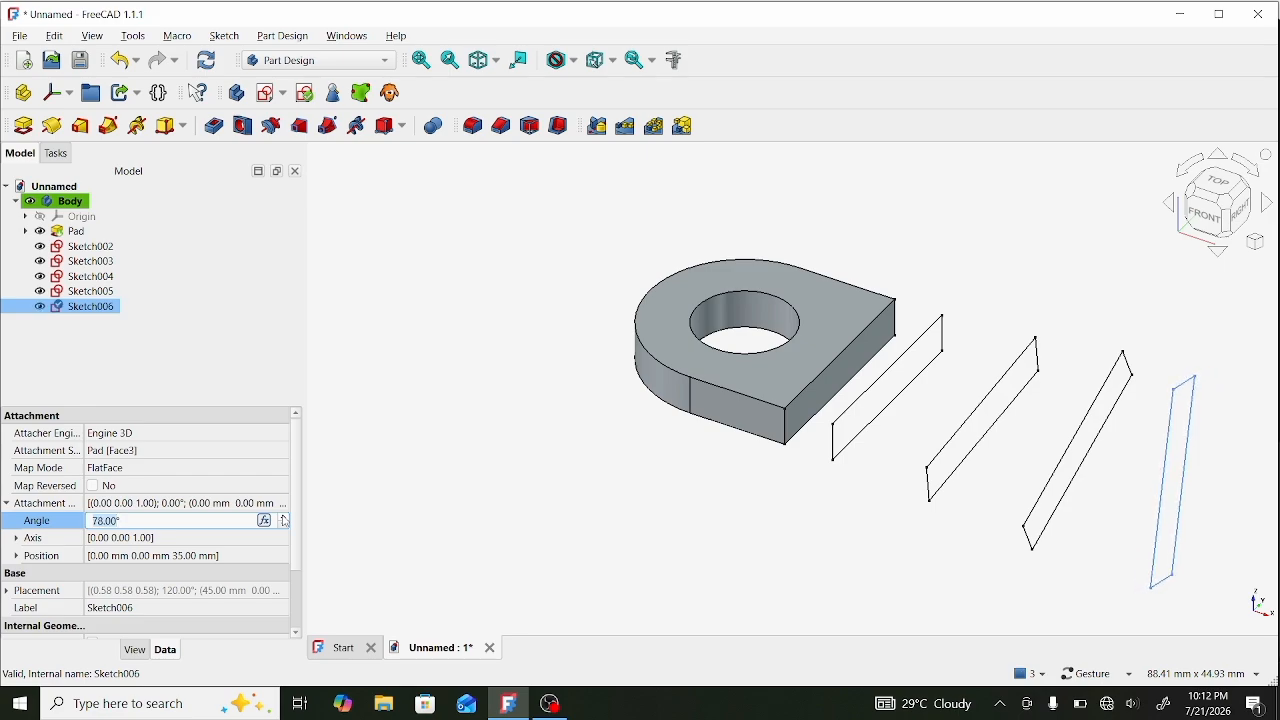
pyautogui.scroll(6, 285, 522)
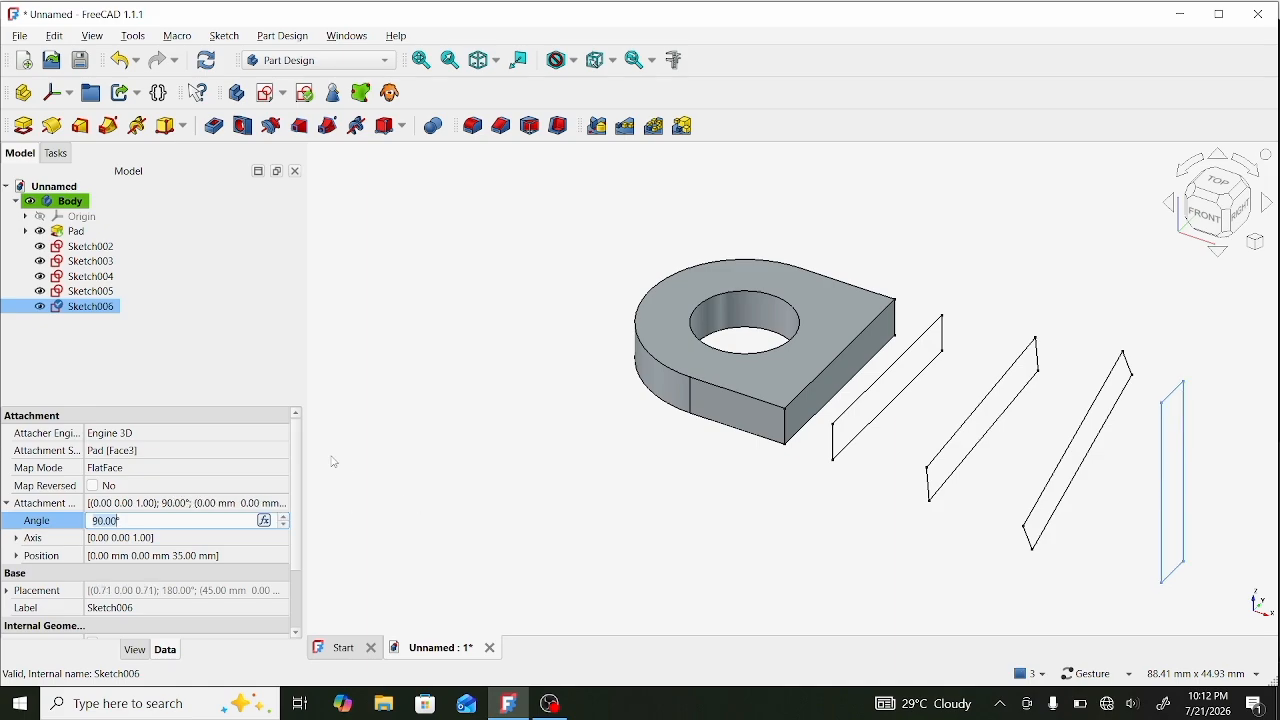
# Increase the twist of the fourth rectangle sketch by setting its attachment angle to 34°.
pyautogui.click(90, 291)
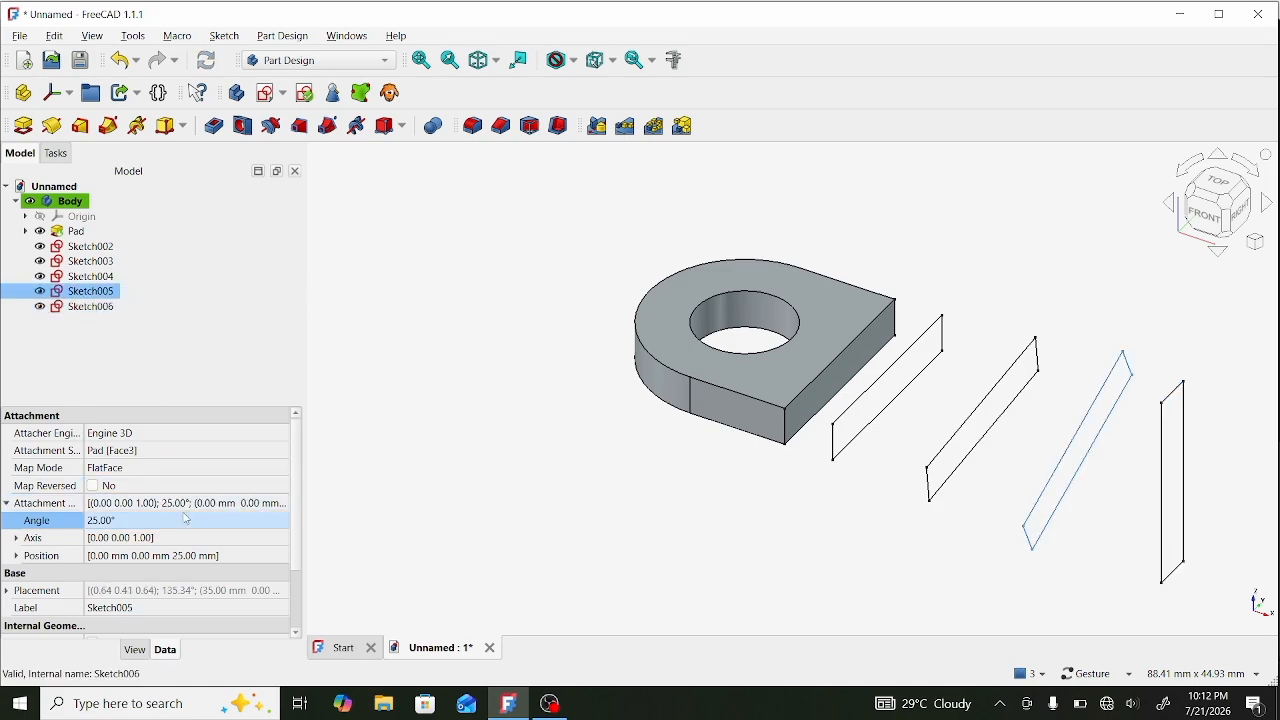
pyautogui.click(186, 520)
pyautogui.scroll(2, 283, 524)
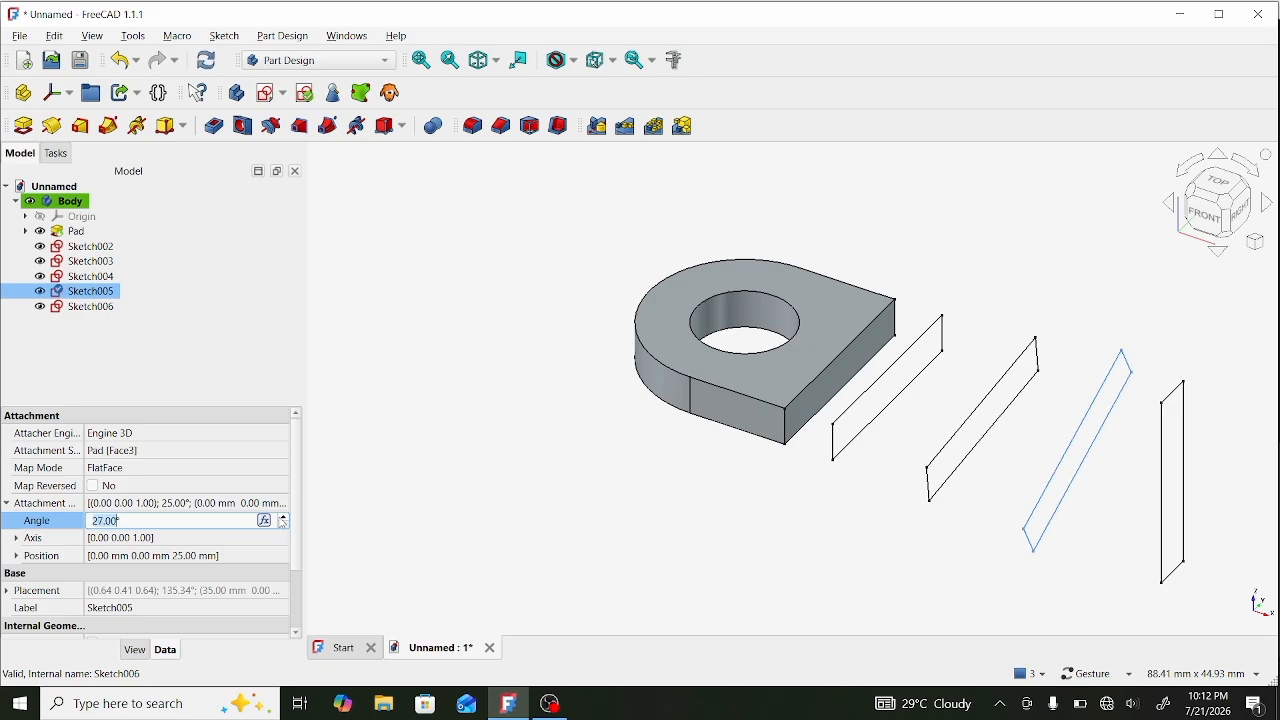
pyautogui.scroll(9, 285, 524)
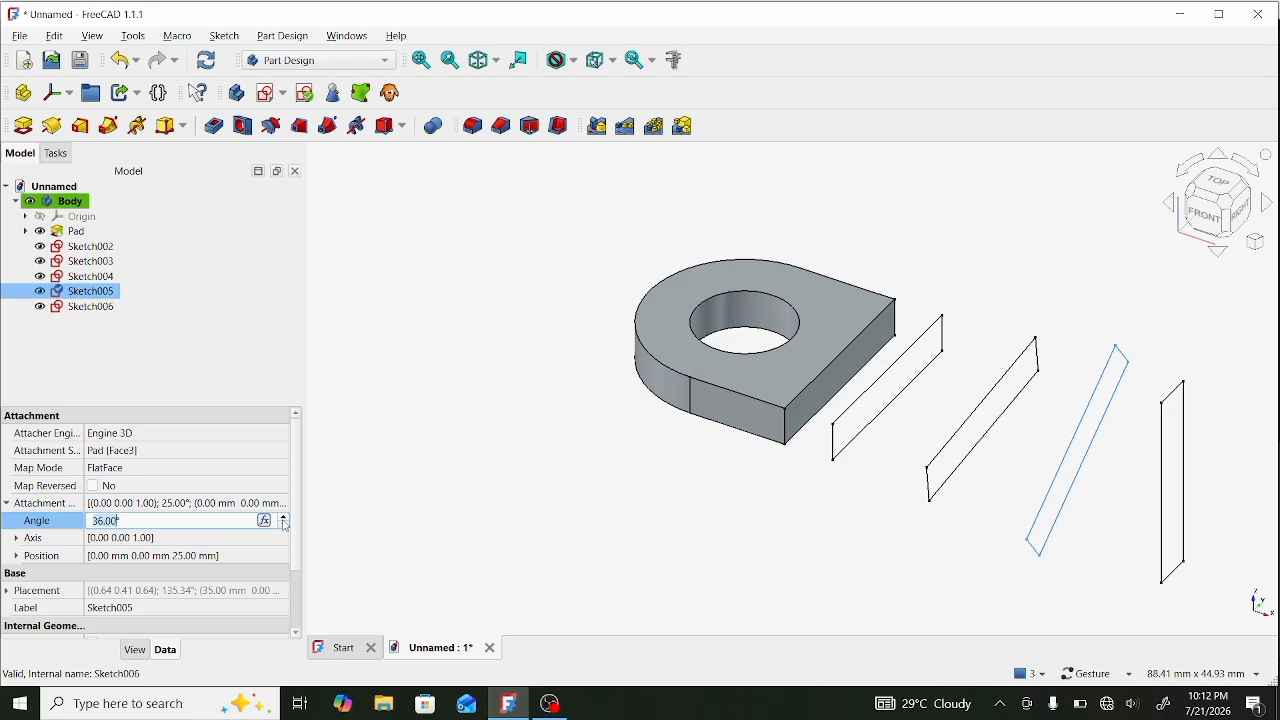
pyautogui.click(285, 527)
pyautogui.click(285, 528)
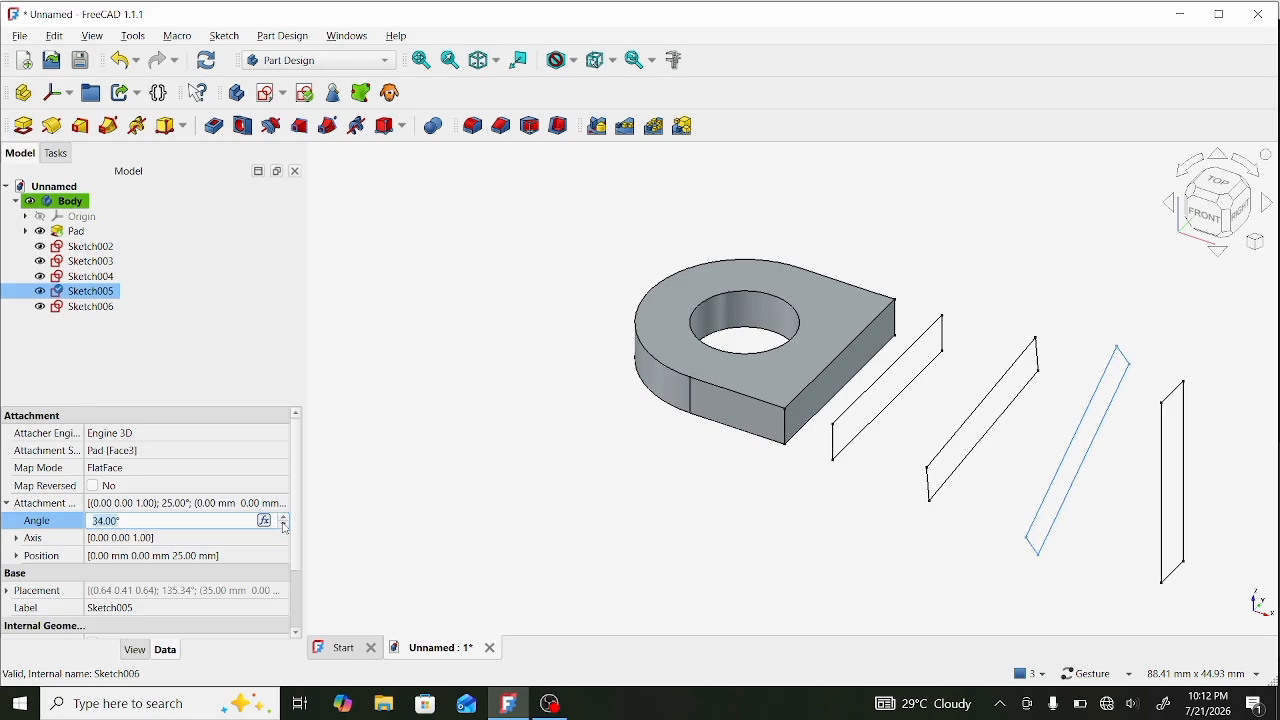
pyautogui.click(426, 469)
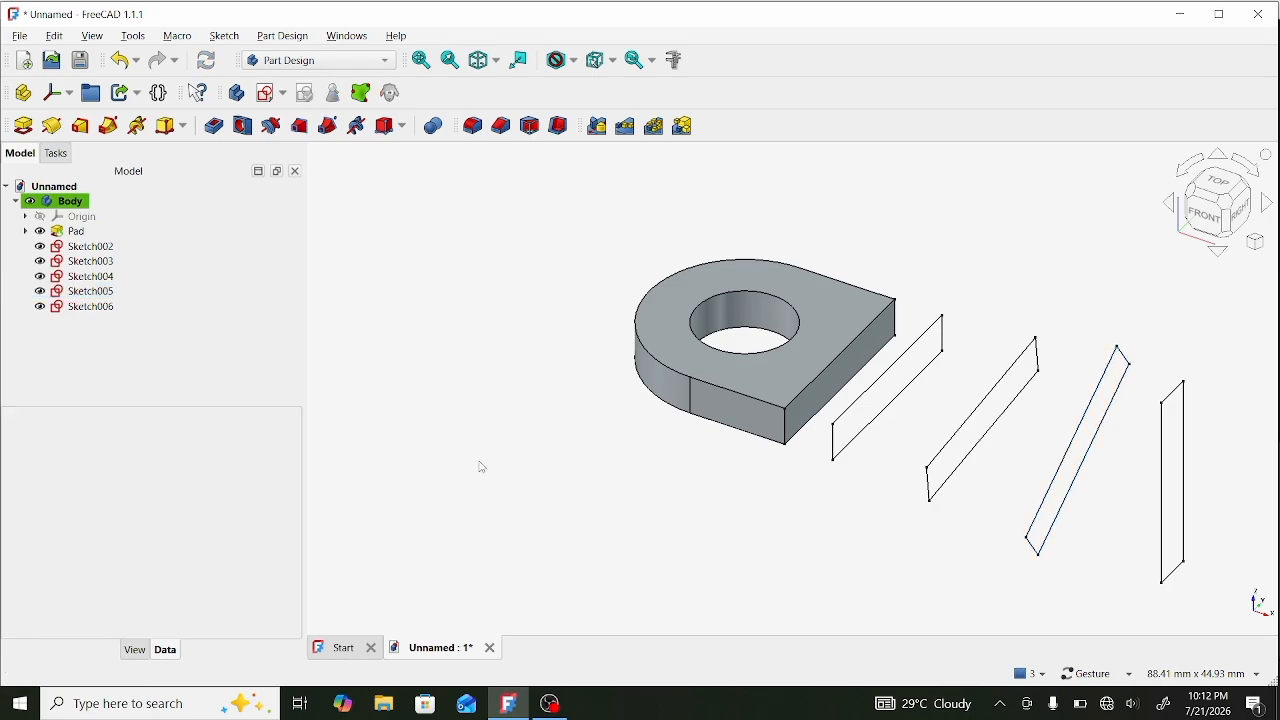
pyautogui.scroll(-1, 482, 467)
pyautogui.rightClick(137, 247)
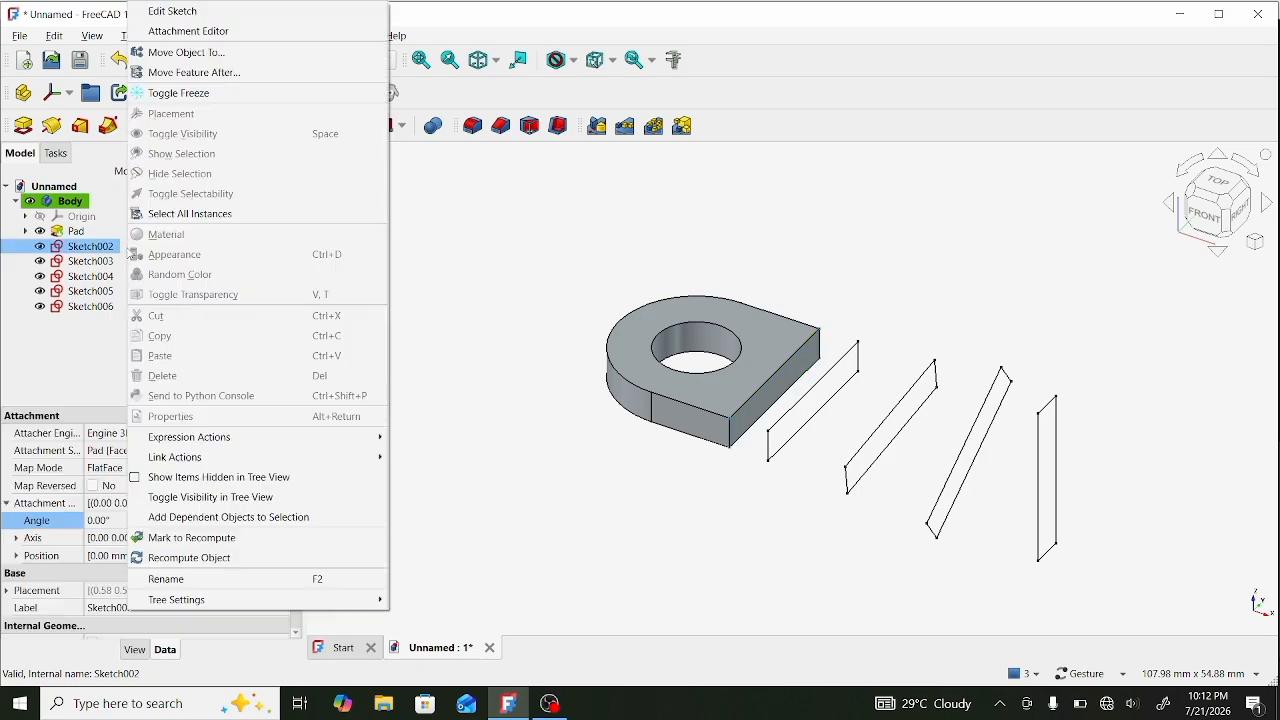
pyautogui.click(126, 249)
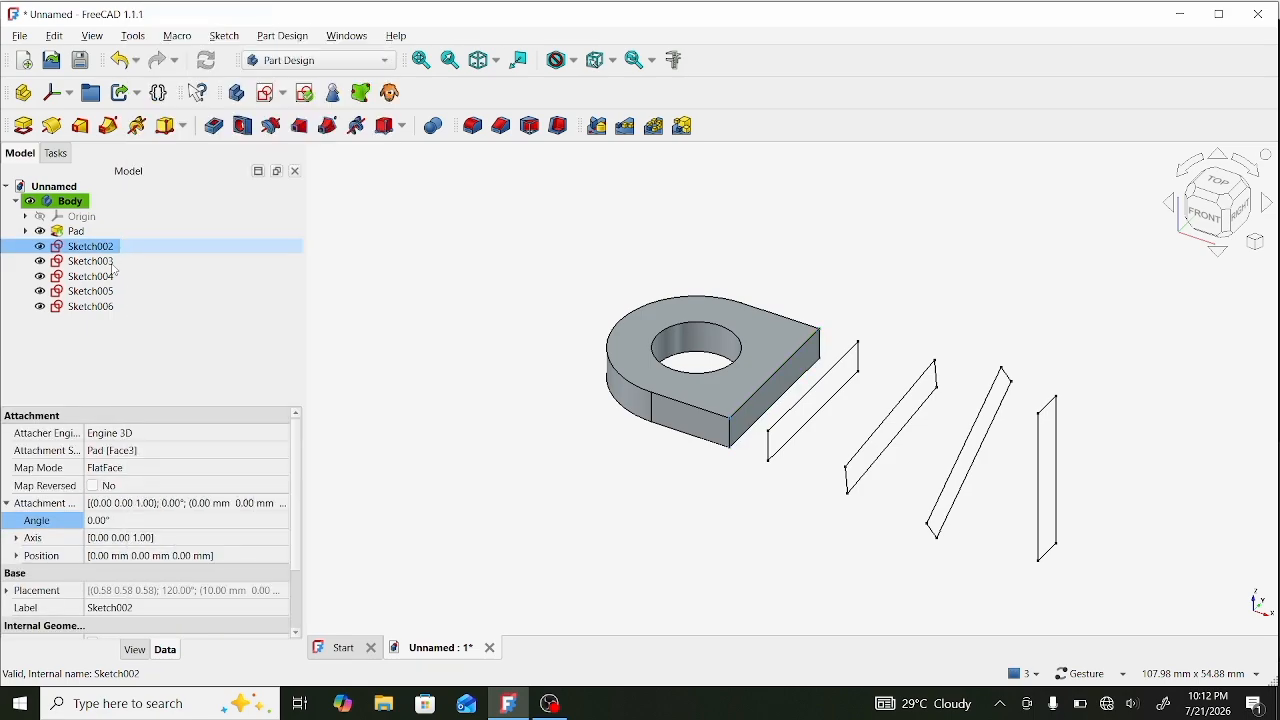
pyautogui.doubleClick(111, 265)
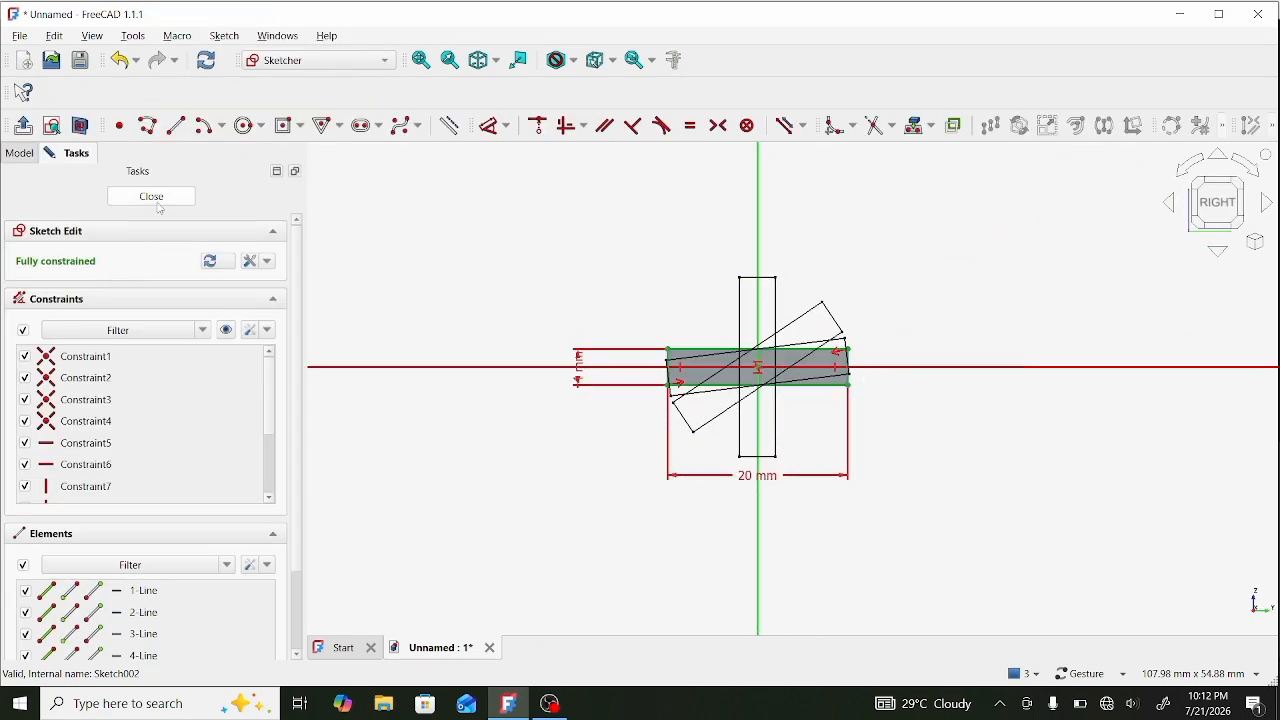
pyautogui.click(152, 197)
# Create an additive loft from the first rectangle sketch on the end face through the other four rectangle sketches in order.
pyautogui.click(100, 249)
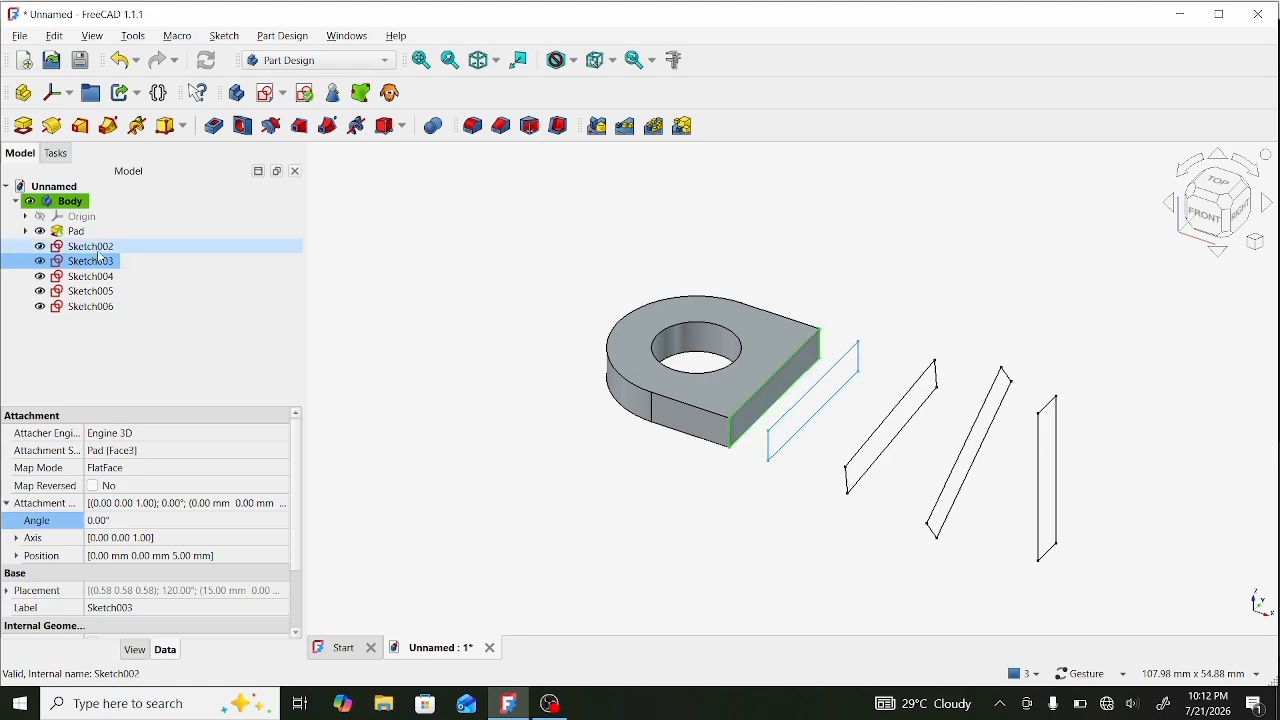
pyautogui.keyDown('ctrl'); pyautogui.moveTo(101, 259); pyautogui.dragTo(116, 268); pyautogui.keyUp('ctrl')
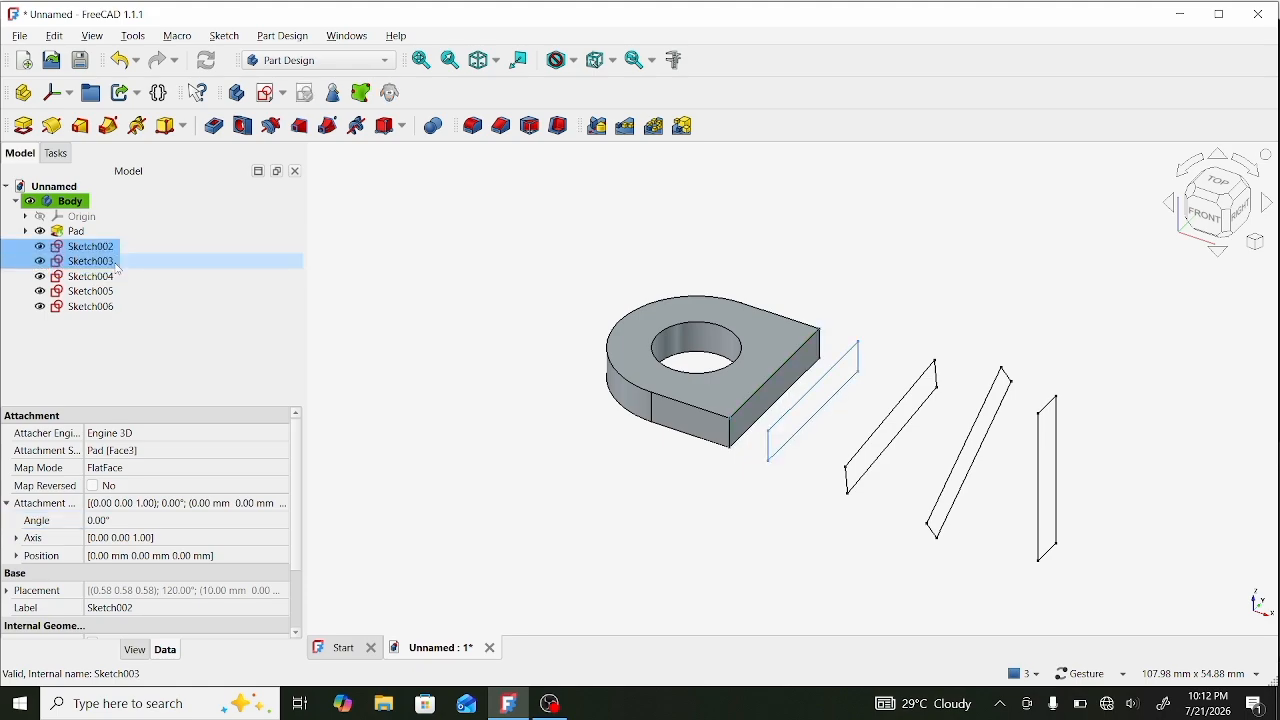
pyautogui.keyDown('ctrl'); pyautogui.click(106, 278); pyautogui.keyUp('ctrl')
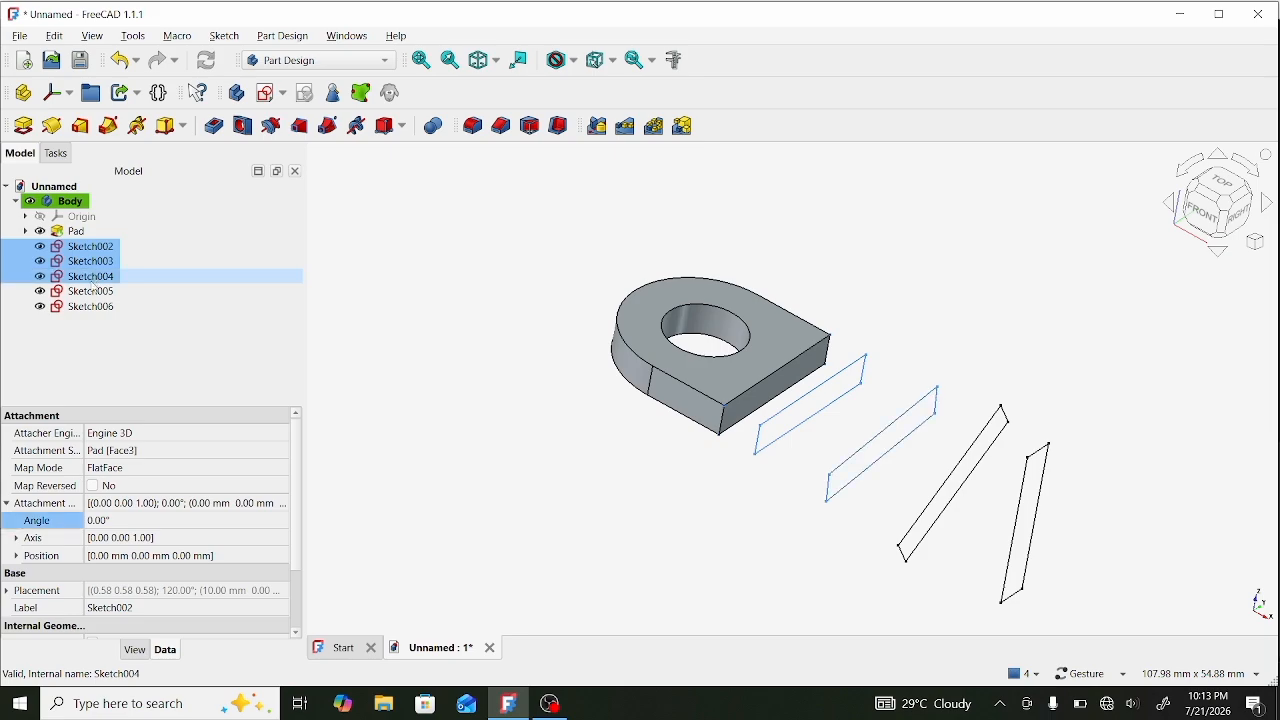
pyautogui.keyDown('ctrl'); pyautogui.click(100, 291); pyautogui.keyUp('ctrl')
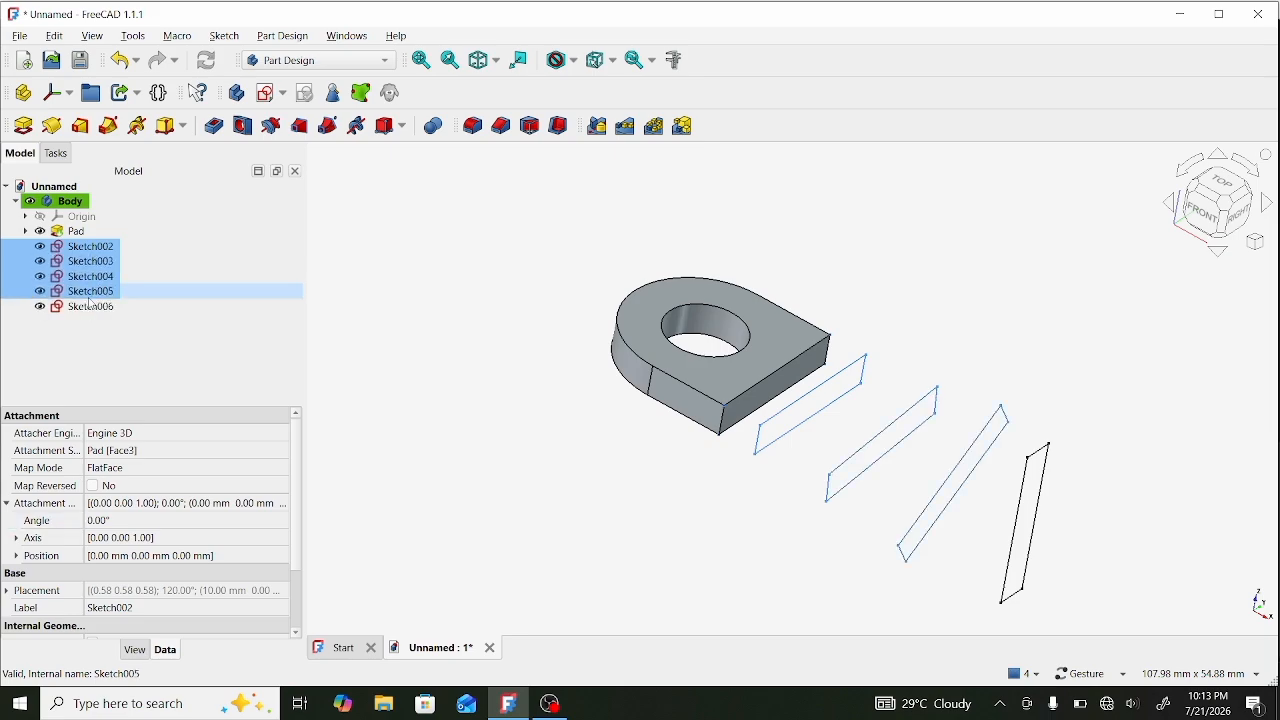
pyautogui.keyDown('ctrl'); pyautogui.click(91, 305); pyautogui.keyUp('ctrl')
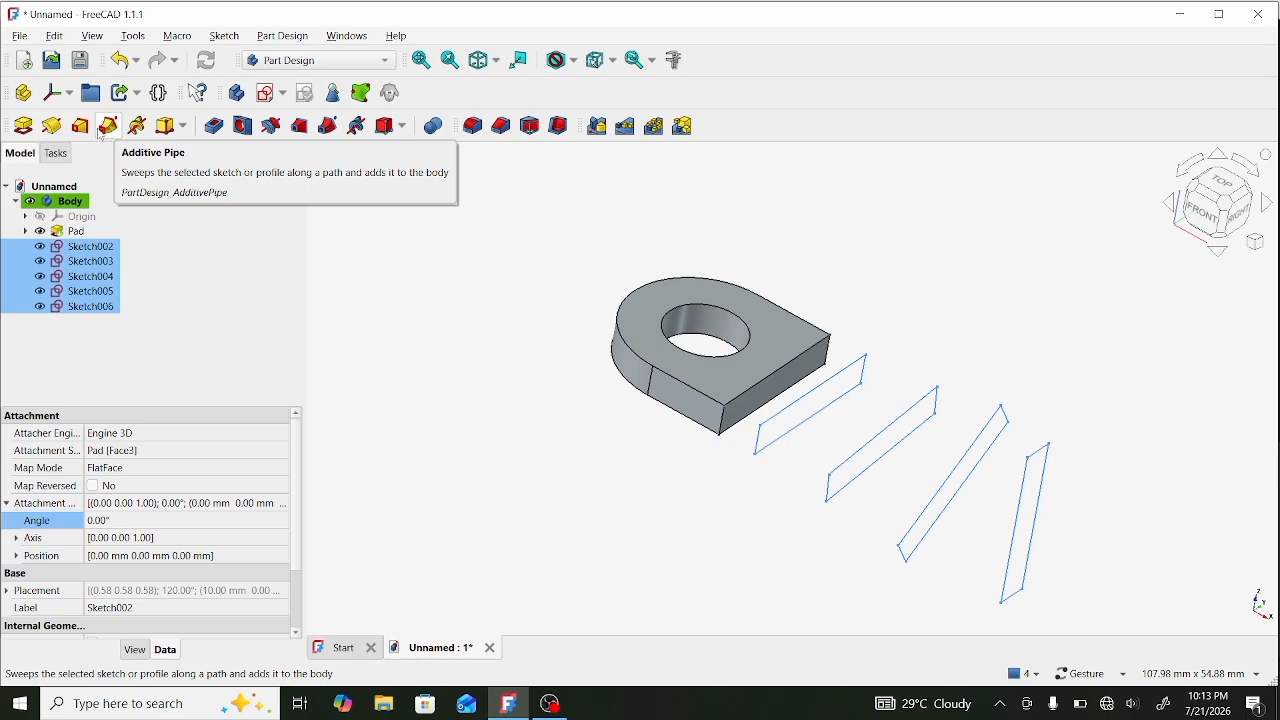
pyautogui.click(91, 133)
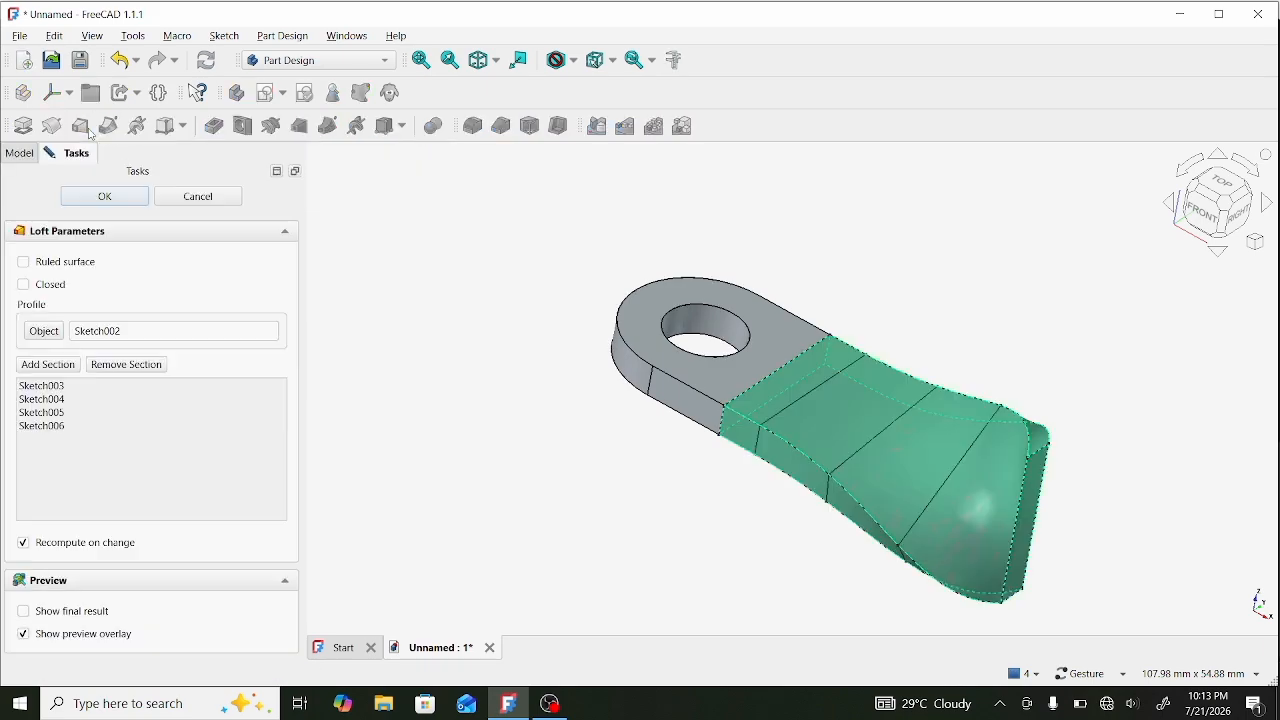
pyautogui.click(104, 197)
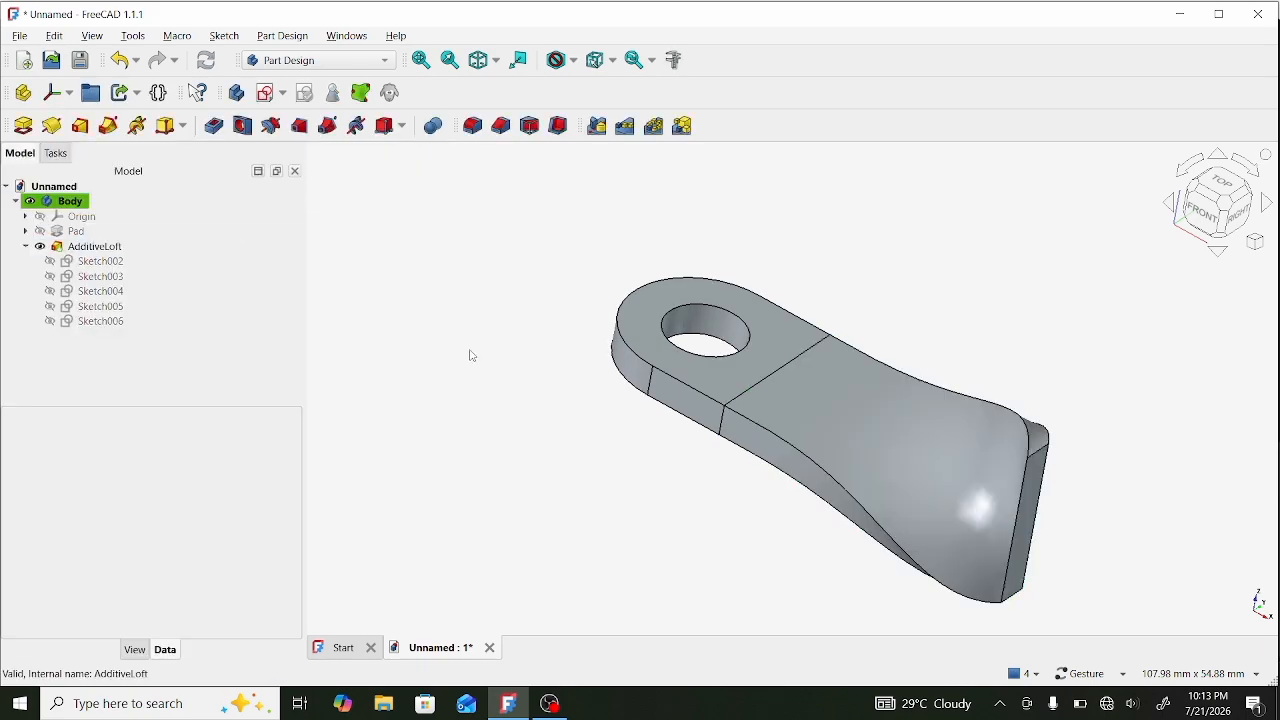
# Increase the twist of the loft's third rectangle sketch by setting its attachment angle to 14°.
pyautogui.moveTo(762, 547); pyautogui.dragTo(838, 522)
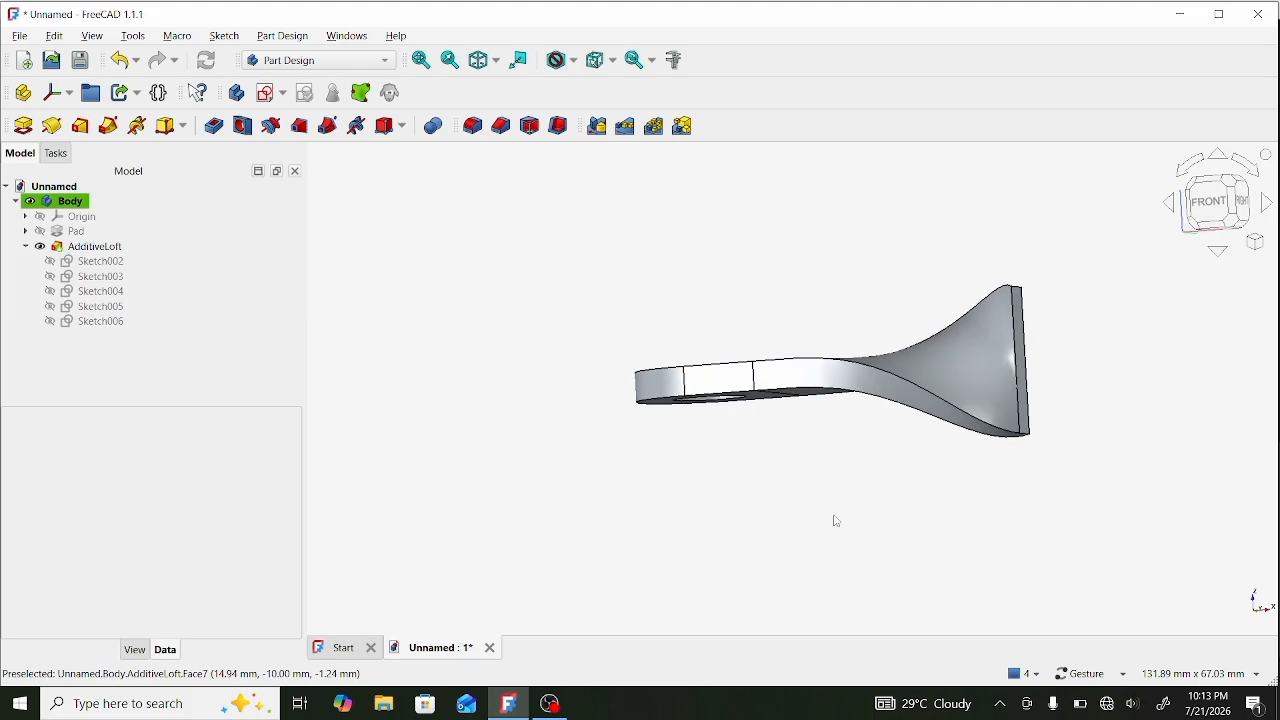
pyautogui.press('0')
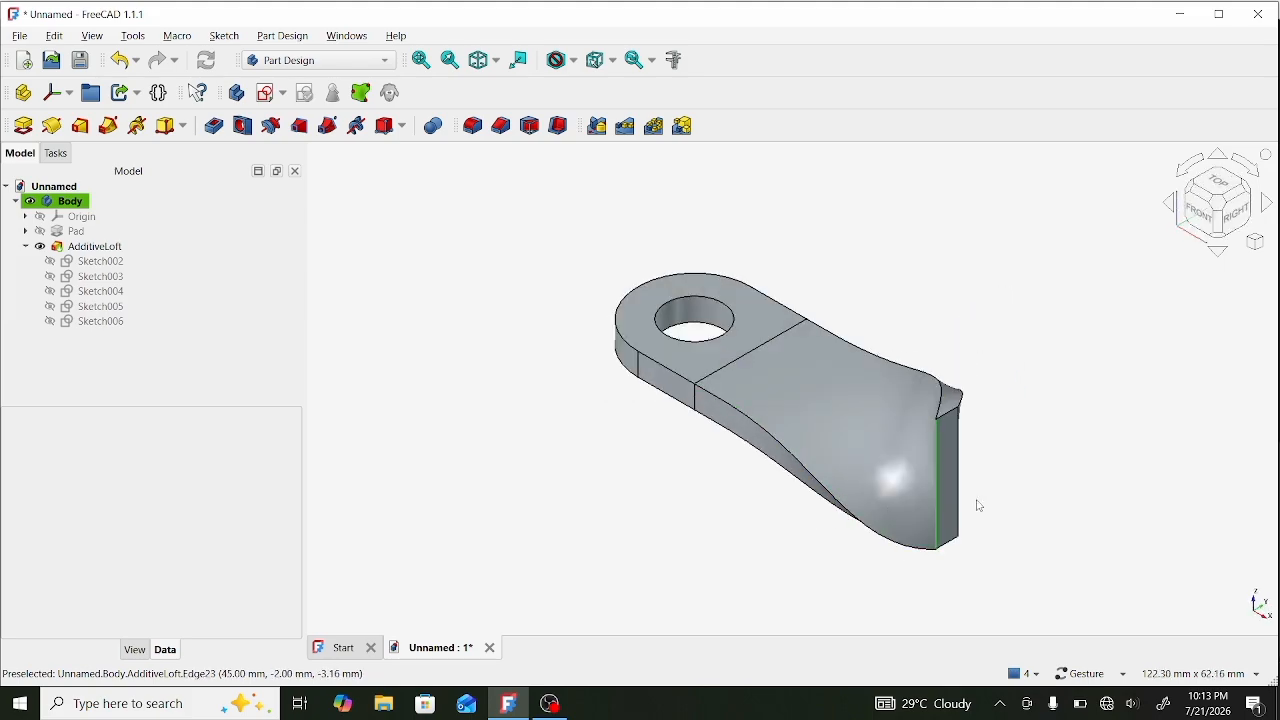
pyautogui.moveTo(1087, 509)
pyautogui.mouseDown()
pyautogui.moveTo(951, 517)
pyautogui.moveTo(966, 514)
pyautogui.moveTo(831, 549)
pyautogui.moveTo(946, 546)
pyautogui.moveTo(1128, 485)
pyautogui.moveTo(1134, 369)
pyautogui.moveTo(1063, 354)
pyautogui.moveTo(1083, 323)
pyautogui.moveTo(1069, 277)
pyautogui.moveTo(1169, 333)
pyautogui.moveTo(832, 366)
pyautogui.mouseUp()
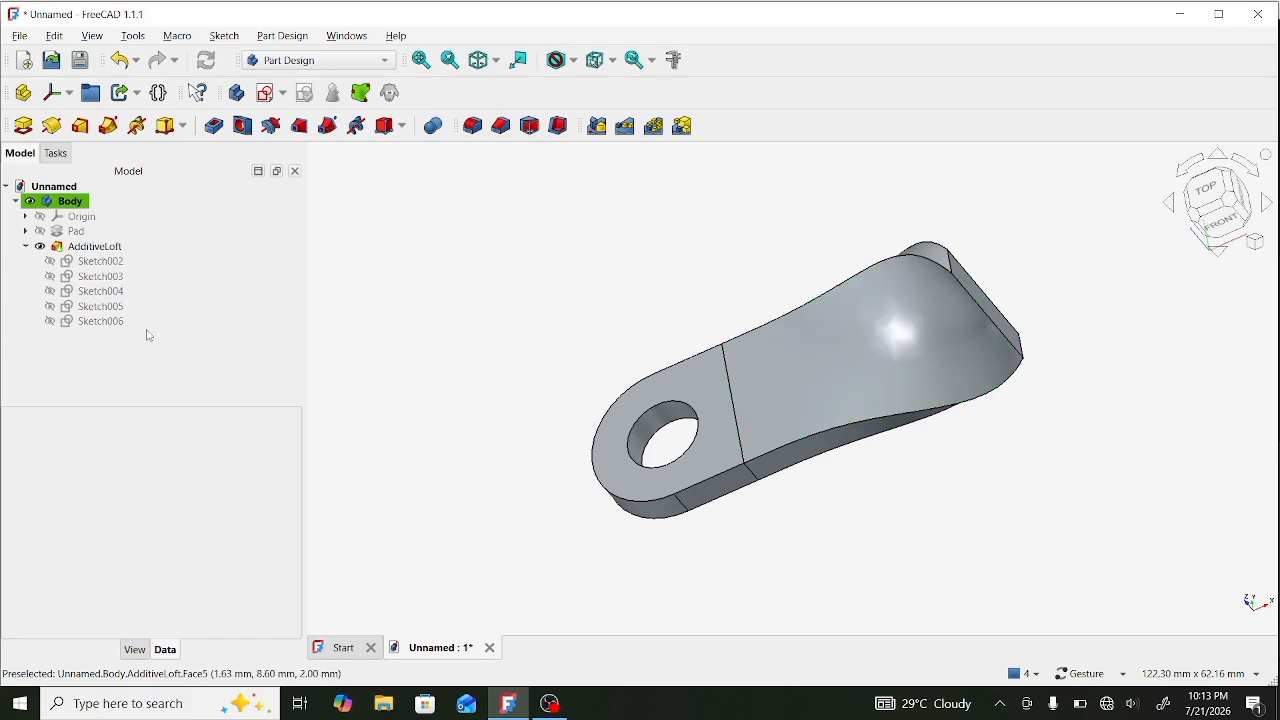
pyautogui.click(115, 294)
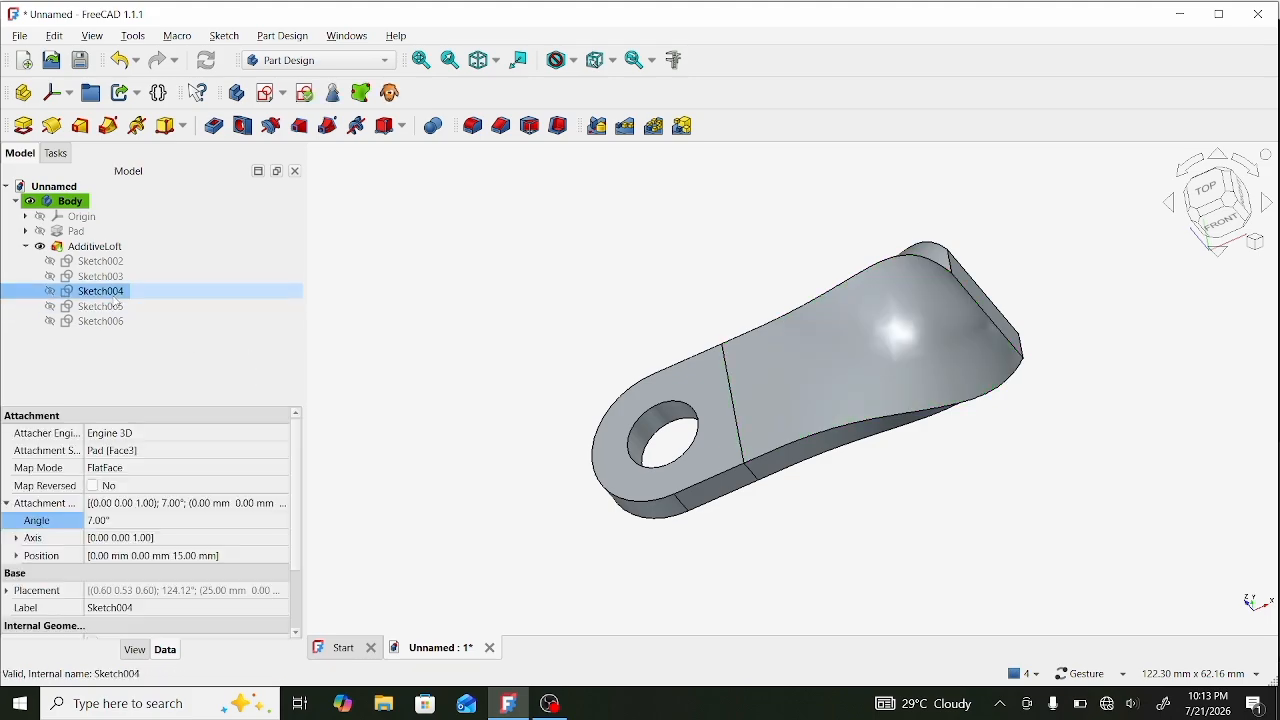
pyautogui.click(117, 525)
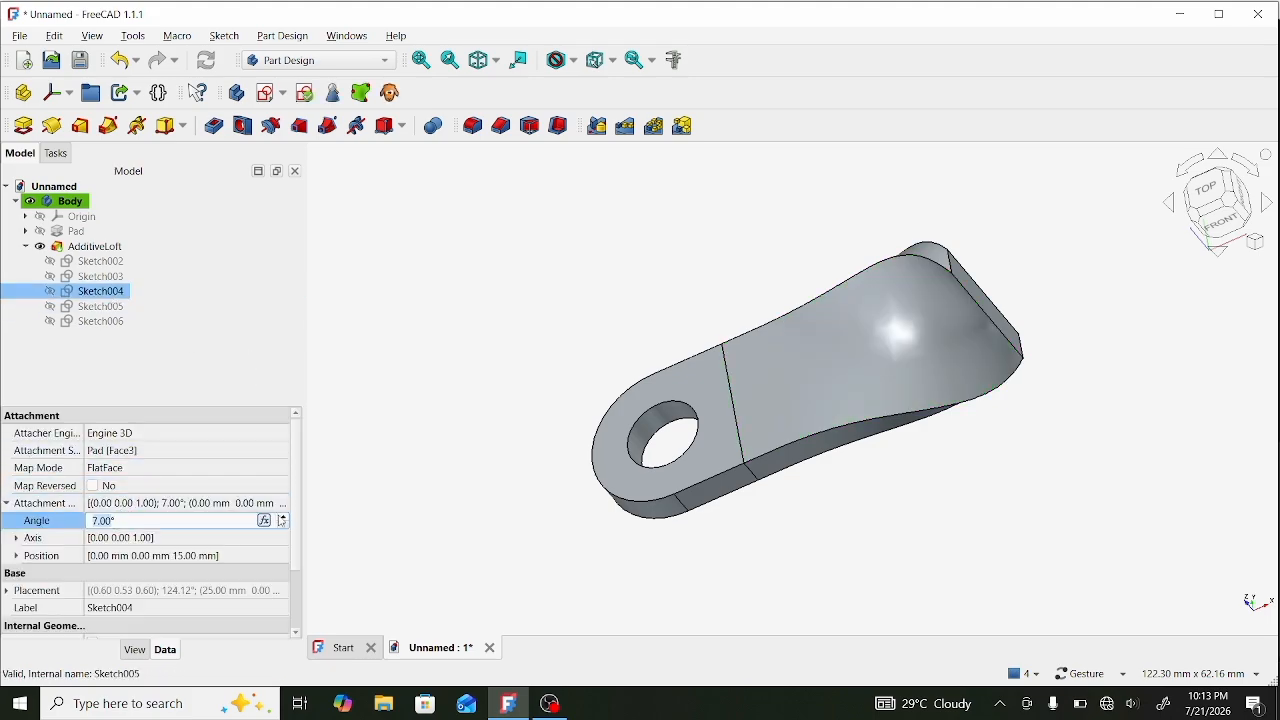
pyautogui.click(284, 517)
pyautogui.click(284, 517)
pyautogui.click(414, 499)
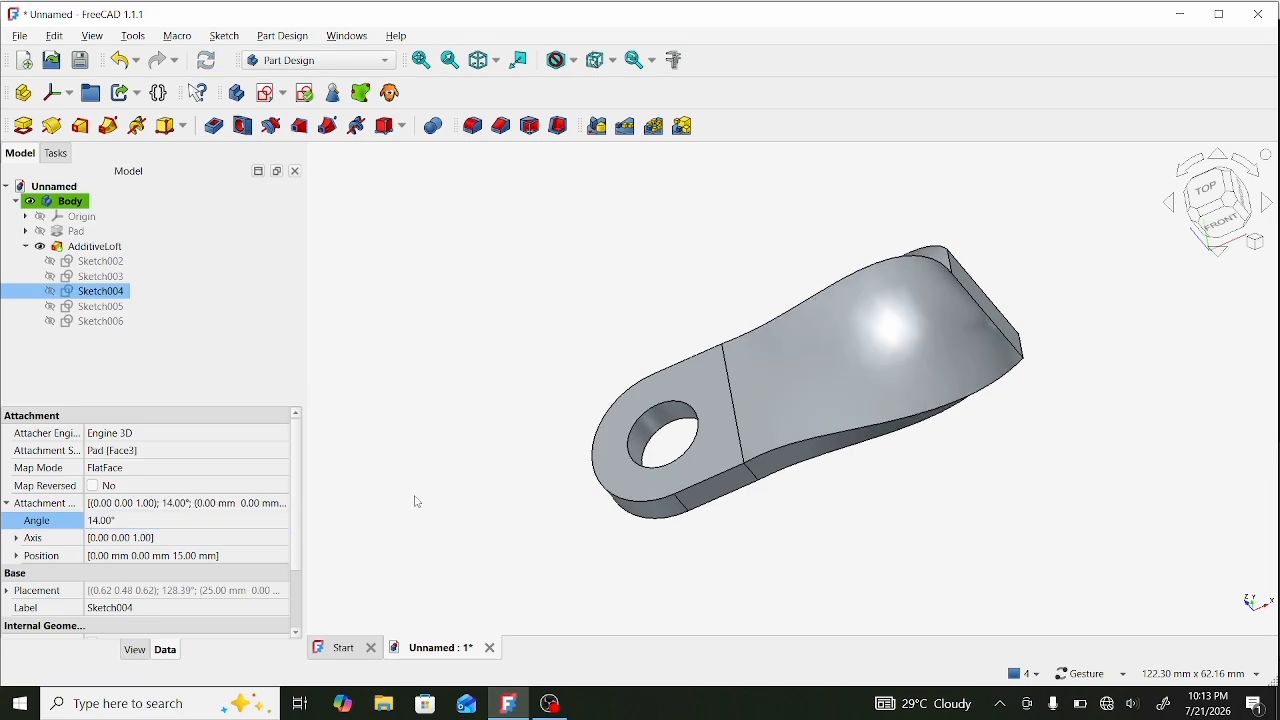
# Reduce the twist of the loft's fourth rectangle sketch by setting its attachment angle to 20°.
pyautogui.moveTo(414, 499)
pyautogui.mouseDown()
pyautogui.moveTo(433, 438)
pyautogui.moveTo(468, 426)
pyautogui.mouseUp()
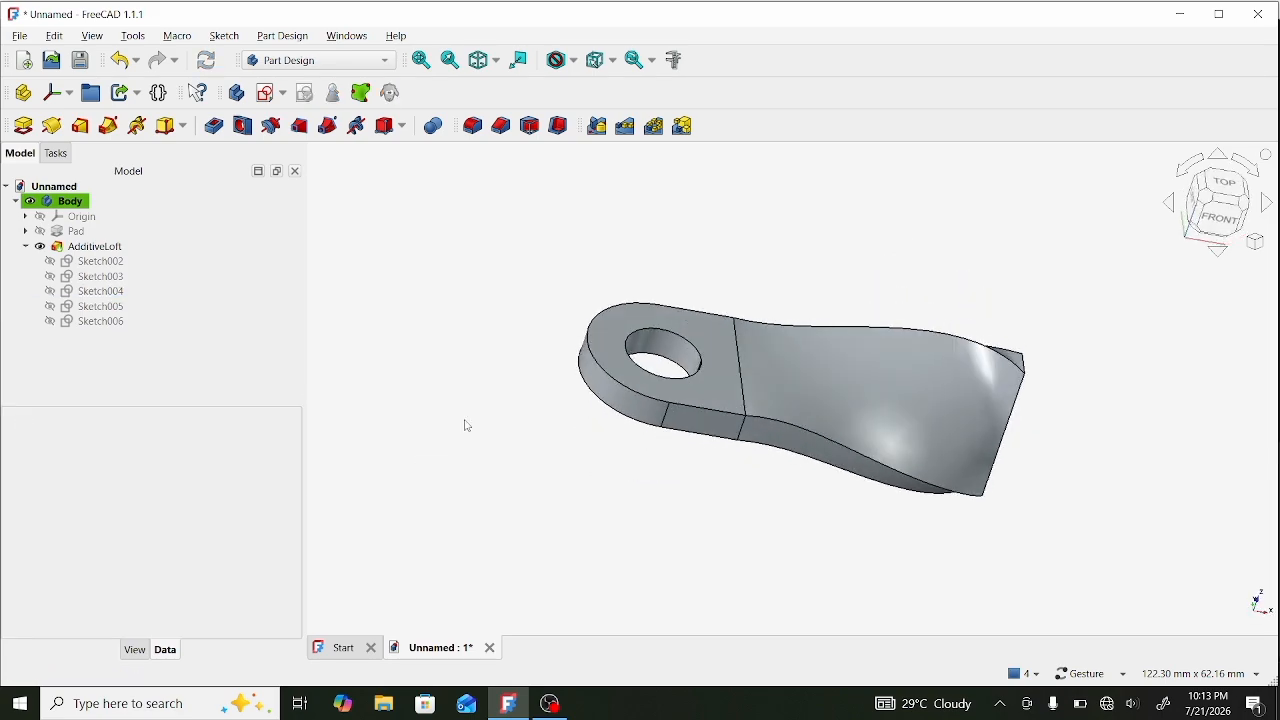
pyautogui.press('0')
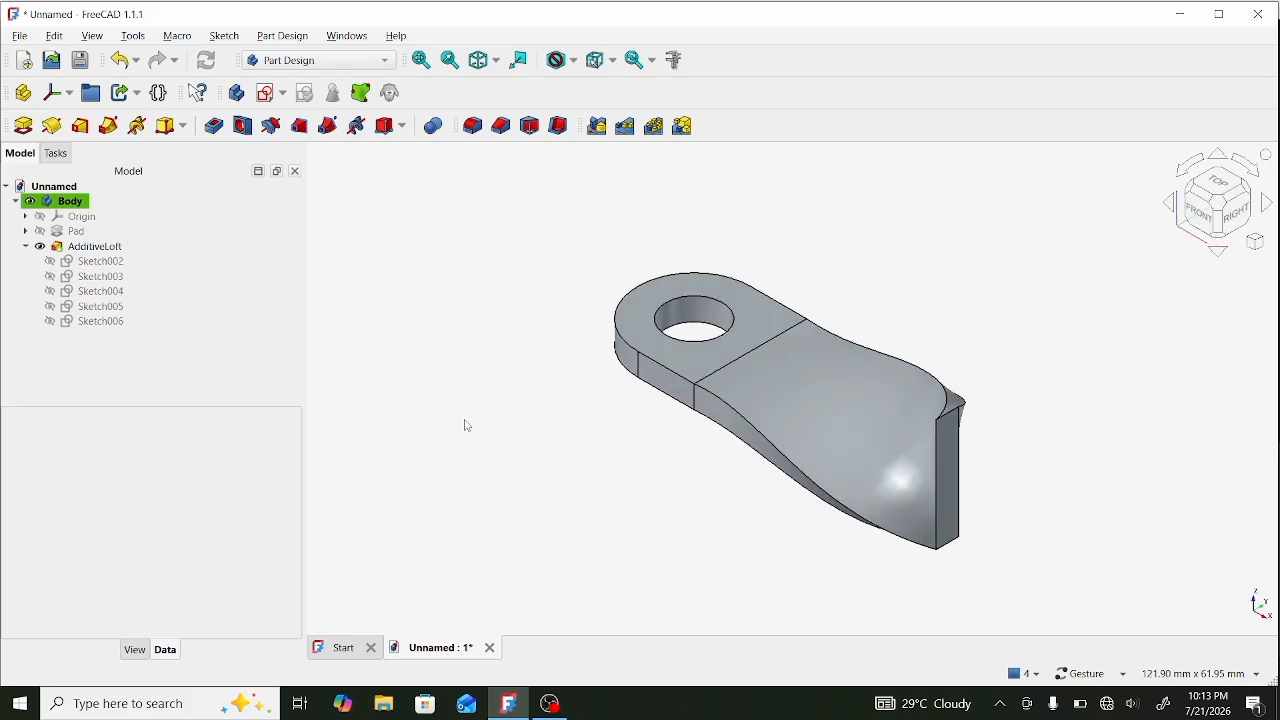
pyautogui.click(72, 296)
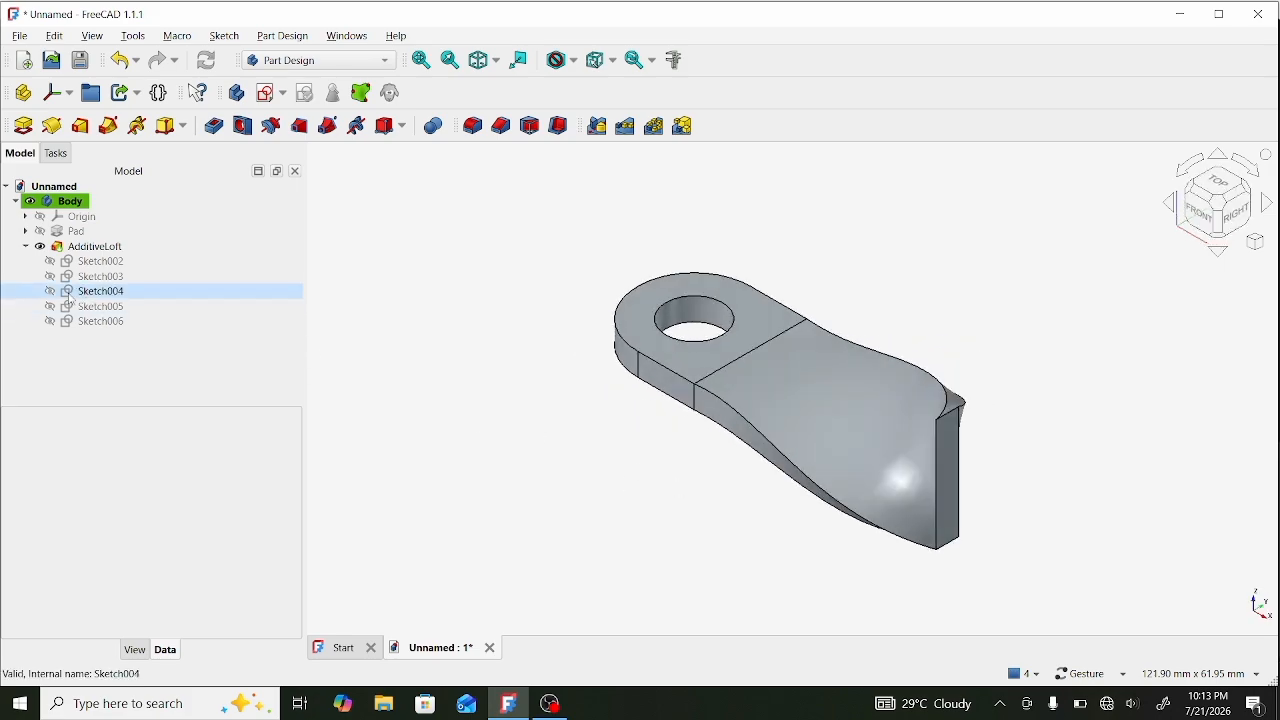
pyautogui.click(82, 306)
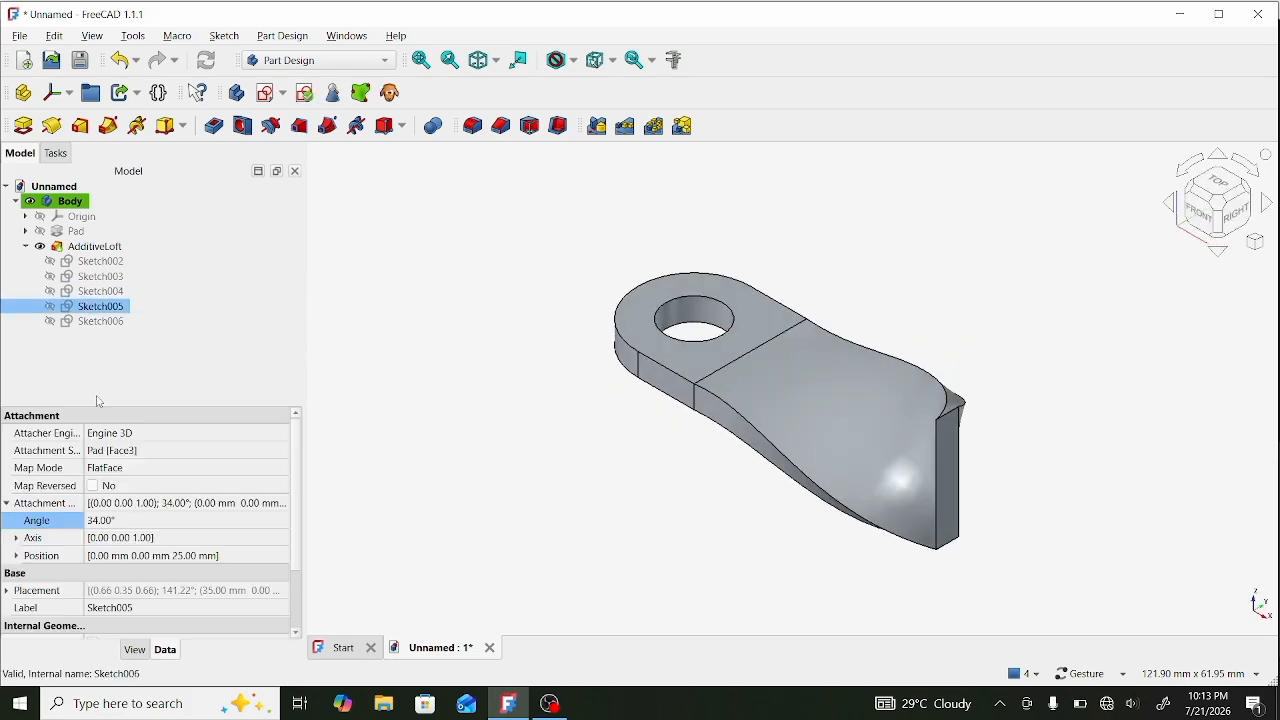
pyautogui.click(136, 524)
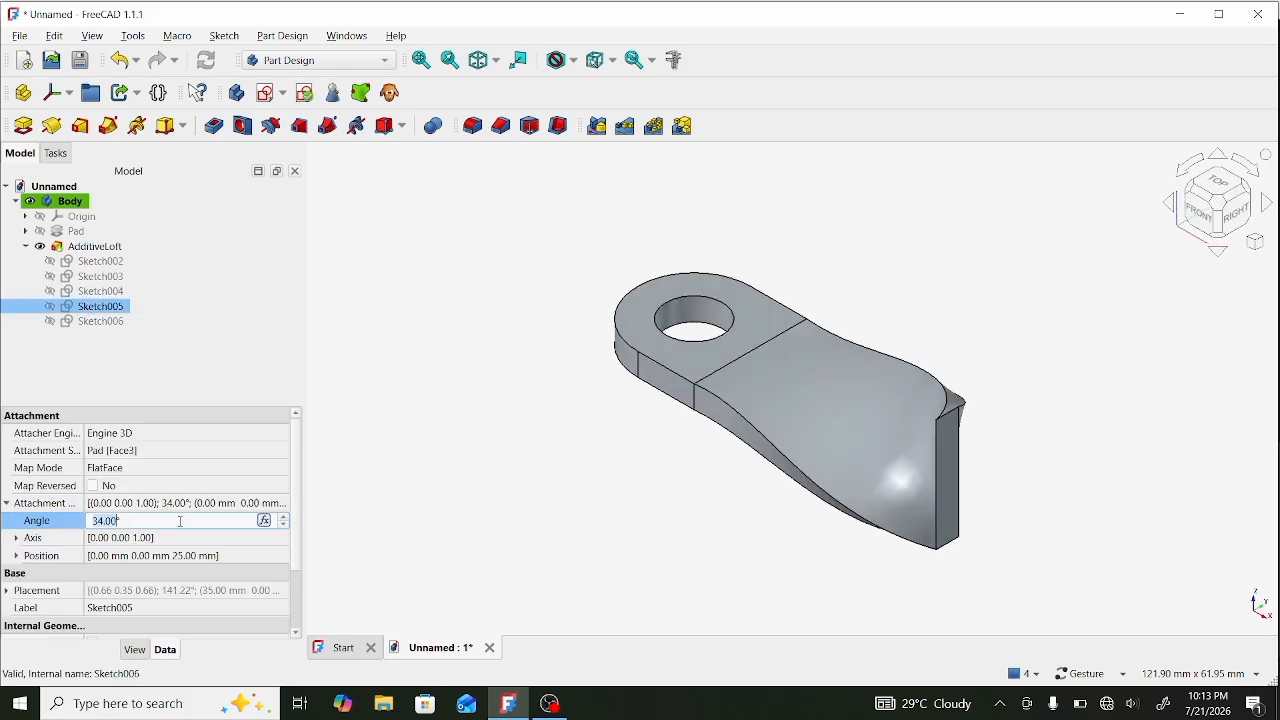
pyautogui.click(286, 529)
pyautogui.click(286, 529)
pyautogui.click(404, 497)
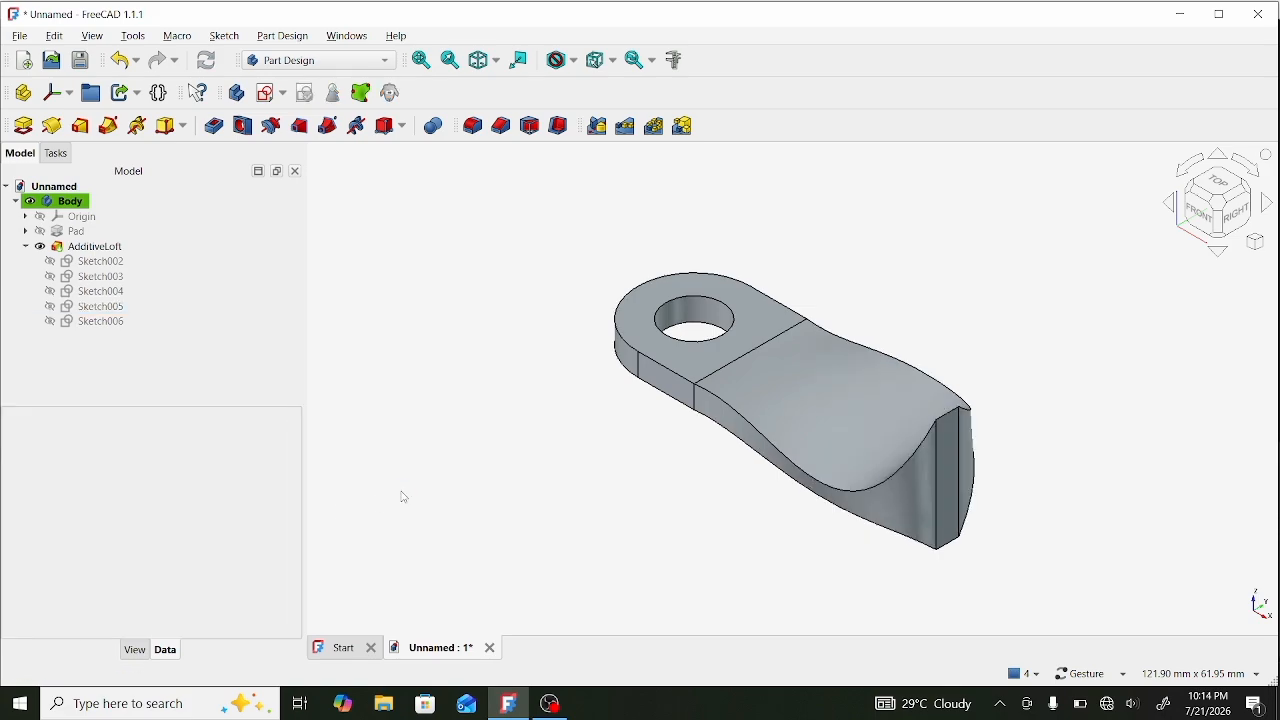
# Set the attachment angle of the loft's fourth rectangle sketch to 33° and check the twisted shape from several sides.
pyautogui.moveTo(544, 501)
pyautogui.mouseDown()
pyautogui.moveTo(629, 503)
pyautogui.moveTo(694, 477)
pyautogui.moveTo(586, 511)
pyautogui.moveTo(586, 549)
pyautogui.moveTo(651, 591)
pyautogui.moveTo(669, 469)
pyautogui.moveTo(631, 500)
pyautogui.mouseUp()
pyautogui.click(125, 309)
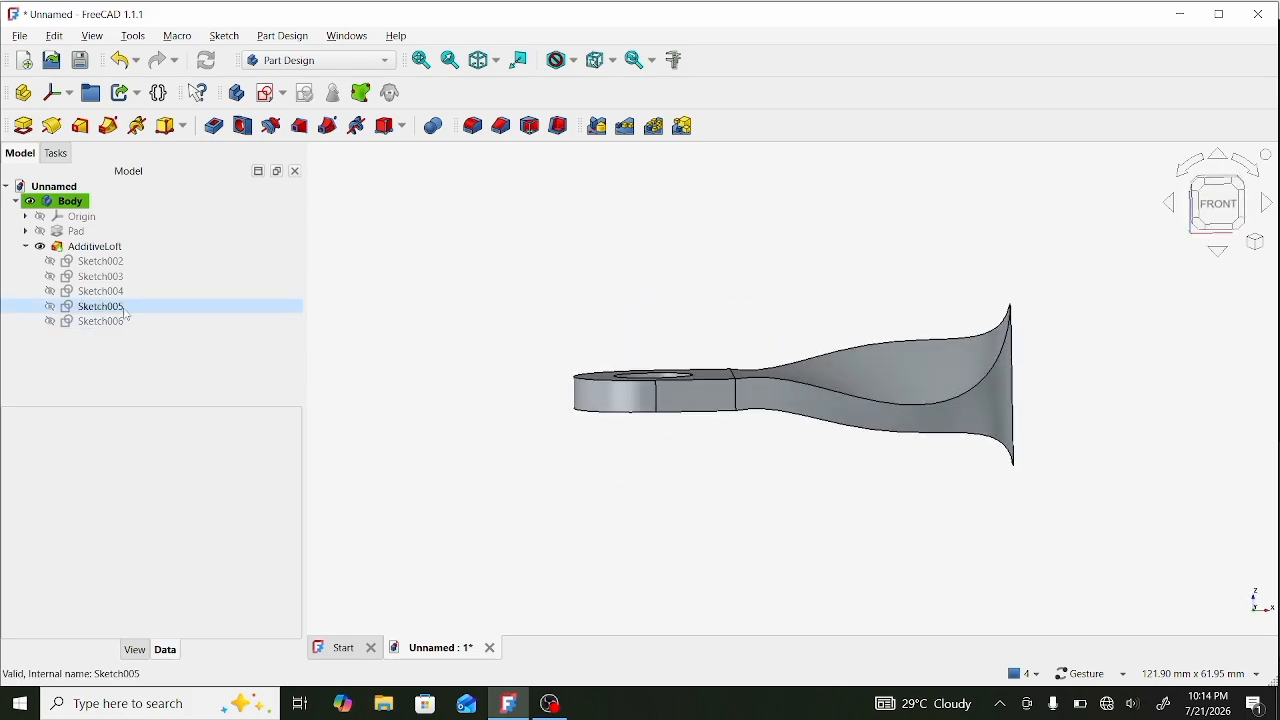
pyautogui.click(124, 309)
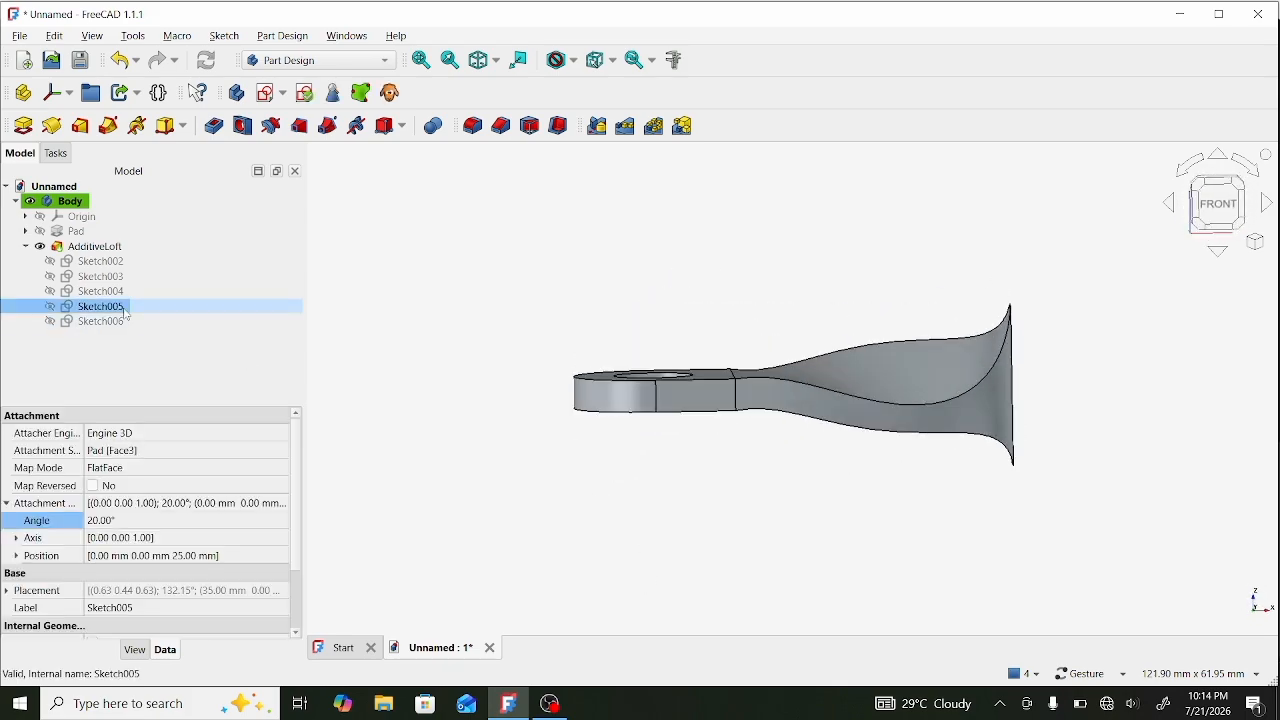
pyautogui.click(161, 519)
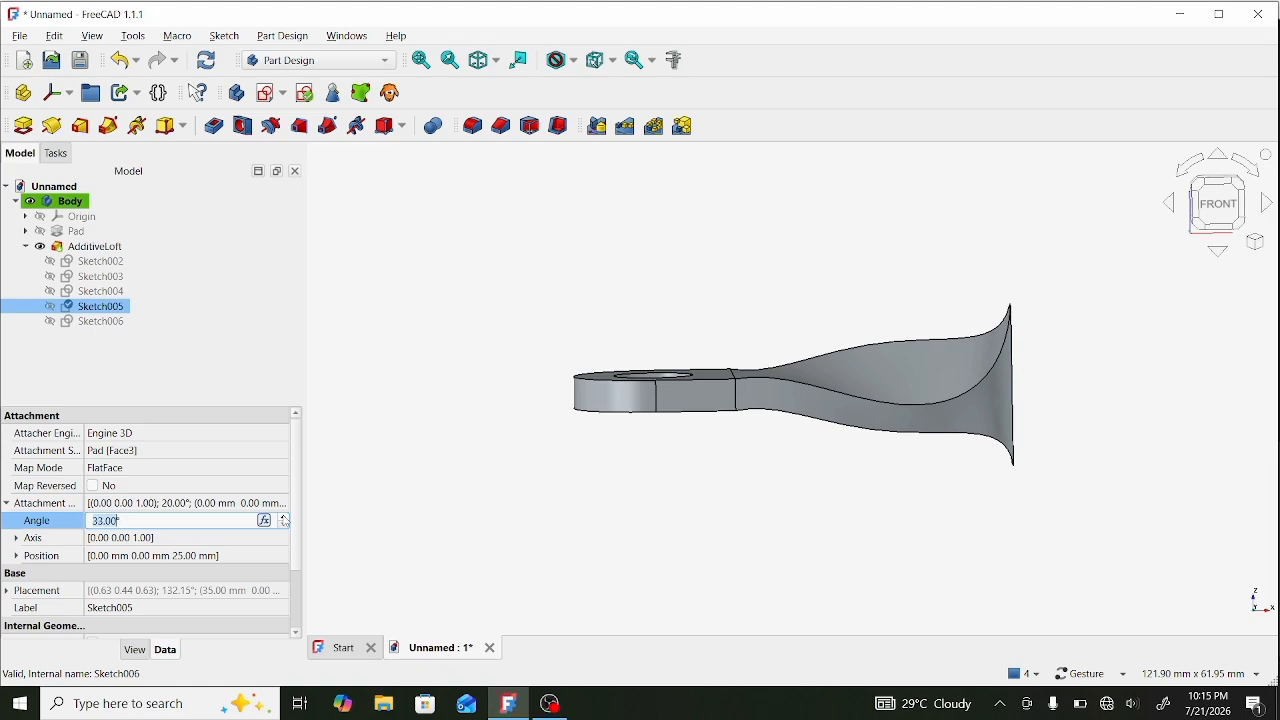
pyautogui.click(468, 491)
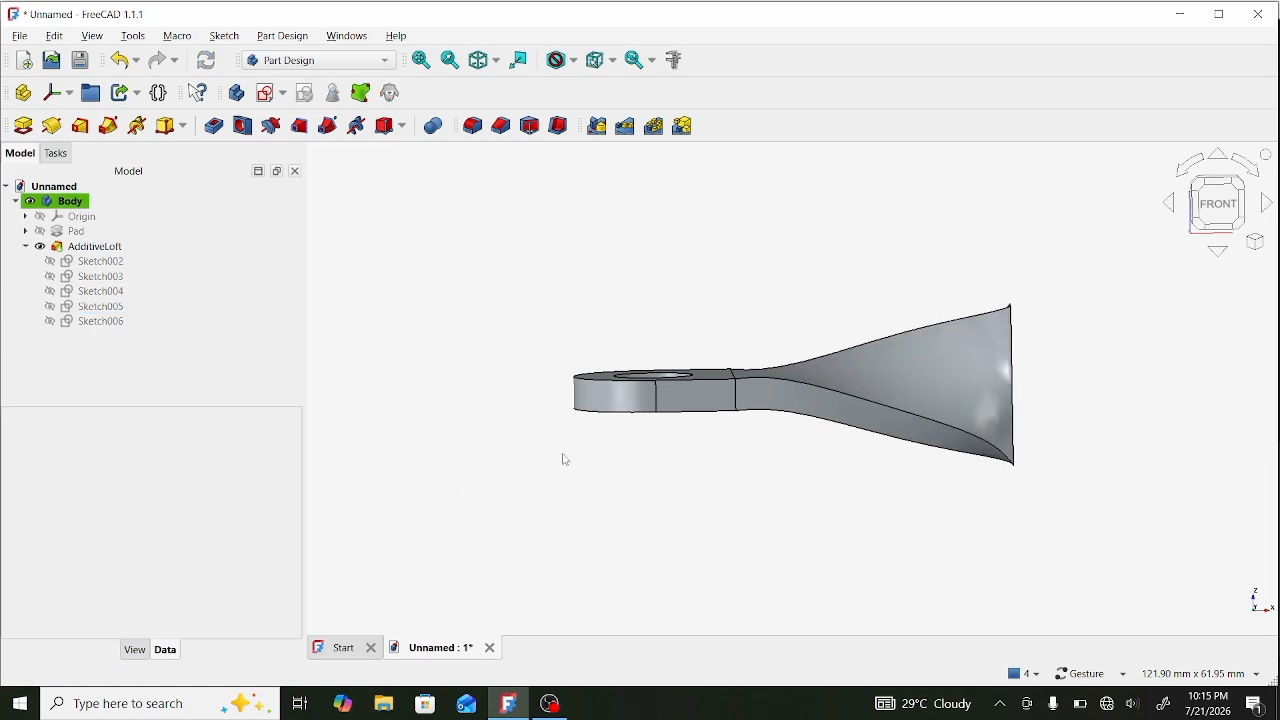
pyautogui.scroll(2, 566, 461)
pyautogui.scroll(-1, 566, 461)
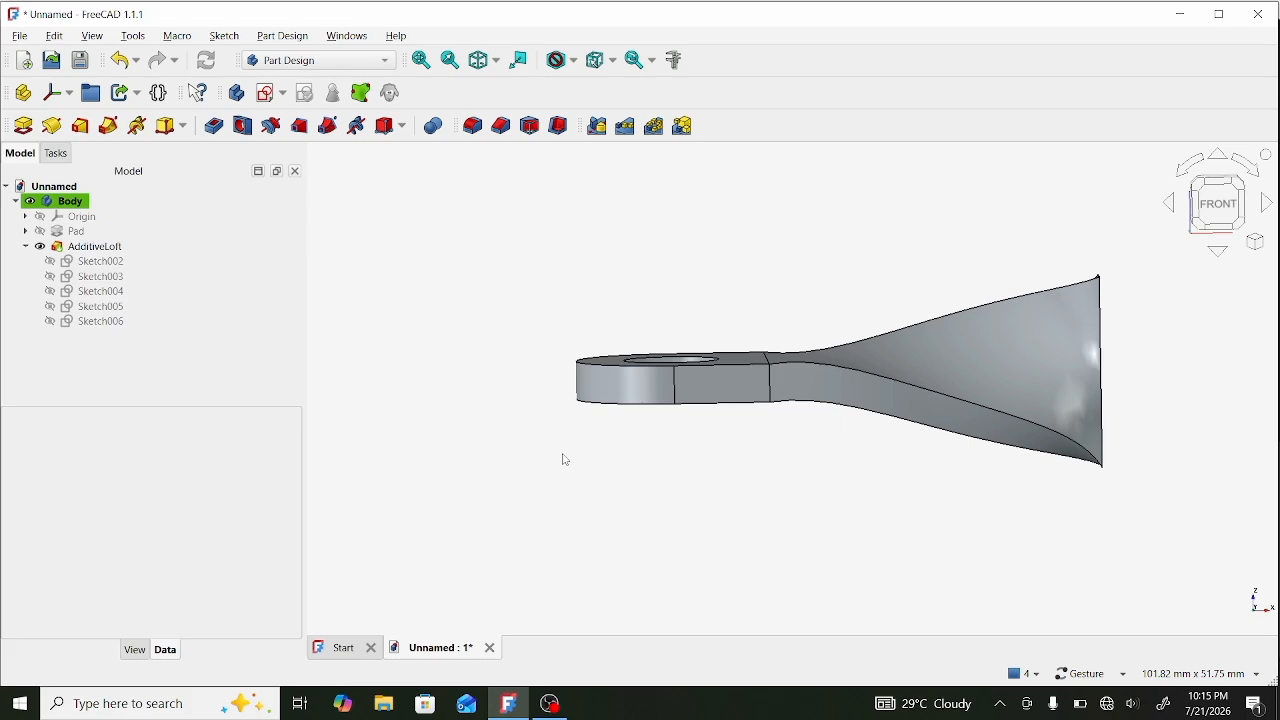
pyautogui.moveTo(566, 461); pyautogui.dragTo(563, 509)
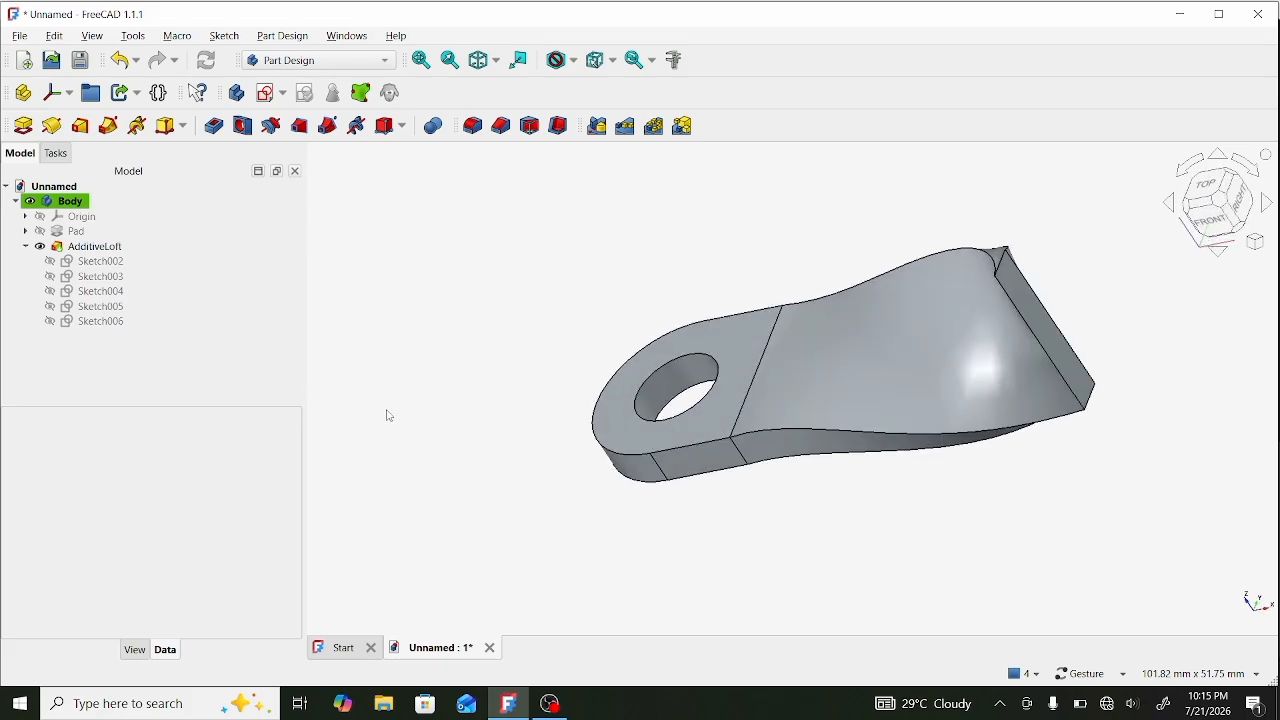
pyautogui.moveTo(680, 458); pyautogui.dragTo(706, 220)
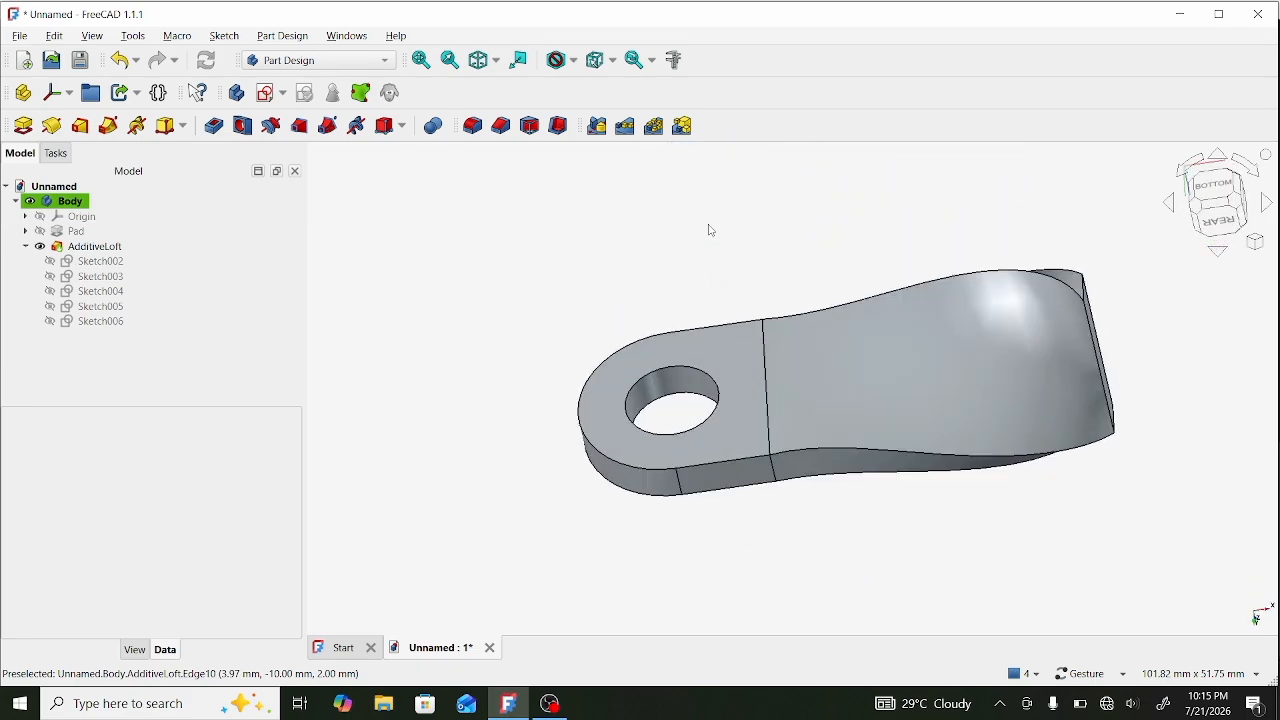
pyautogui.press('0')
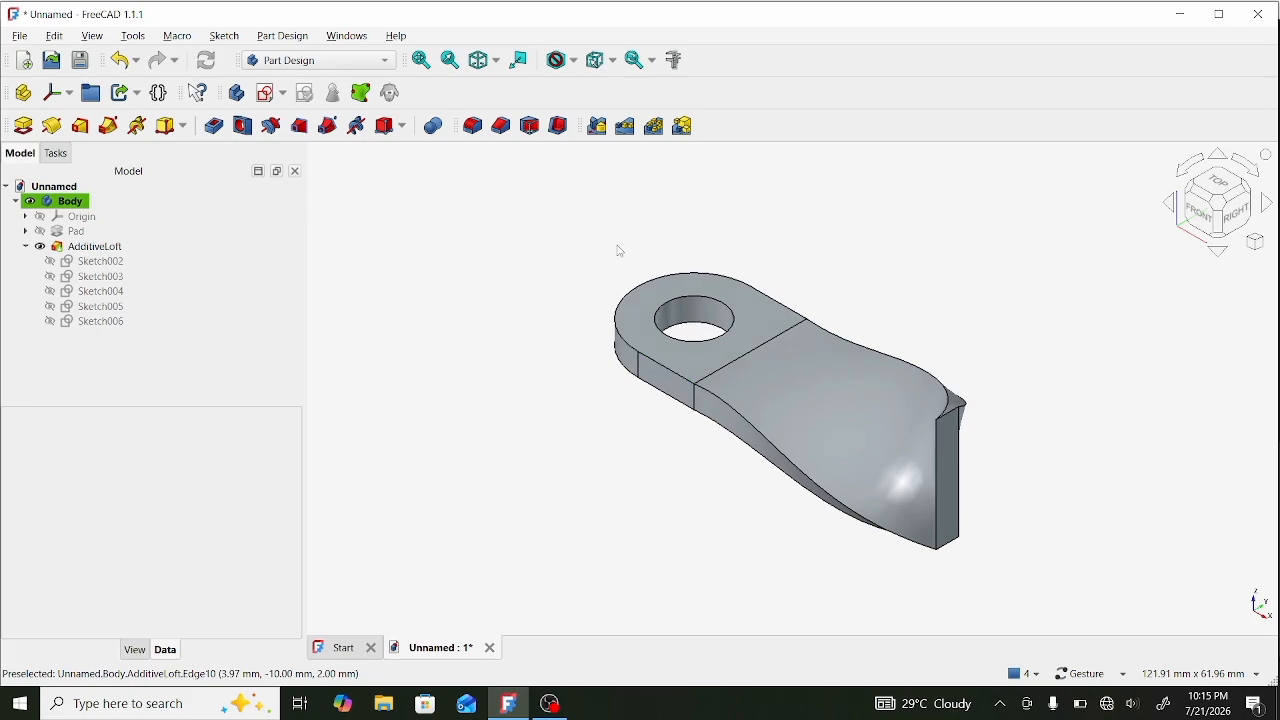
# Increase the attachment angle of the loft's fourth rectangle sketch to 45° and check the twisted shape from the front.
pyautogui.click(112, 306)
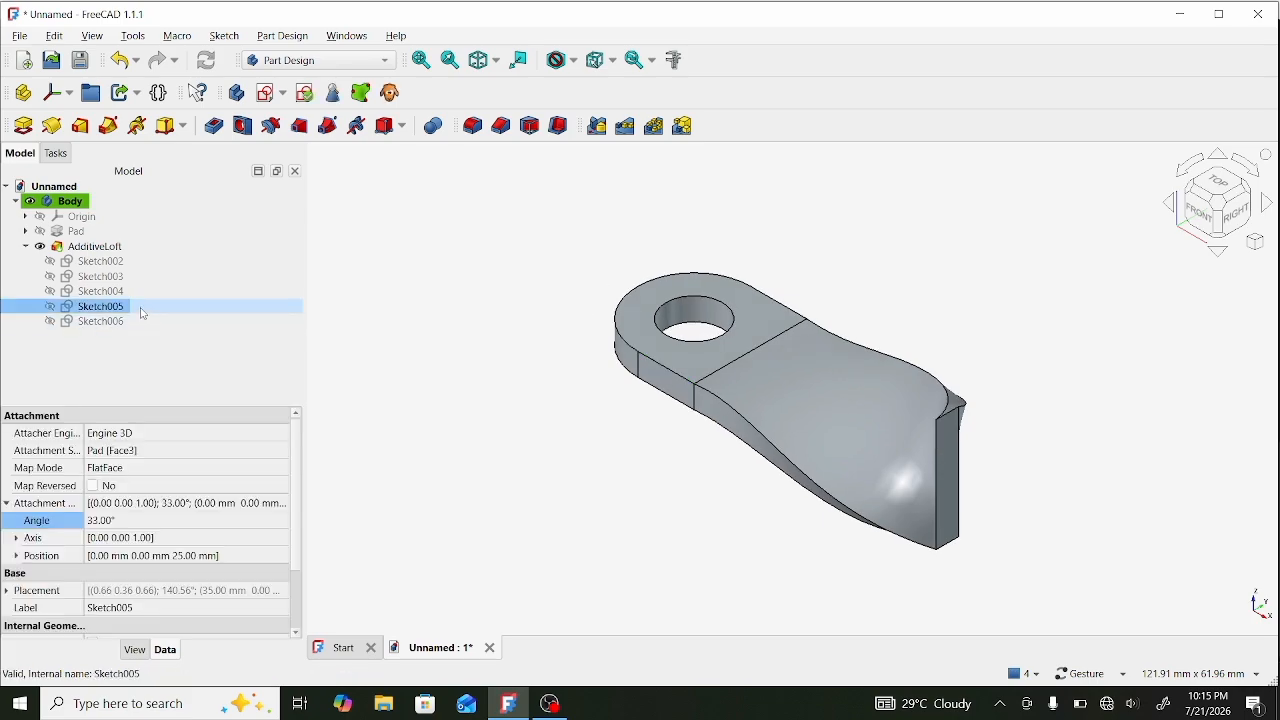
pyautogui.click(217, 519)
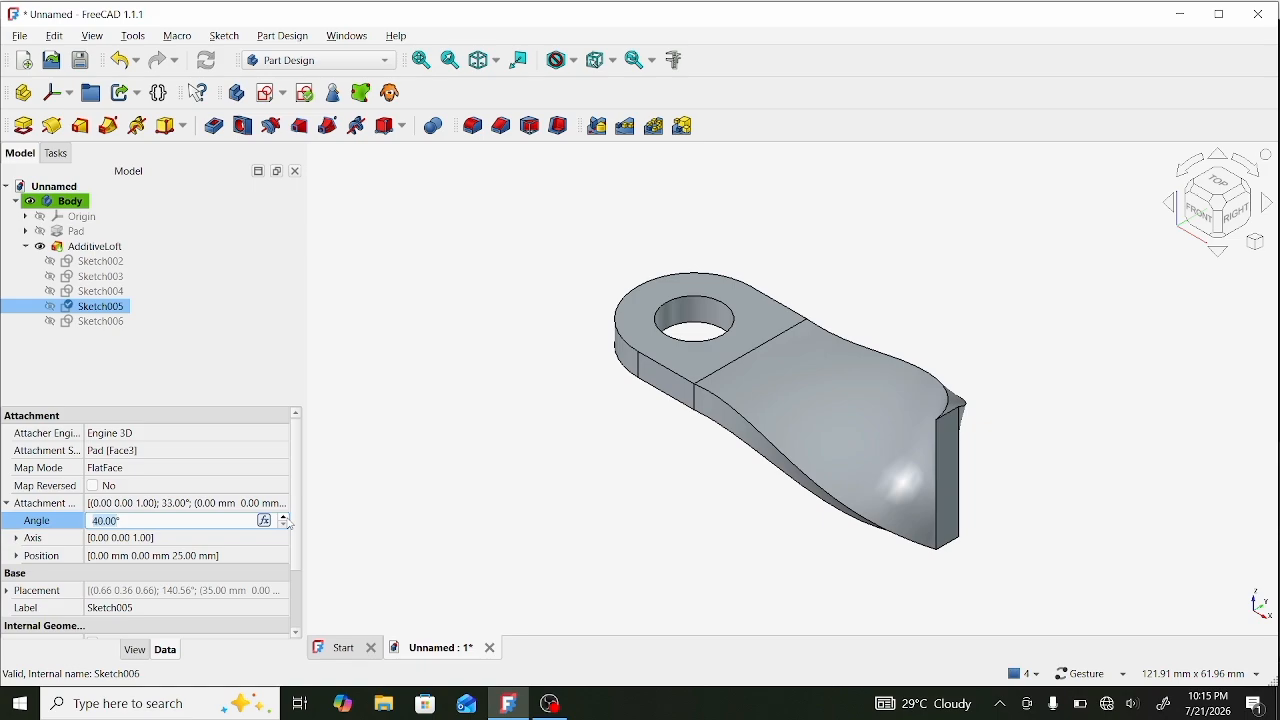
pyautogui.click(286, 518)
pyautogui.click(286, 518)
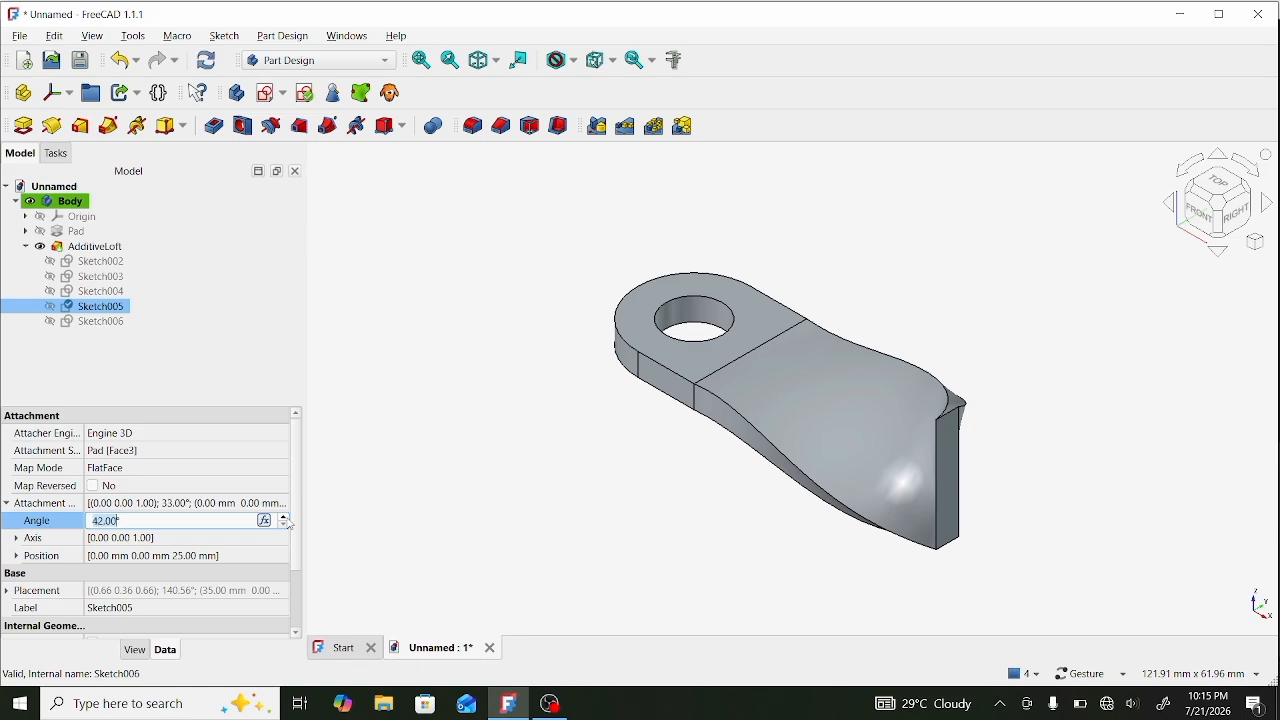
pyautogui.click(449, 474)
pyautogui.moveTo(503, 485); pyautogui.dragTo(617, 513)
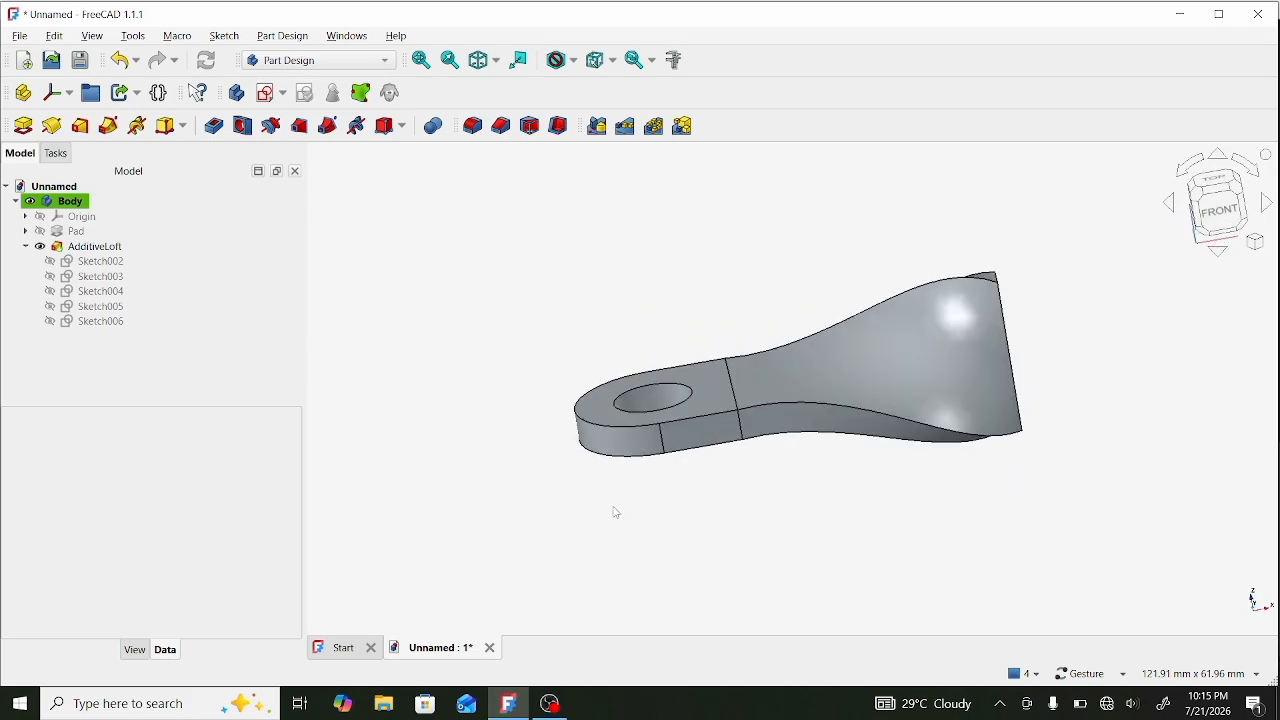
pyautogui.press('0')
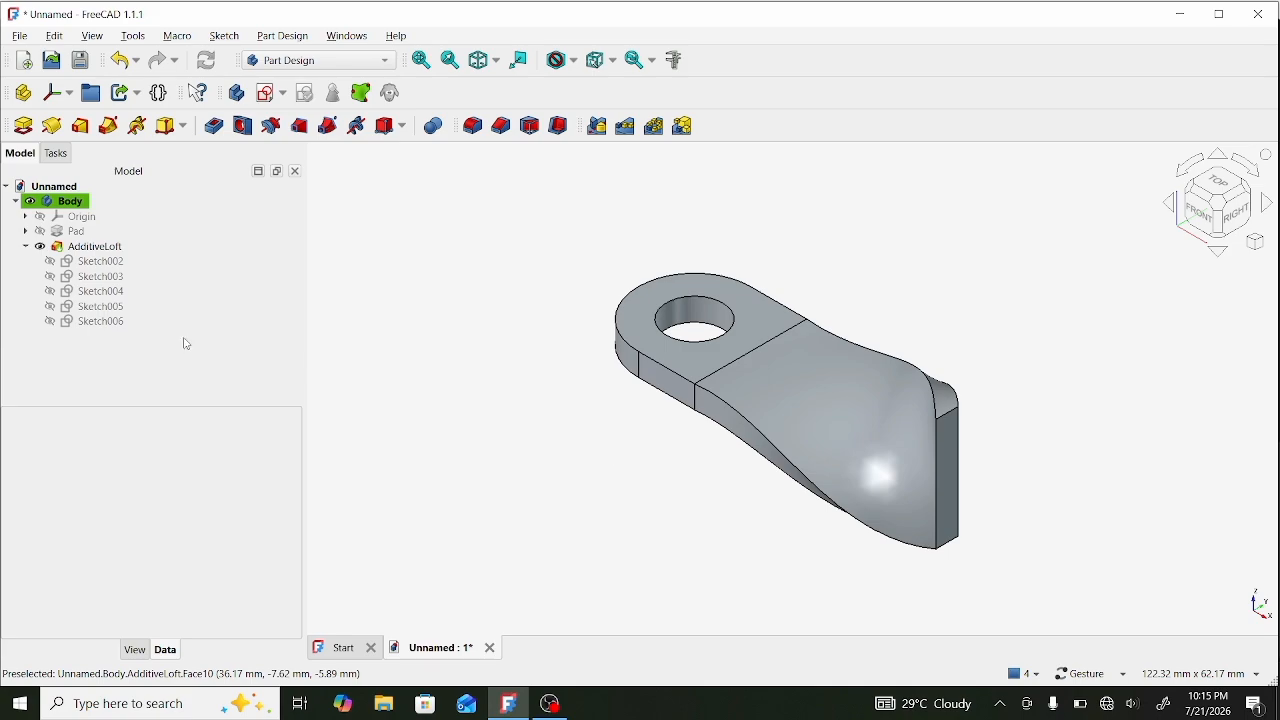
# Set the attachment angle of the loft's fourth rectangle sketch to 60° and inspect the twisted shape.
pyautogui.click(117, 310)
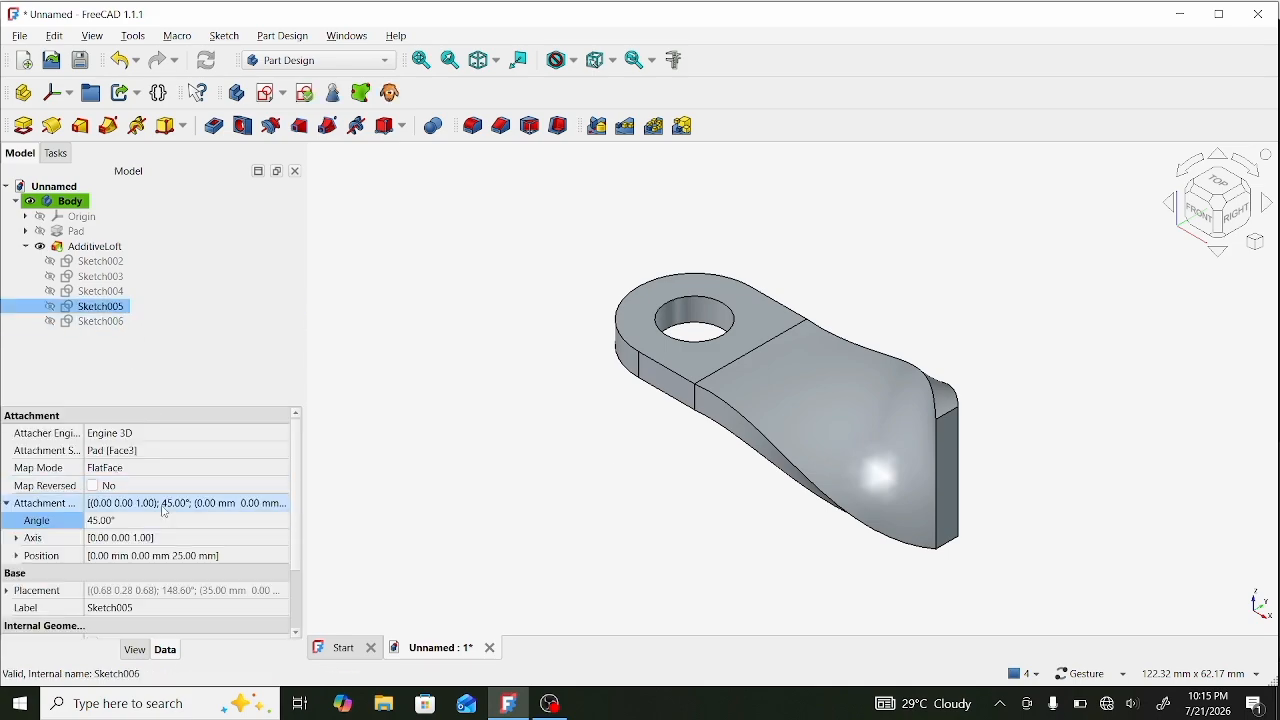
pyautogui.click(257, 521)
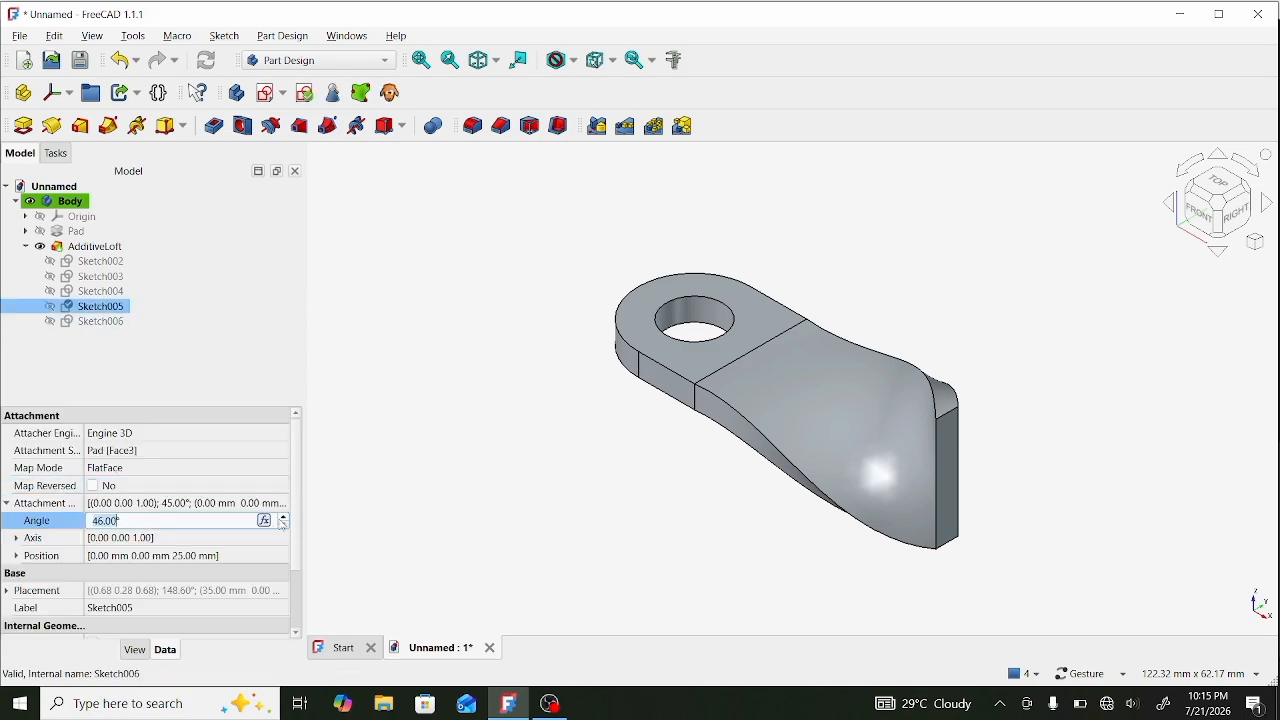
pyautogui.scroll(2, 283, 522)
pyautogui.click(471, 478)
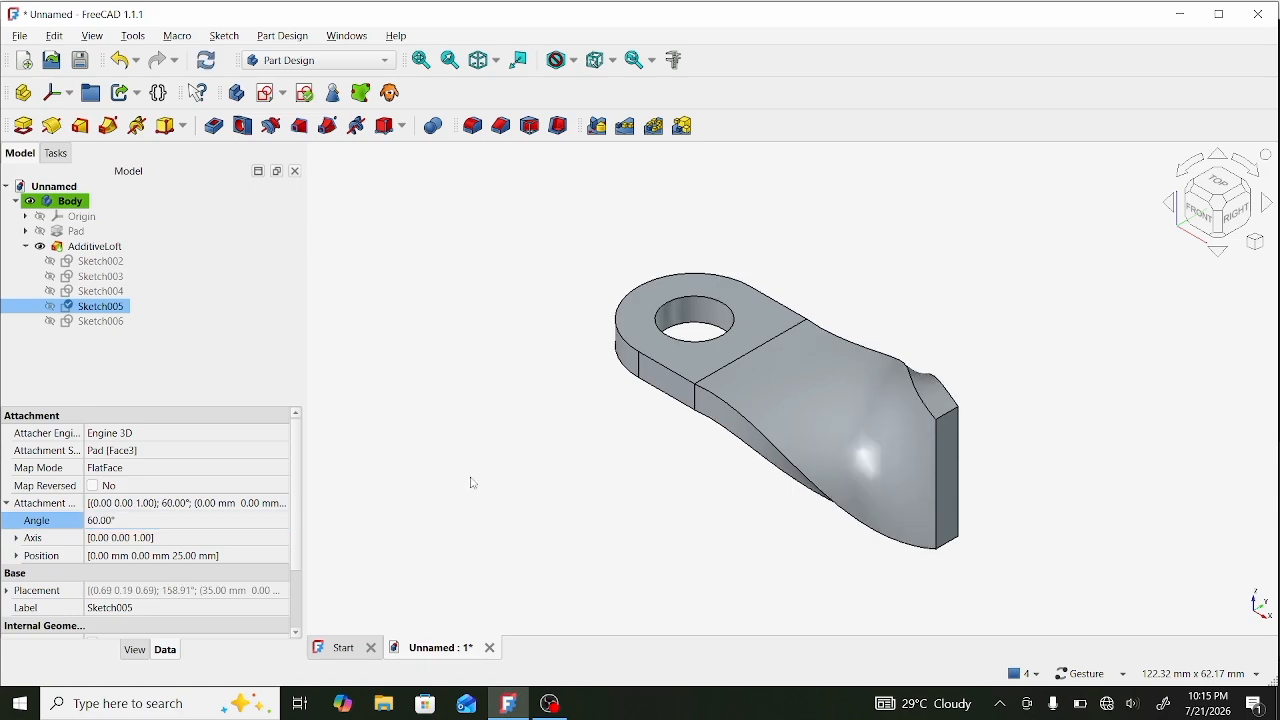
pyautogui.moveTo(471, 478)
pyautogui.mouseDown()
pyautogui.moveTo(547, 551)
pyautogui.moveTo(569, 466)
pyautogui.mouseUp()
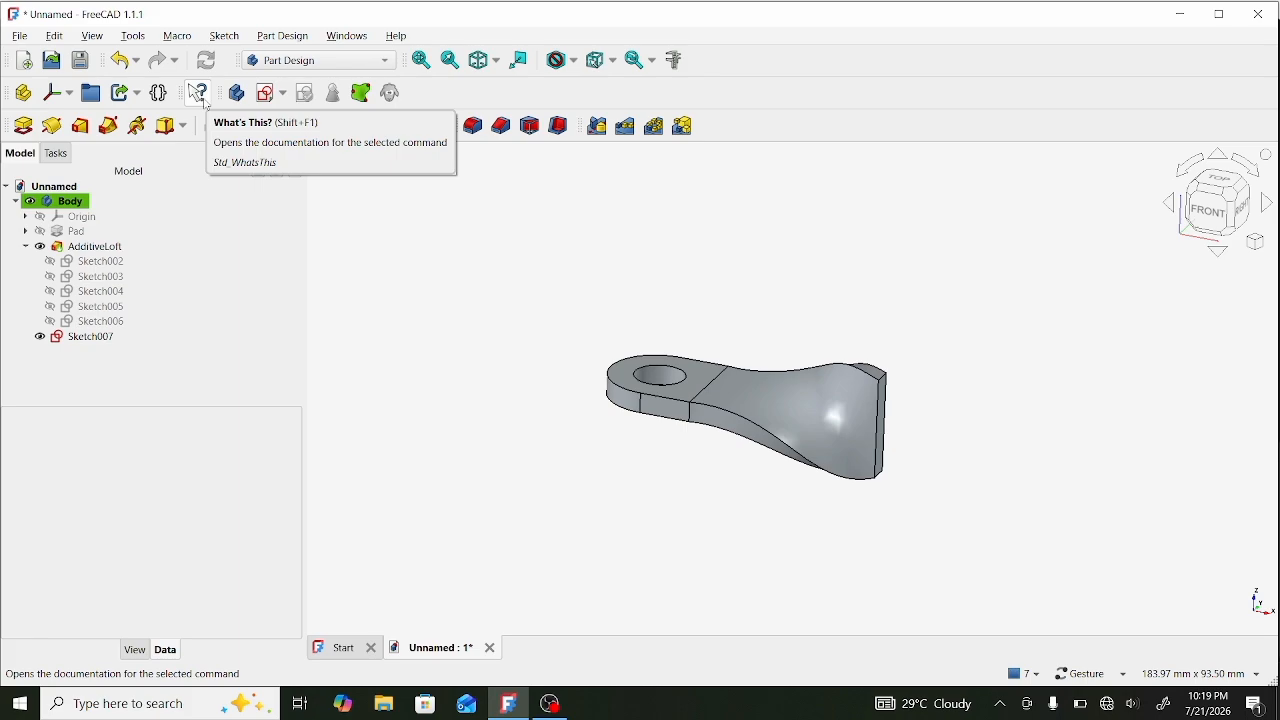
# Draw a 4 mm wide, 20 mm high rectangle centred on the origin in the empty sketch on the loft's end face.
pyautogui.click(887, 405)
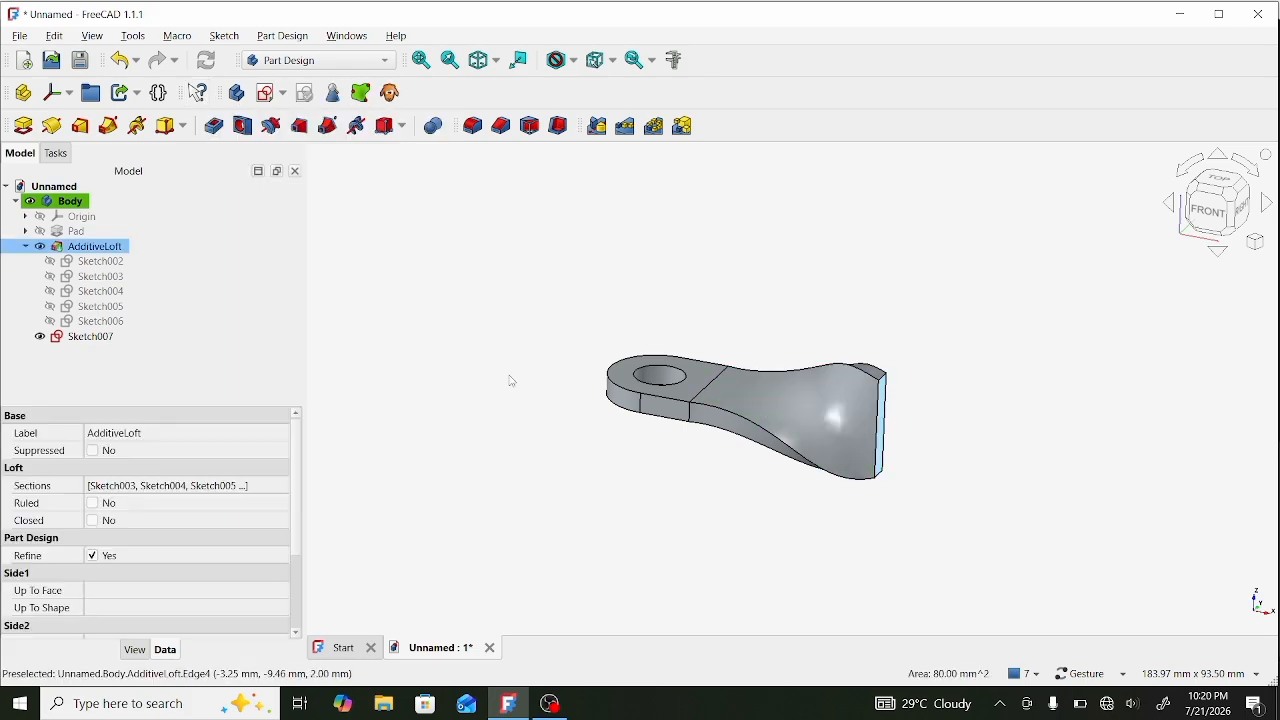
pyautogui.click(100, 338)
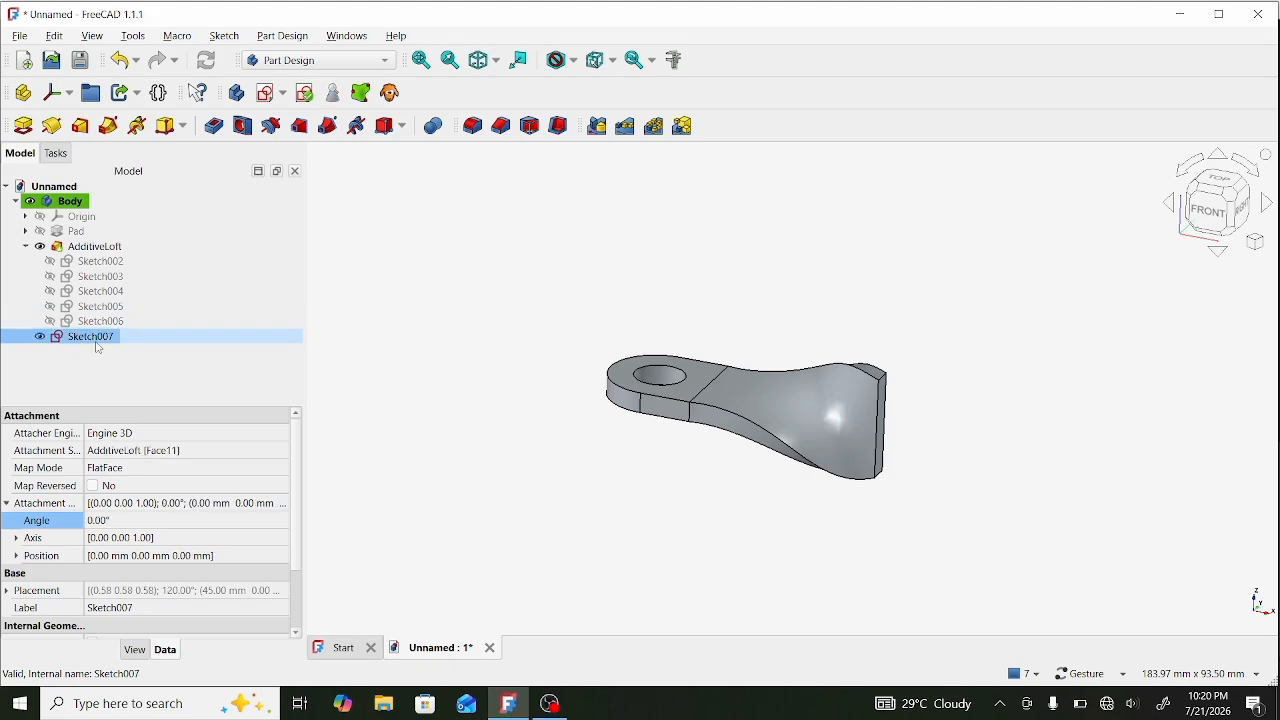
pyautogui.doubleClick(100, 340)
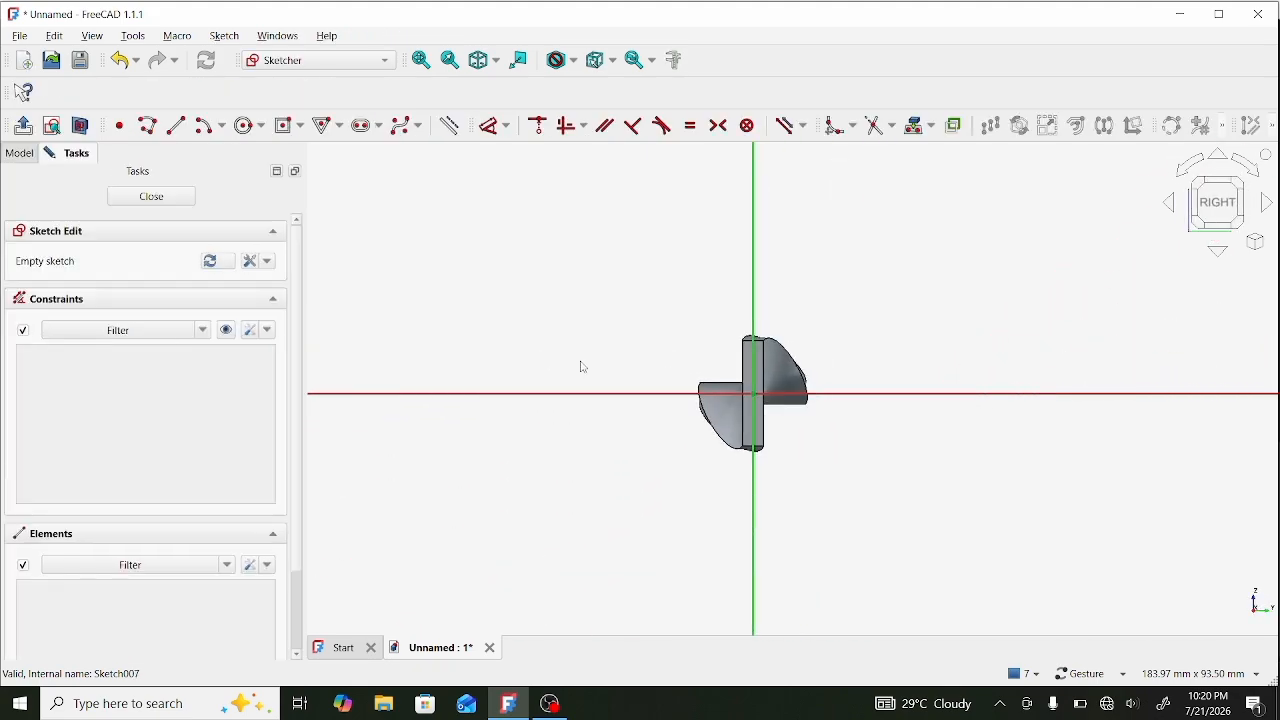
pyautogui.press('g')
pyautogui.press('r')
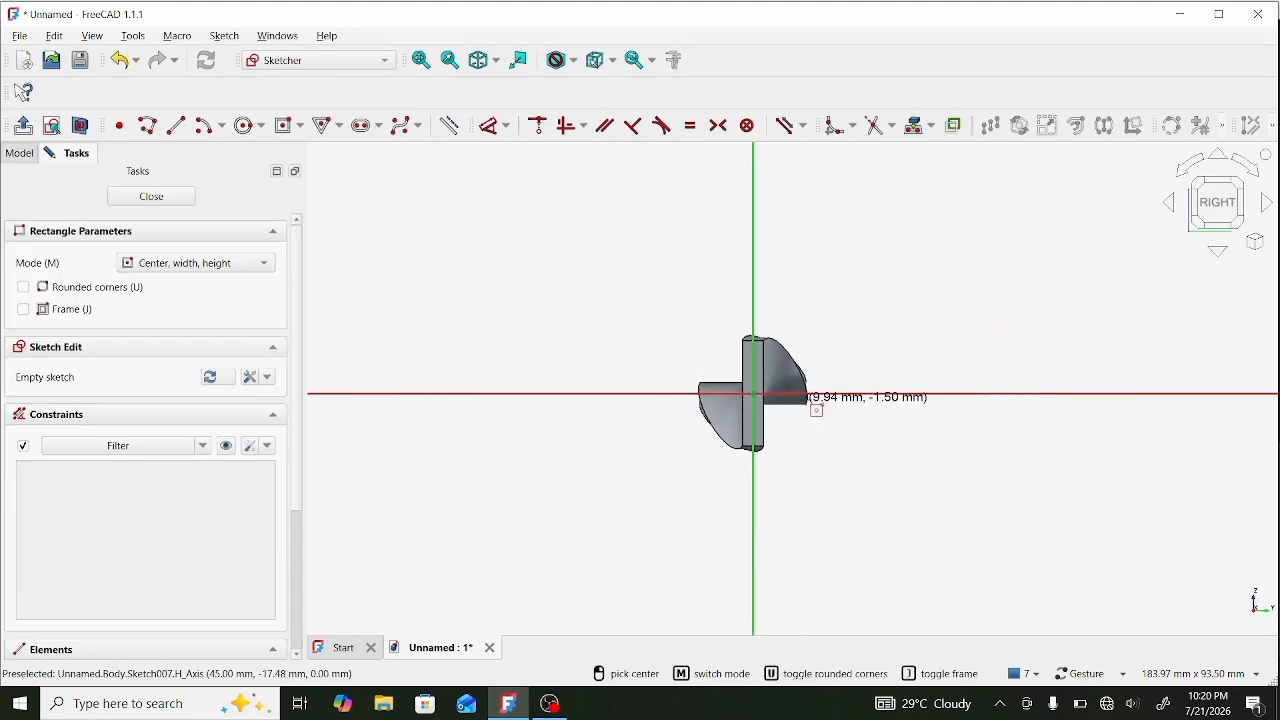
pyautogui.scroll(3, 810, 398)
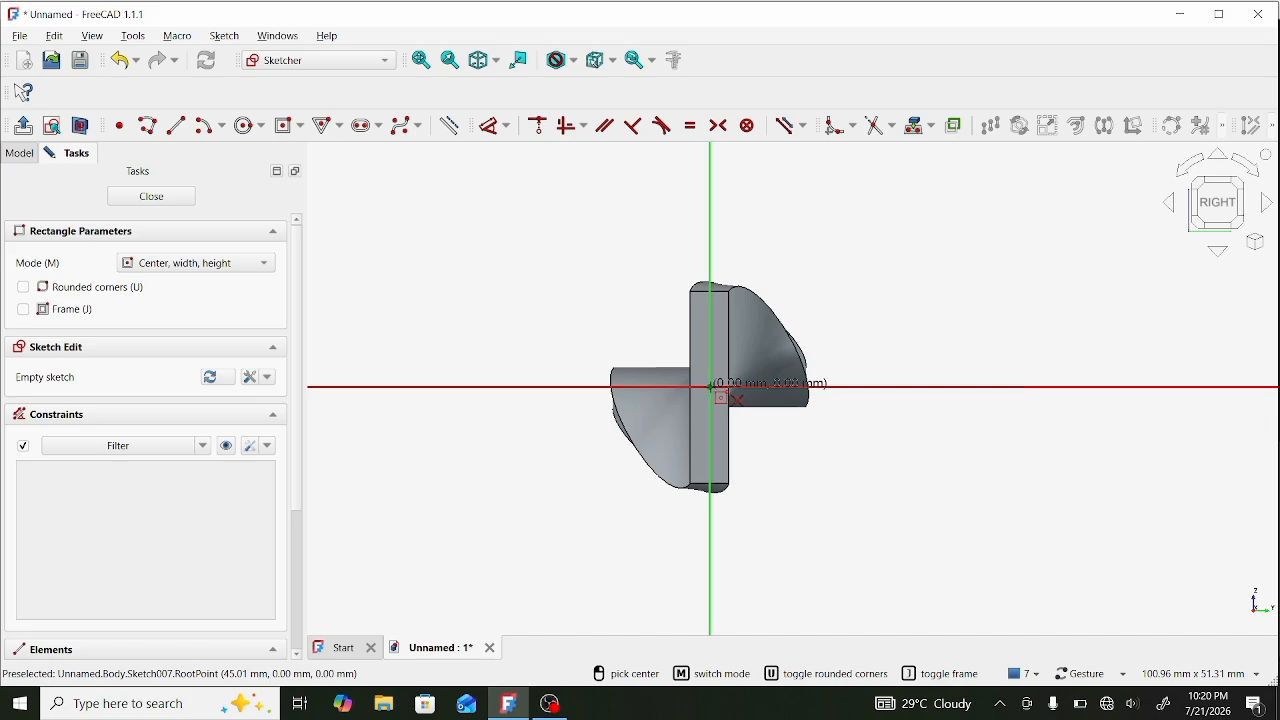
pyautogui.click(712, 388)
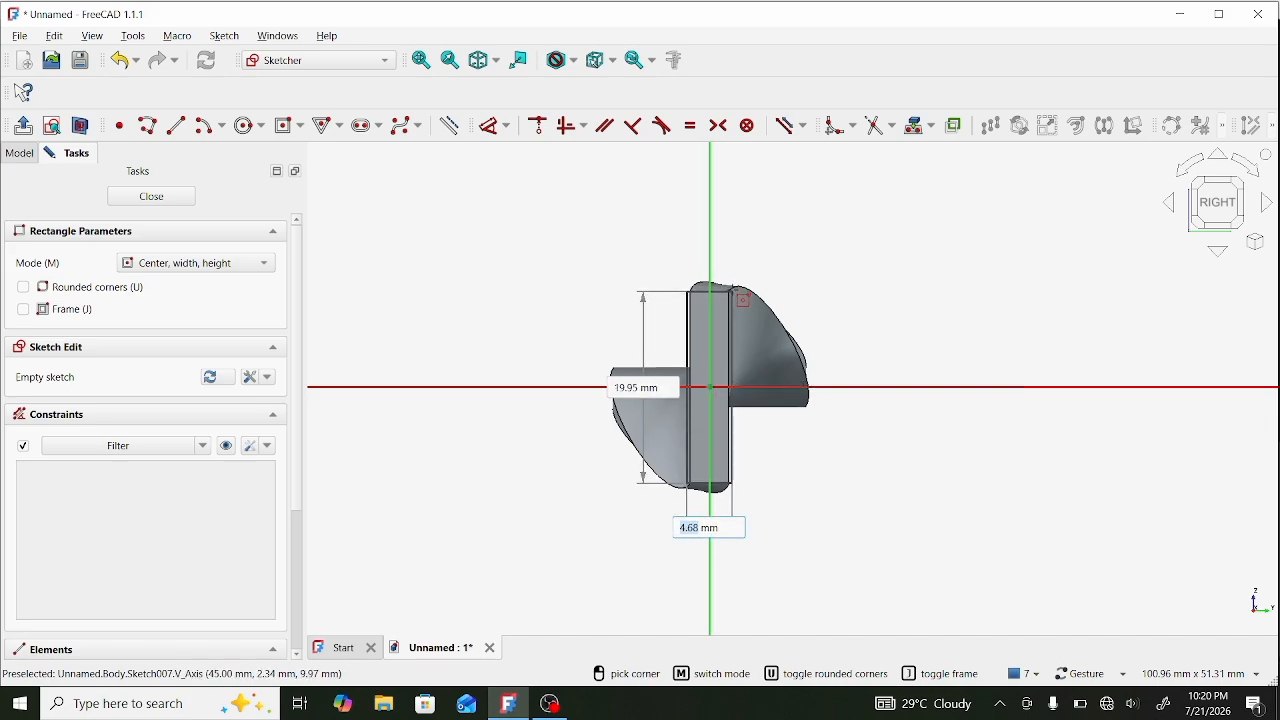
pyautogui.write('4')
pyautogui.press('Tab')
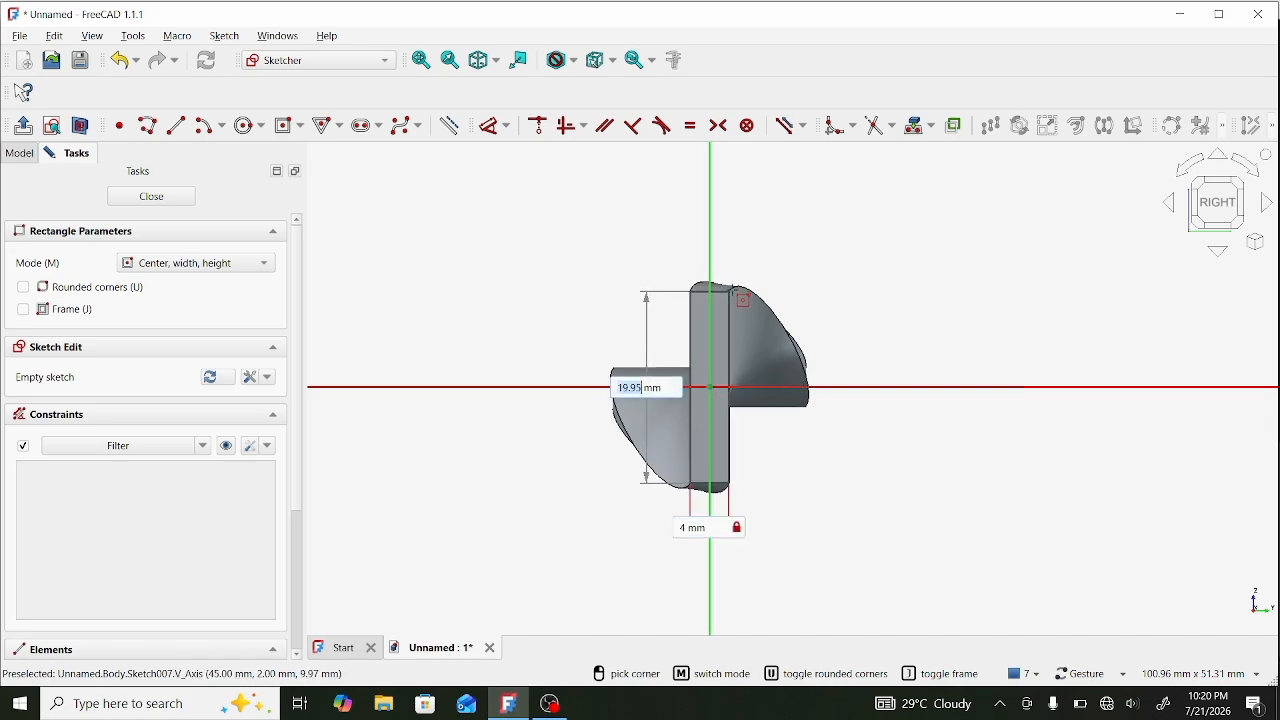
pyautogui.write('20')
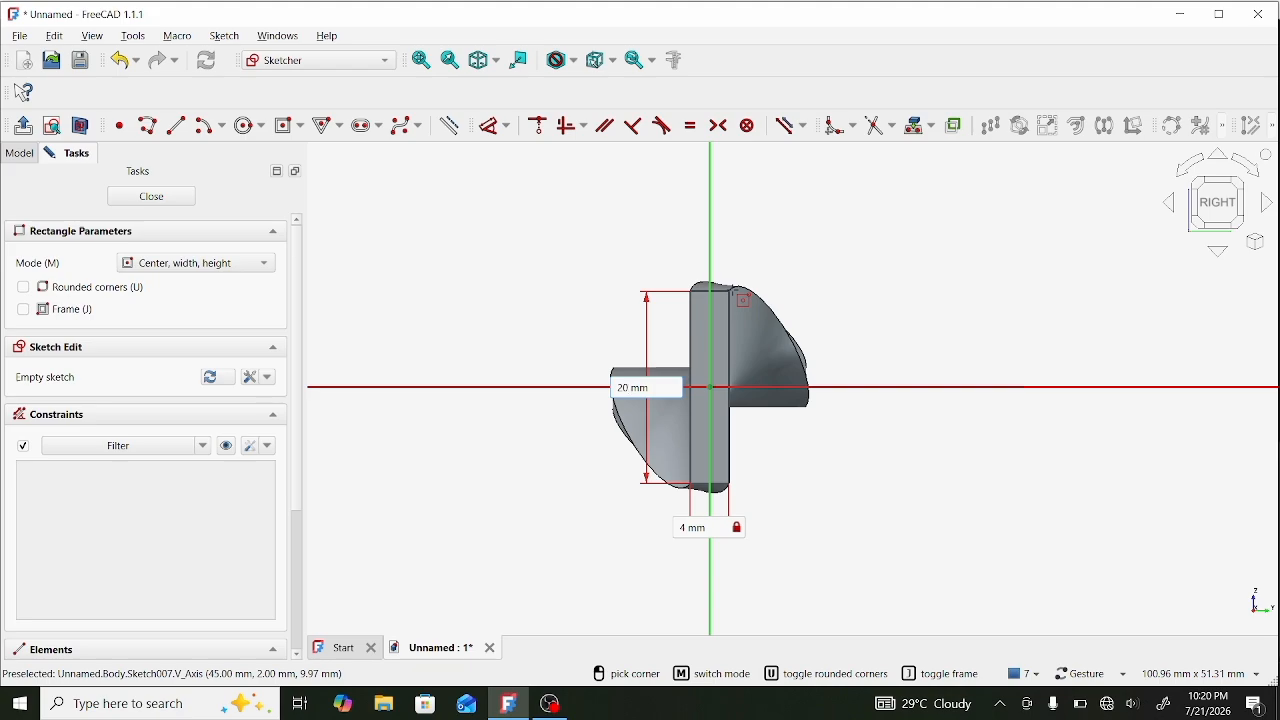
pyautogui.press('Return')
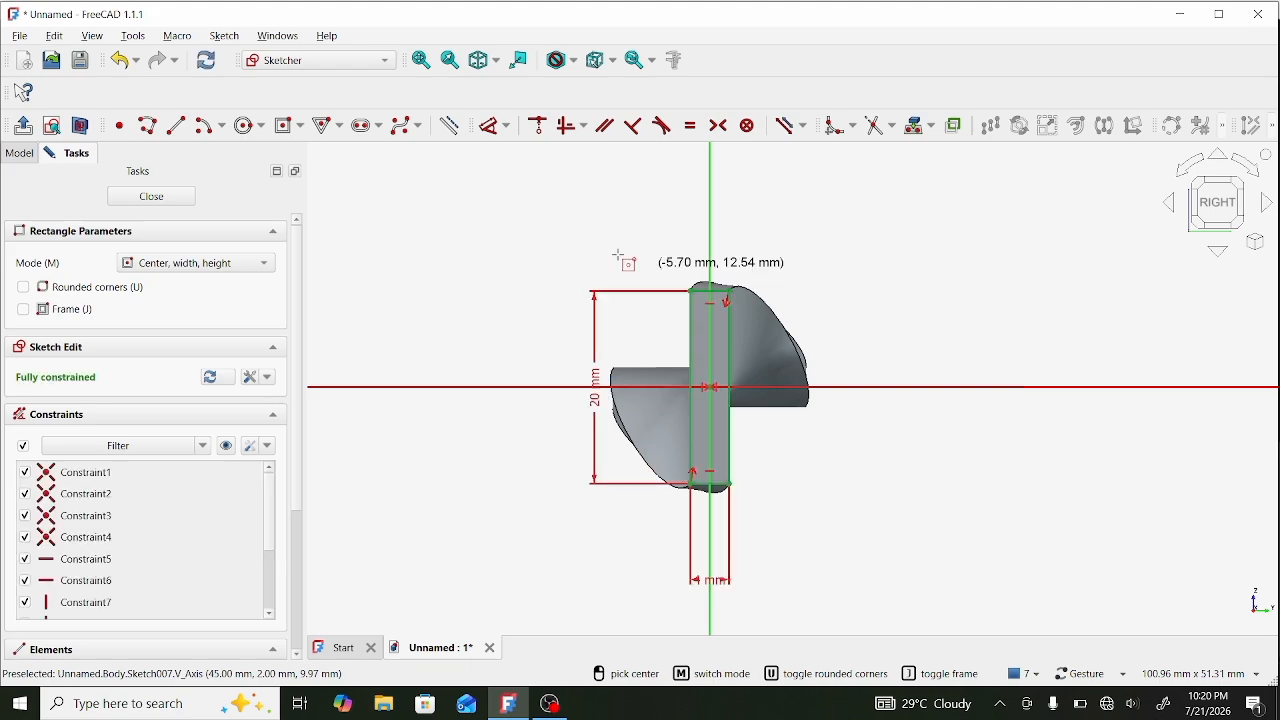
pyautogui.click(120, 196)
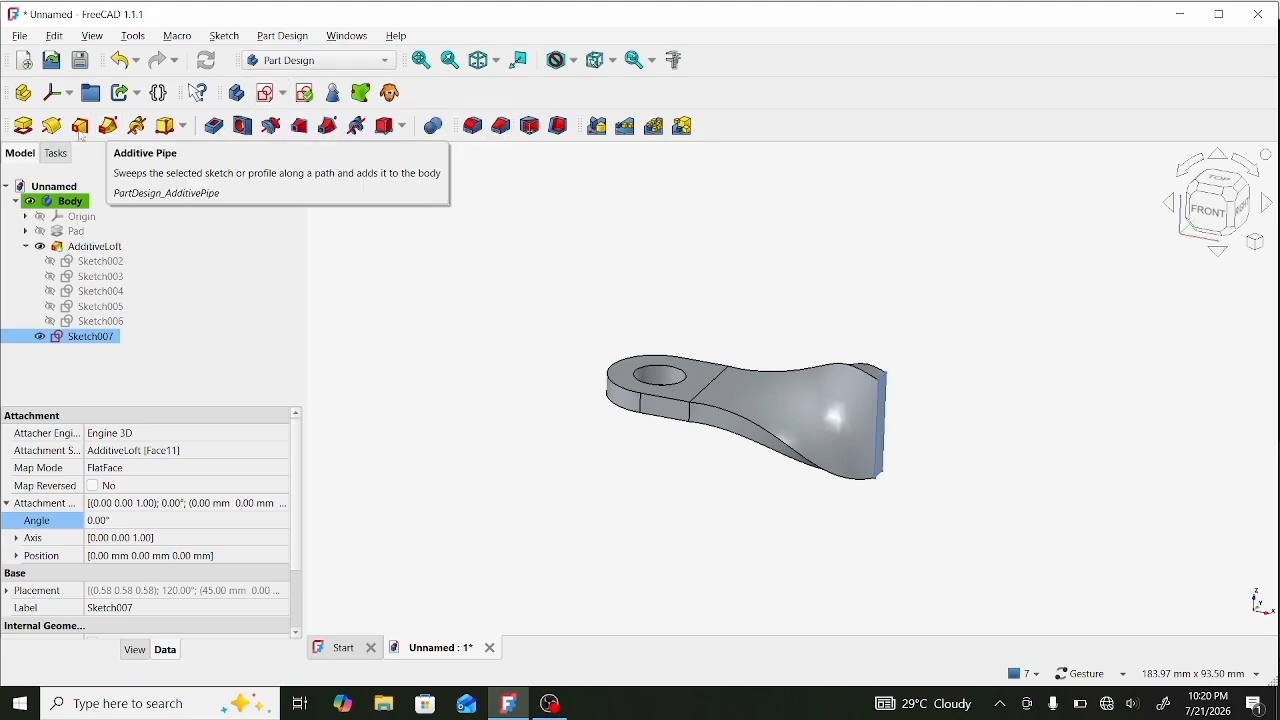
# Pad the new end-face rectangle sketch by 20 mm to extend the twisted end.
pyautogui.click(23, 126)
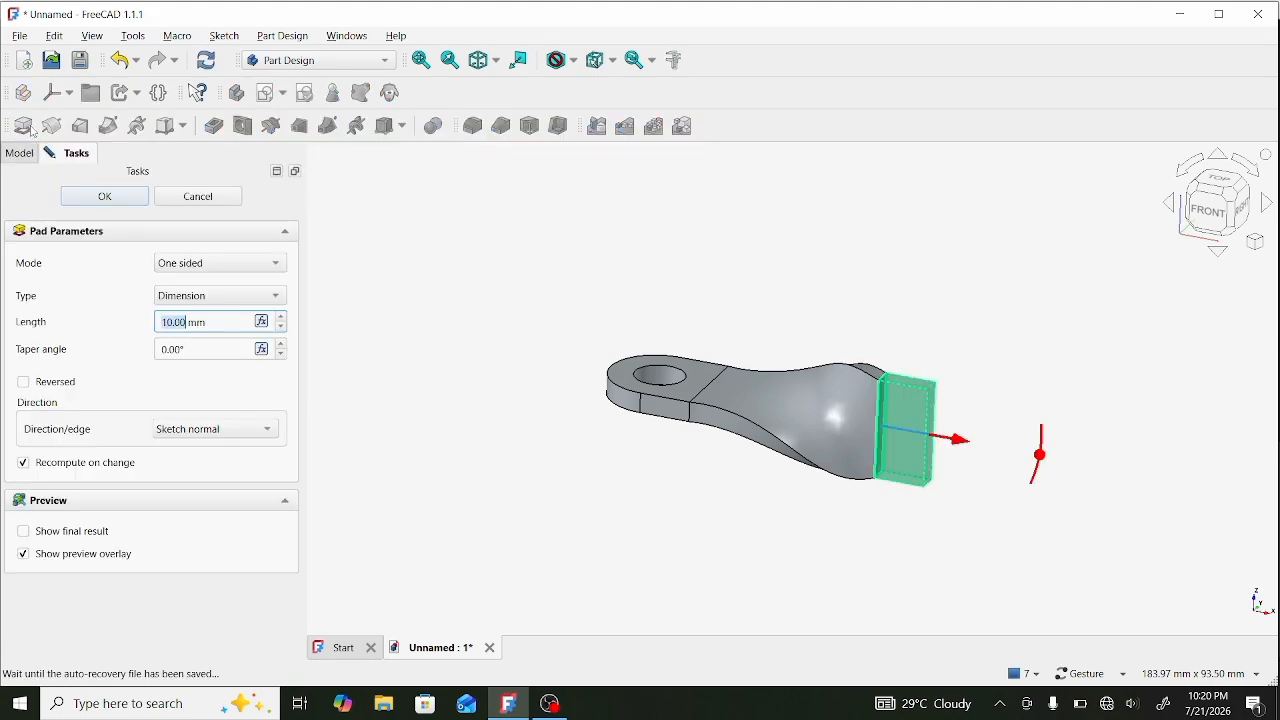
pyautogui.write('20')
pyautogui.press('Return')
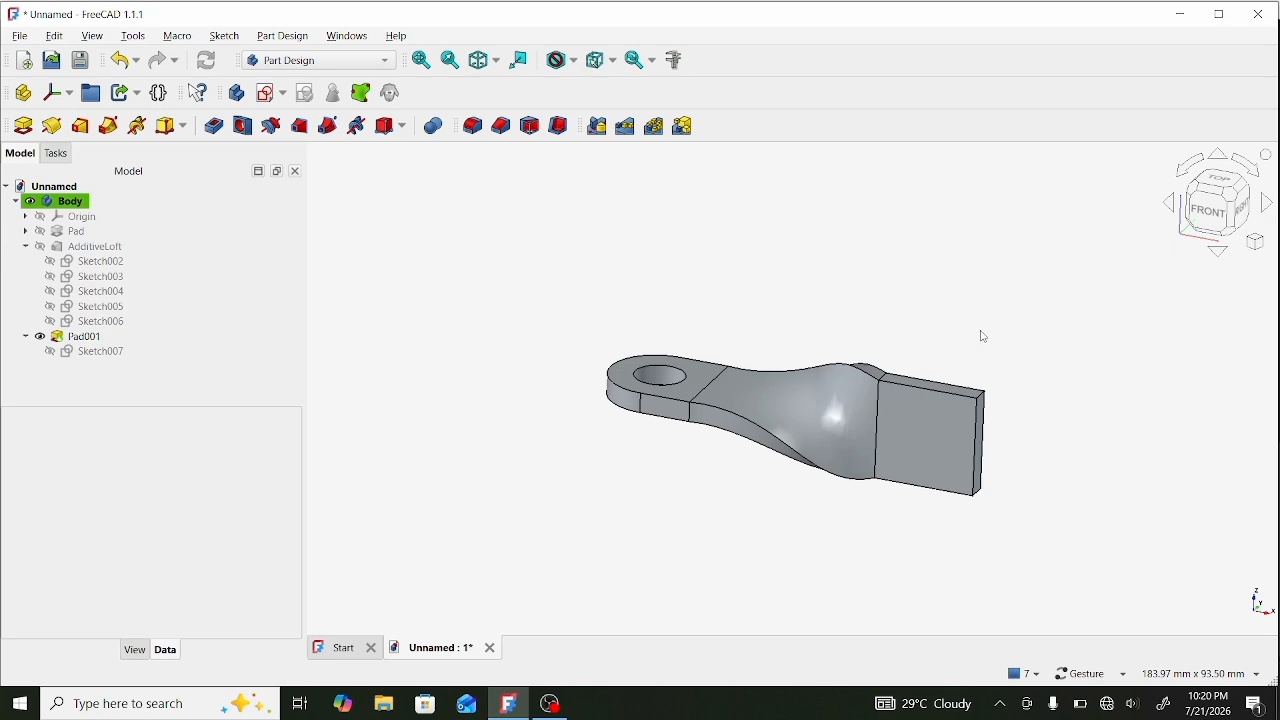
# Start a fillet on the two short corner edges at the free end of the new pad.
pyautogui.scroll(2, 994, 346)
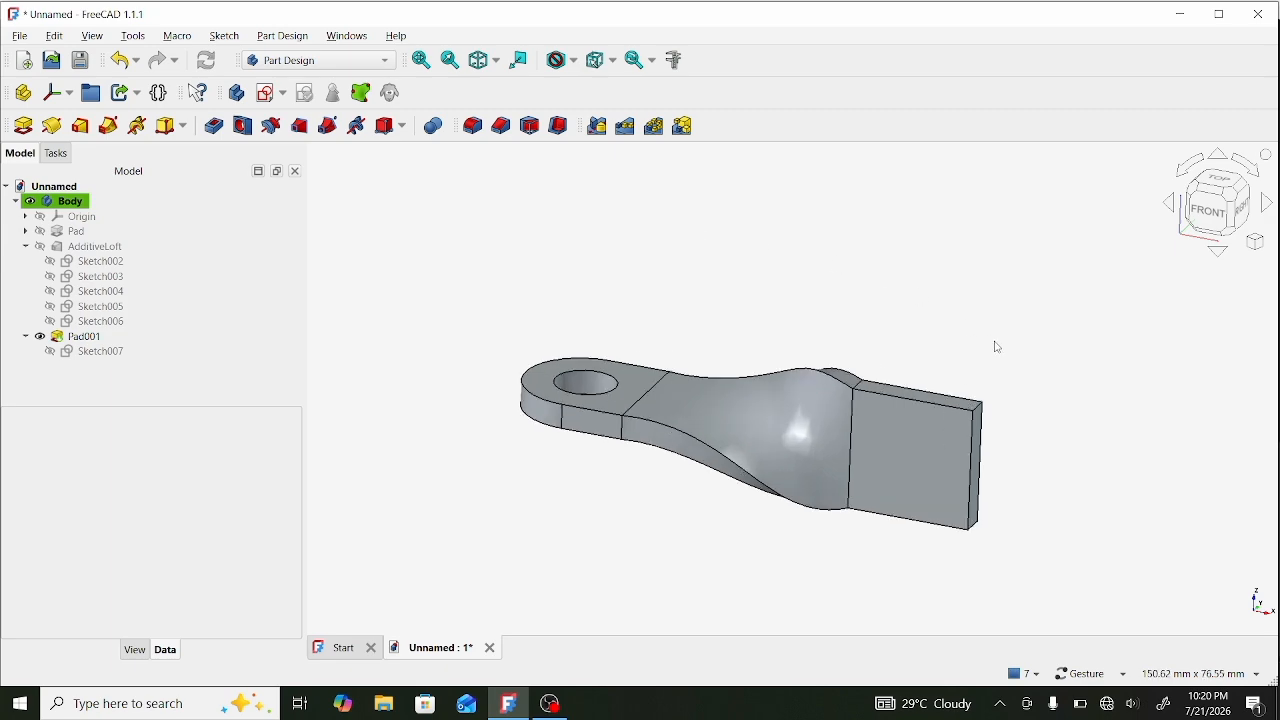
pyautogui.click(473, 126)
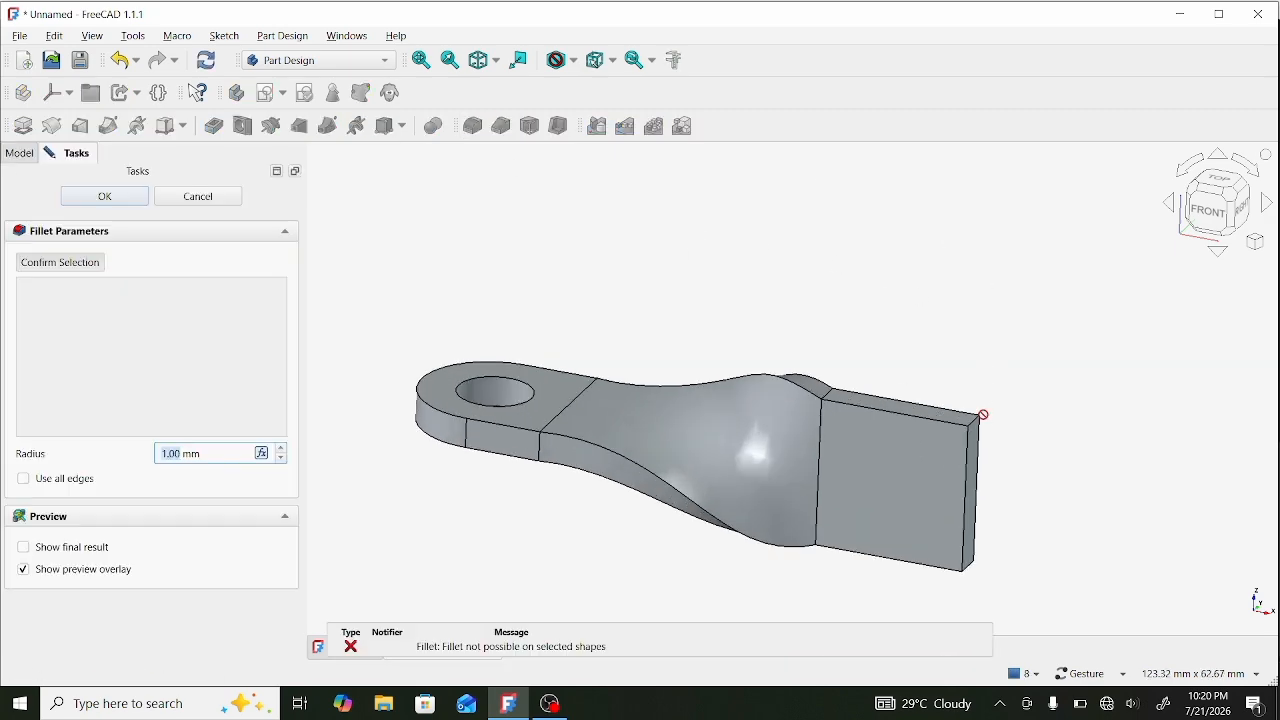
pyautogui.click(978, 445)
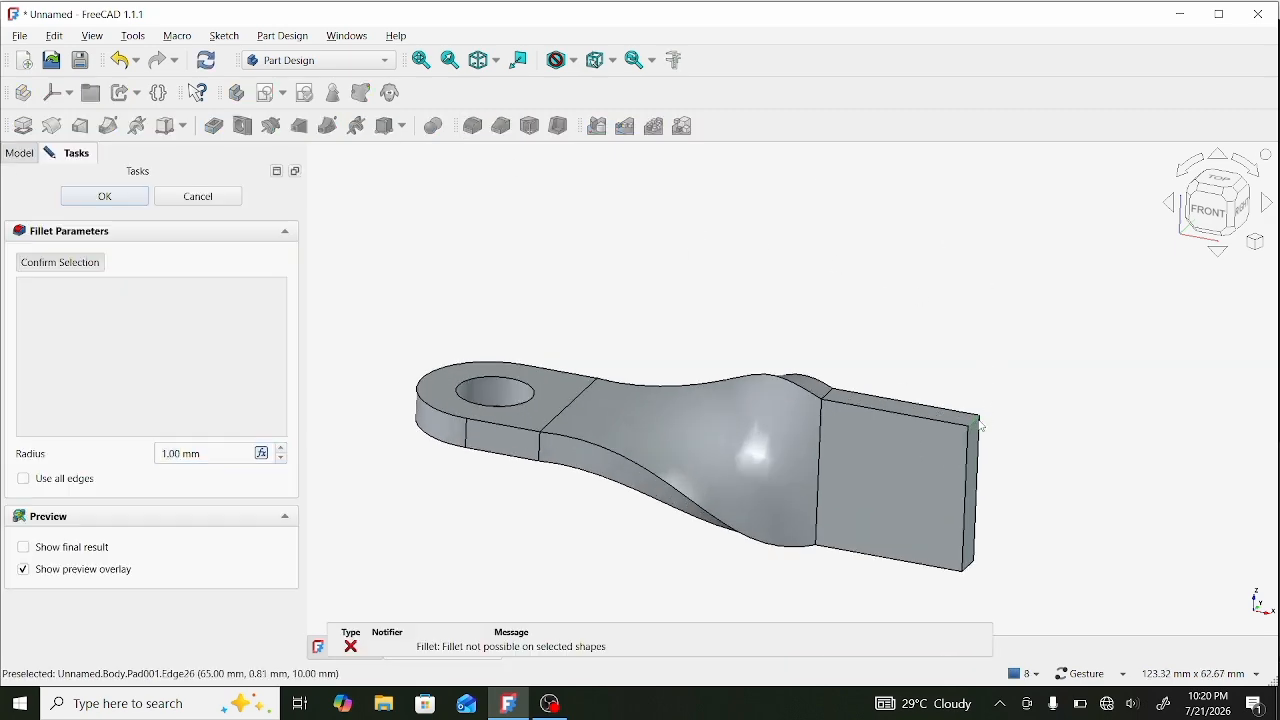
pyautogui.click(975, 572)
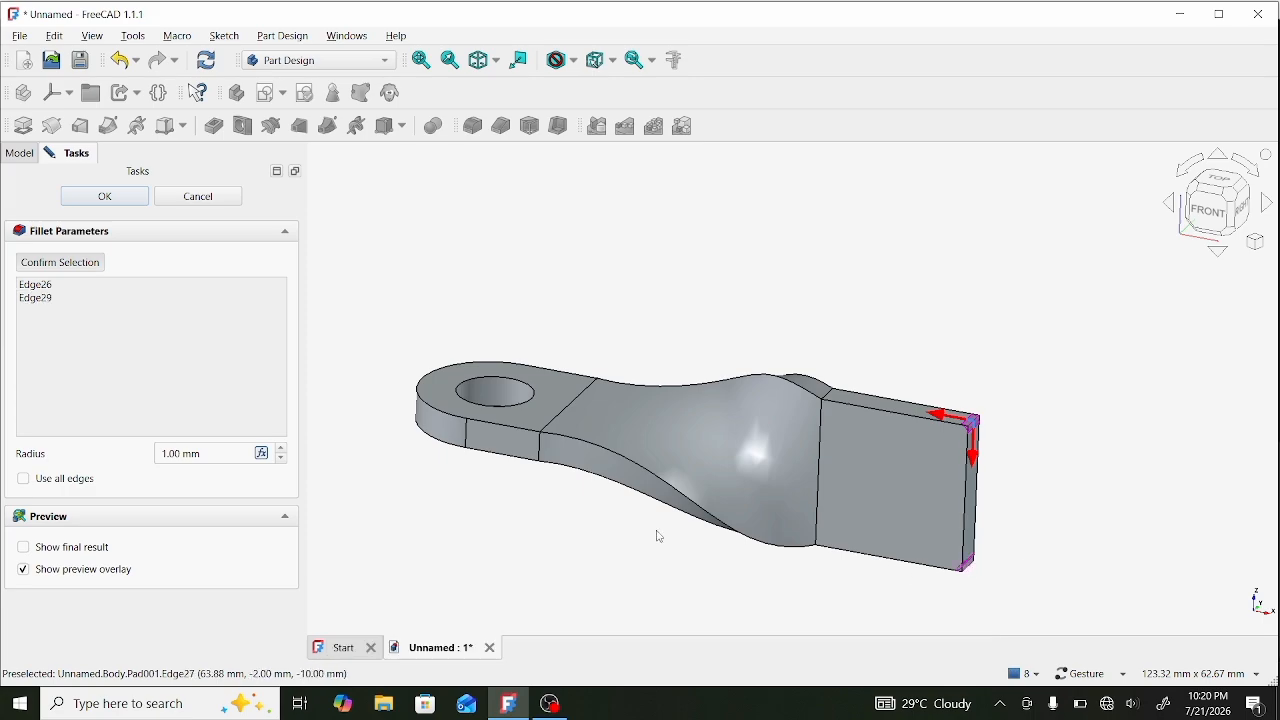
# Try to round the two end corners with a fillet radius of 14 mm.
pyautogui.click(283, 449)
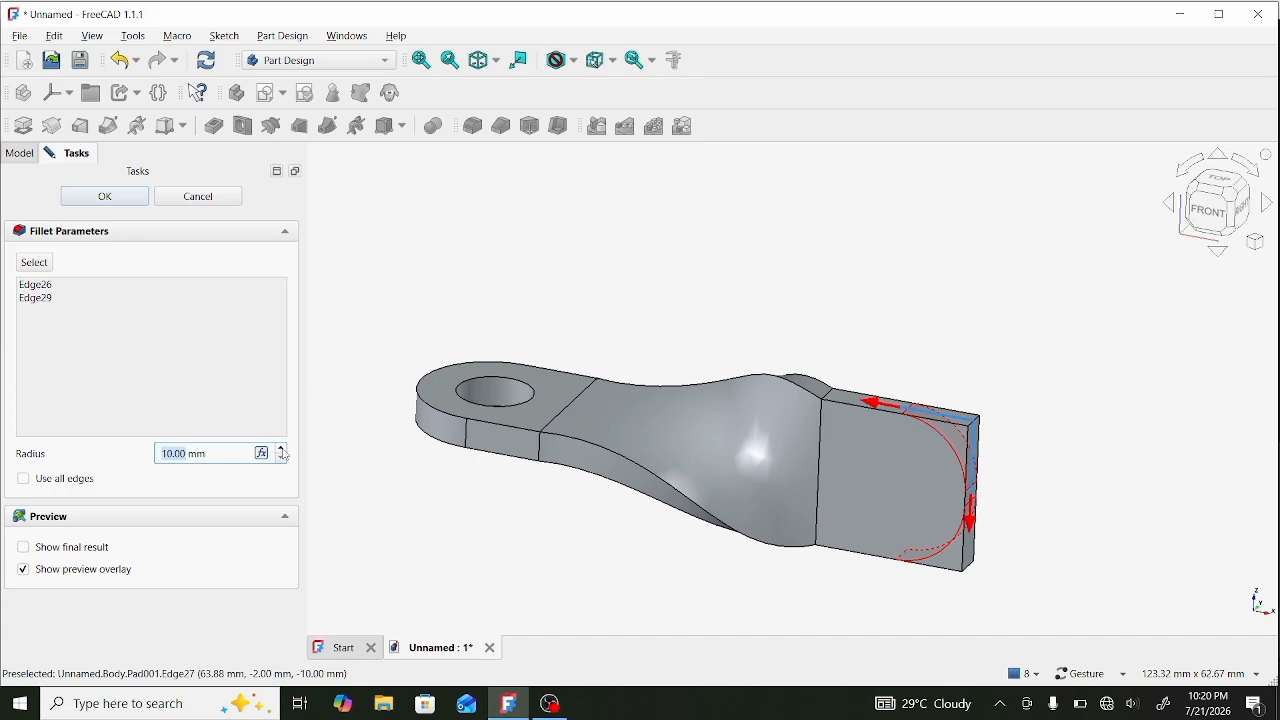
pyautogui.click(284, 452)
pyautogui.click(283, 450)
pyautogui.click(283, 450)
pyautogui.click(283, 450)
pyautogui.click(283, 450)
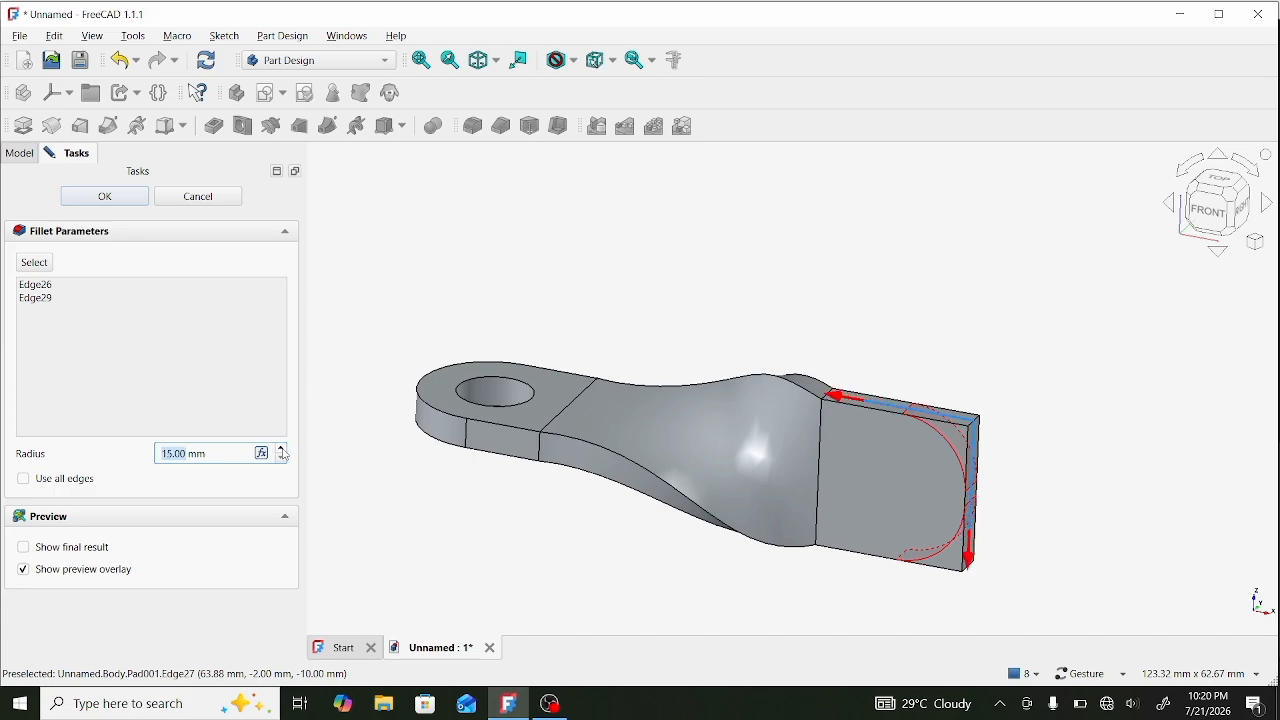
pyautogui.click(284, 450)
pyautogui.click(282, 460)
pyautogui.click(282, 460)
pyautogui.moveTo(479, 533); pyautogui.dragTo(513, 535)
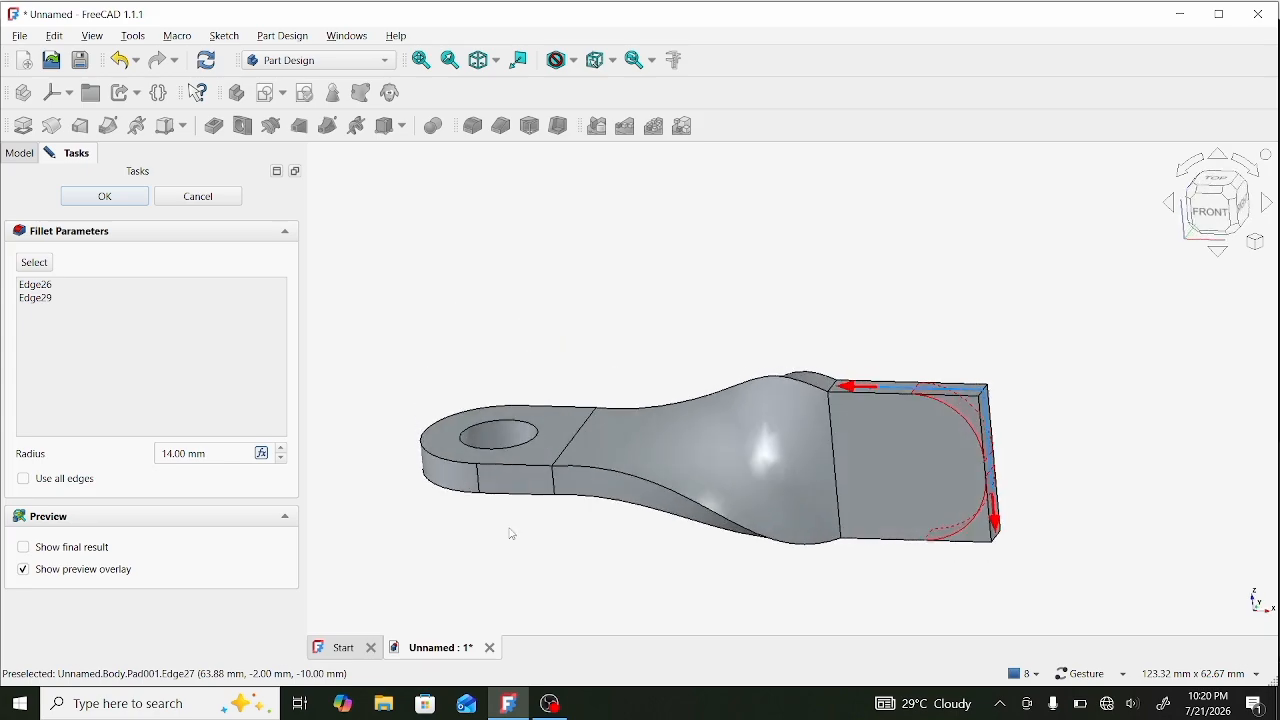
pyautogui.click(105, 197)
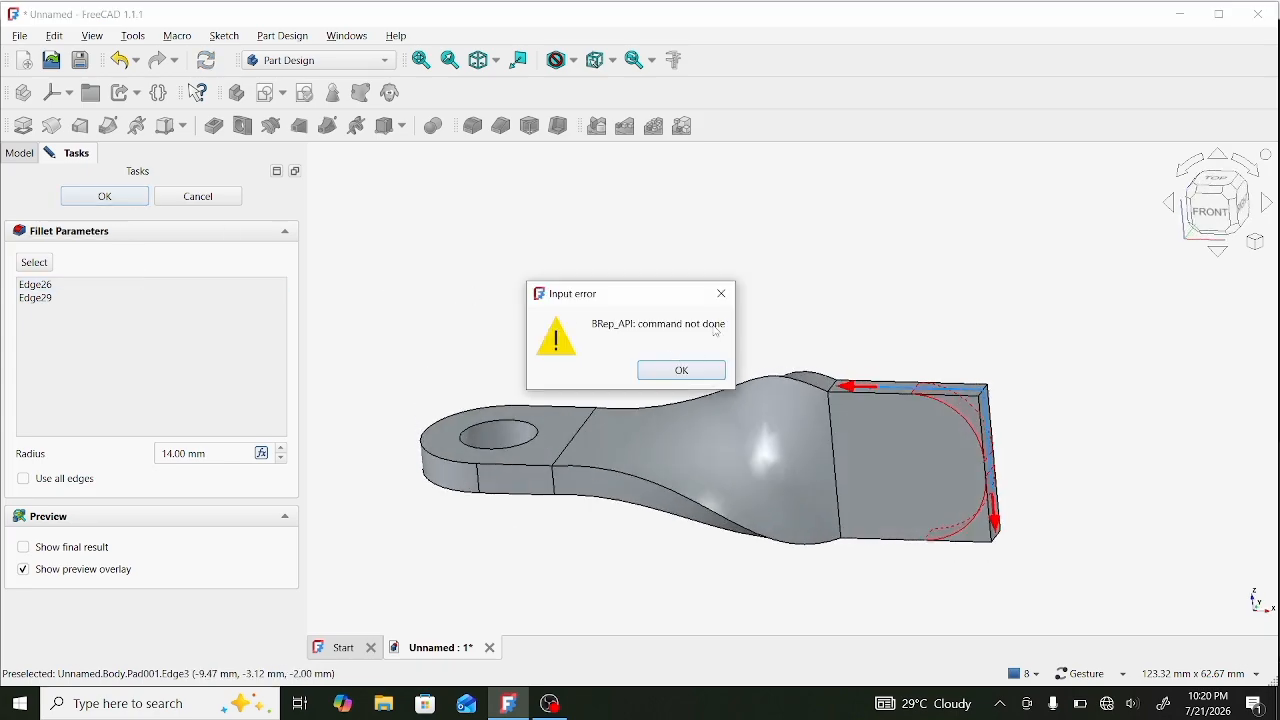
pyautogui.click(722, 294)
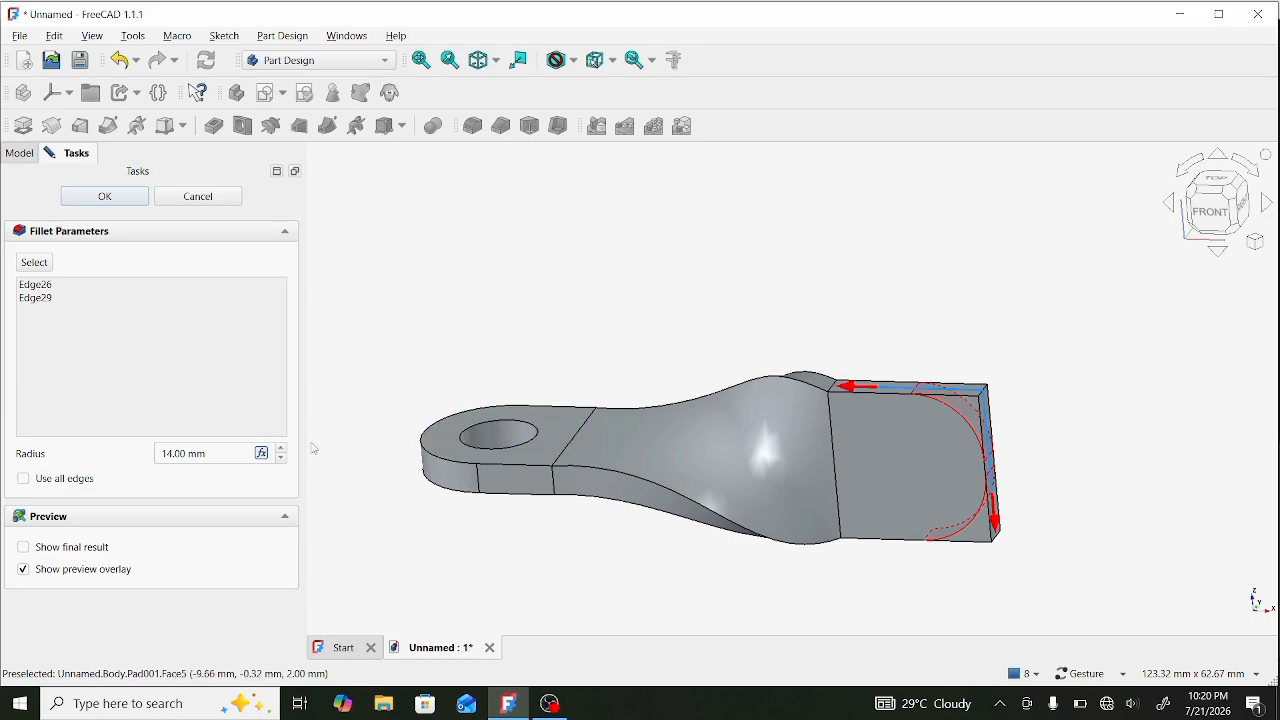
# Round the two end corners of the pad with a 9 mm fillet radius and apply the fillet.
pyautogui.click(278, 459)
pyautogui.click(278, 459)
pyautogui.click(278, 459)
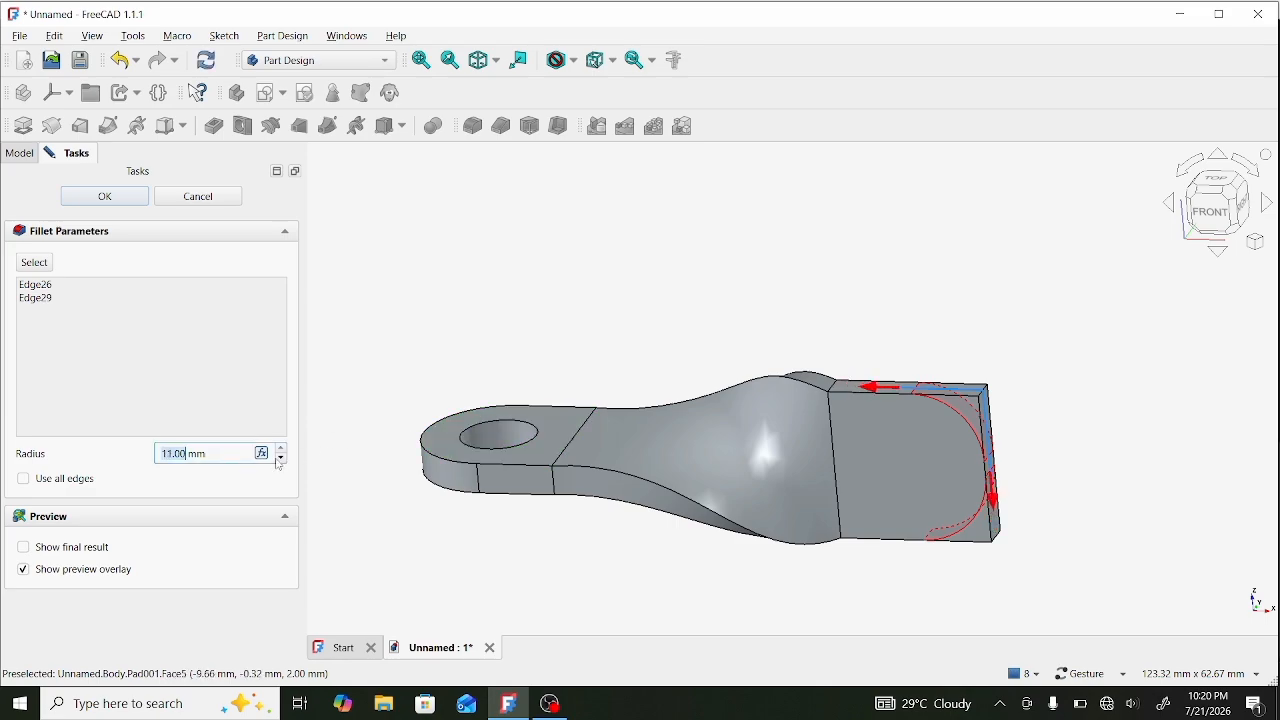
pyautogui.click(278, 459)
pyautogui.click(278, 459)
pyautogui.click(279, 460)
pyautogui.click(279, 460)
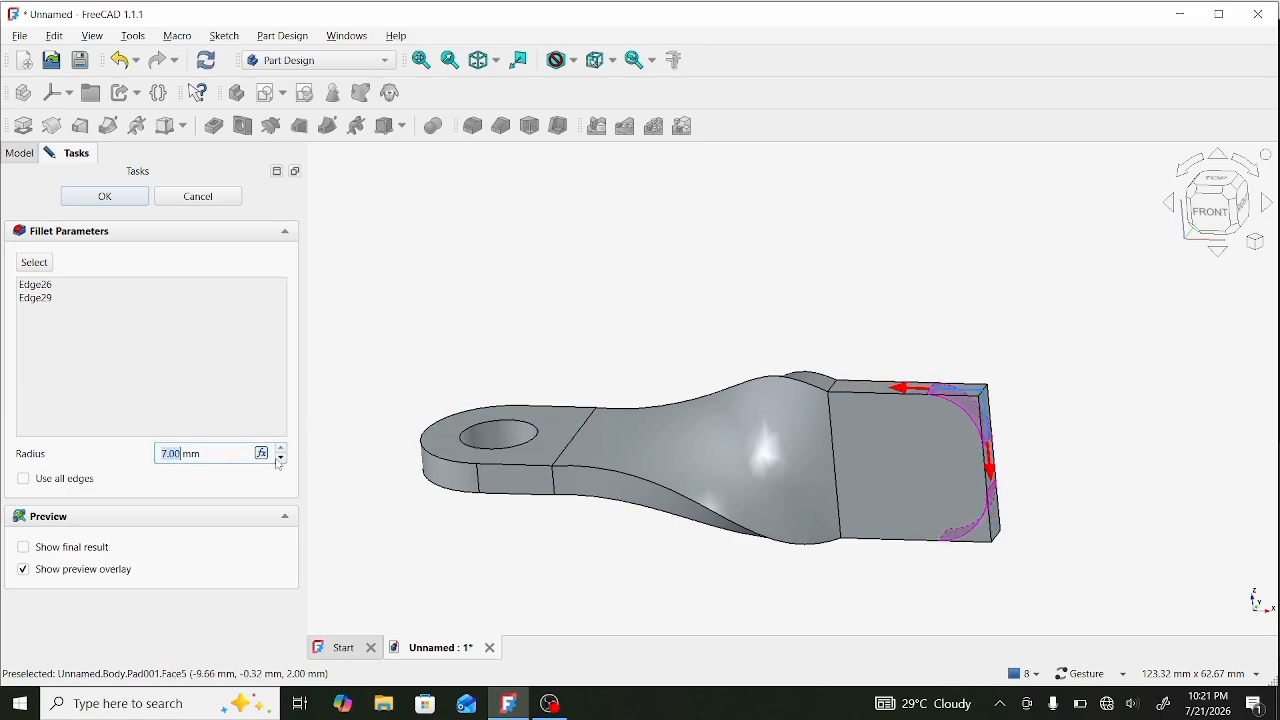
pyautogui.scroll(2, 284, 457)
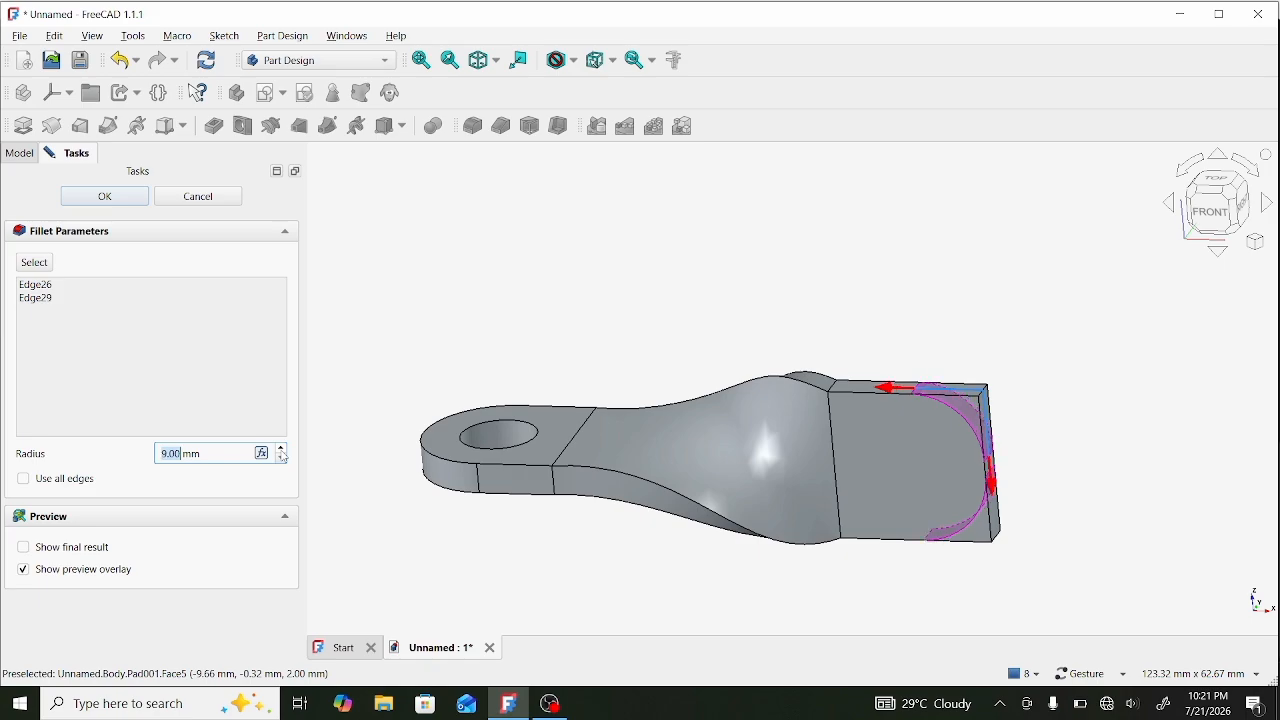
pyautogui.scroll(1, 284, 457)
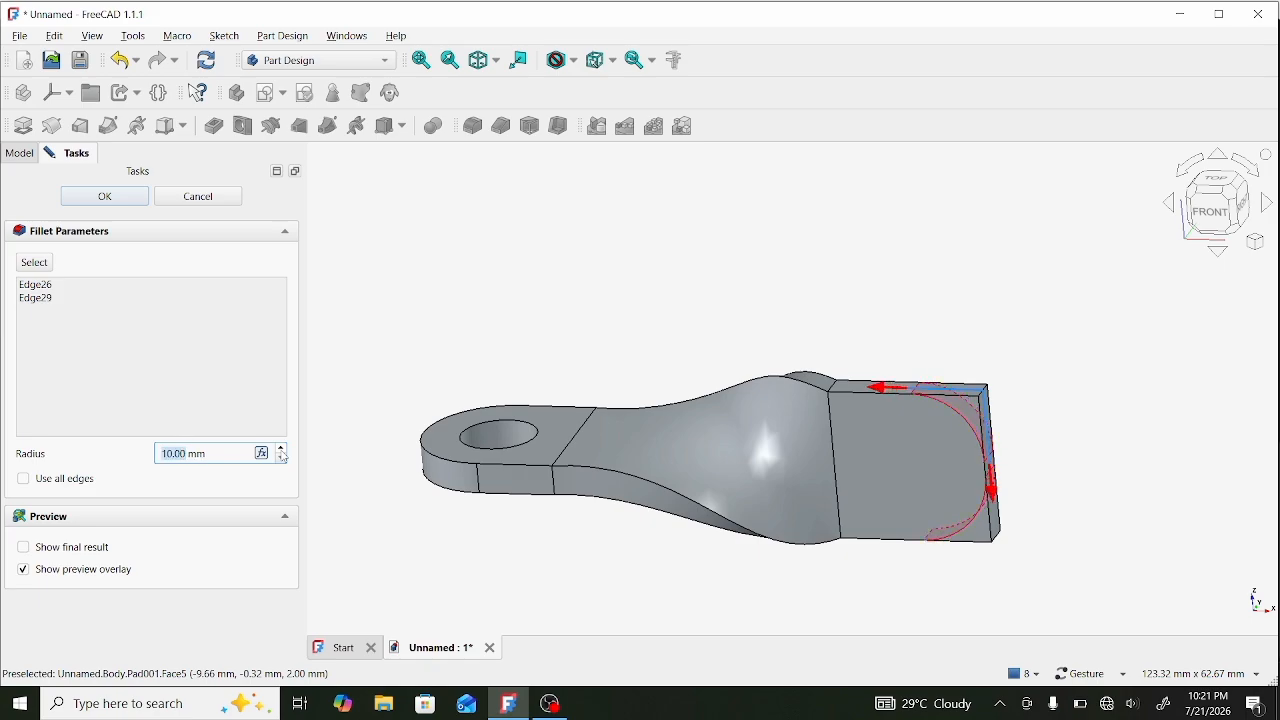
pyautogui.scroll(-1, 284, 465)
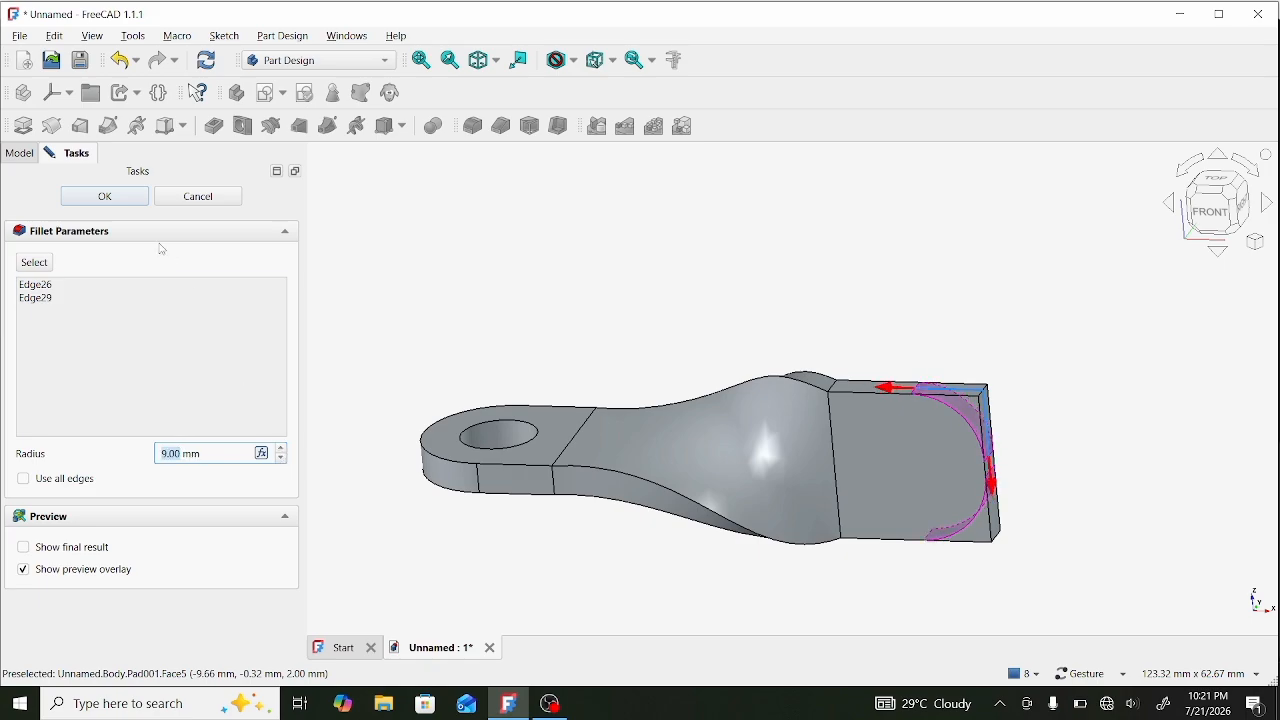
pyautogui.click(118, 198)
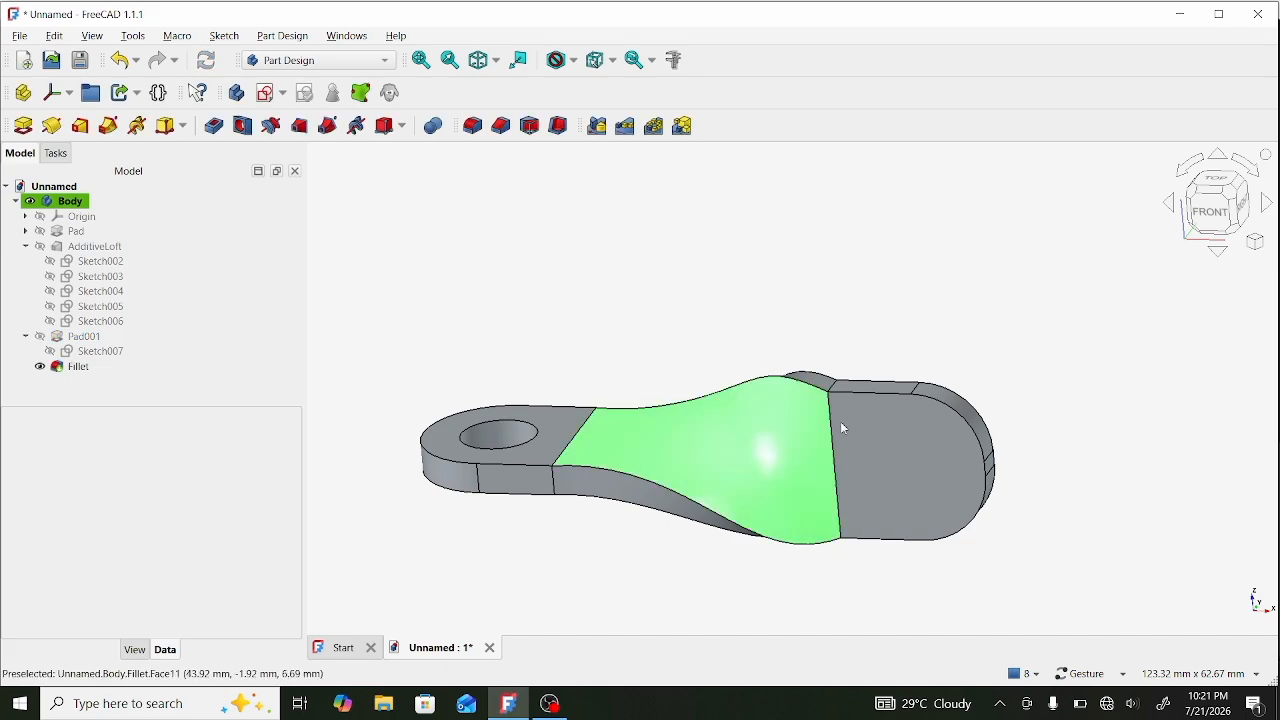
# Create a new sketch on the flat front face of the rounded padded end.
pyautogui.moveTo(954, 451); pyautogui.dragTo(1003, 373)
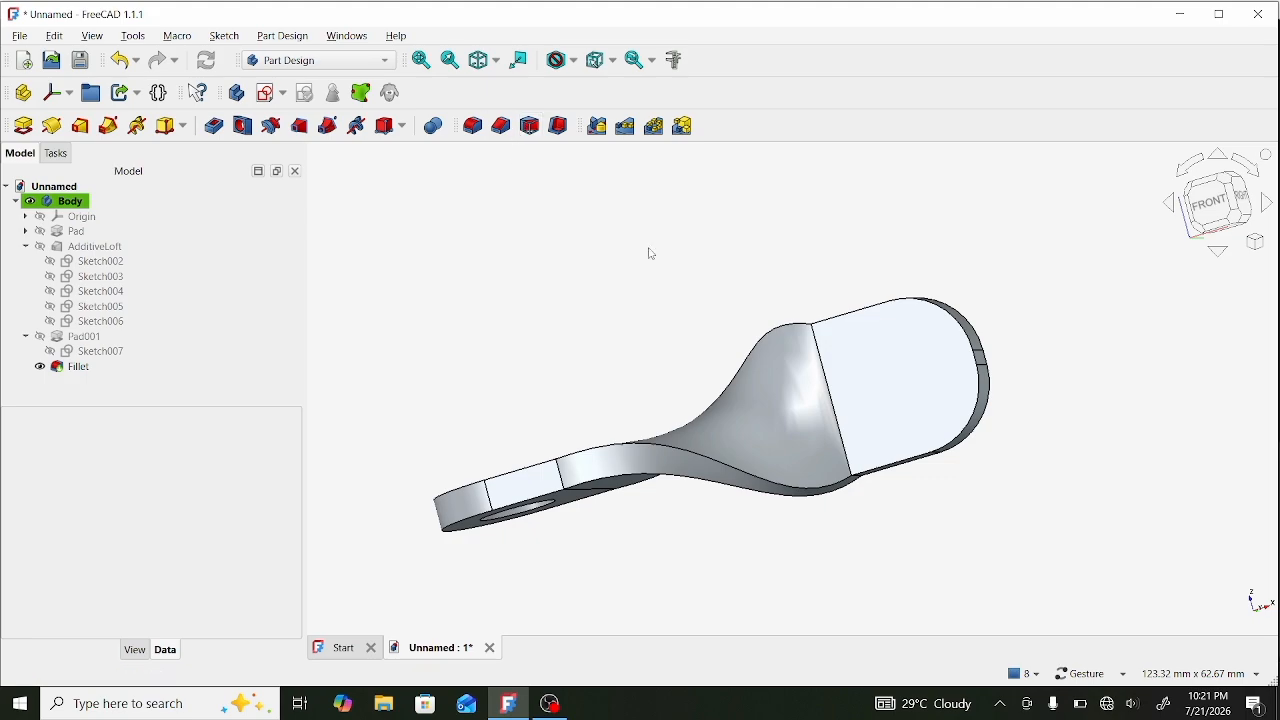
pyautogui.click(889, 358)
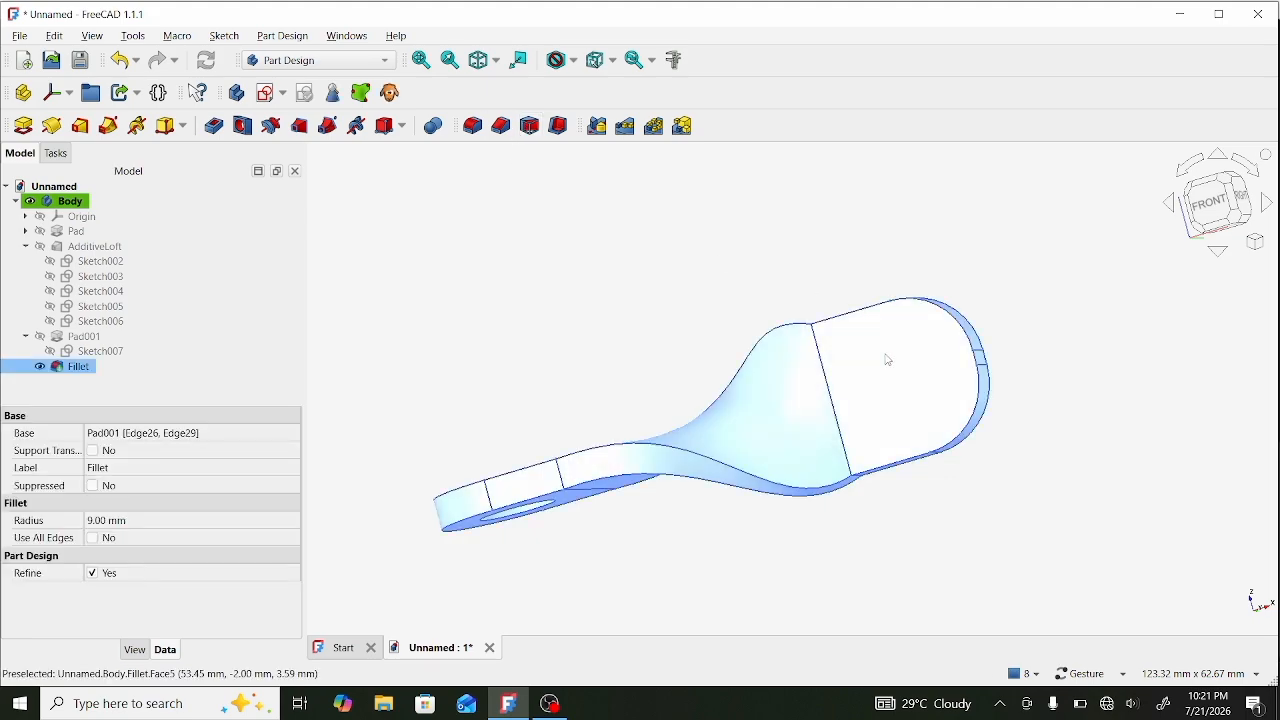
pyautogui.click(838, 233)
pyautogui.click(864, 348)
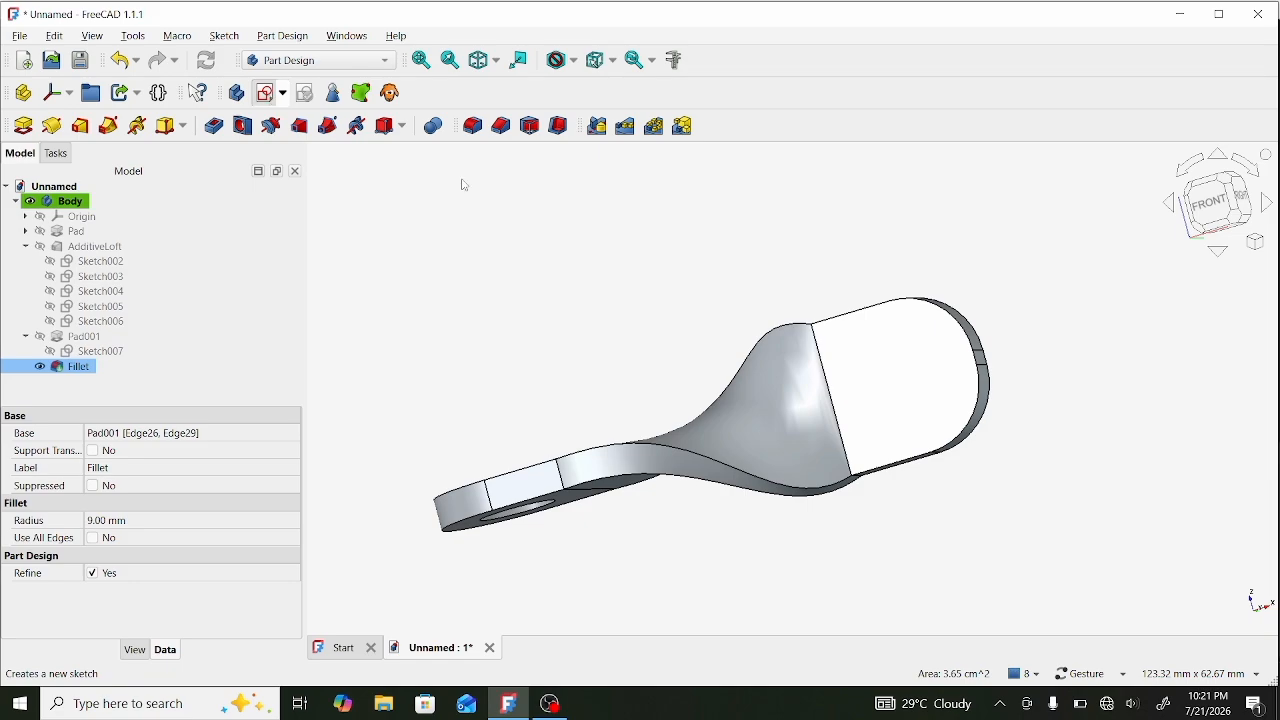
pyautogui.scroll(1, 977, 405)
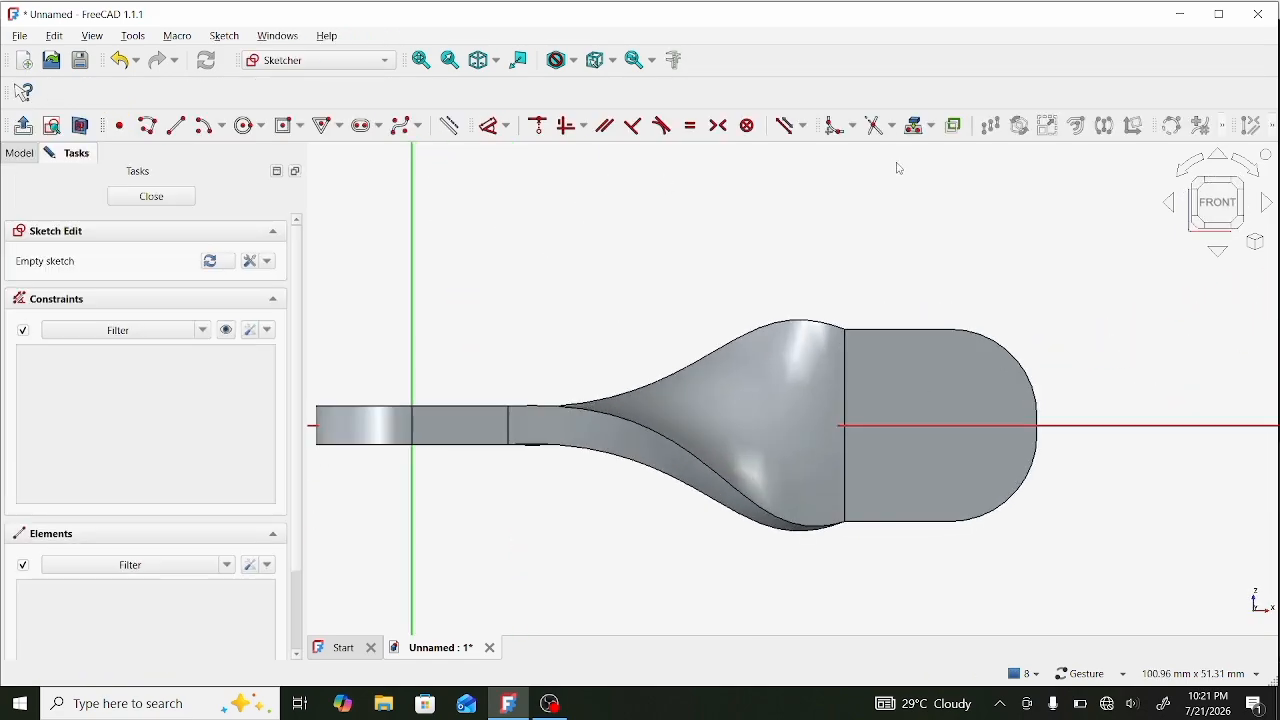
pyautogui.click(918, 140)
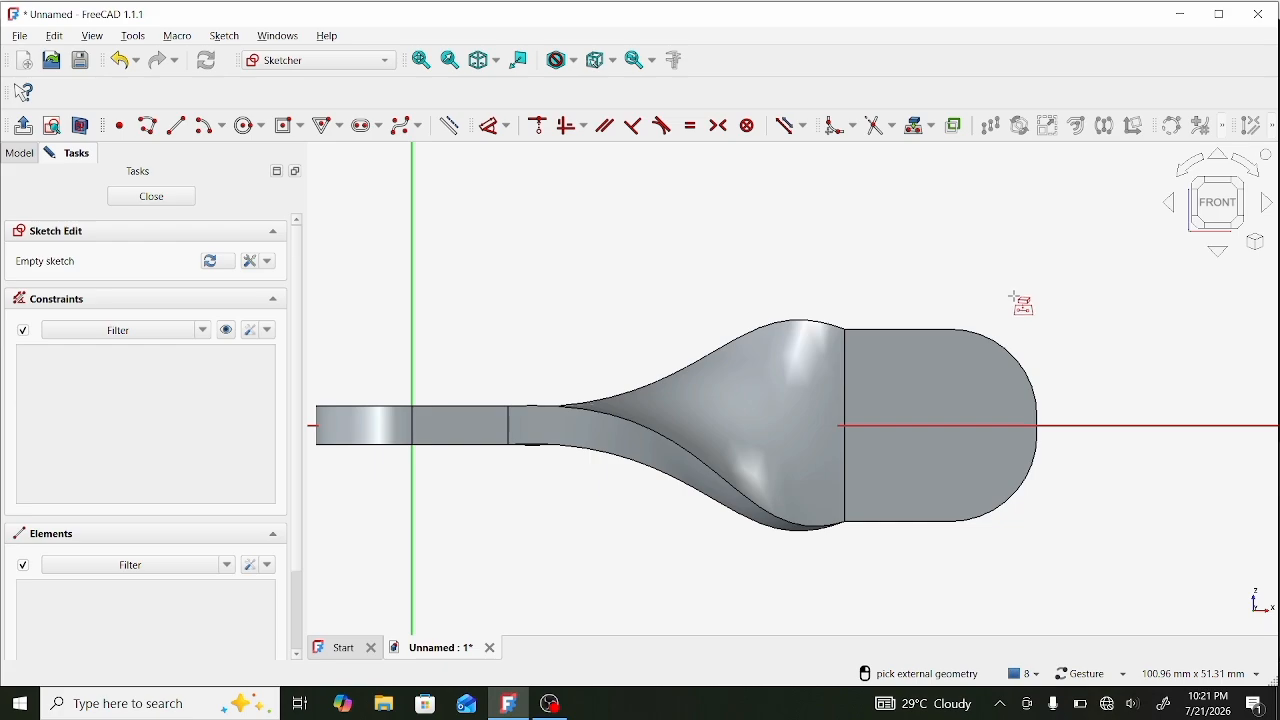
pyautogui.click(1010, 358)
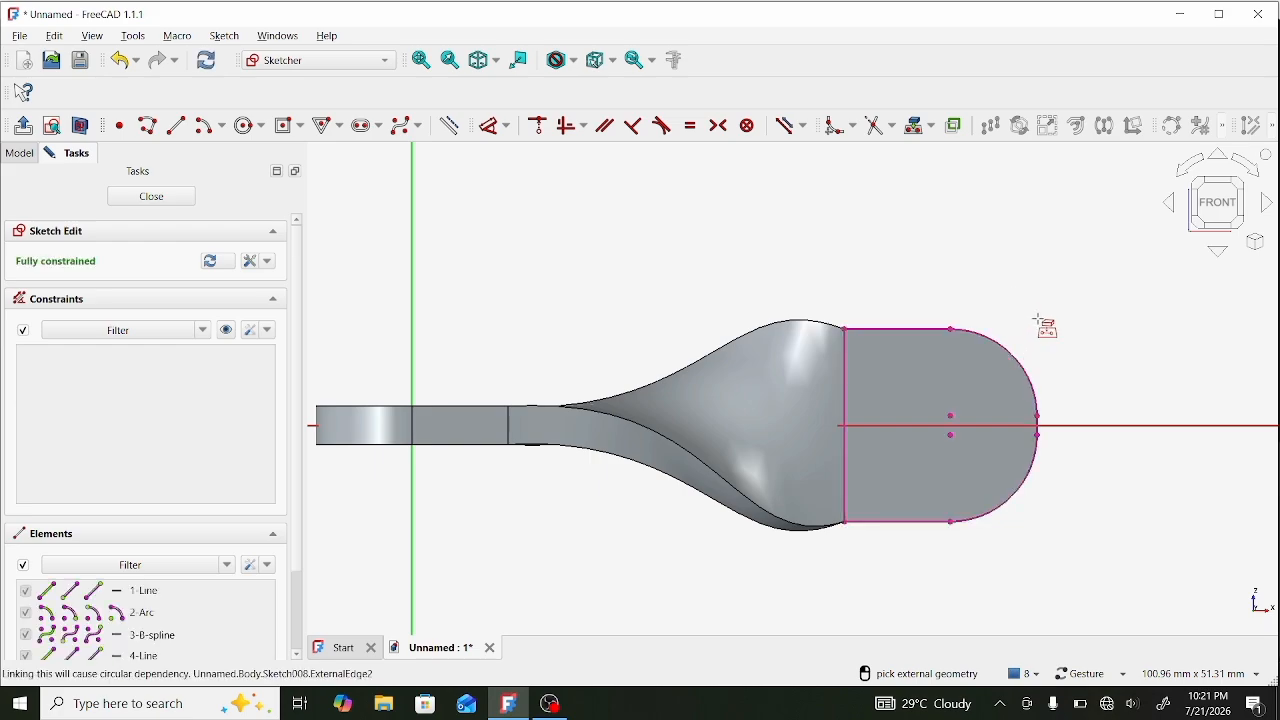
pyautogui.hotkey('ctrl', 'z')
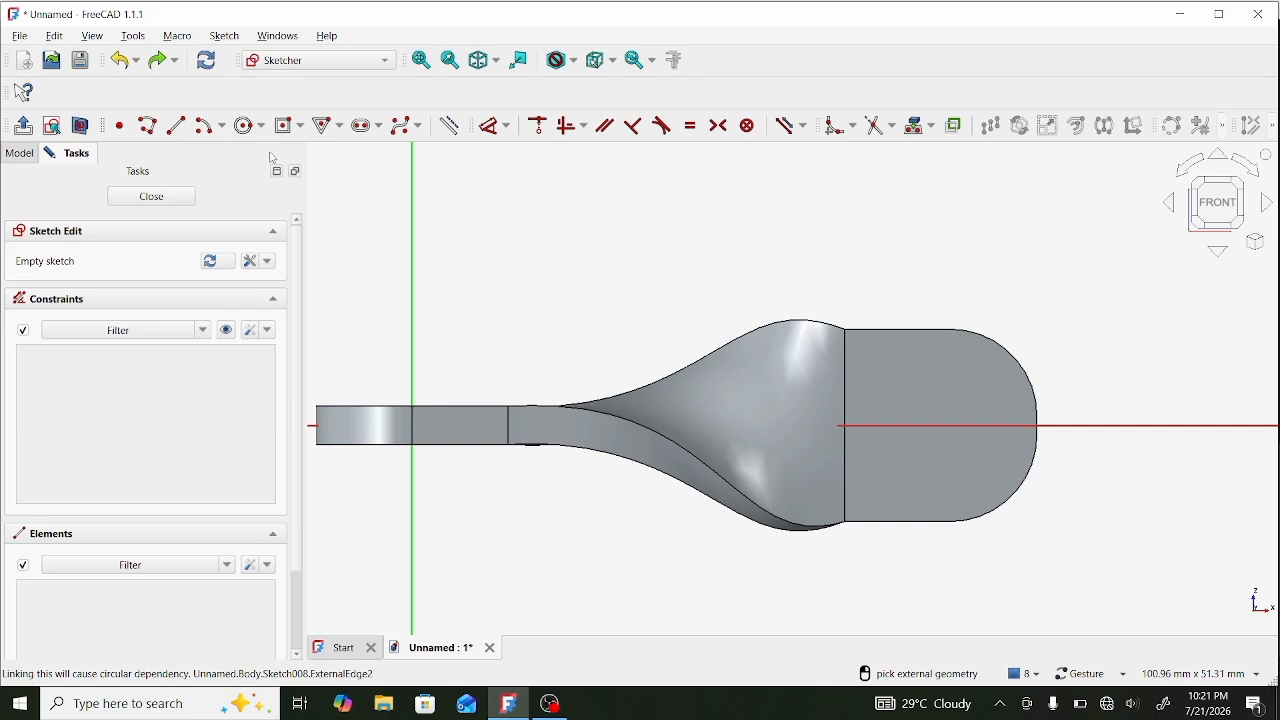
# Sketch a 10 mm diameter circle centred on the horizontal axis within the rounded end face, and close the sketch.
pyautogui.click(249, 125)
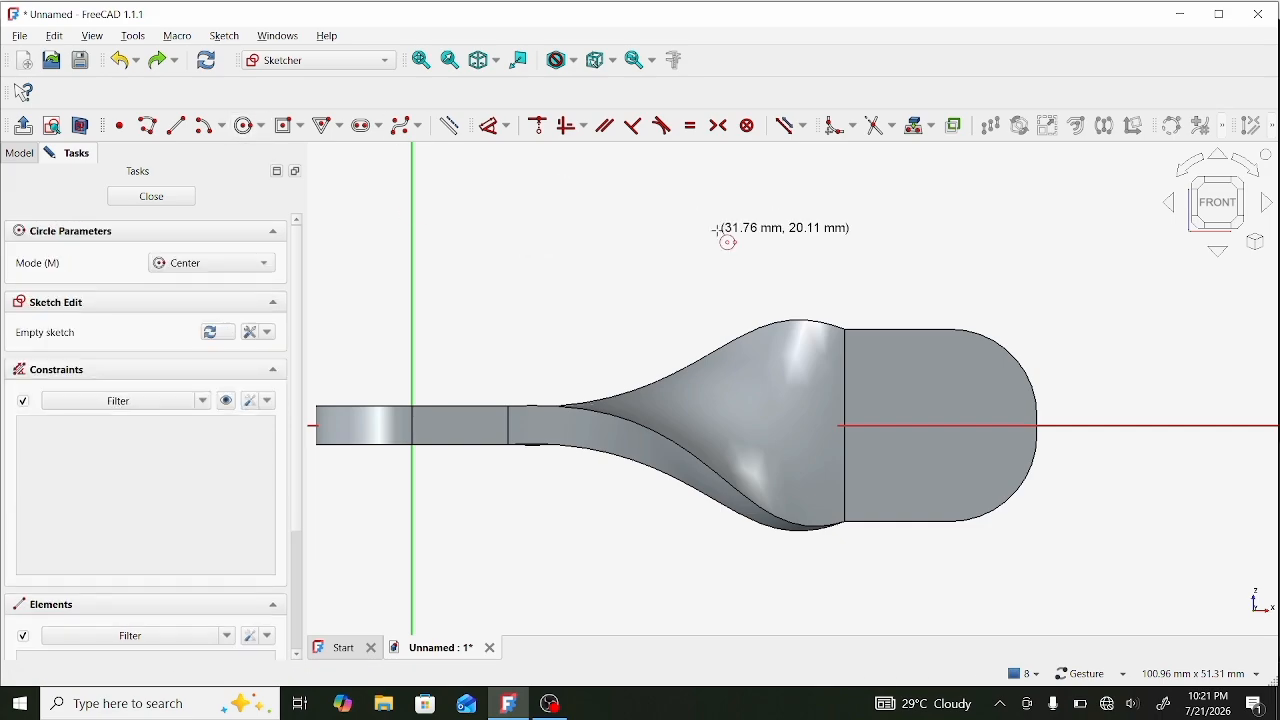
pyautogui.click(942, 427)
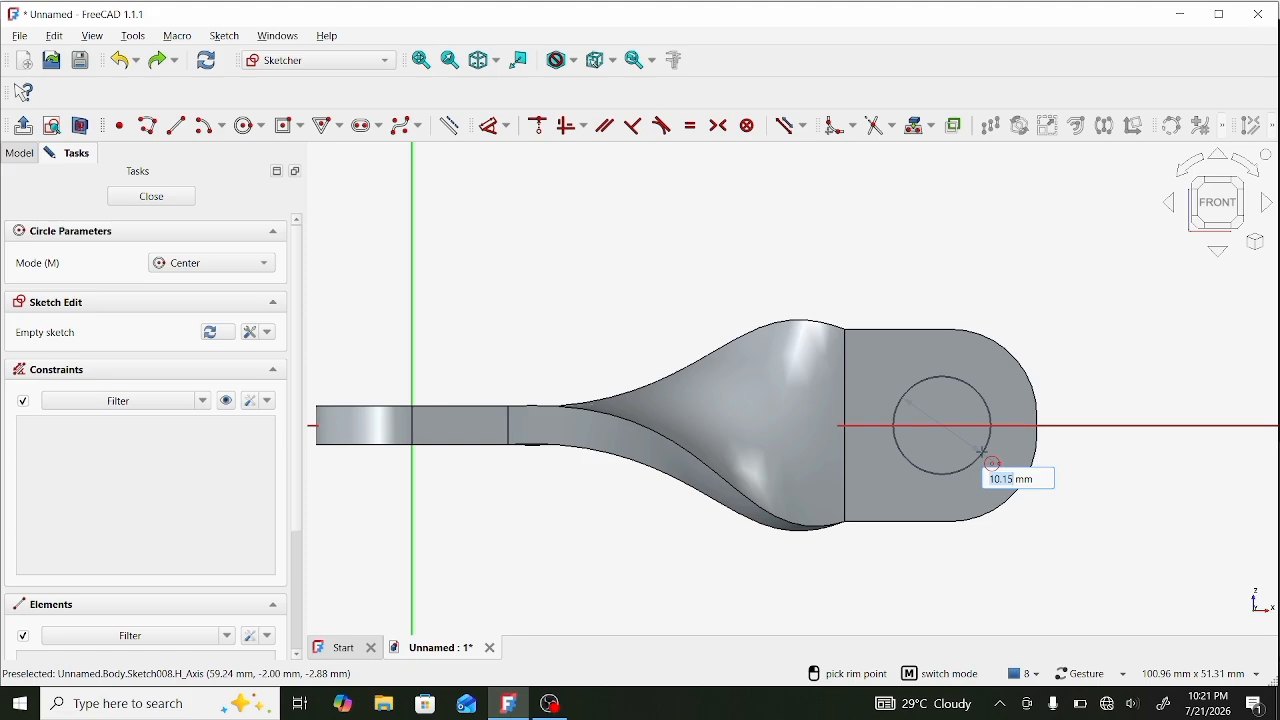
pyautogui.write('10')
pyautogui.press('Return')
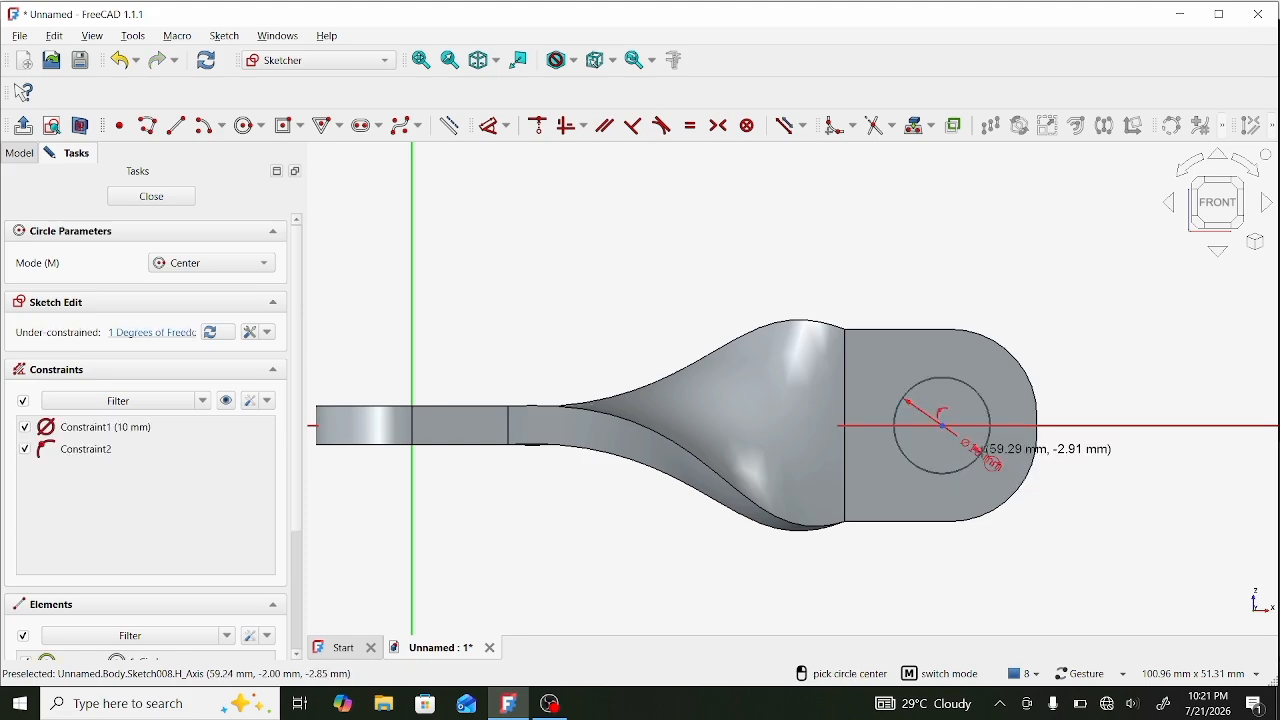
pyautogui.click(152, 197)
# Cut the circle sketch through the rounded end with a one-sided Through all pocket.
pyautogui.moveTo(577, 283); pyautogui.dragTo(571, 366)
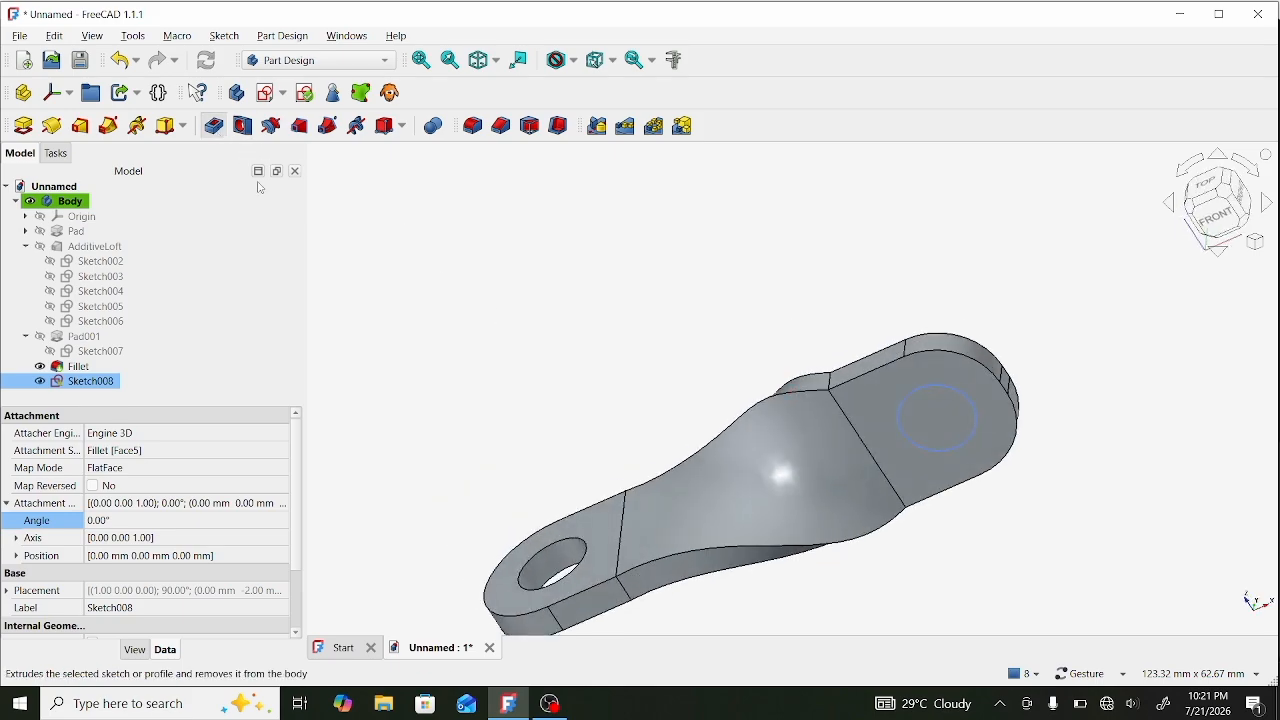
pyautogui.click(231, 266)
pyautogui.click(233, 264)
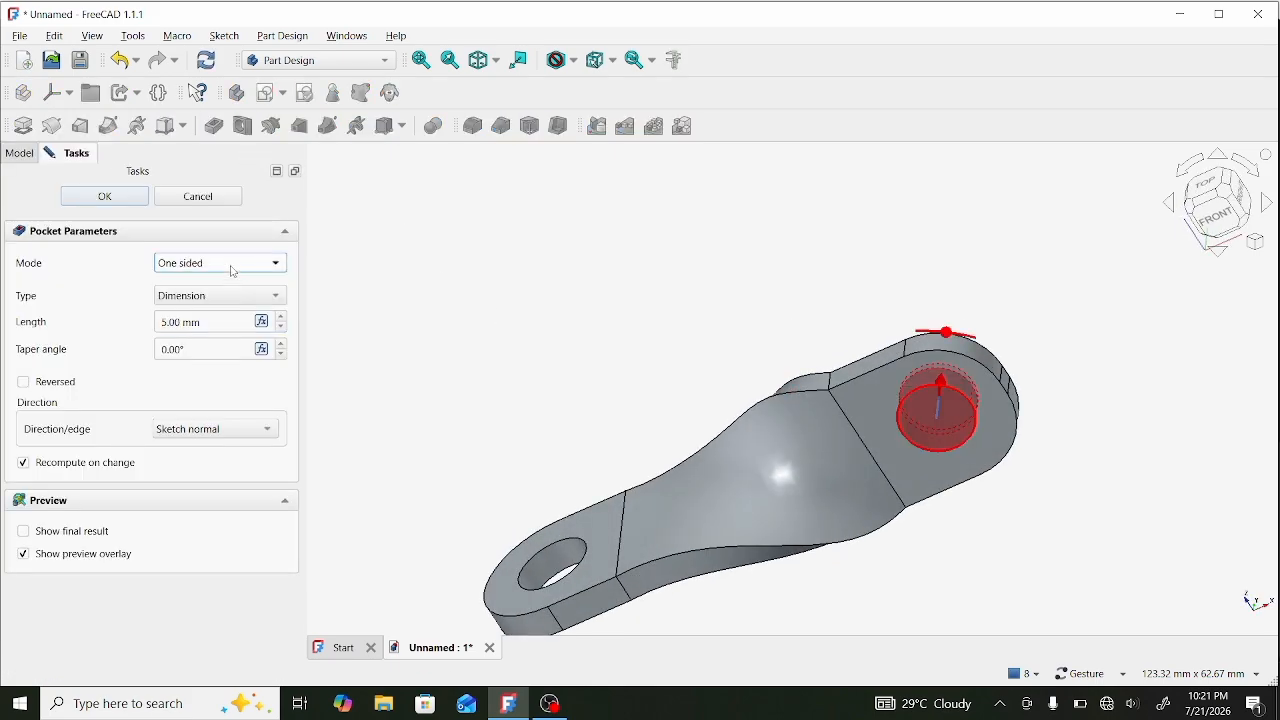
pyautogui.click(223, 295)
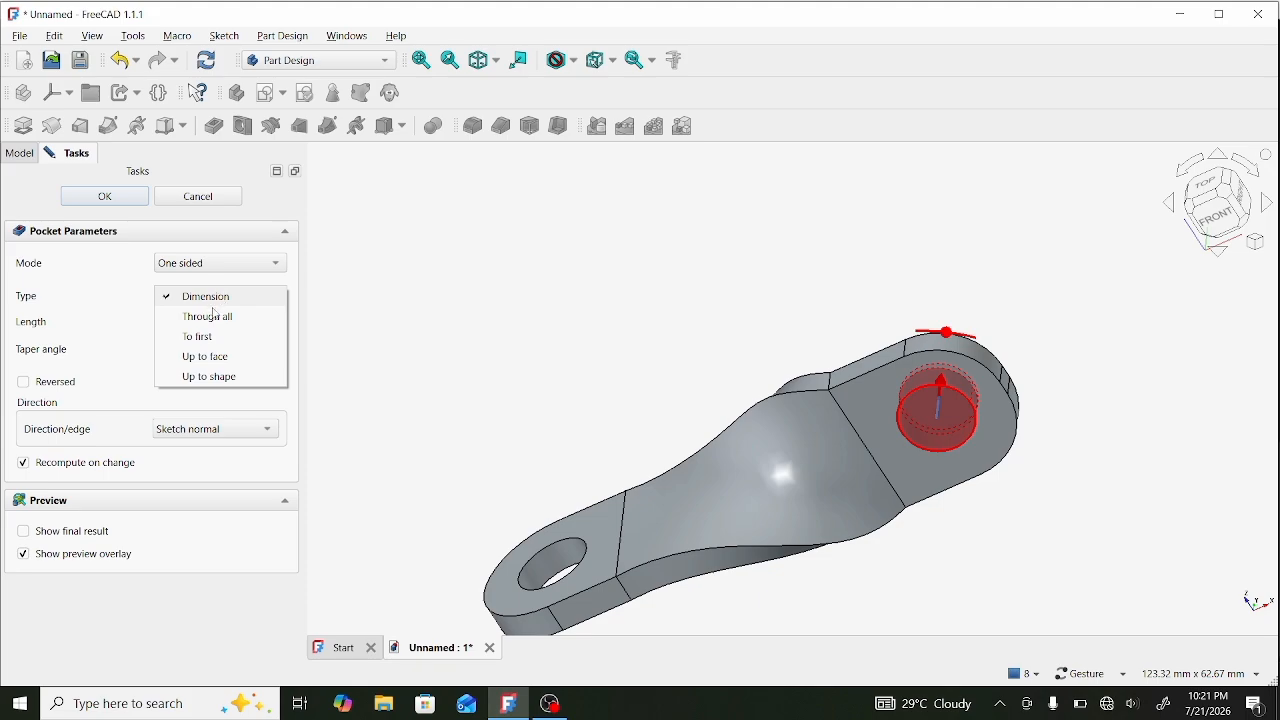
pyautogui.click(212, 318)
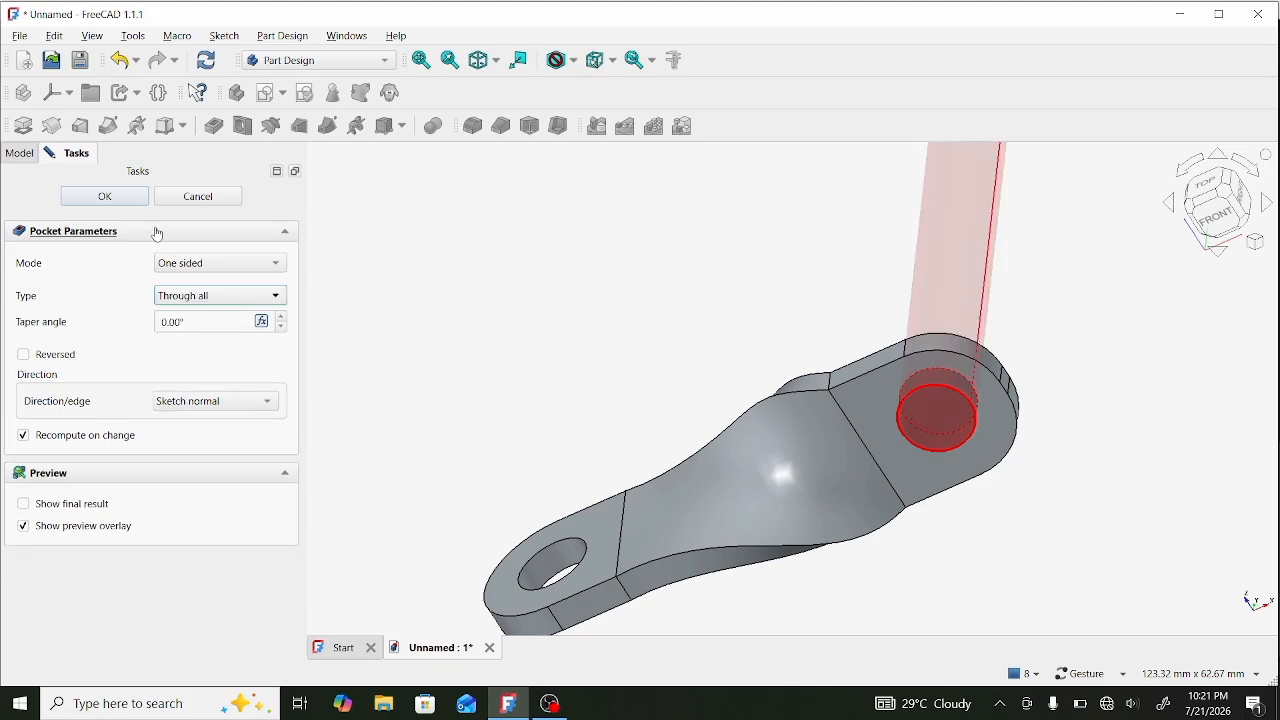
pyautogui.click(116, 193)
pyautogui.moveTo(557, 323); pyautogui.dragTo(600, 277)
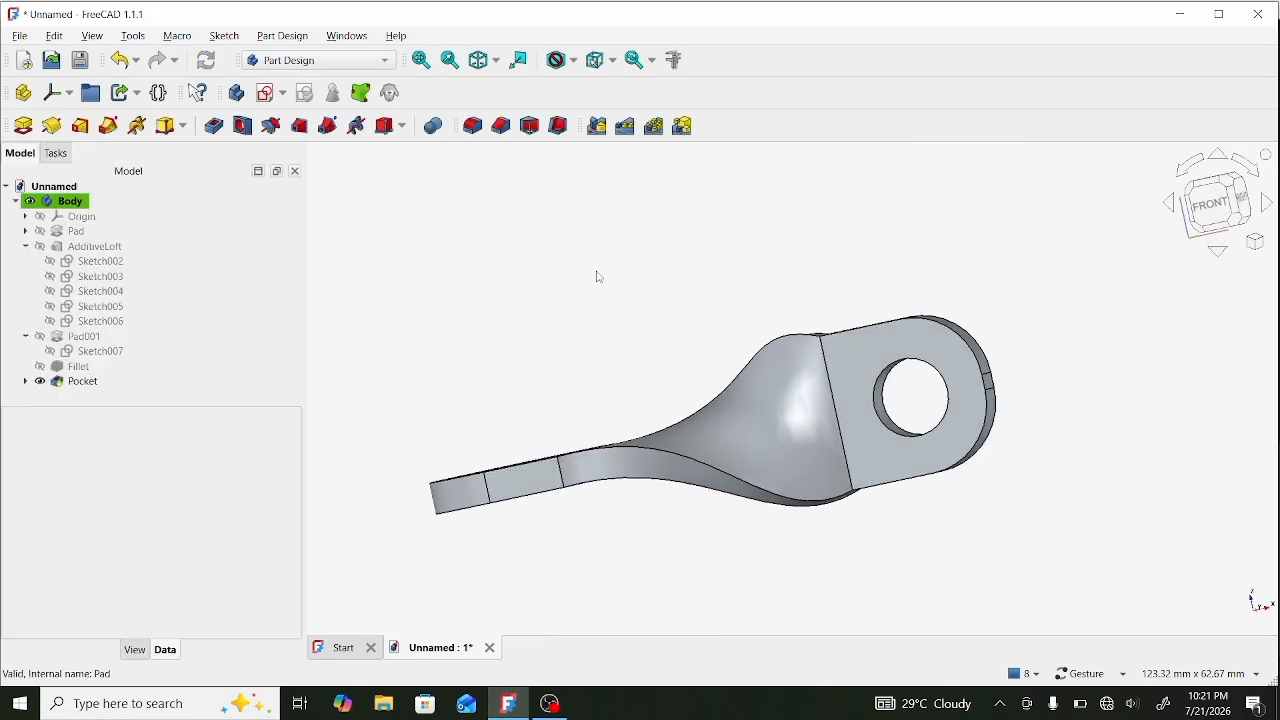
# Examine the link in isometric and right views and check the attachment settings of the loft profile Sketch006.
pyautogui.press('0')
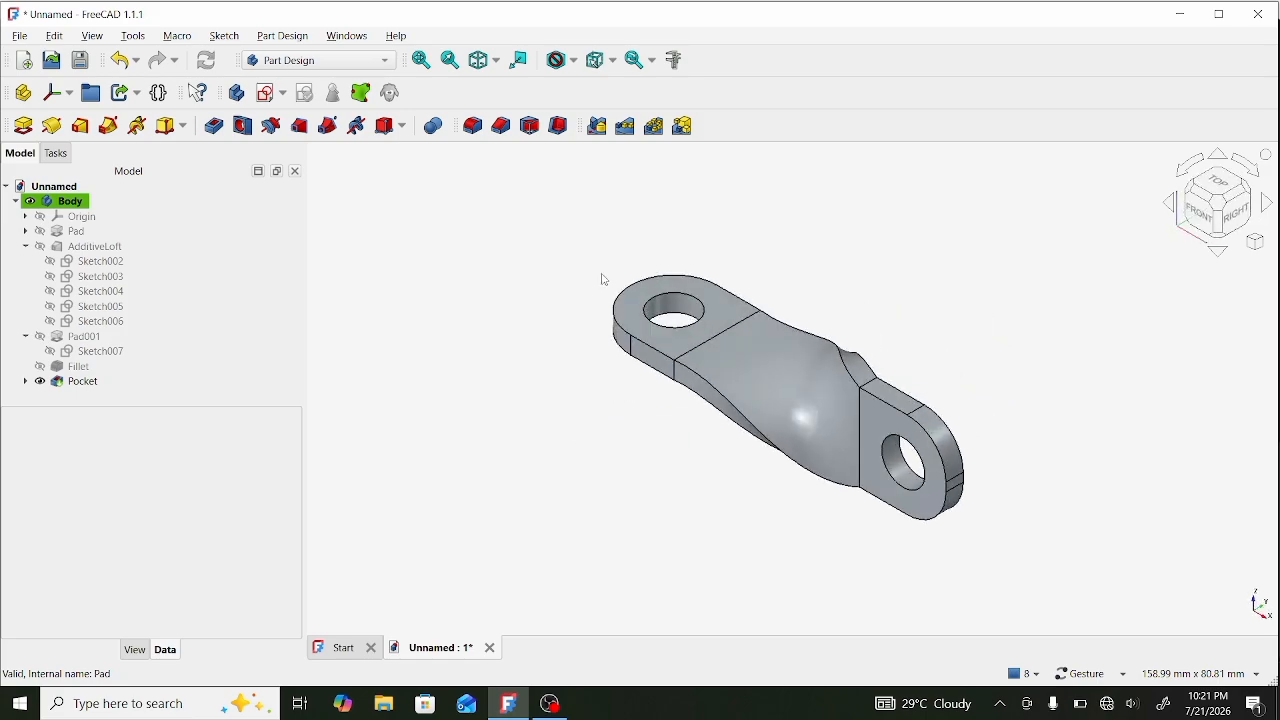
pyautogui.scroll(2, 793, 519)
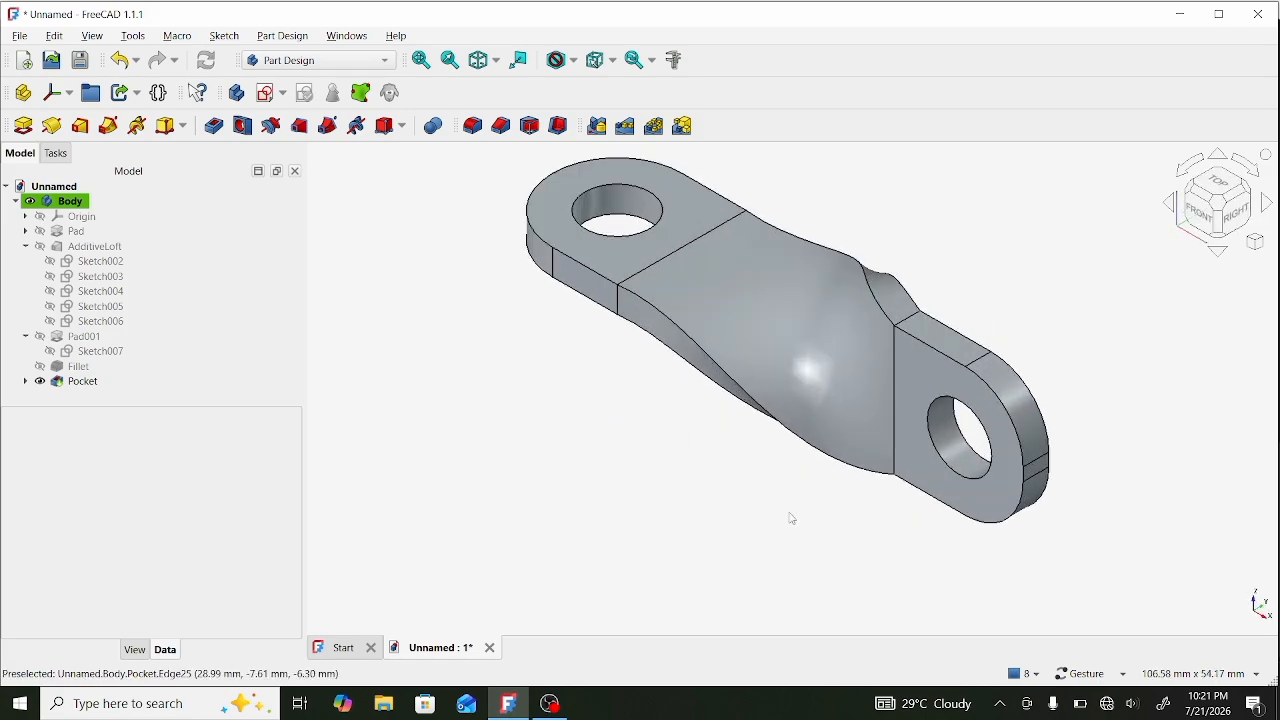
pyautogui.scroll(-2, 793, 519)
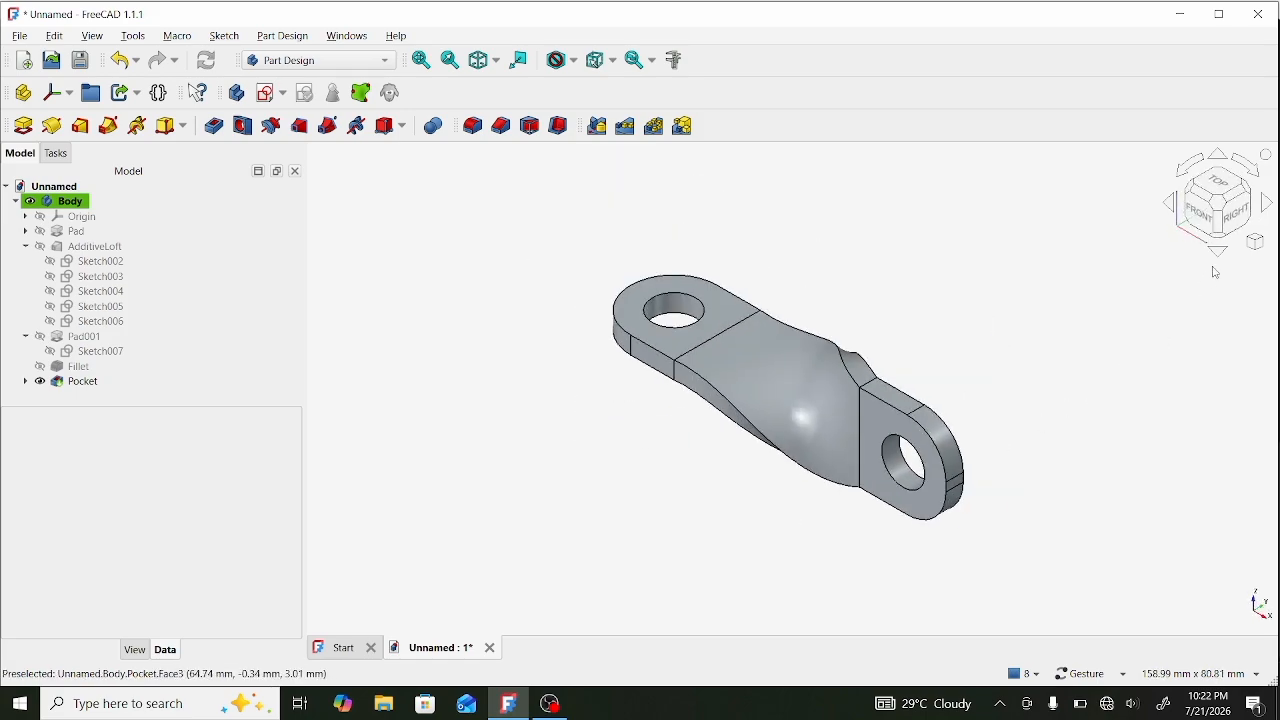
pyautogui.click(1238, 215)
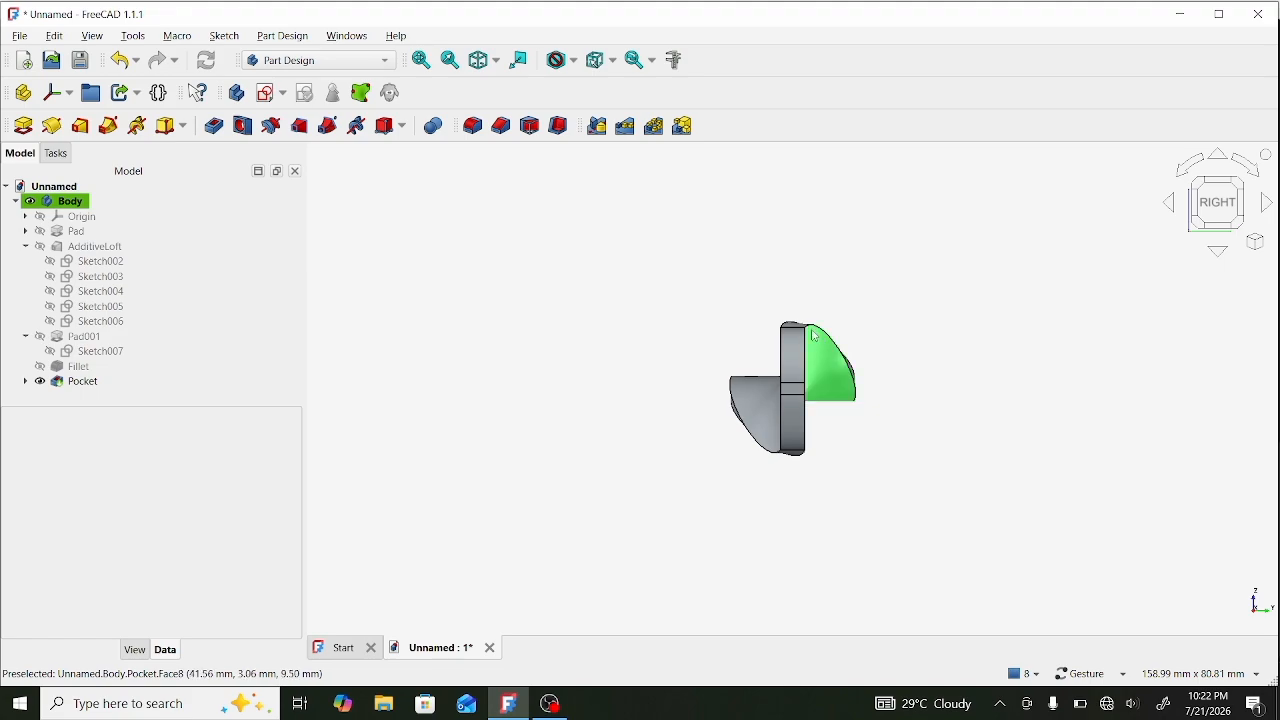
pyautogui.scroll(3, 816, 336)
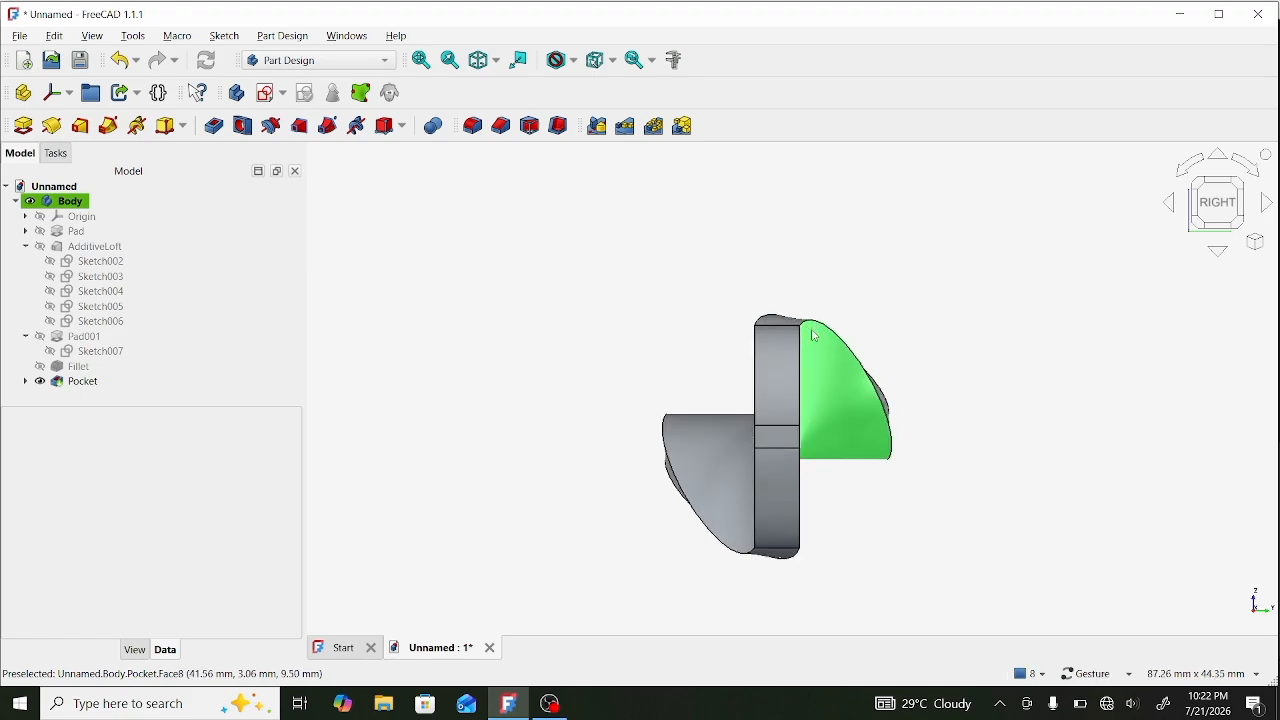
pyautogui.click(88, 381)
pyautogui.click(100, 321)
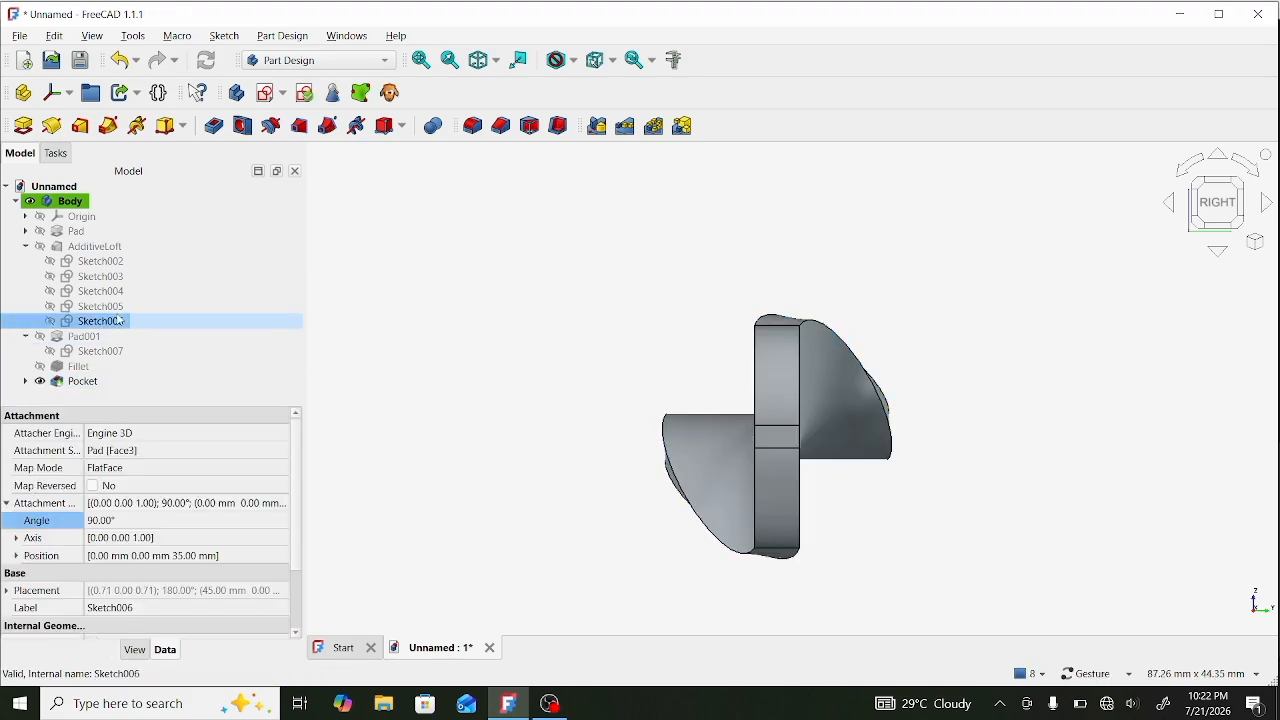
# Set the attachment angle of the loft profile Sketch005 to 67°.
pyautogui.click(100, 306)
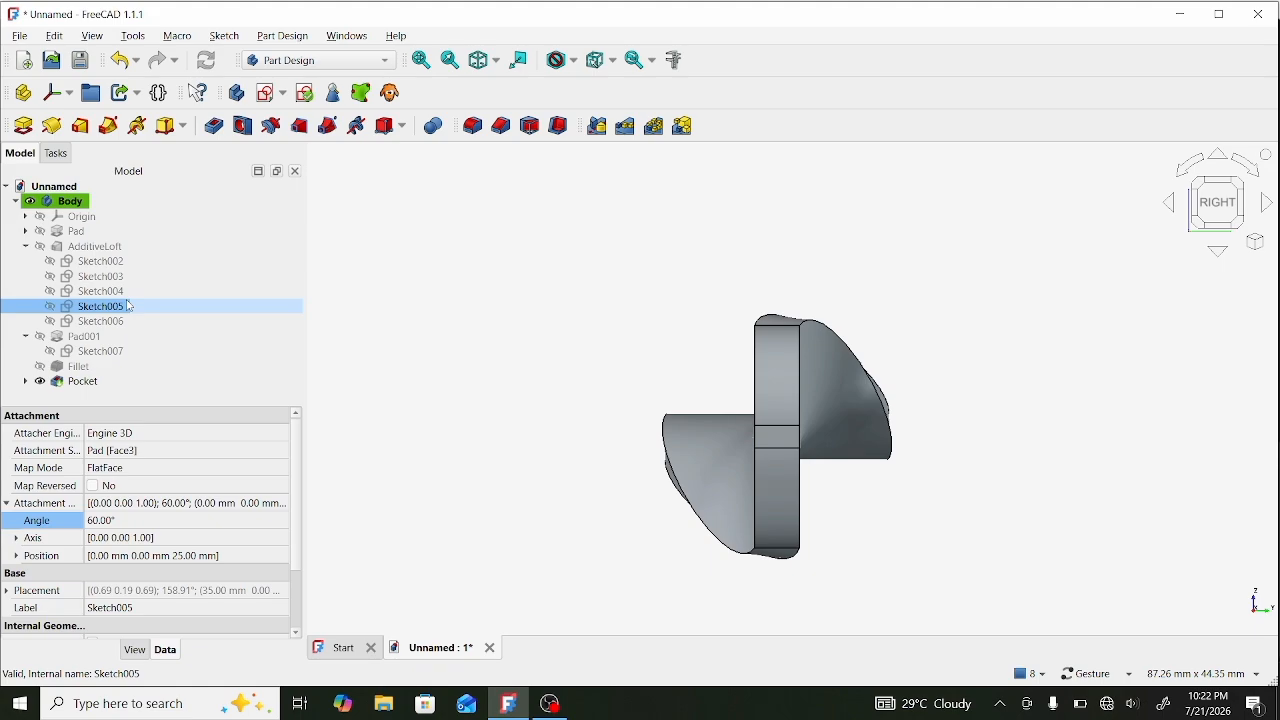
pyautogui.click(253, 521)
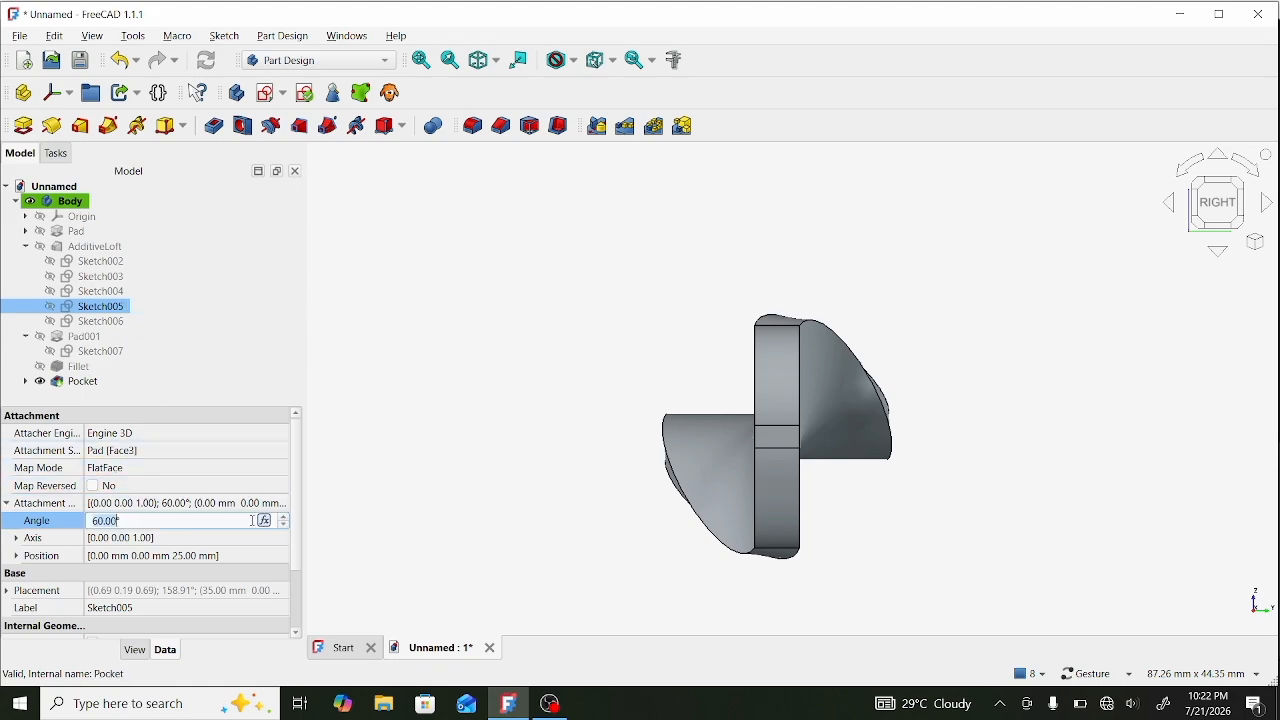
pyautogui.scroll(2, 120, 521)
pyautogui.press('Return')
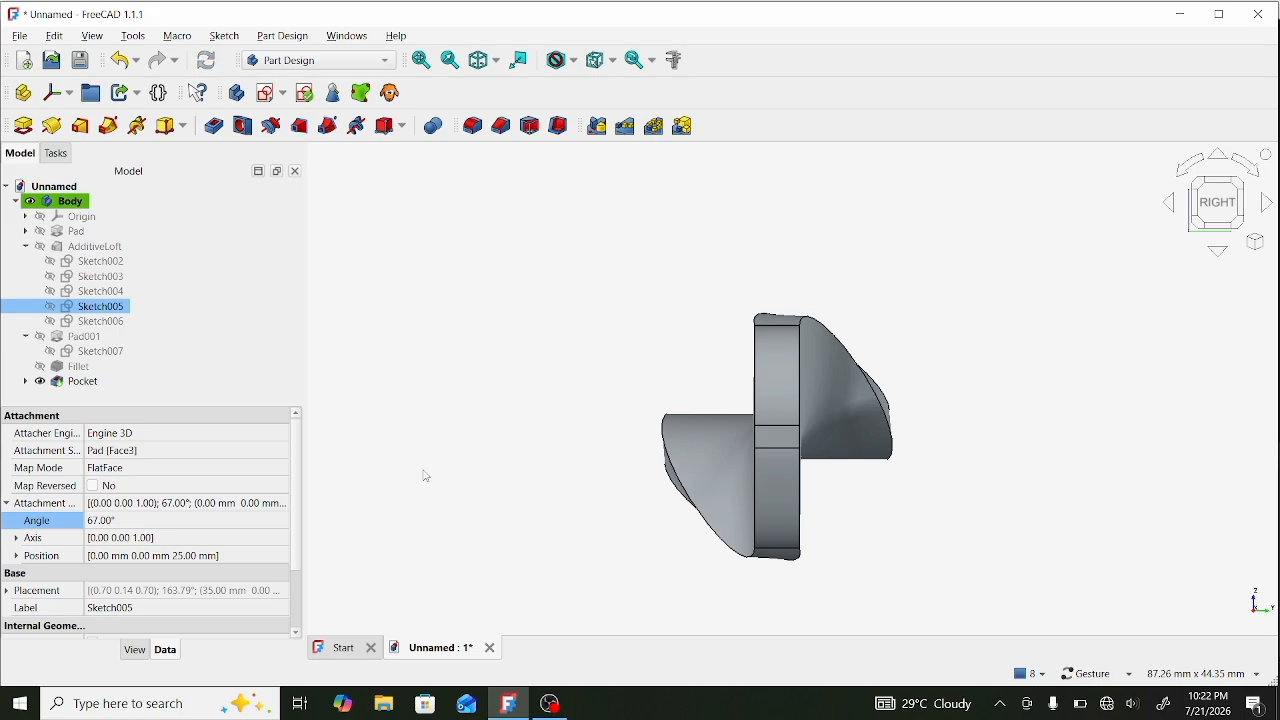
pyautogui.moveTo(423, 470); pyautogui.dragTo(389, 452, button='right')
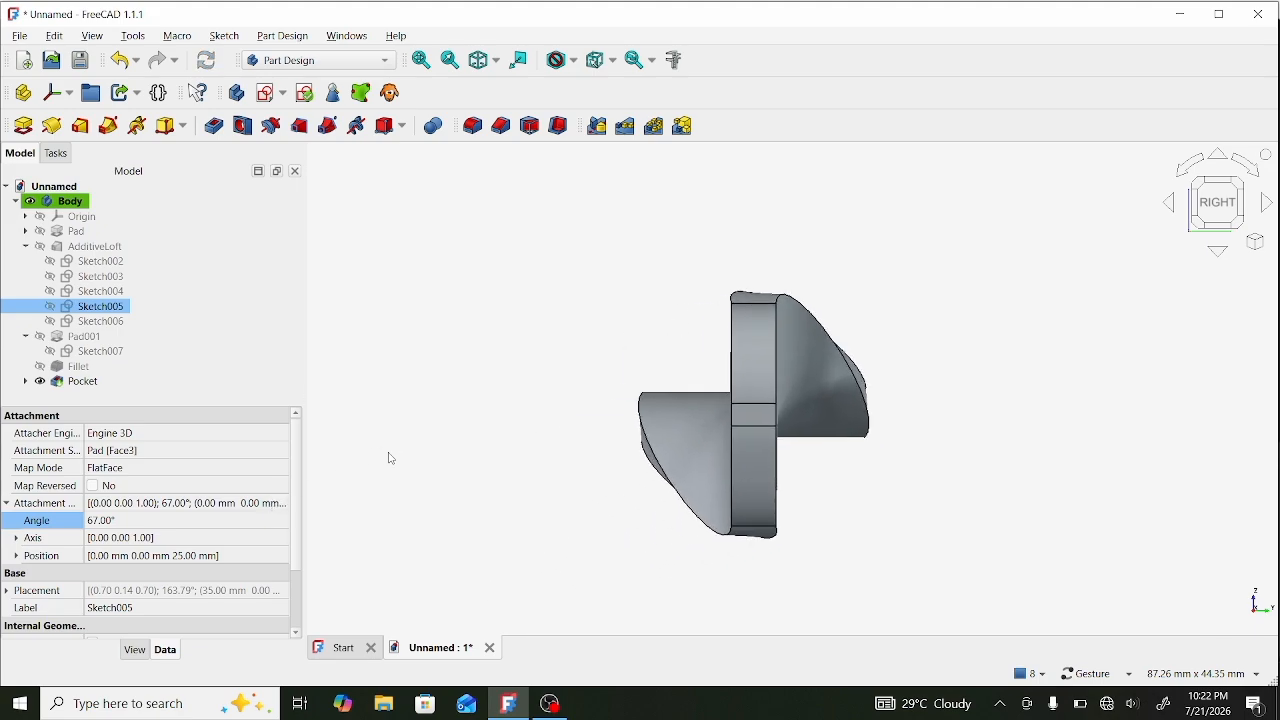
pyautogui.click(391, 459)
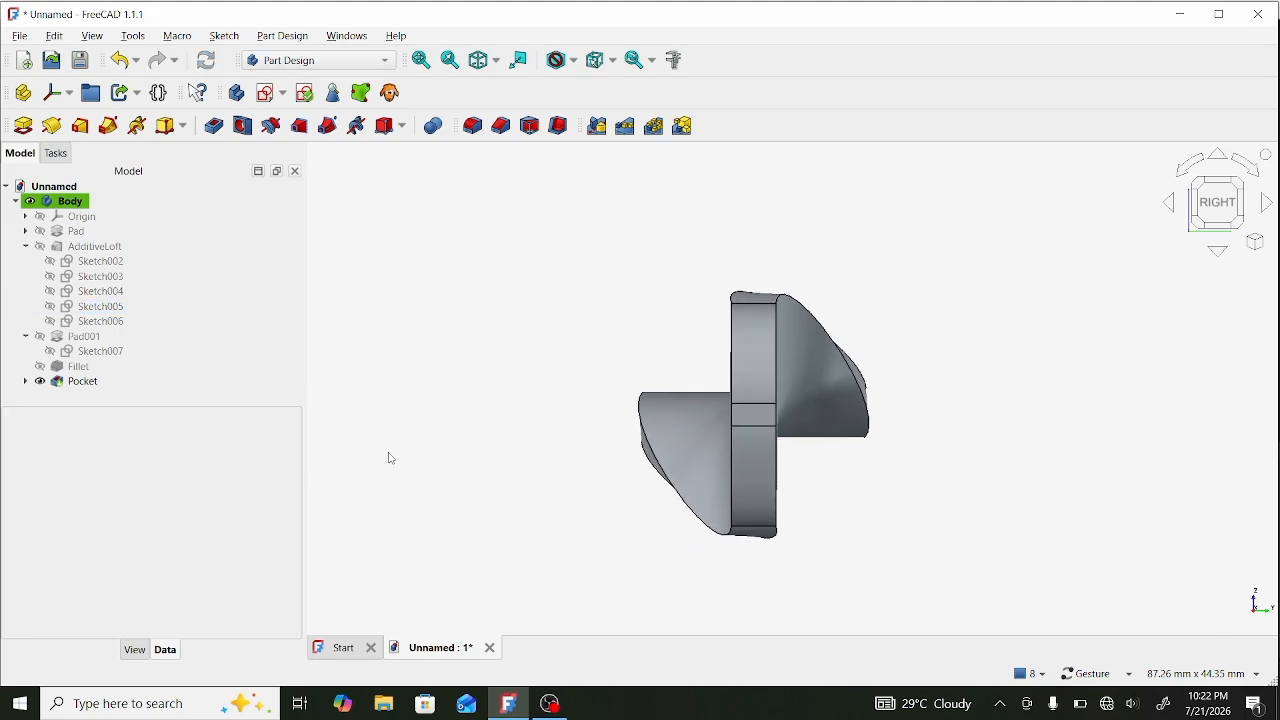
# Set the attachment angle of the loft profile Sketch005 to 58°.
pyautogui.click(134, 310)
pyautogui.click(234, 519)
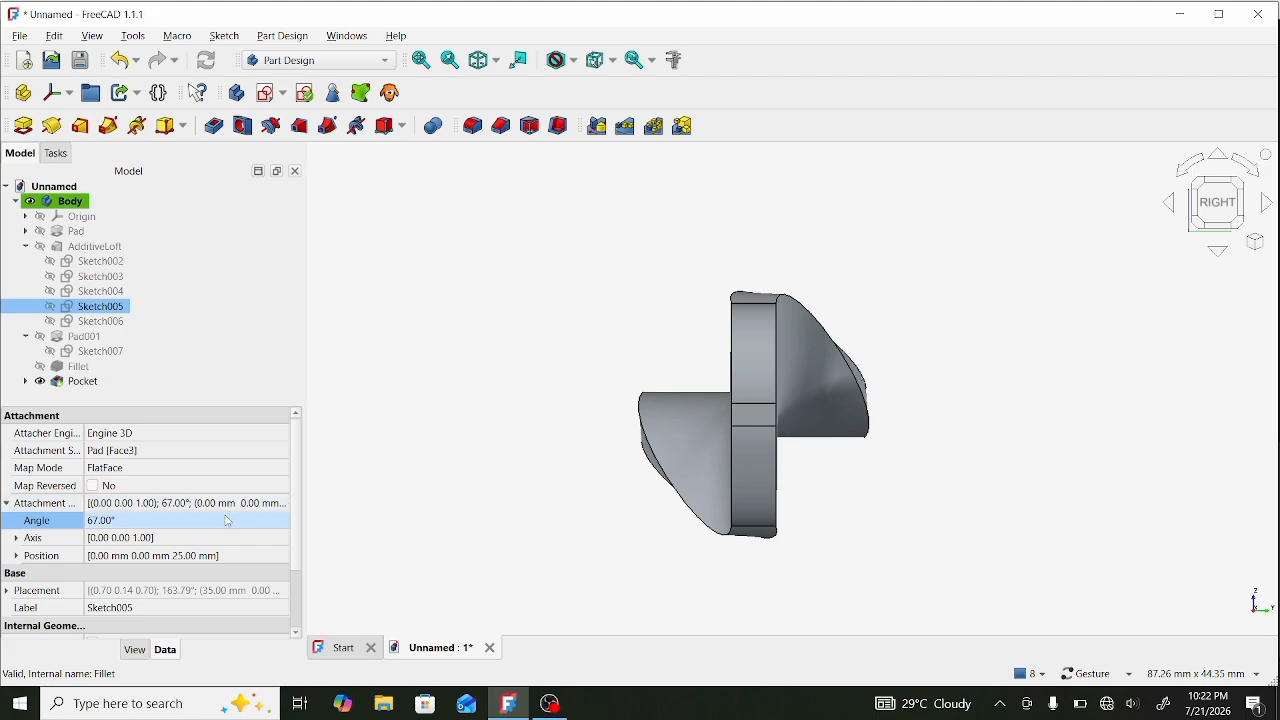
pyautogui.click(285, 527)
pyautogui.click(285, 527)
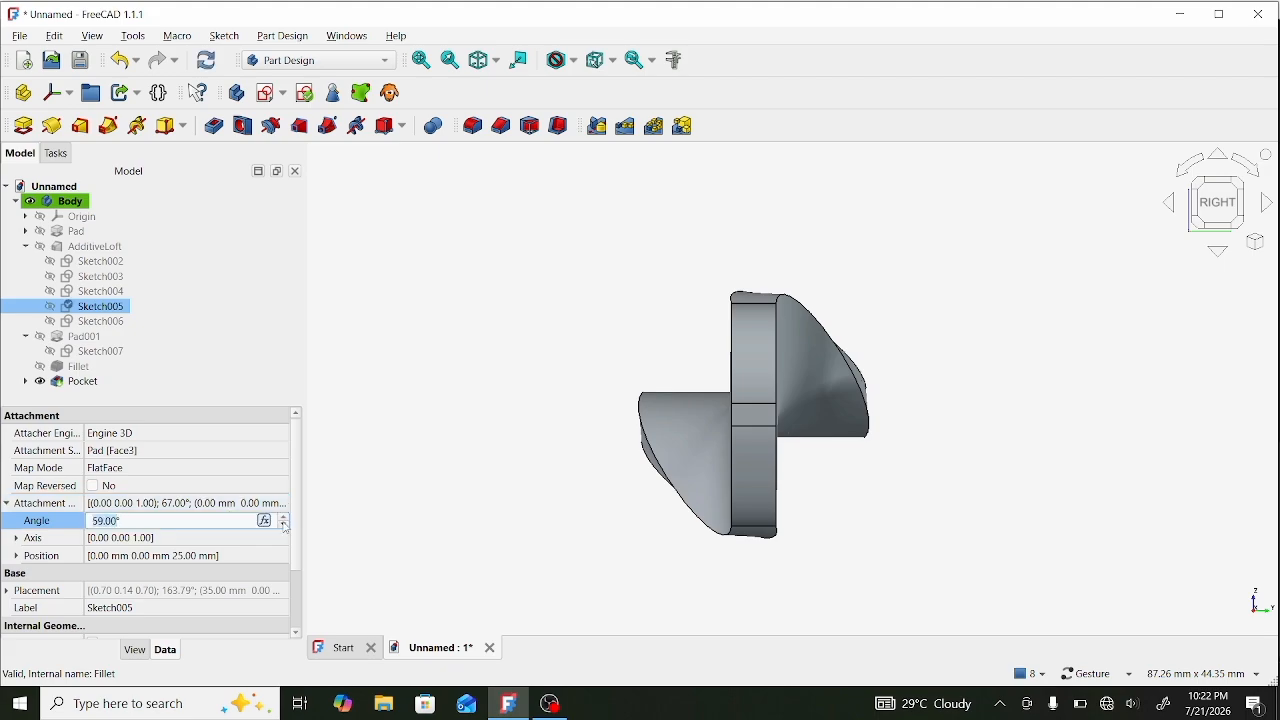
pyautogui.click(461, 469)
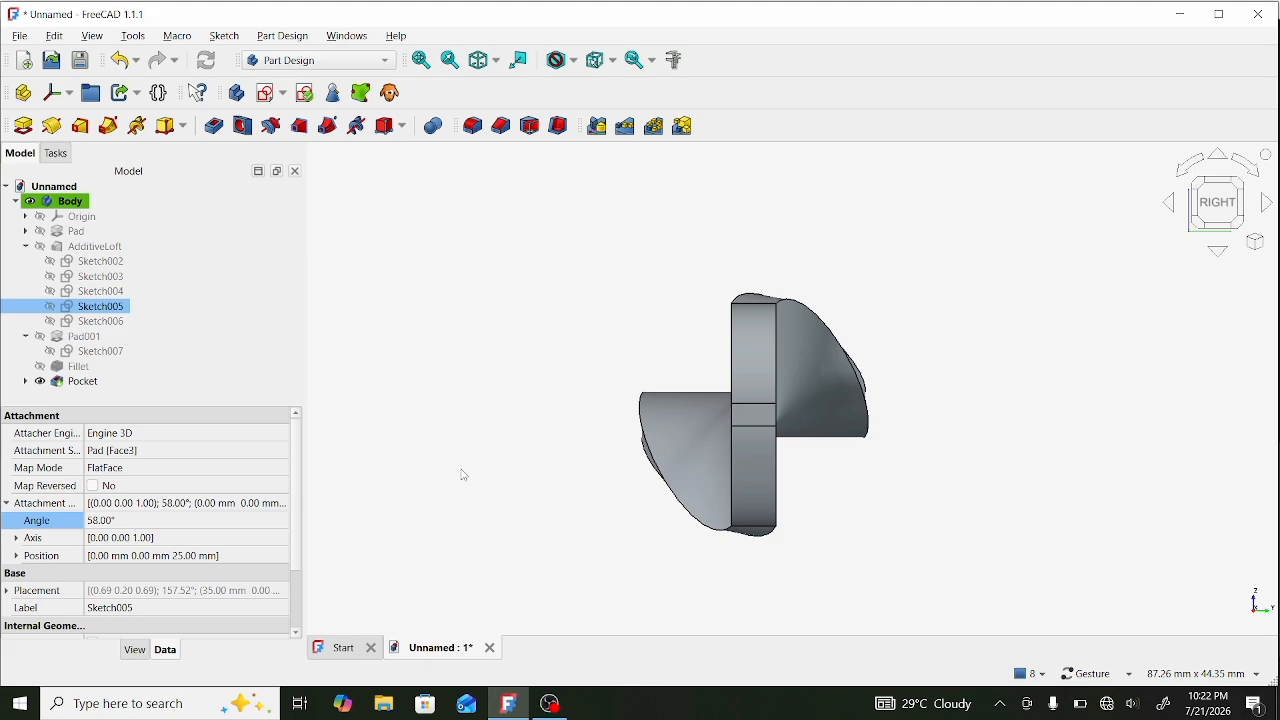
# Select the whole link body and assign it a random color.
pyautogui.moveTo(465, 476); pyautogui.dragTo(711, 504)
pyautogui.scroll(-3, 711, 504)
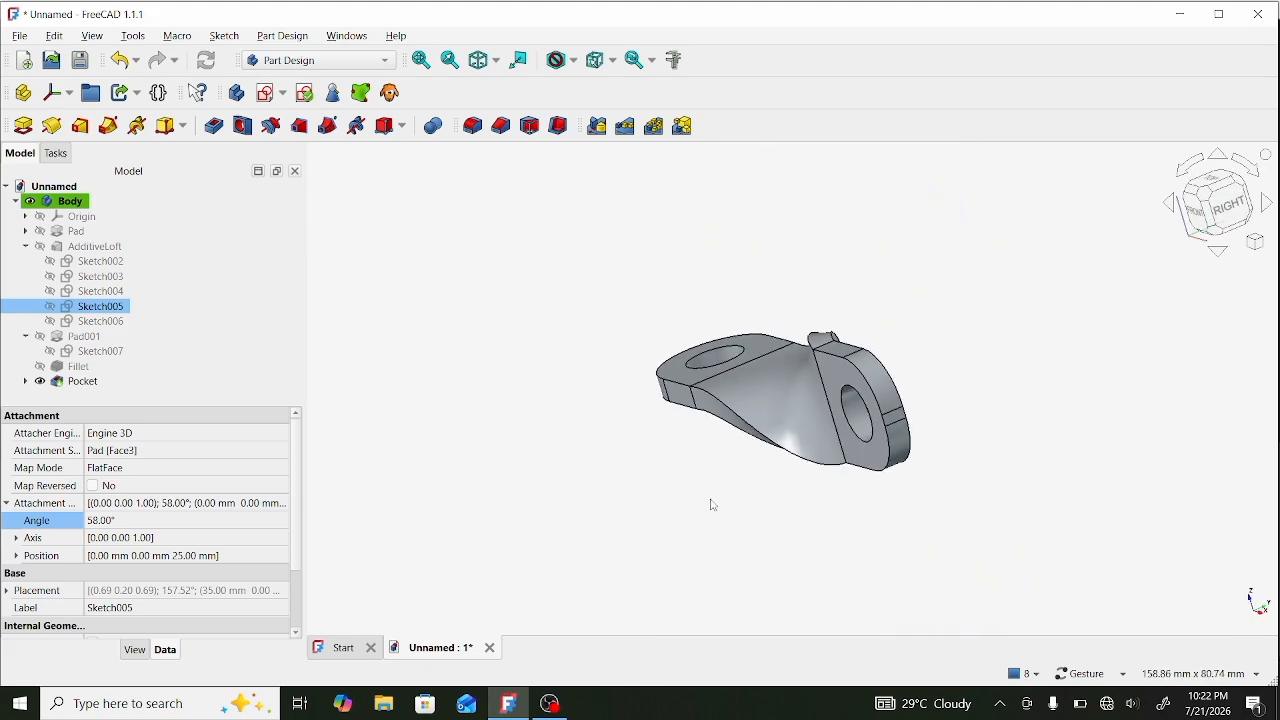
pyautogui.press('0')
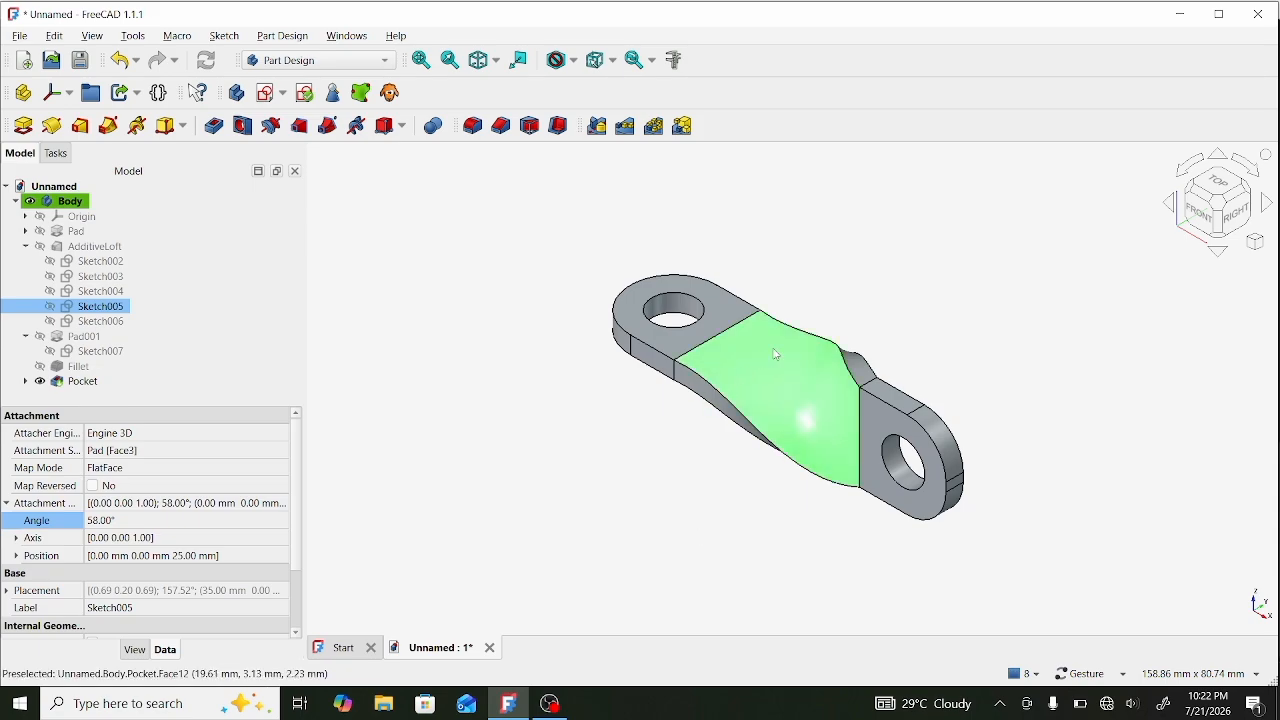
pyautogui.scroll(2, 774, 357)
pyautogui.scroll(-2, 774, 357)
pyautogui.click(195, 353)
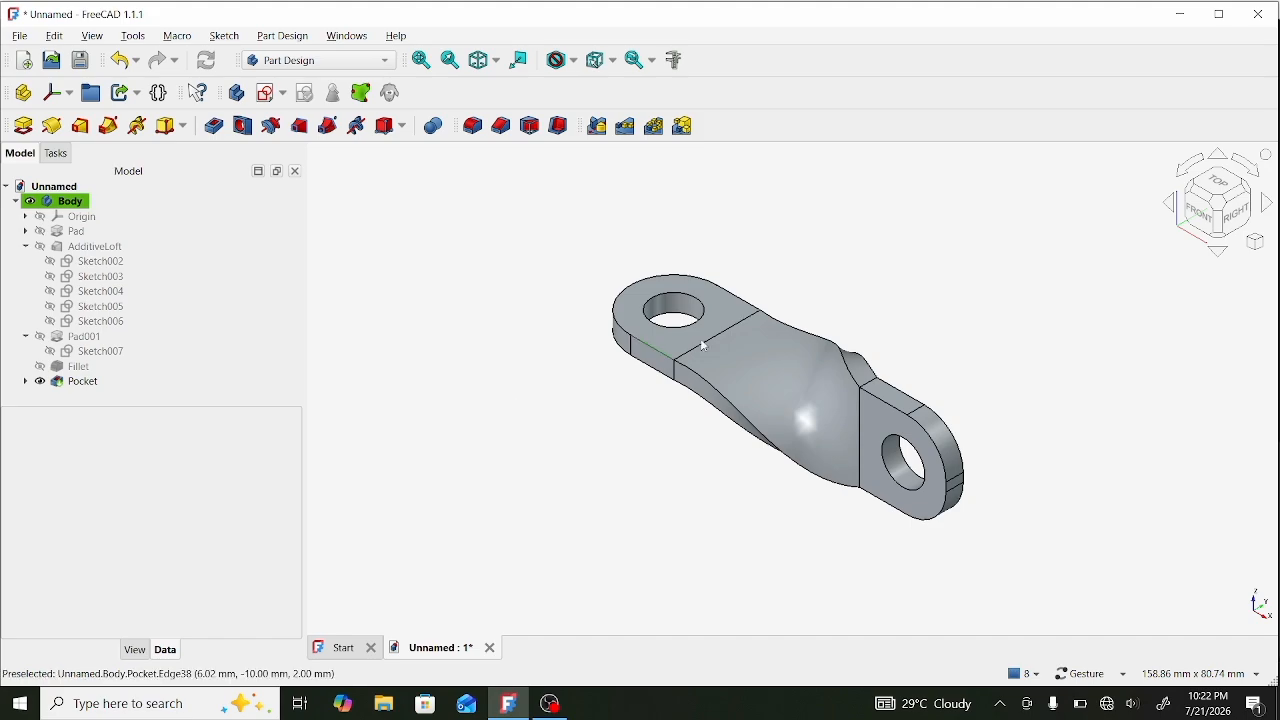
pyautogui.click(757, 337)
pyautogui.rightClick(760, 345)
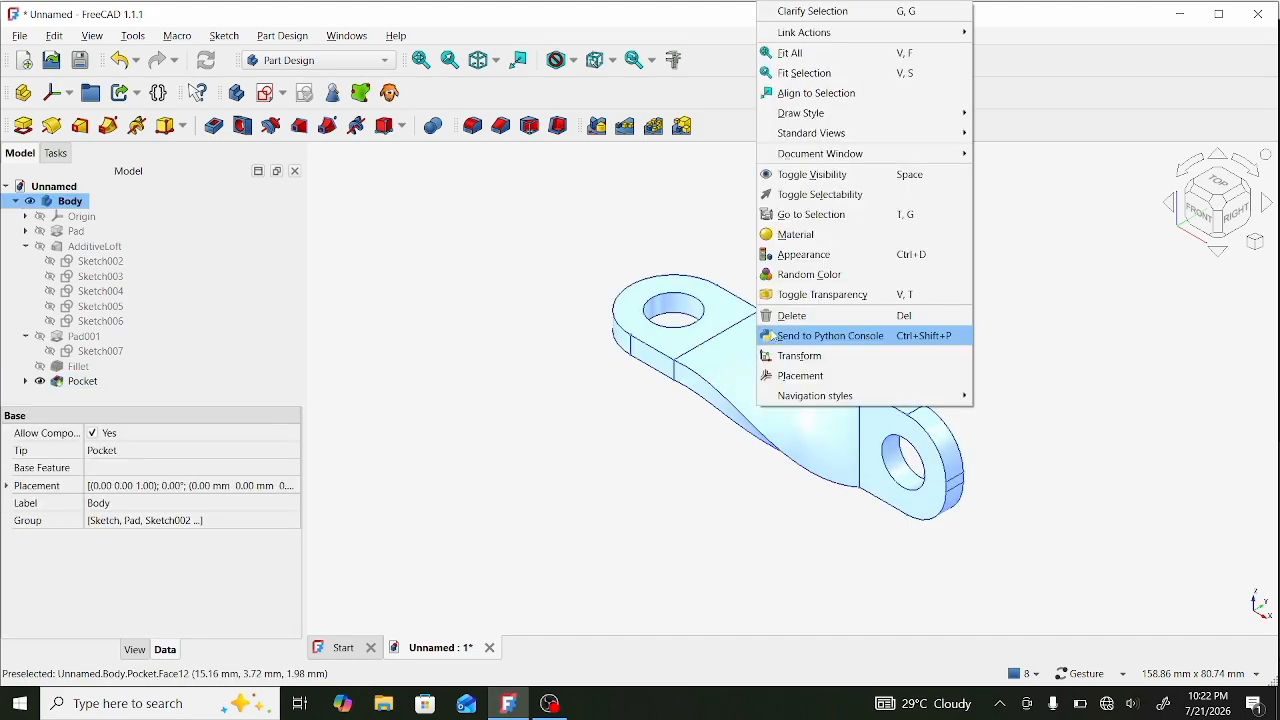
pyautogui.click(808, 287)
pyautogui.click(600, 509)
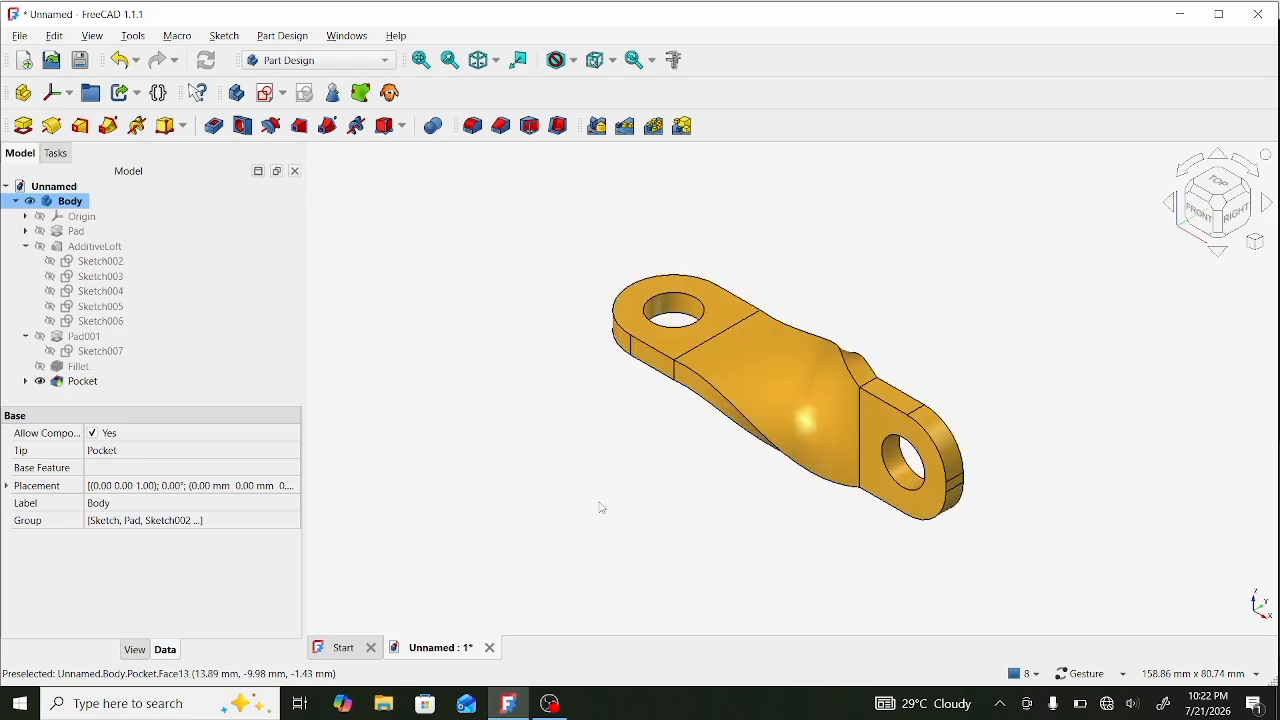
# Switch the 3D view's draw style to Shaded and clear the selection on the link.
pyautogui.click(748, 407)
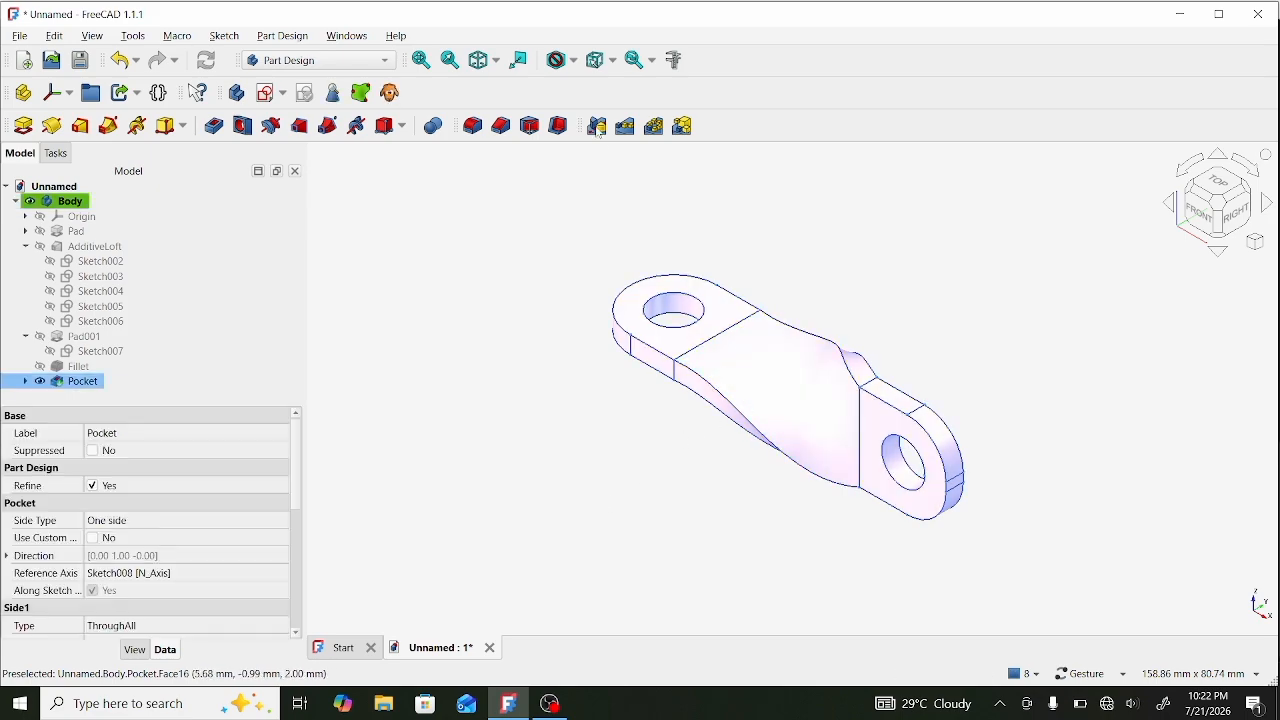
pyautogui.click(577, 60)
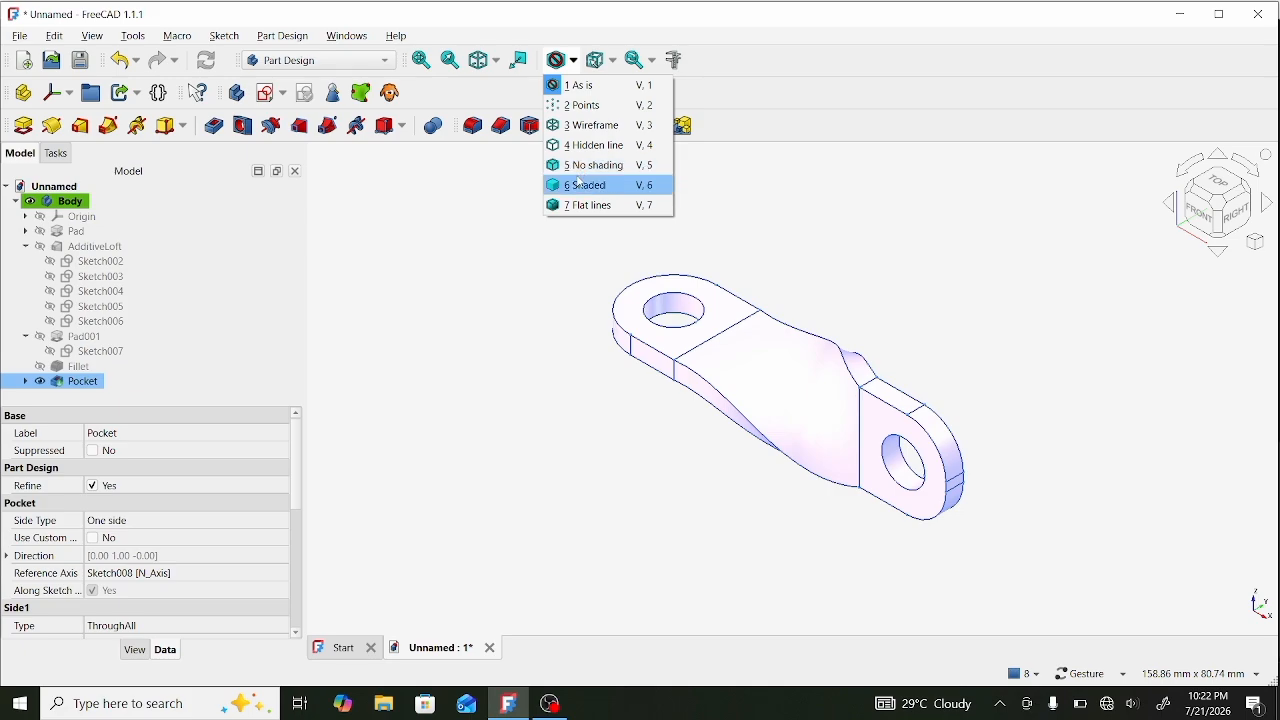
pyautogui.click(588, 186)
pyautogui.click(572, 352)
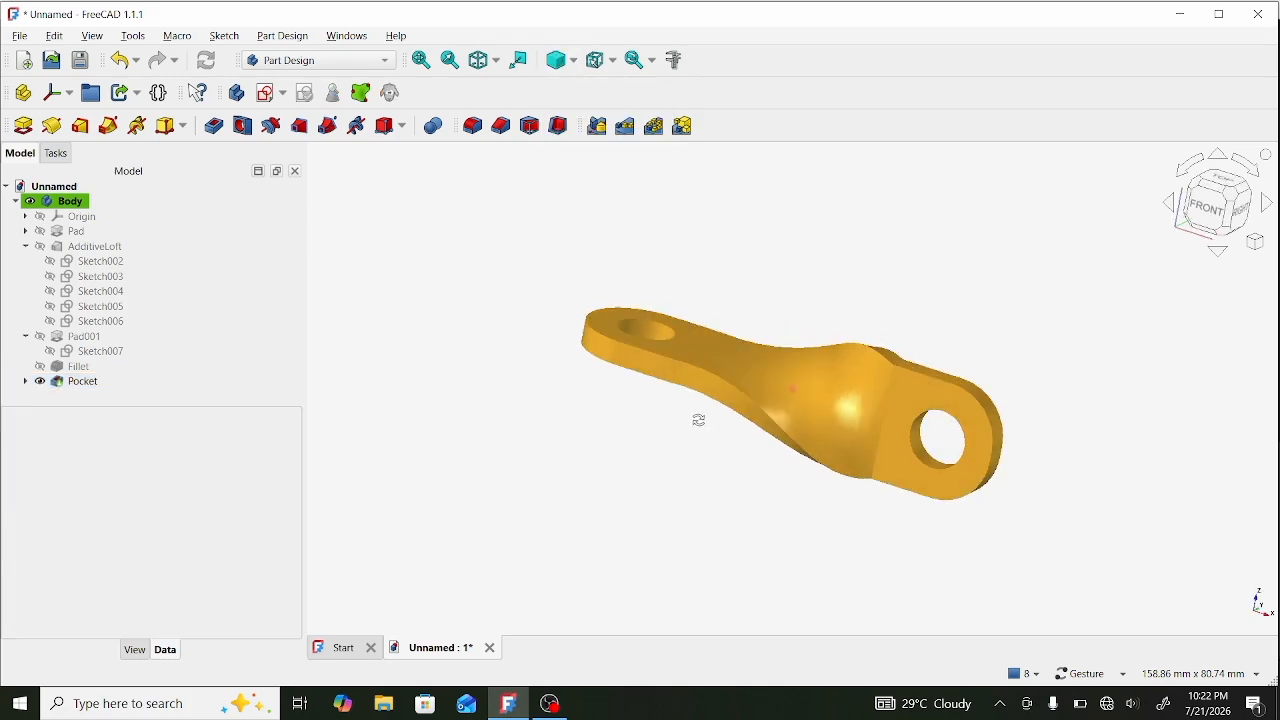